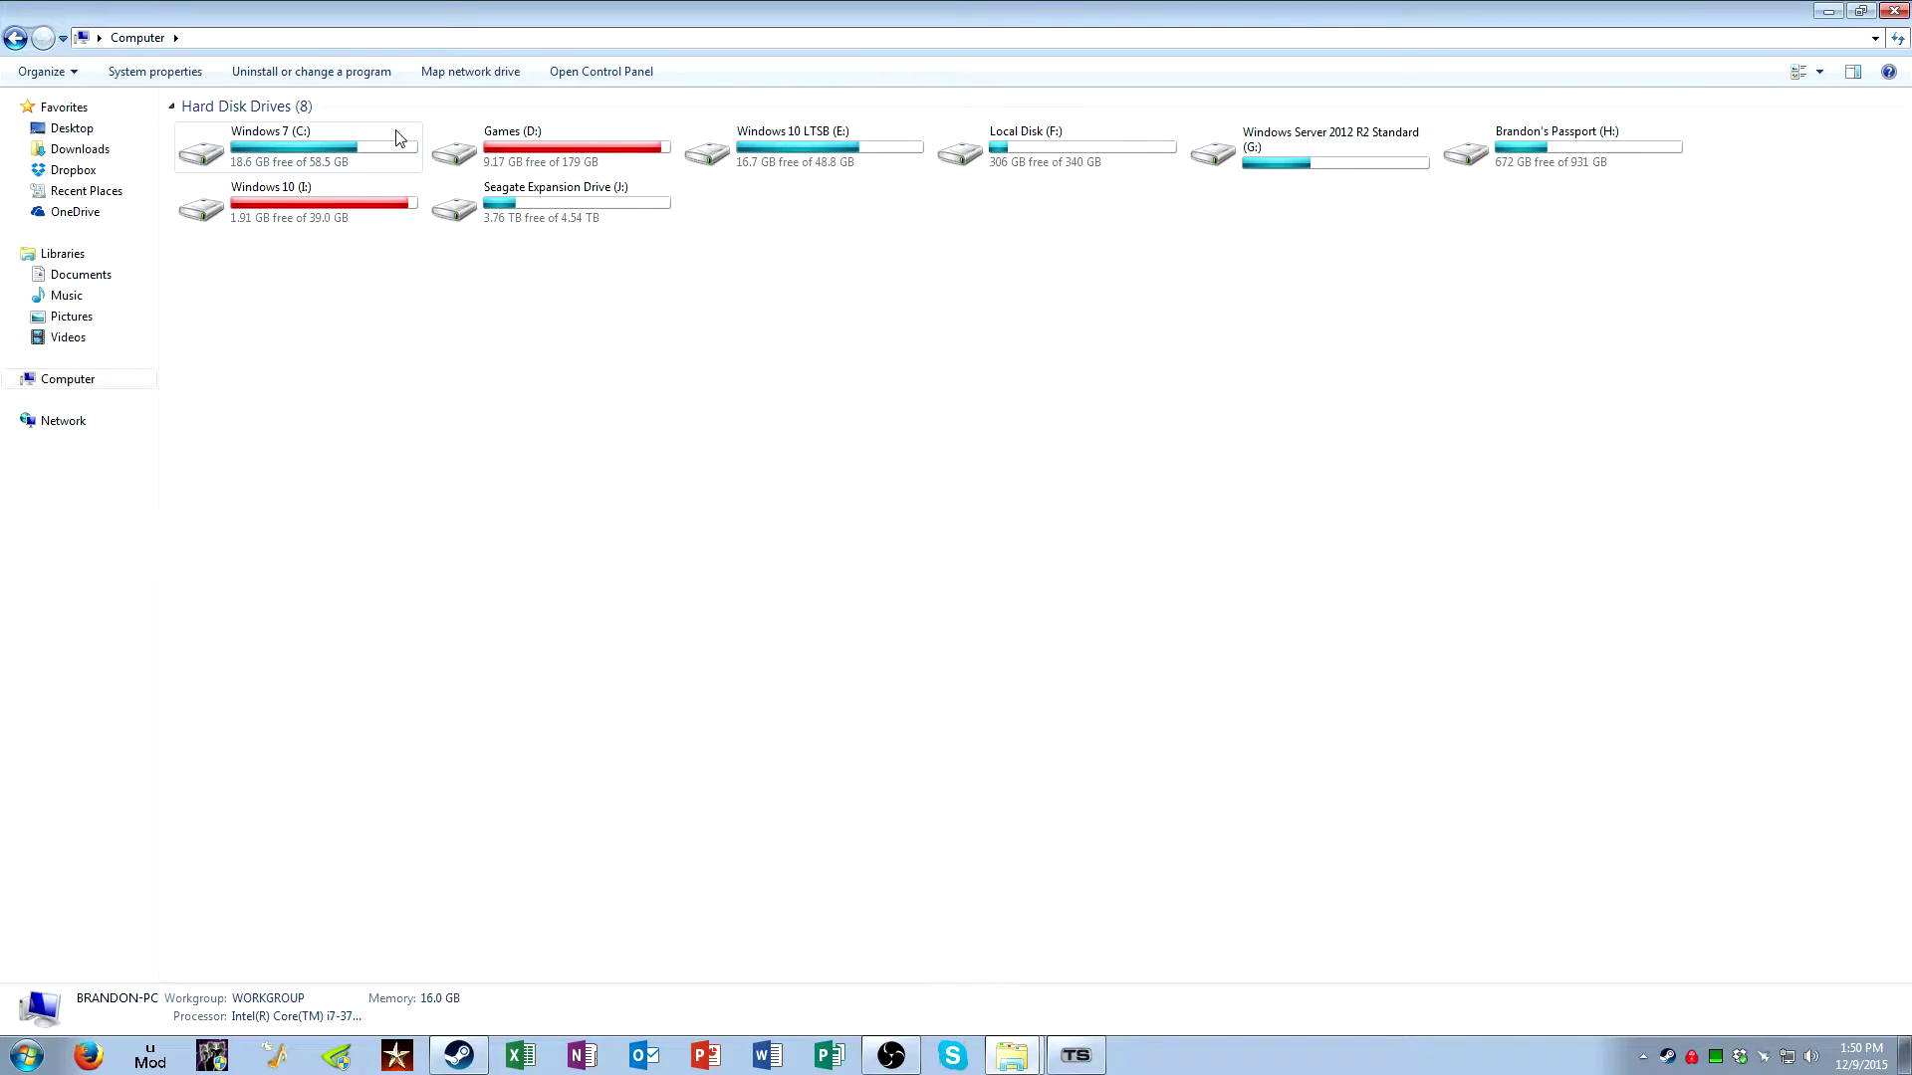
# Open the Games (D:) drive to list its 13 game folders, including Call of Duty and Steam
pyautogui.doubleClick(596, 144)
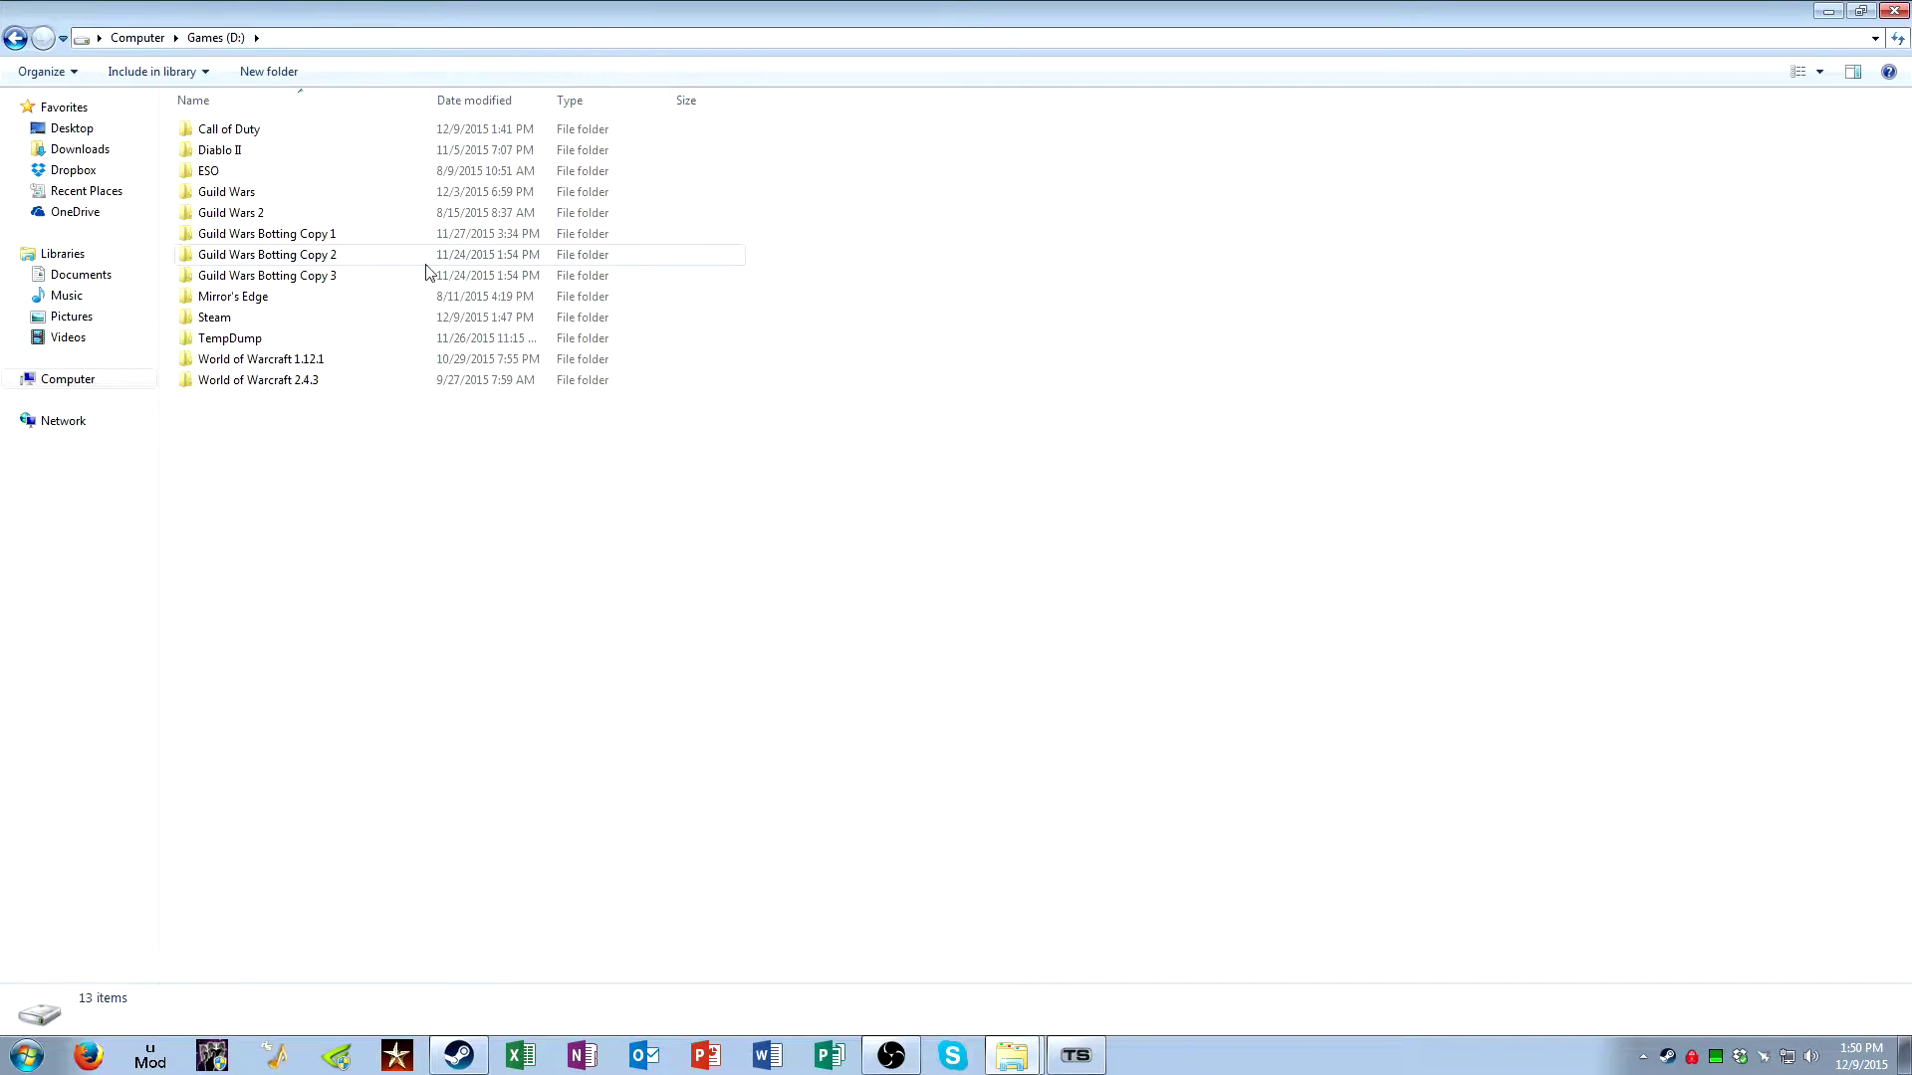
# Browse Steam > SteamApps > common > RailWorks > Content > Routes to list the 30 route folders
pyautogui.click(299, 317)
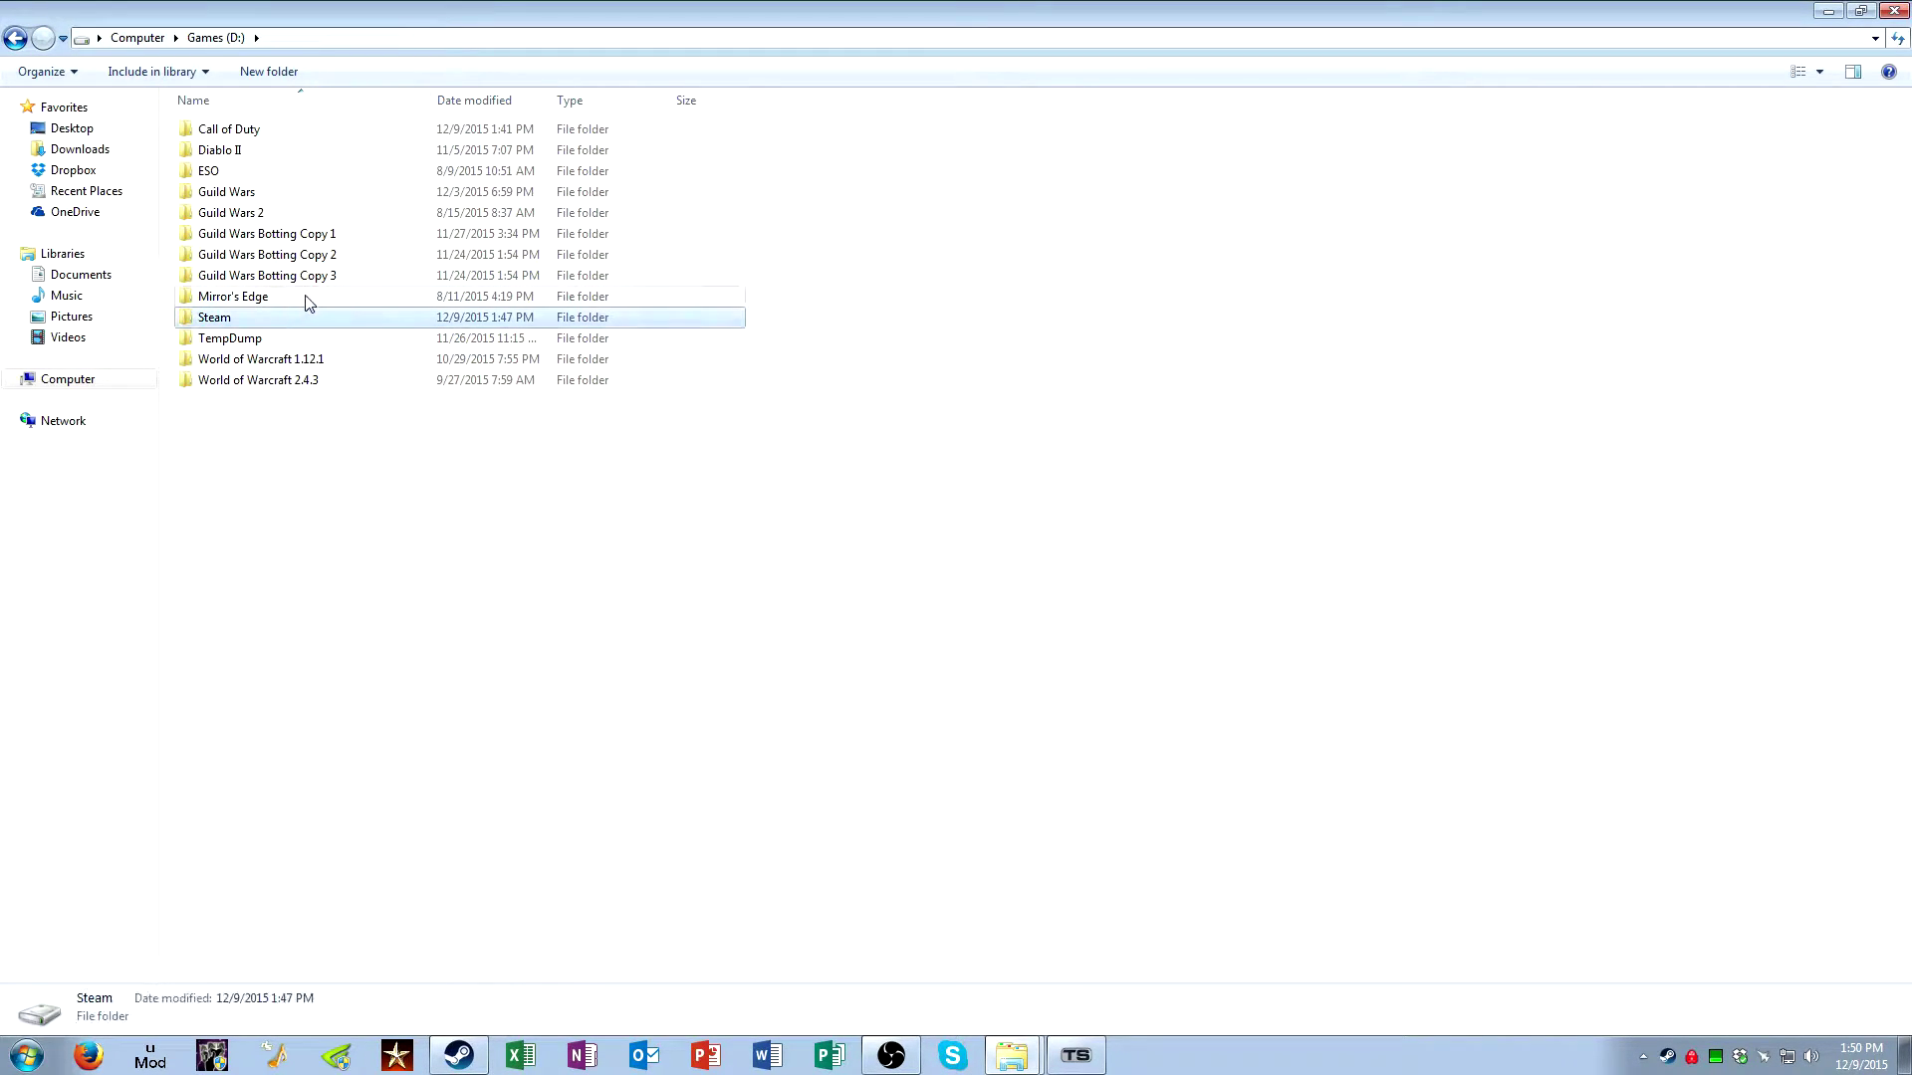
pyautogui.doubleClick(284, 323)
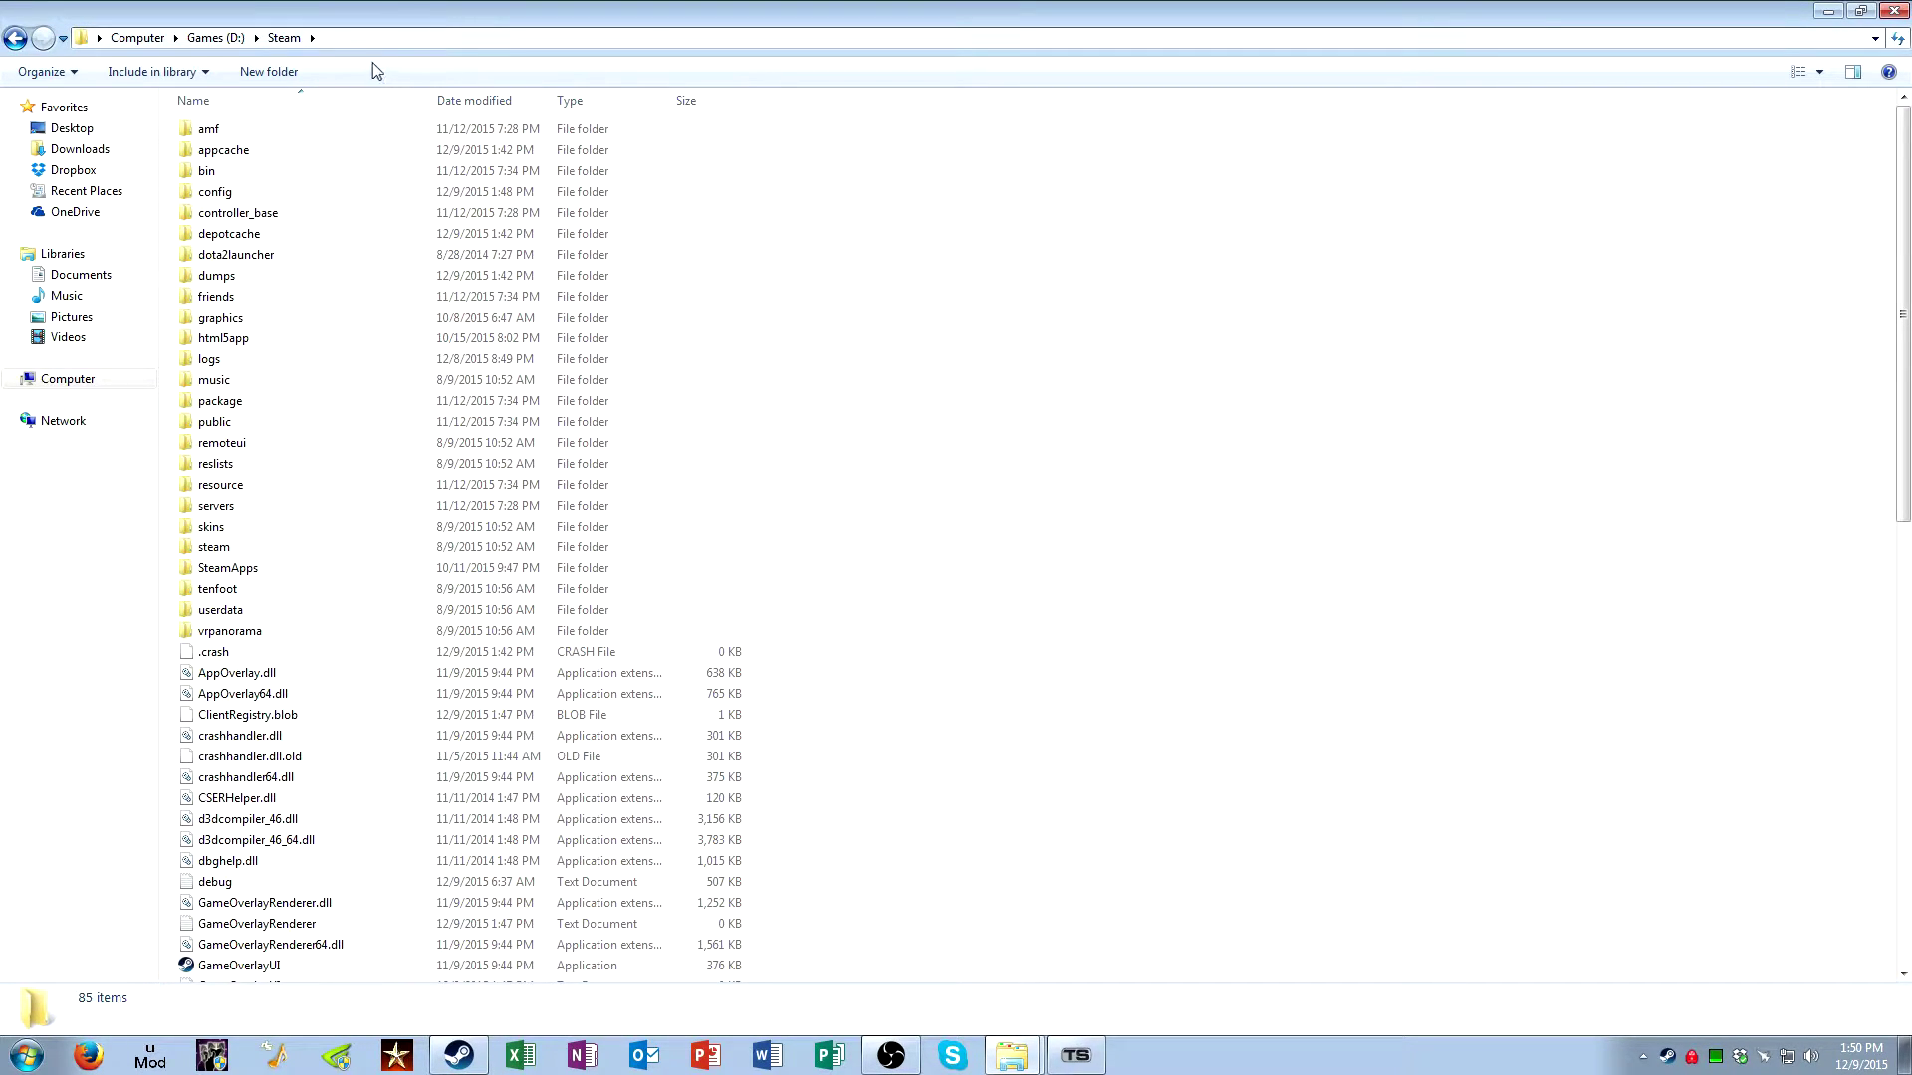
pyautogui.doubleClick(272, 571)
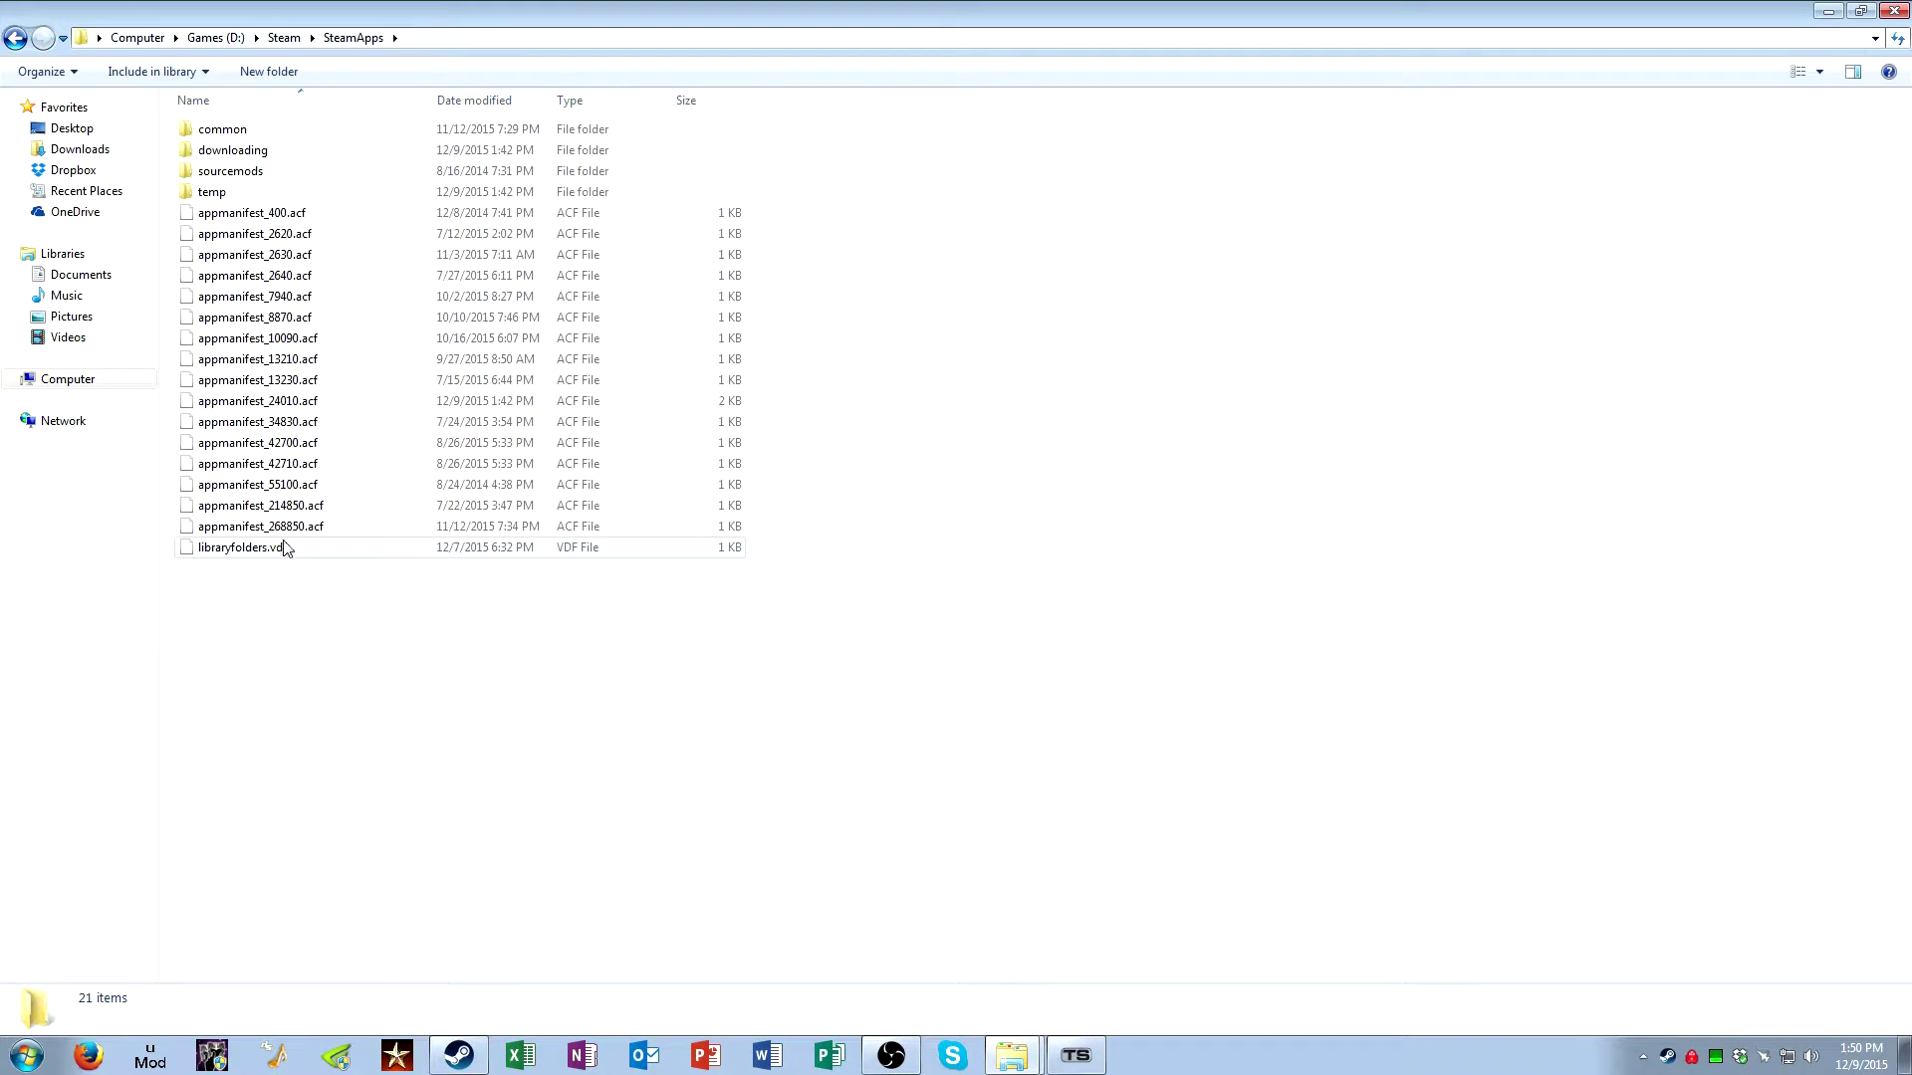
pyautogui.doubleClick(229, 133)
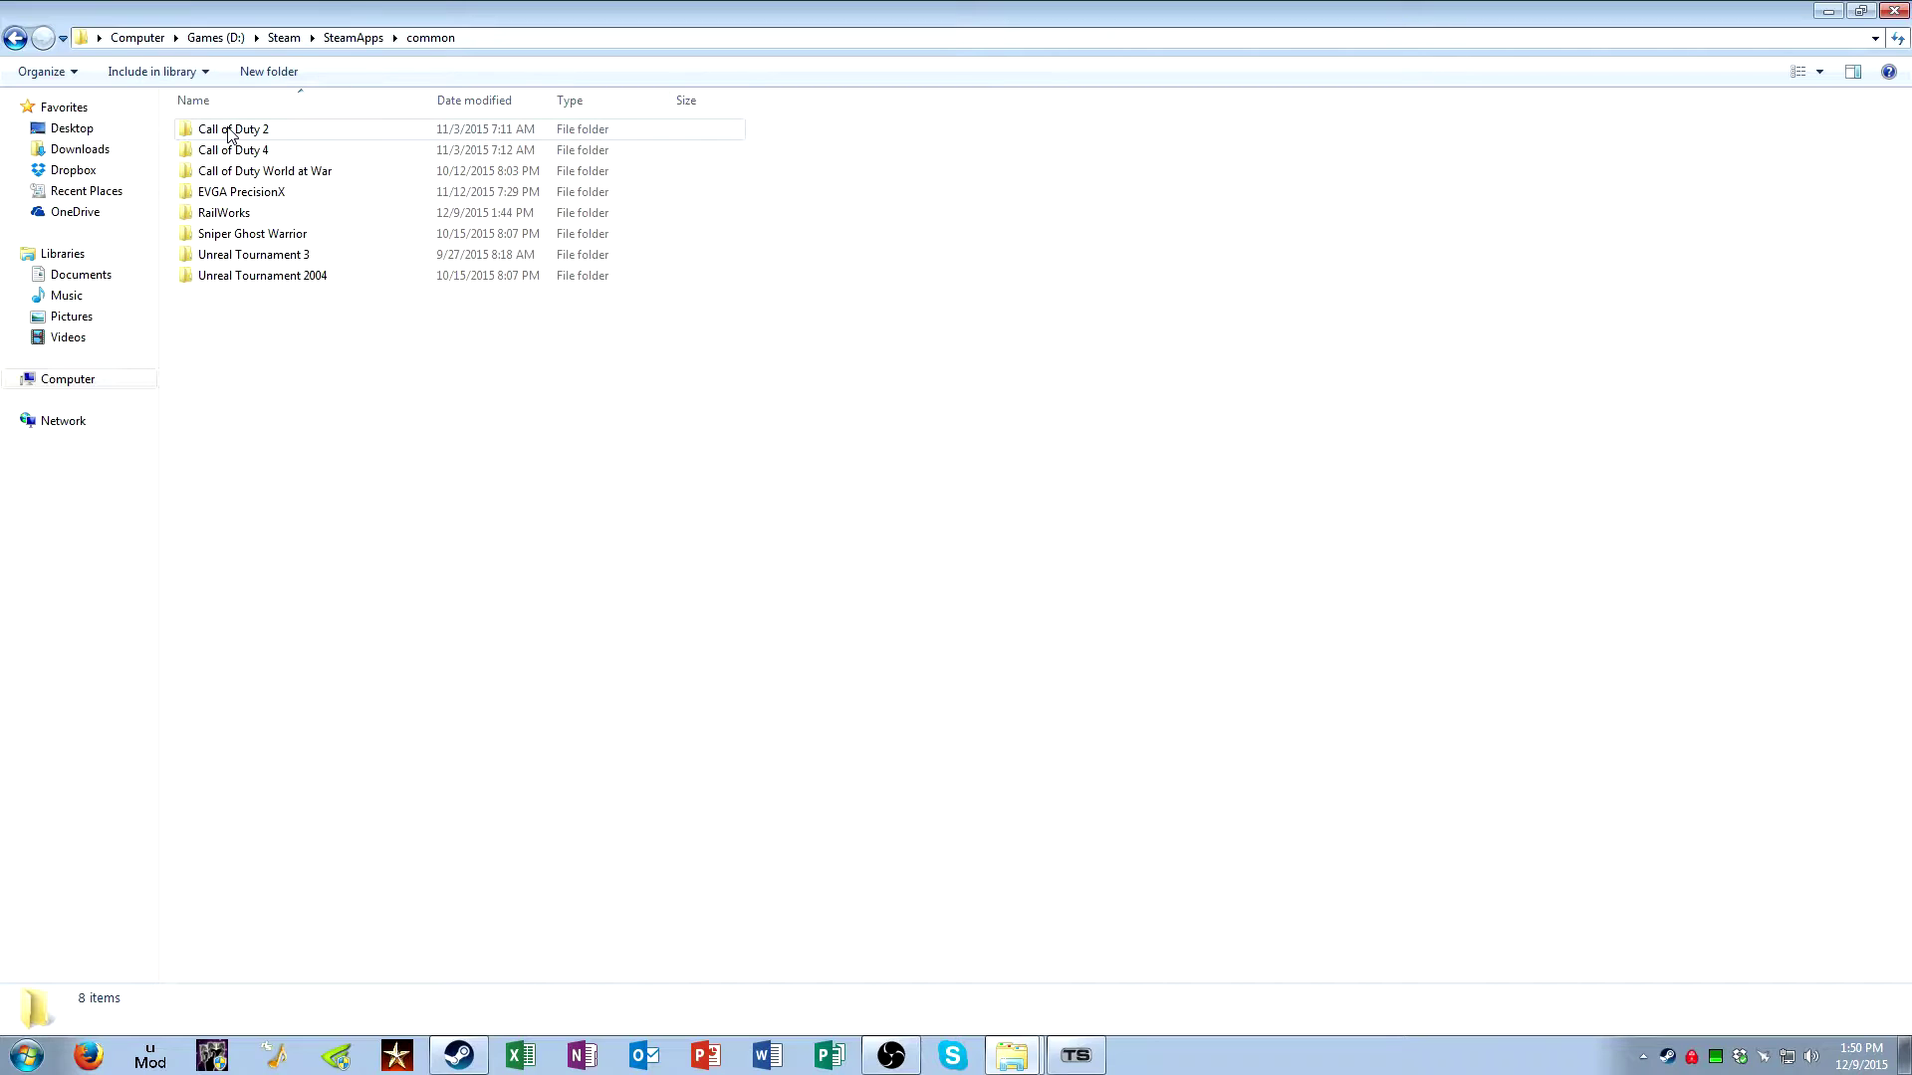
pyautogui.doubleClick(236, 213)
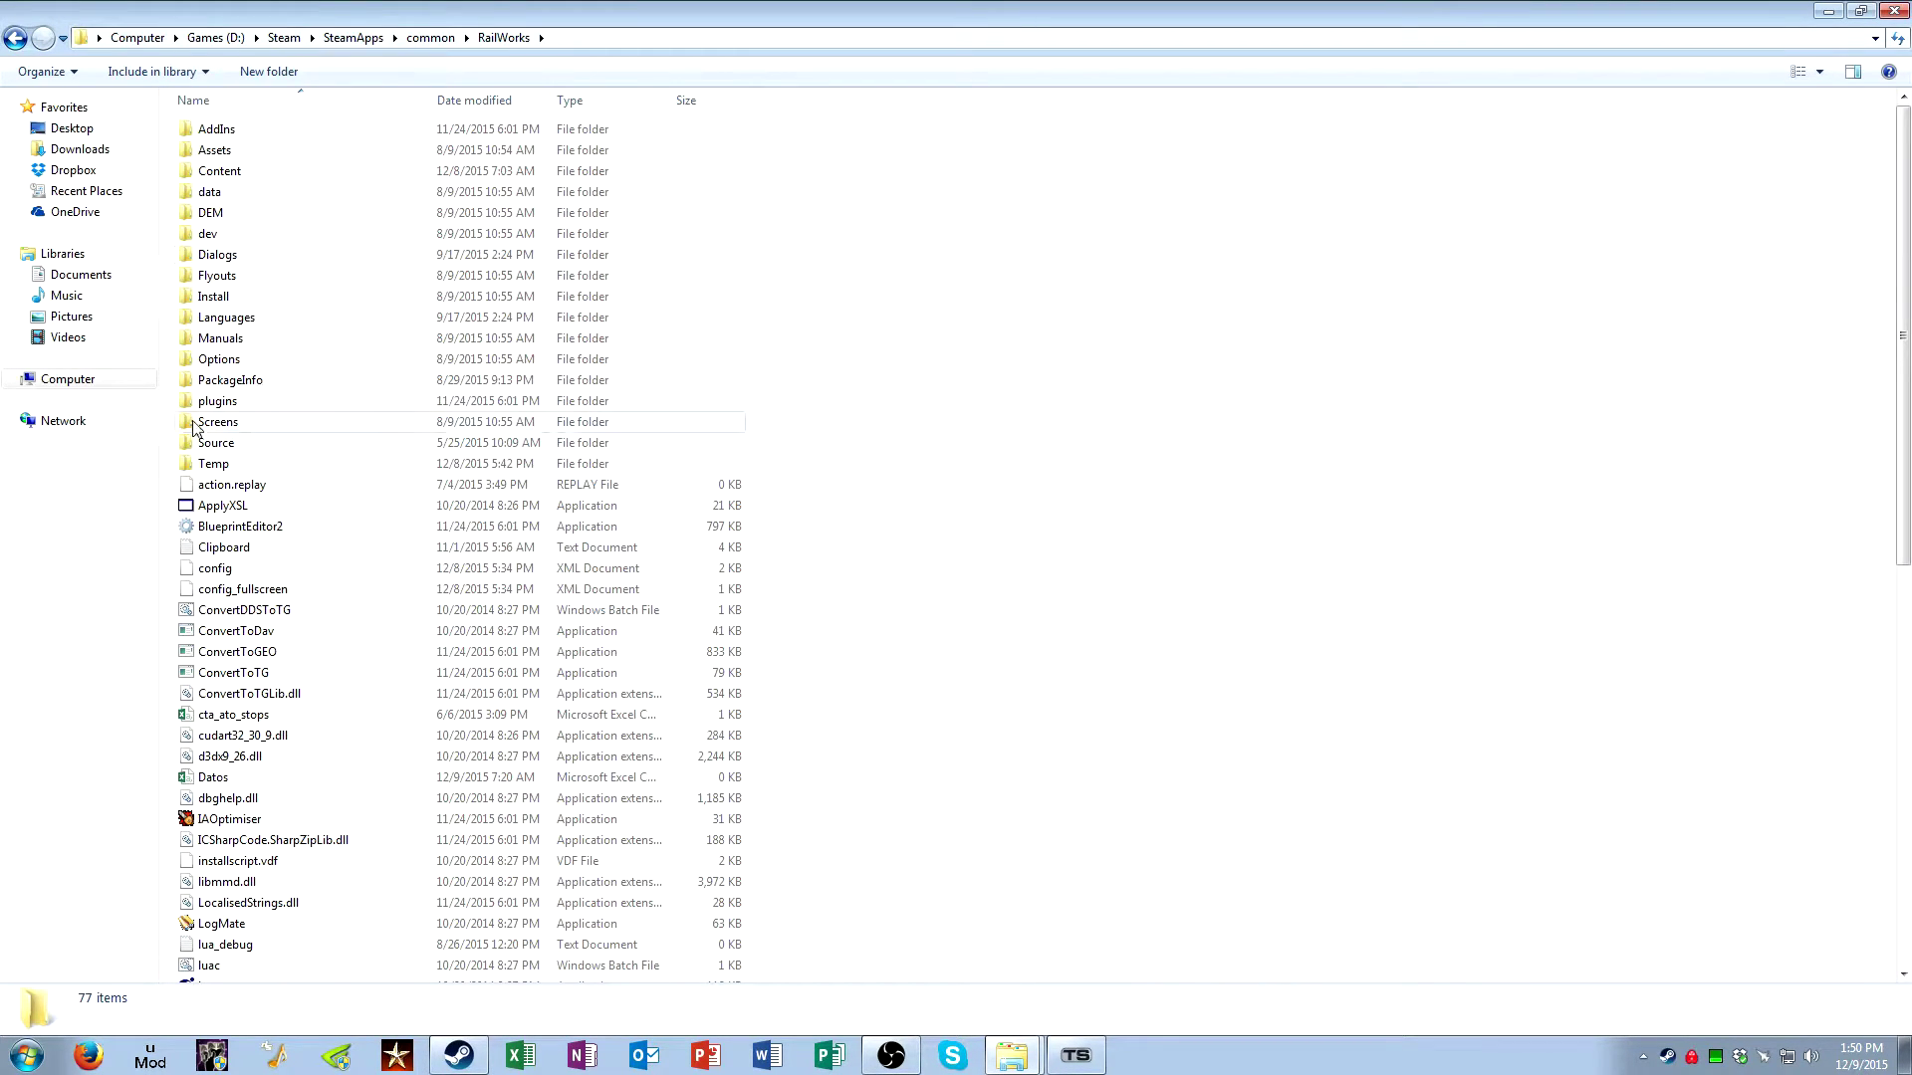
pyautogui.doubleClick(250, 174)
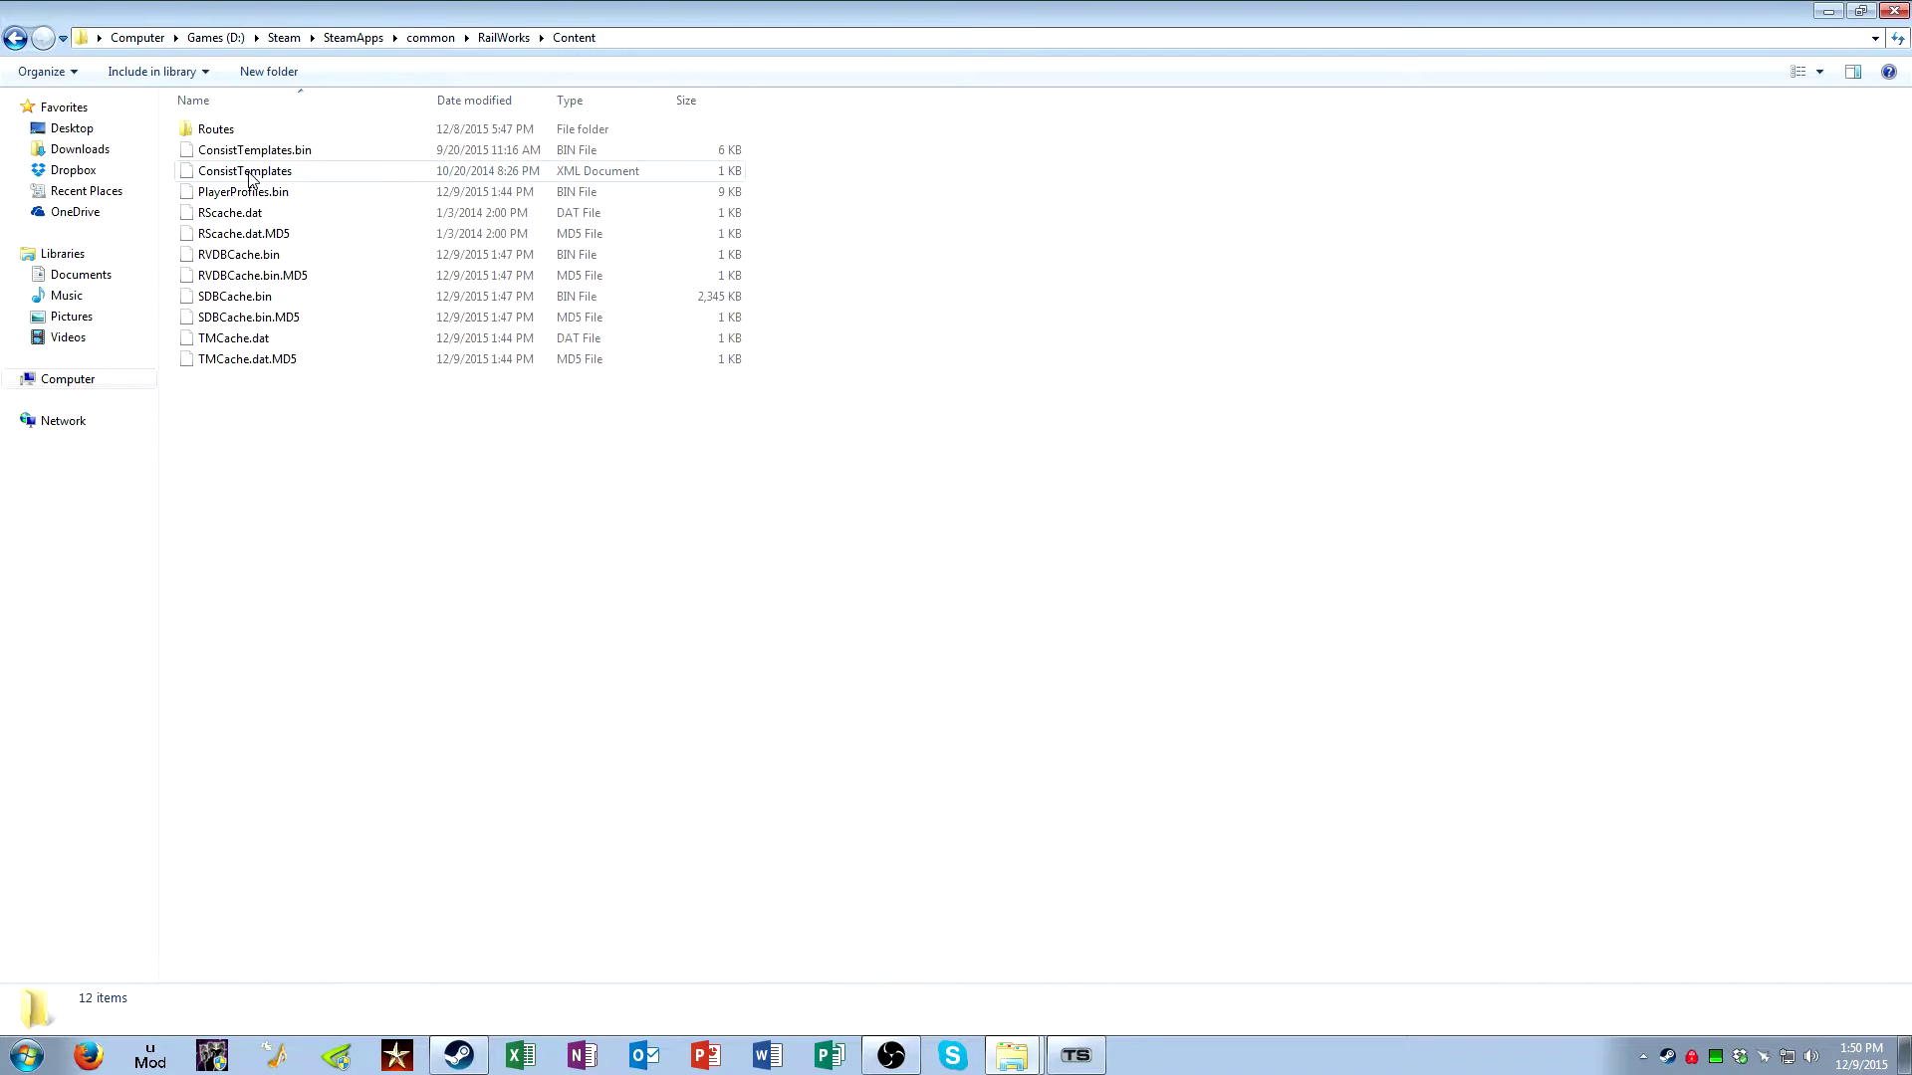
pyautogui.doubleClick(262, 133)
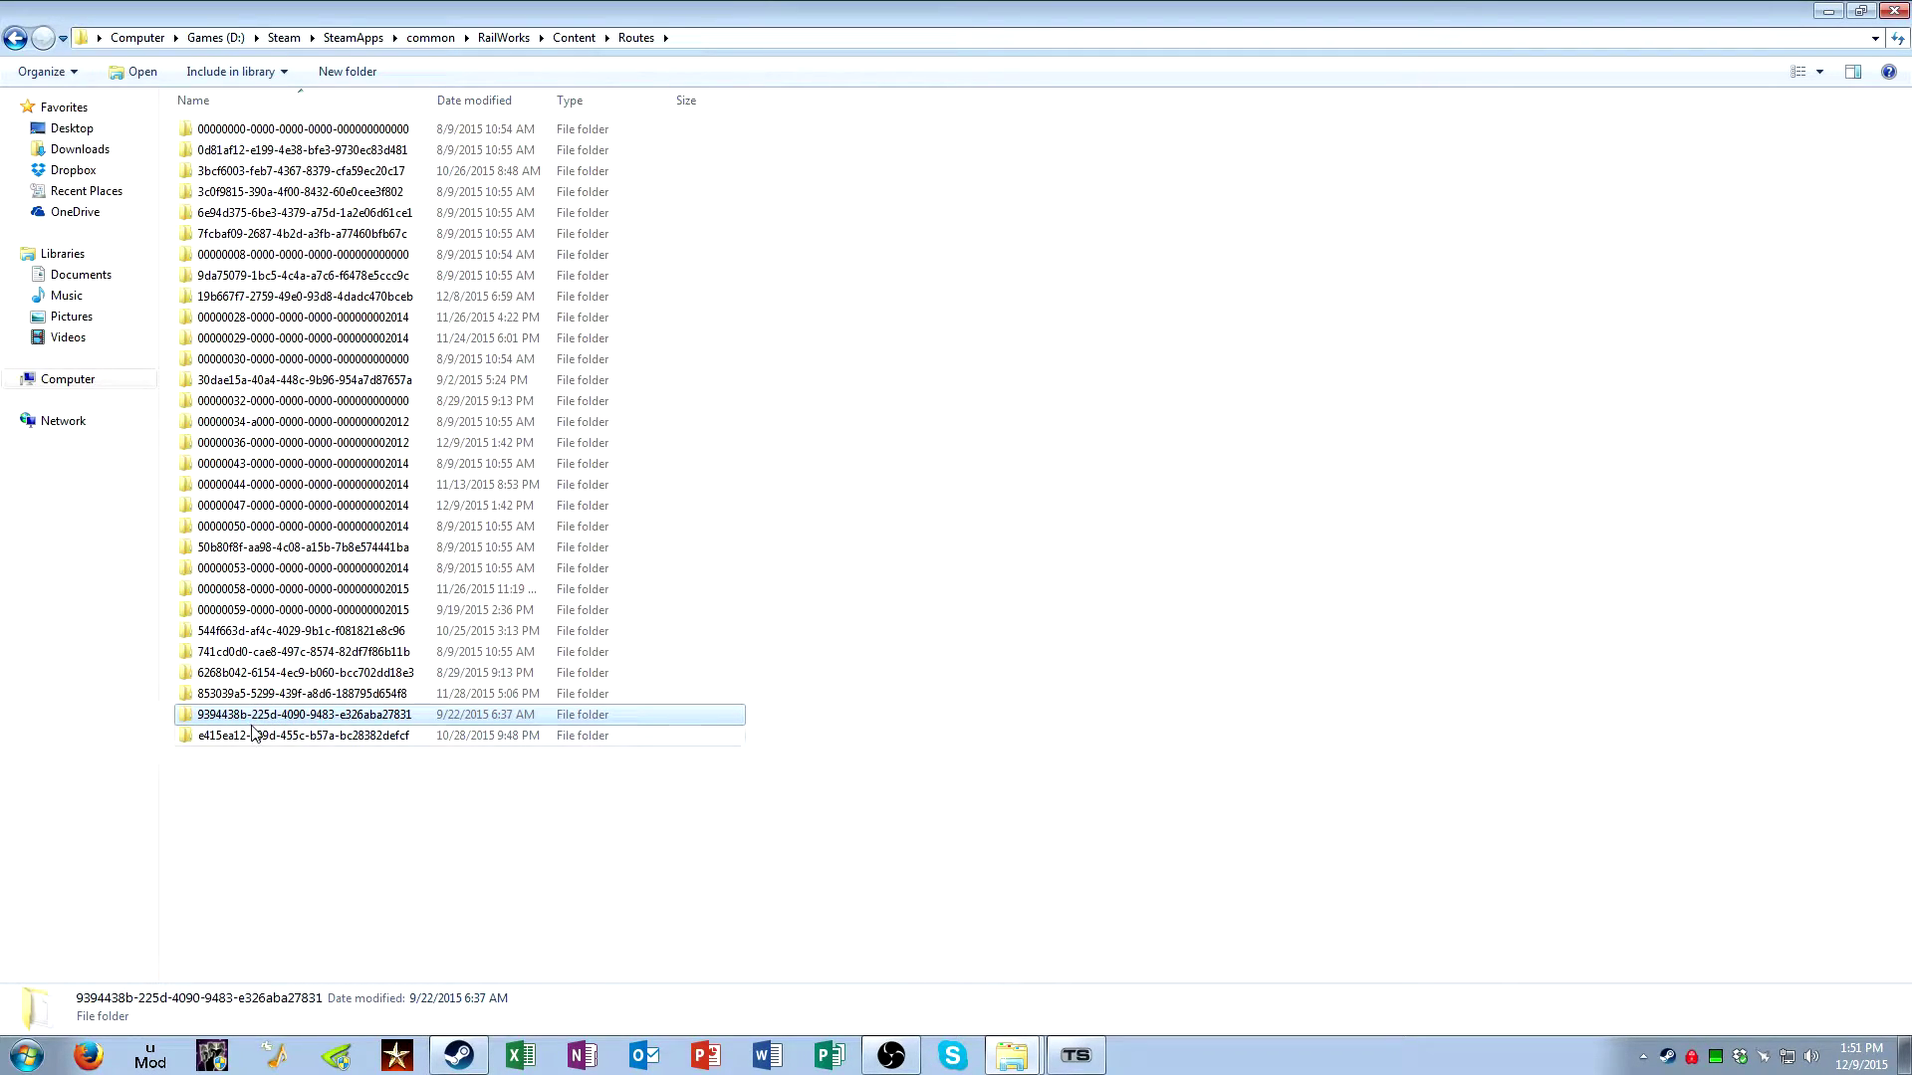
# Open route folder 9394438b, scroll through MixMap's .bin tiles, then go back and select networks
pyautogui.doubleClick(251, 724)
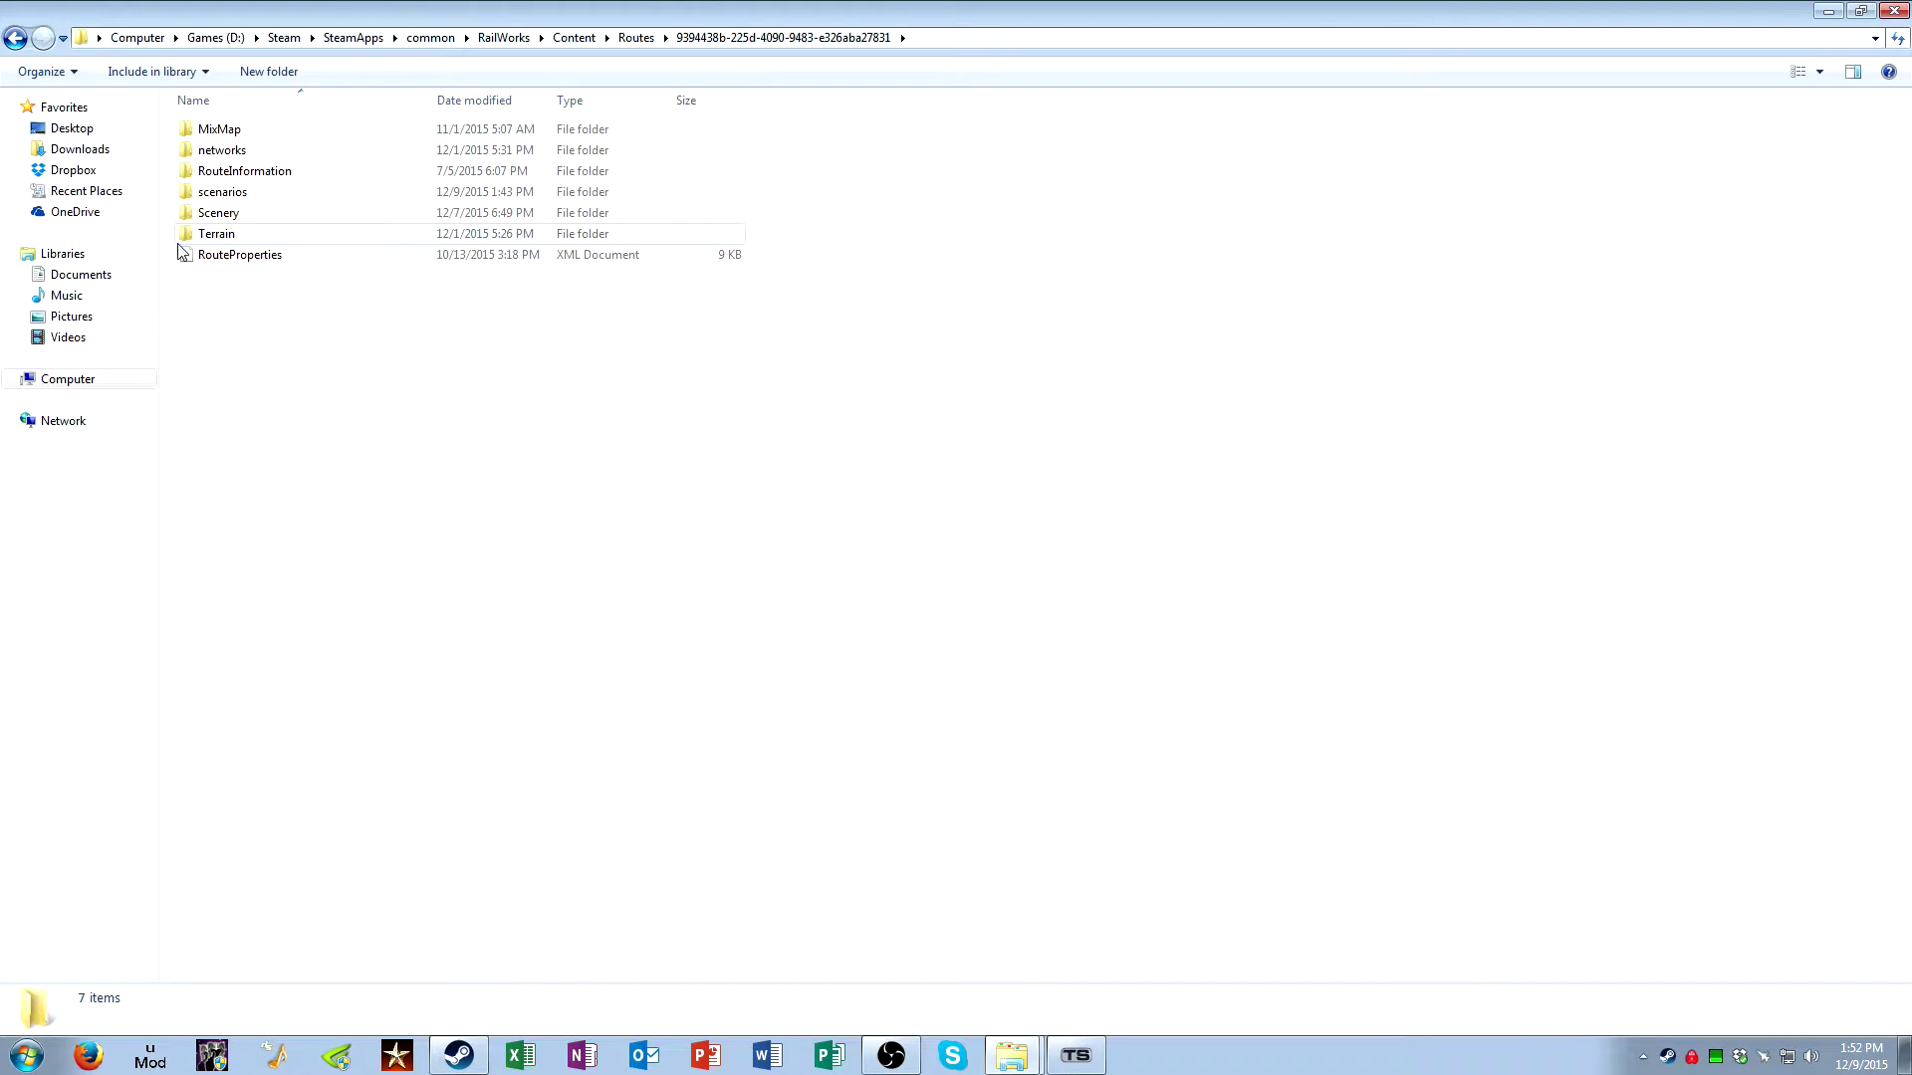
pyautogui.doubleClick(204, 130)
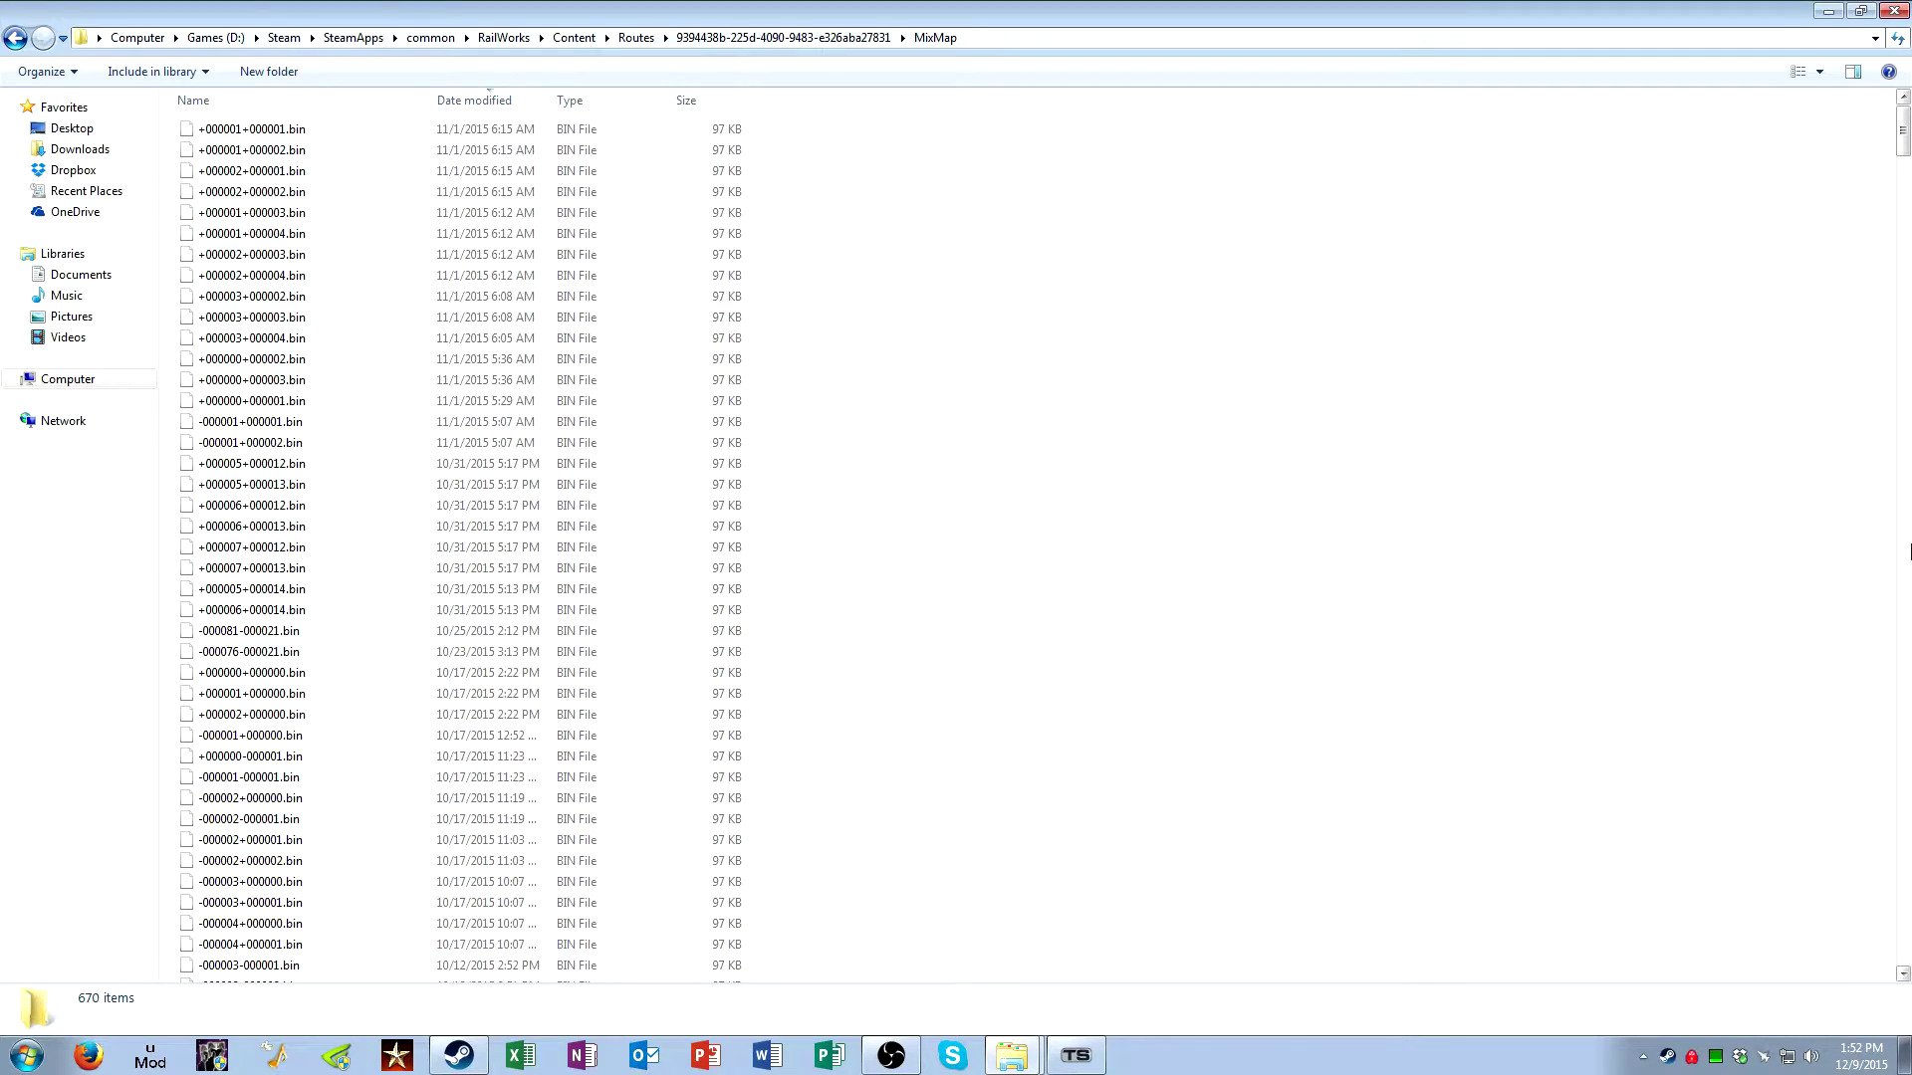
pyautogui.scroll(-12, 1702, 627)
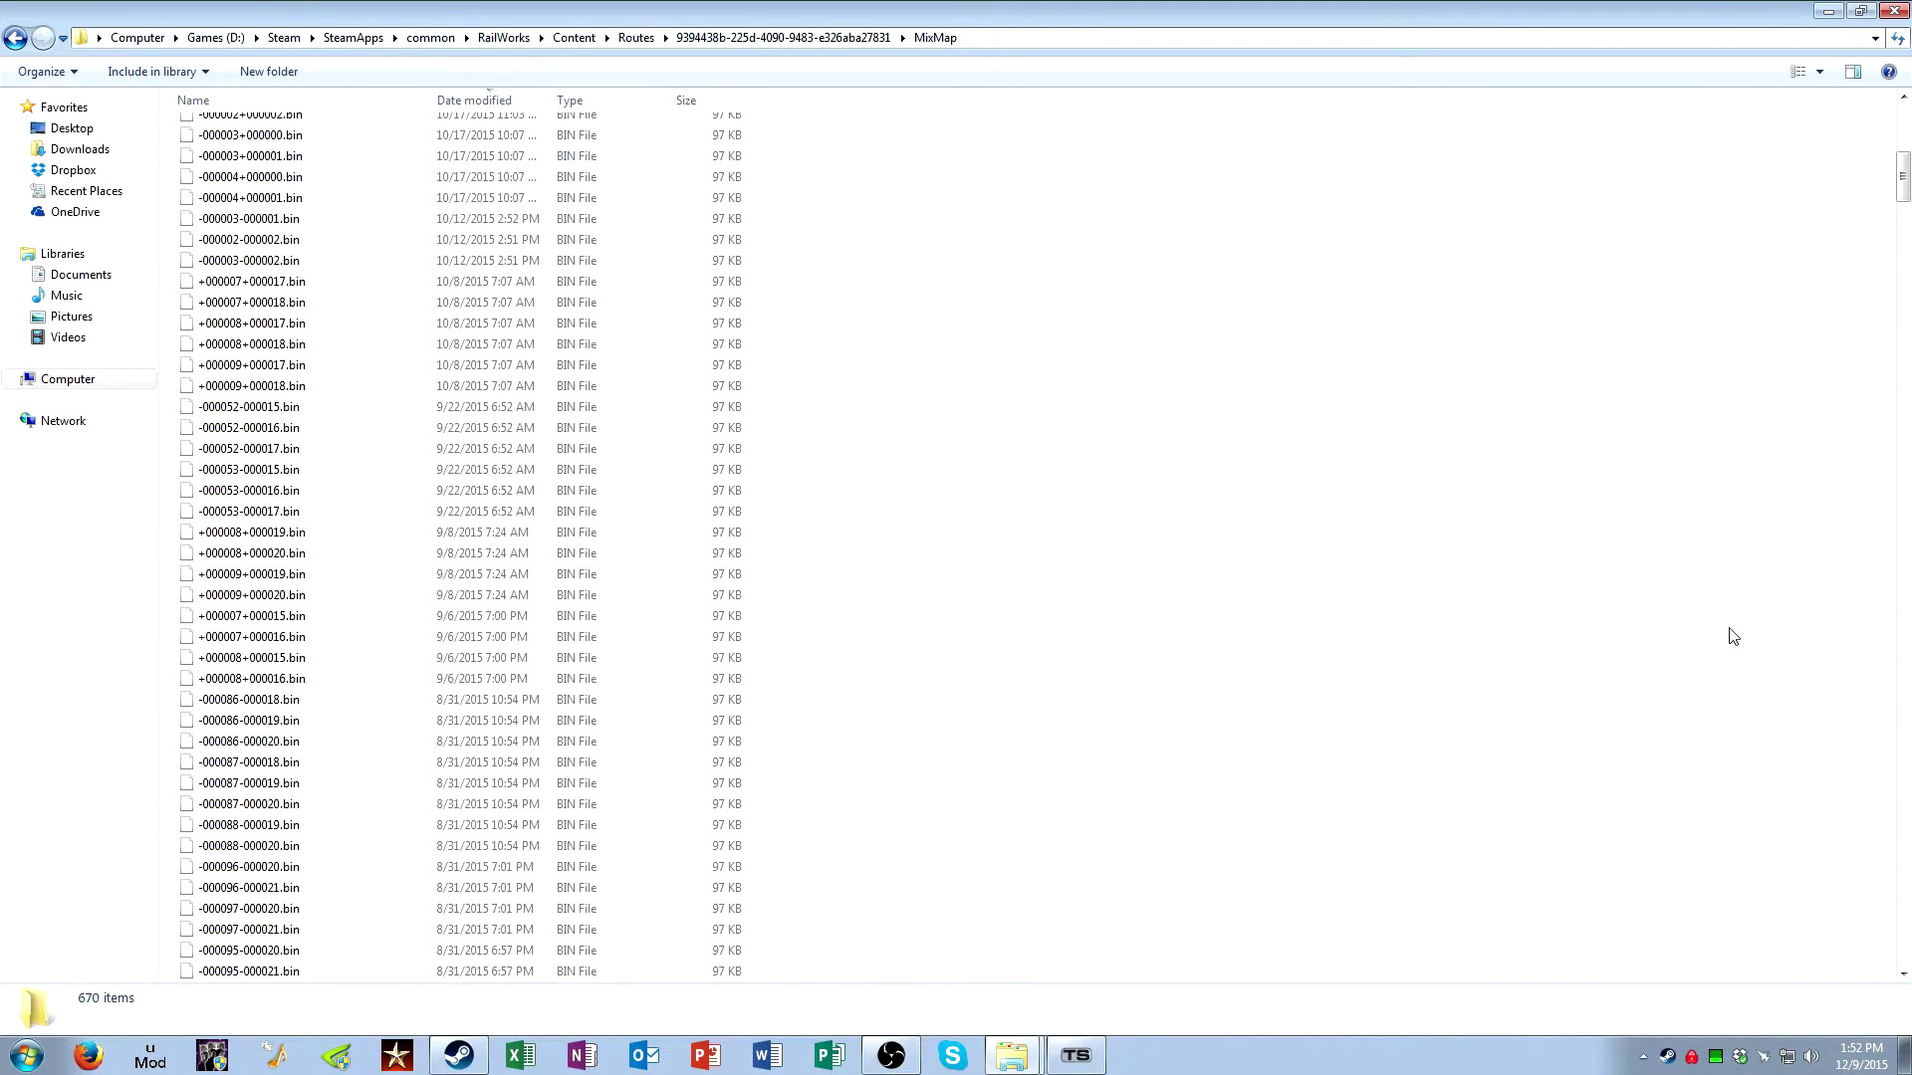
pyautogui.scroll(-10, 1733, 638)
pyautogui.moveTo(1902, 249); pyautogui.dragTo(1857, 62)
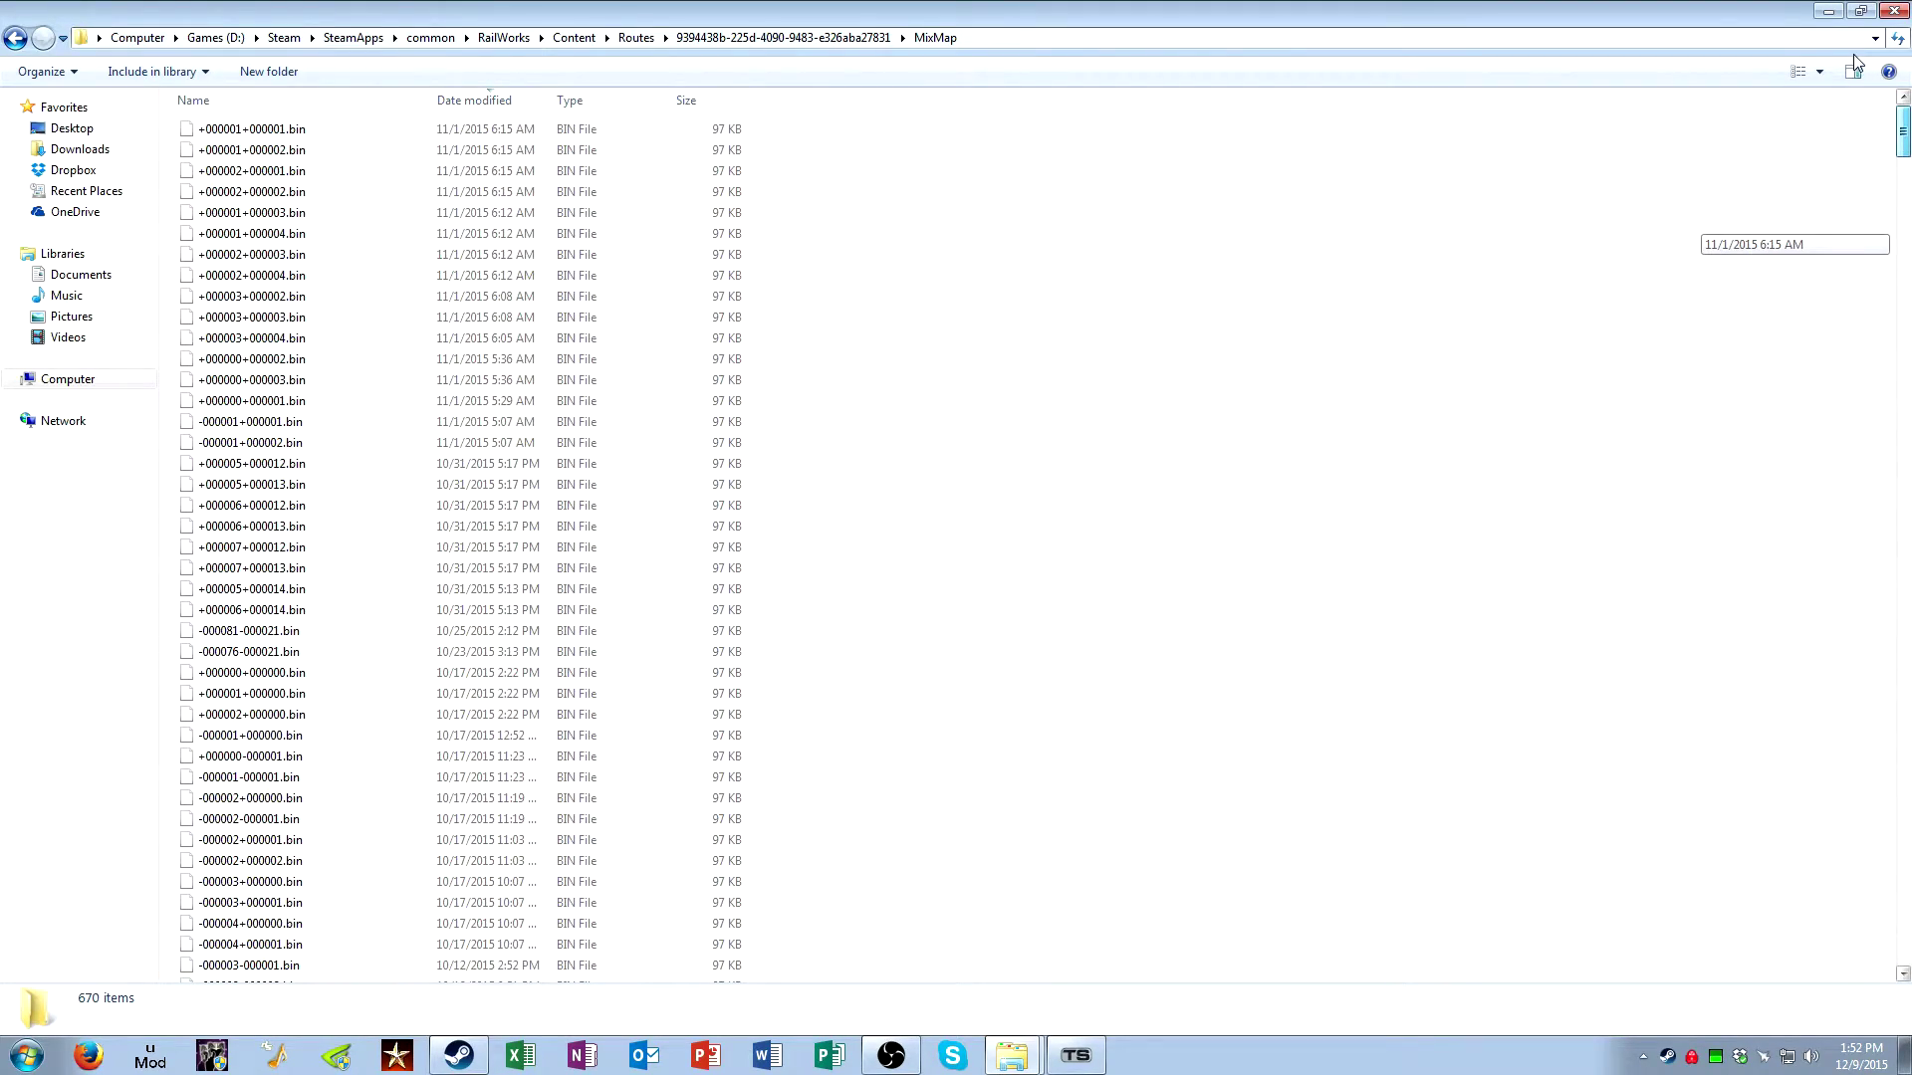
pyautogui.moveTo(1902, 135)
pyautogui.mouseDown()
pyautogui.moveTo(1902, 782)
pyautogui.moveTo(1897, 129)
pyautogui.mouseUp()
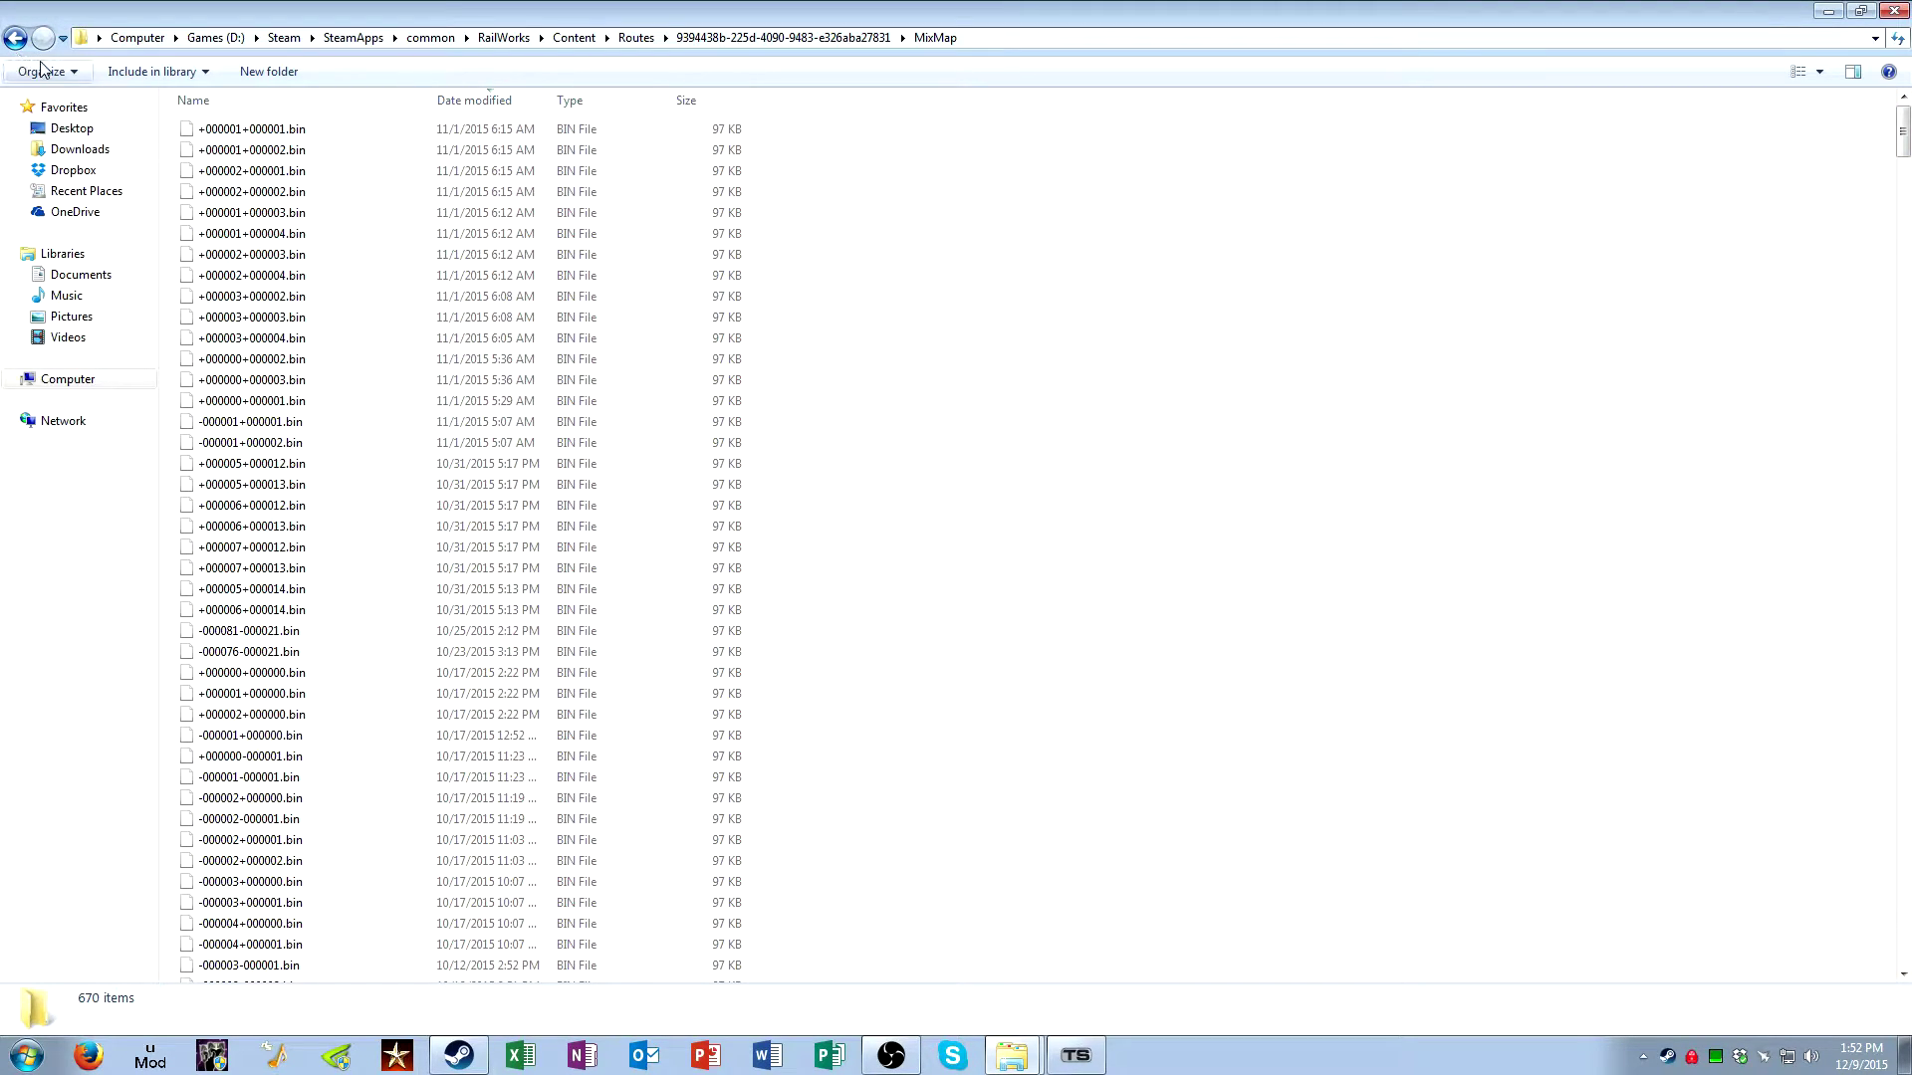
pyautogui.click(15, 38)
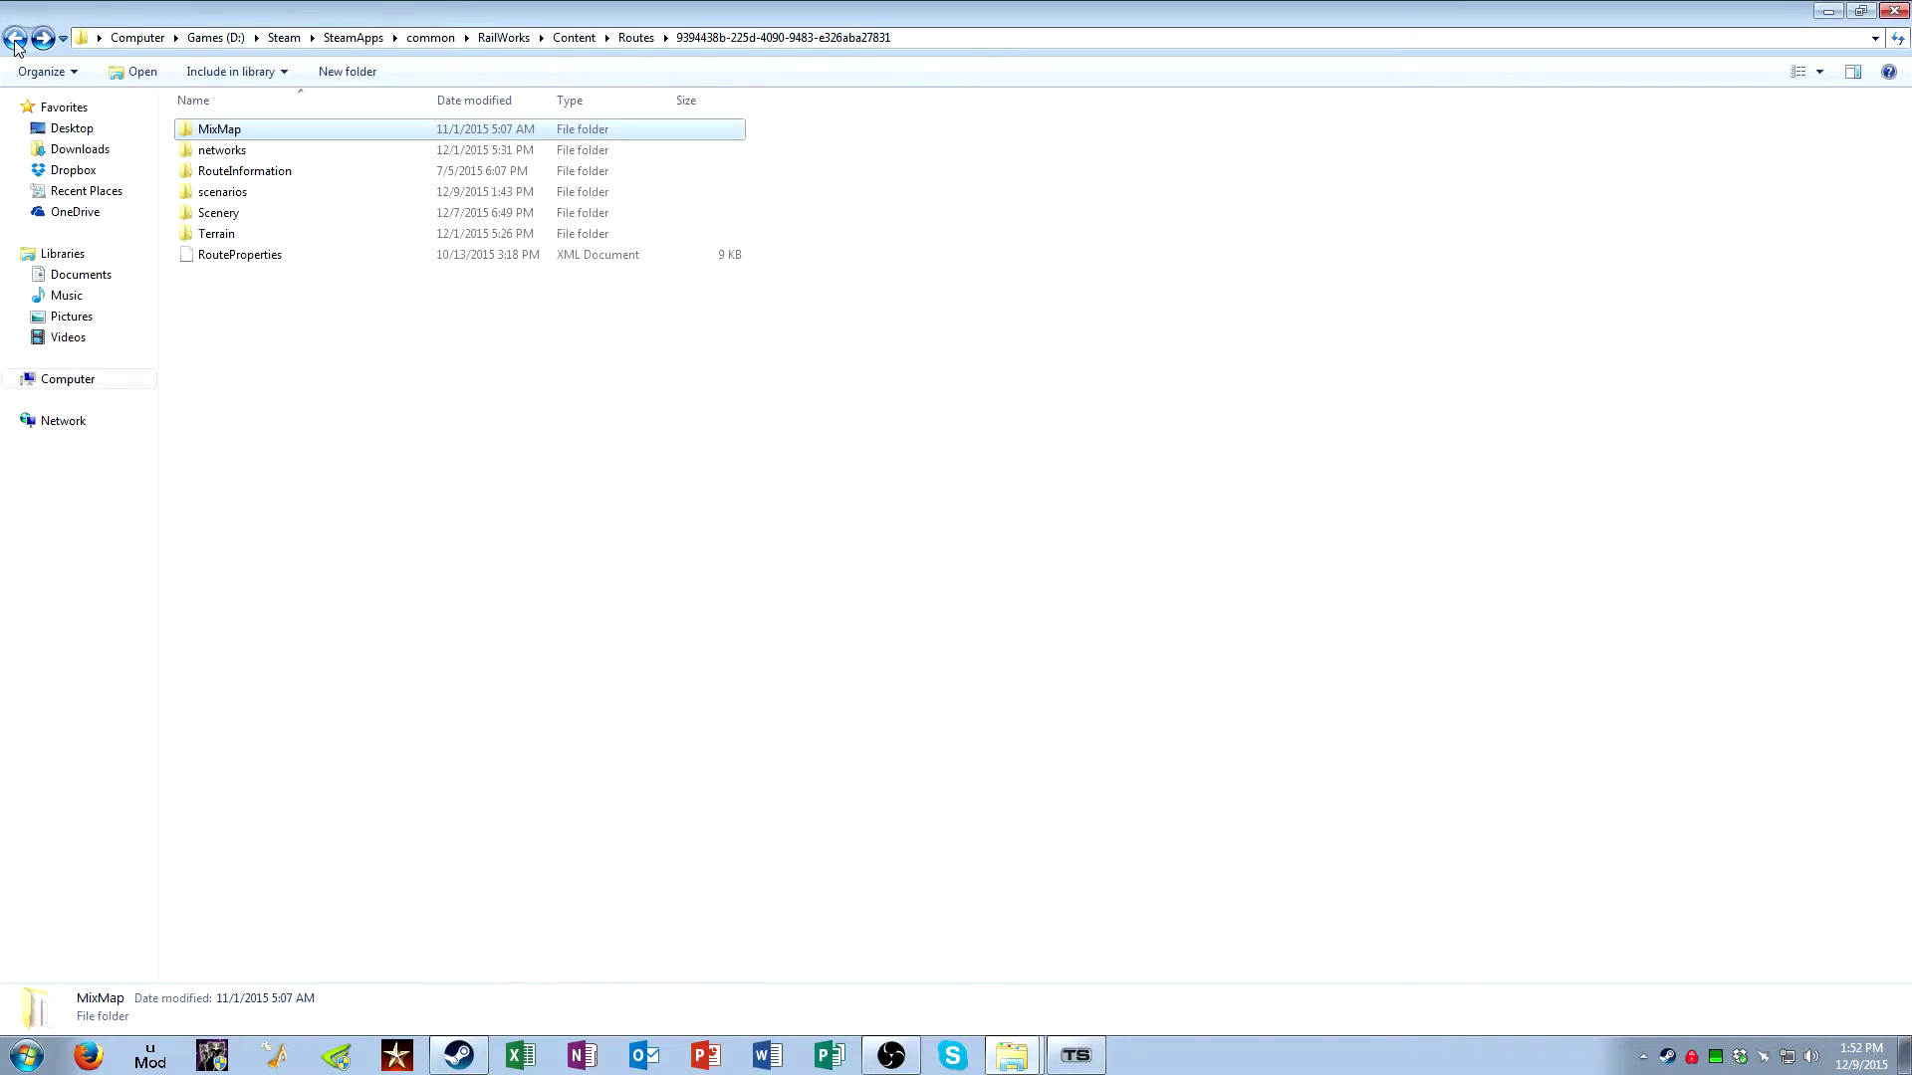
pyautogui.click(197, 156)
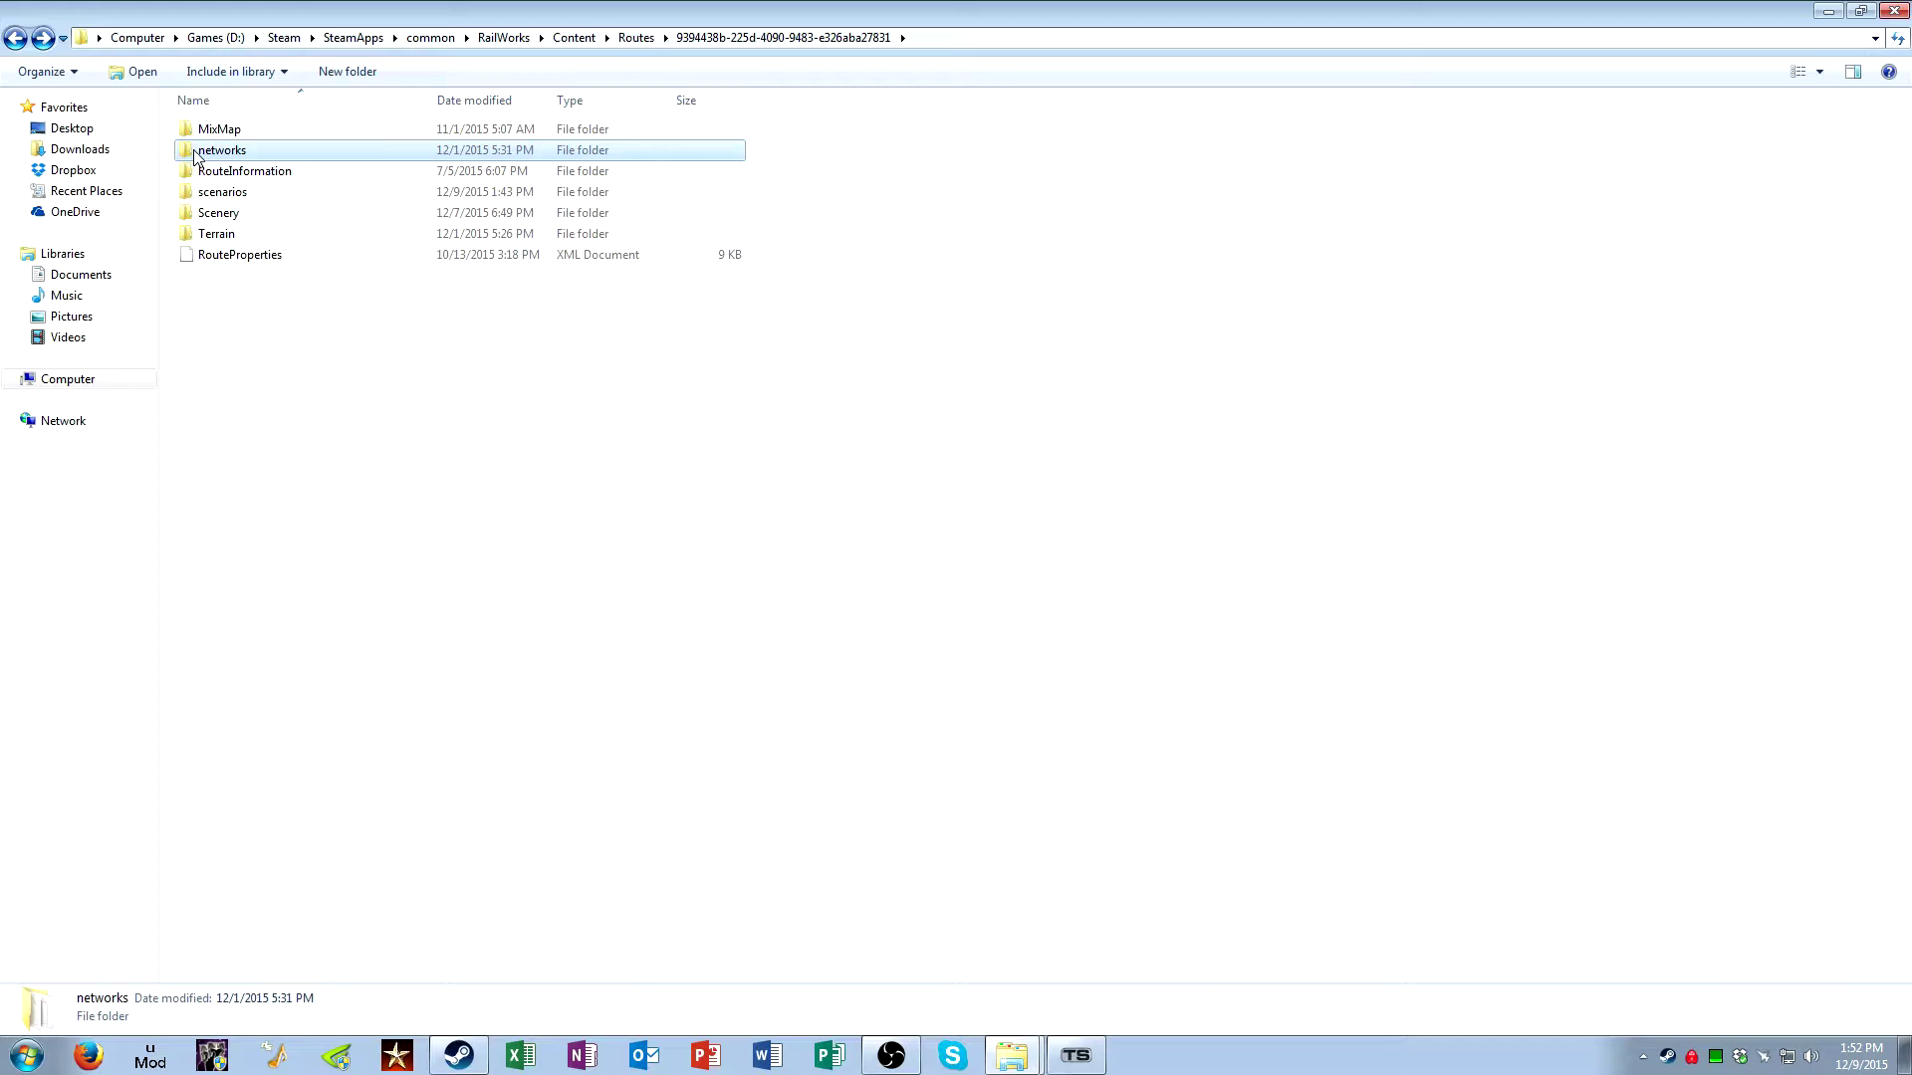
# Open networks > Loft Tiles and select +000000+000000.bin among its 345 tile files
pyautogui.doubleClick(196, 156)
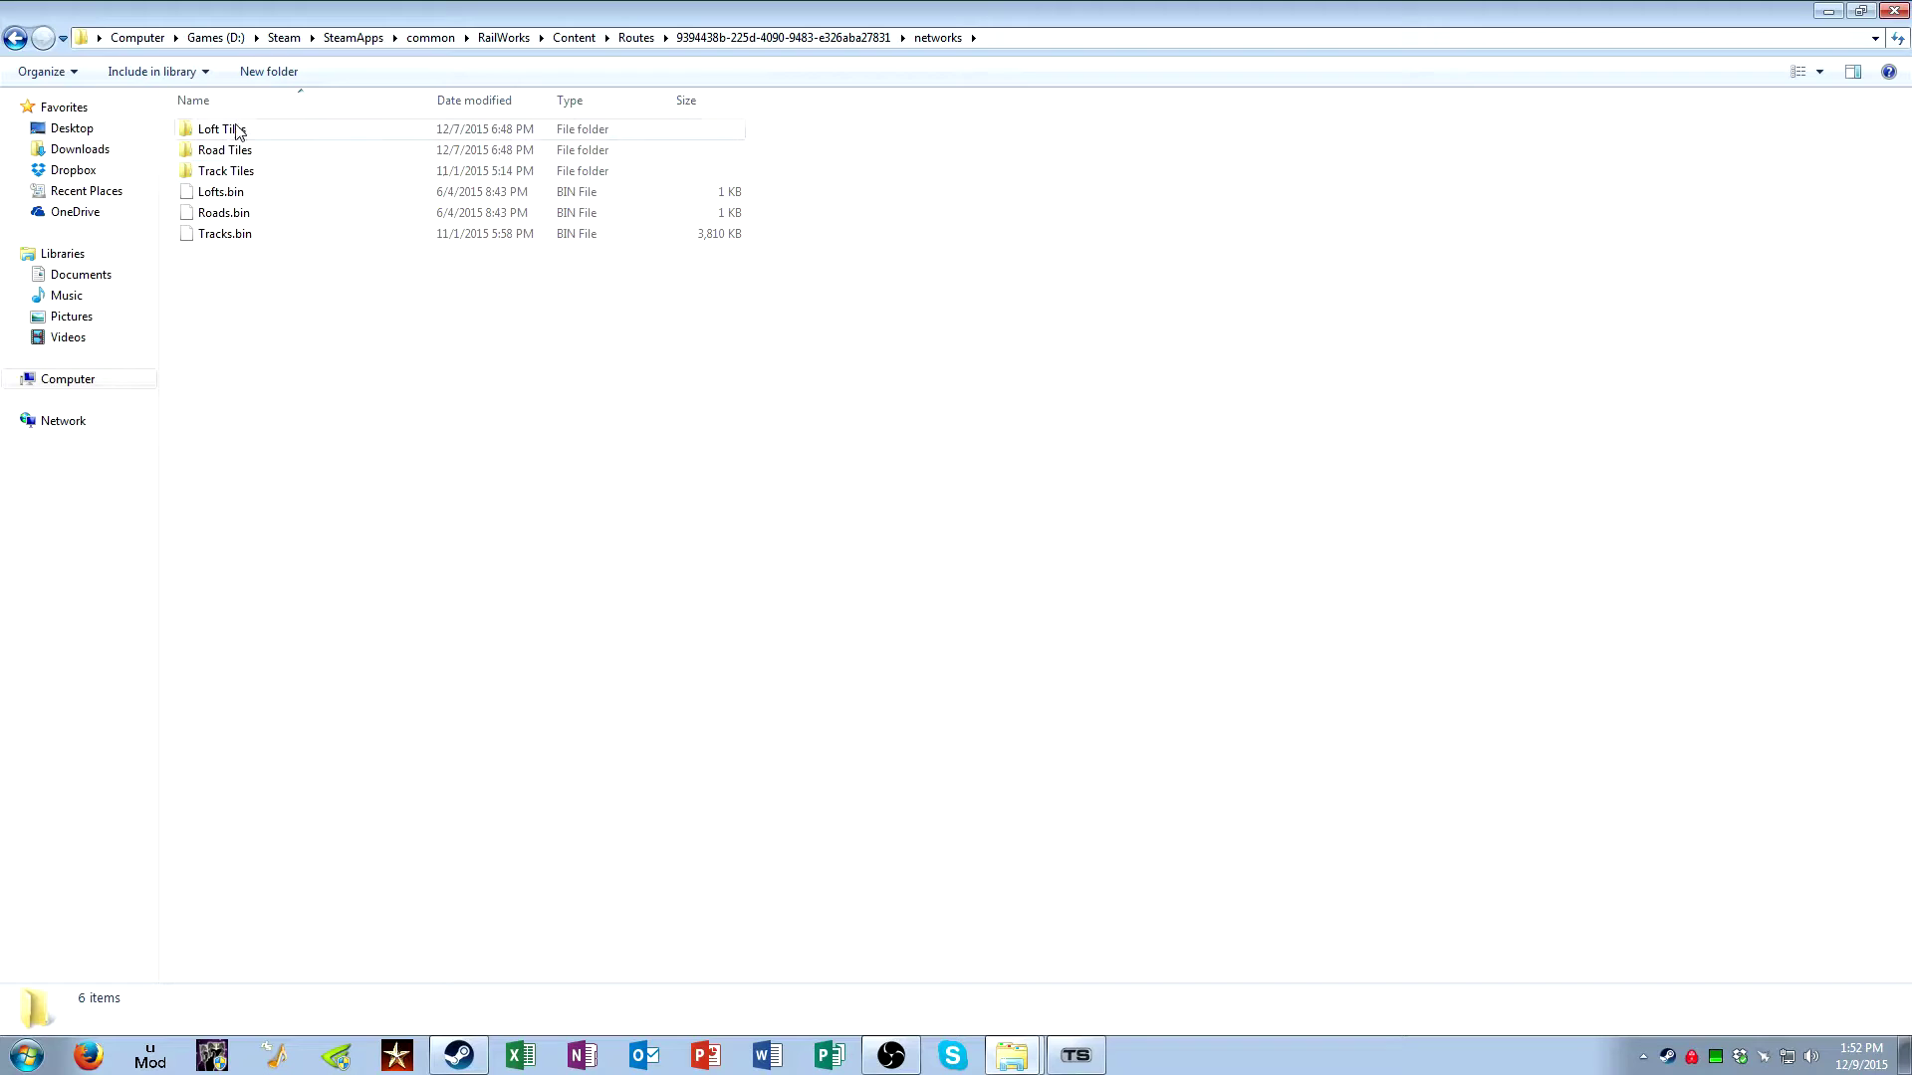
pyautogui.doubleClick(238, 132)
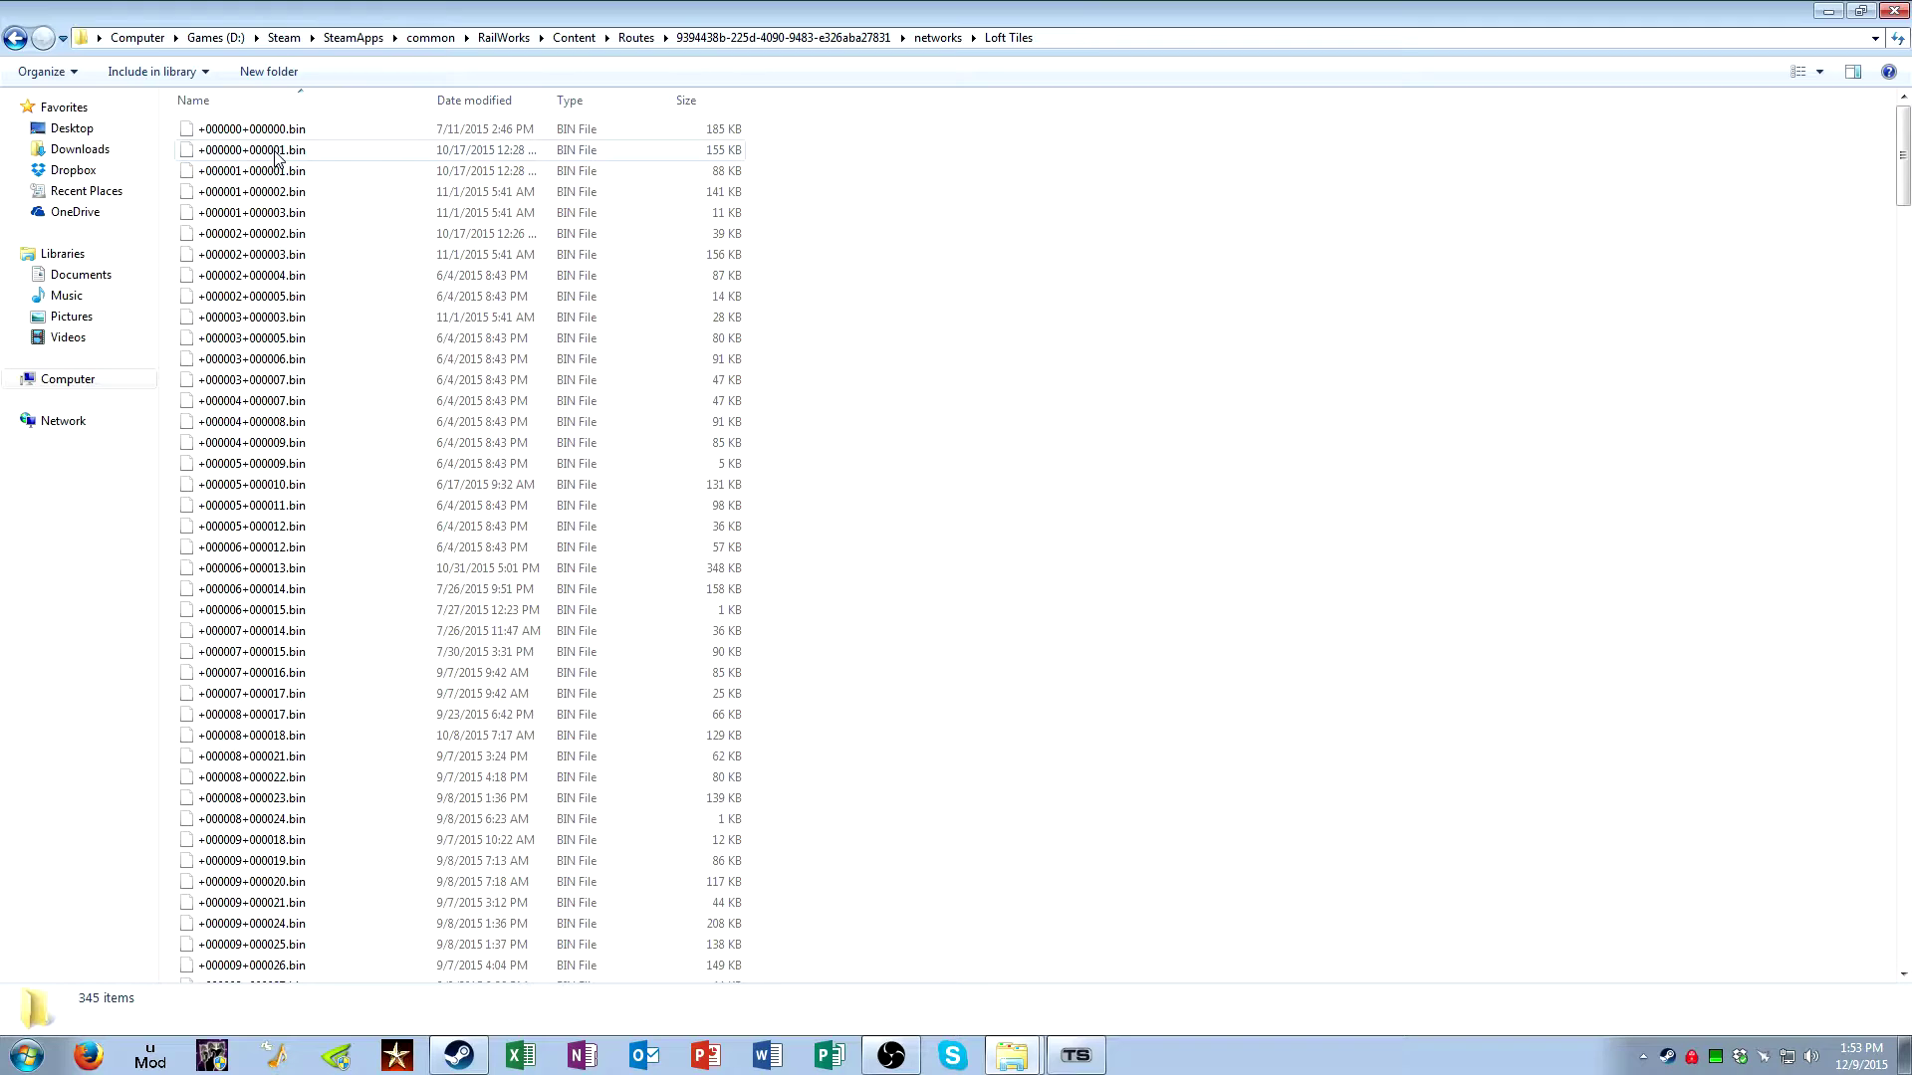
pyautogui.click(296, 131)
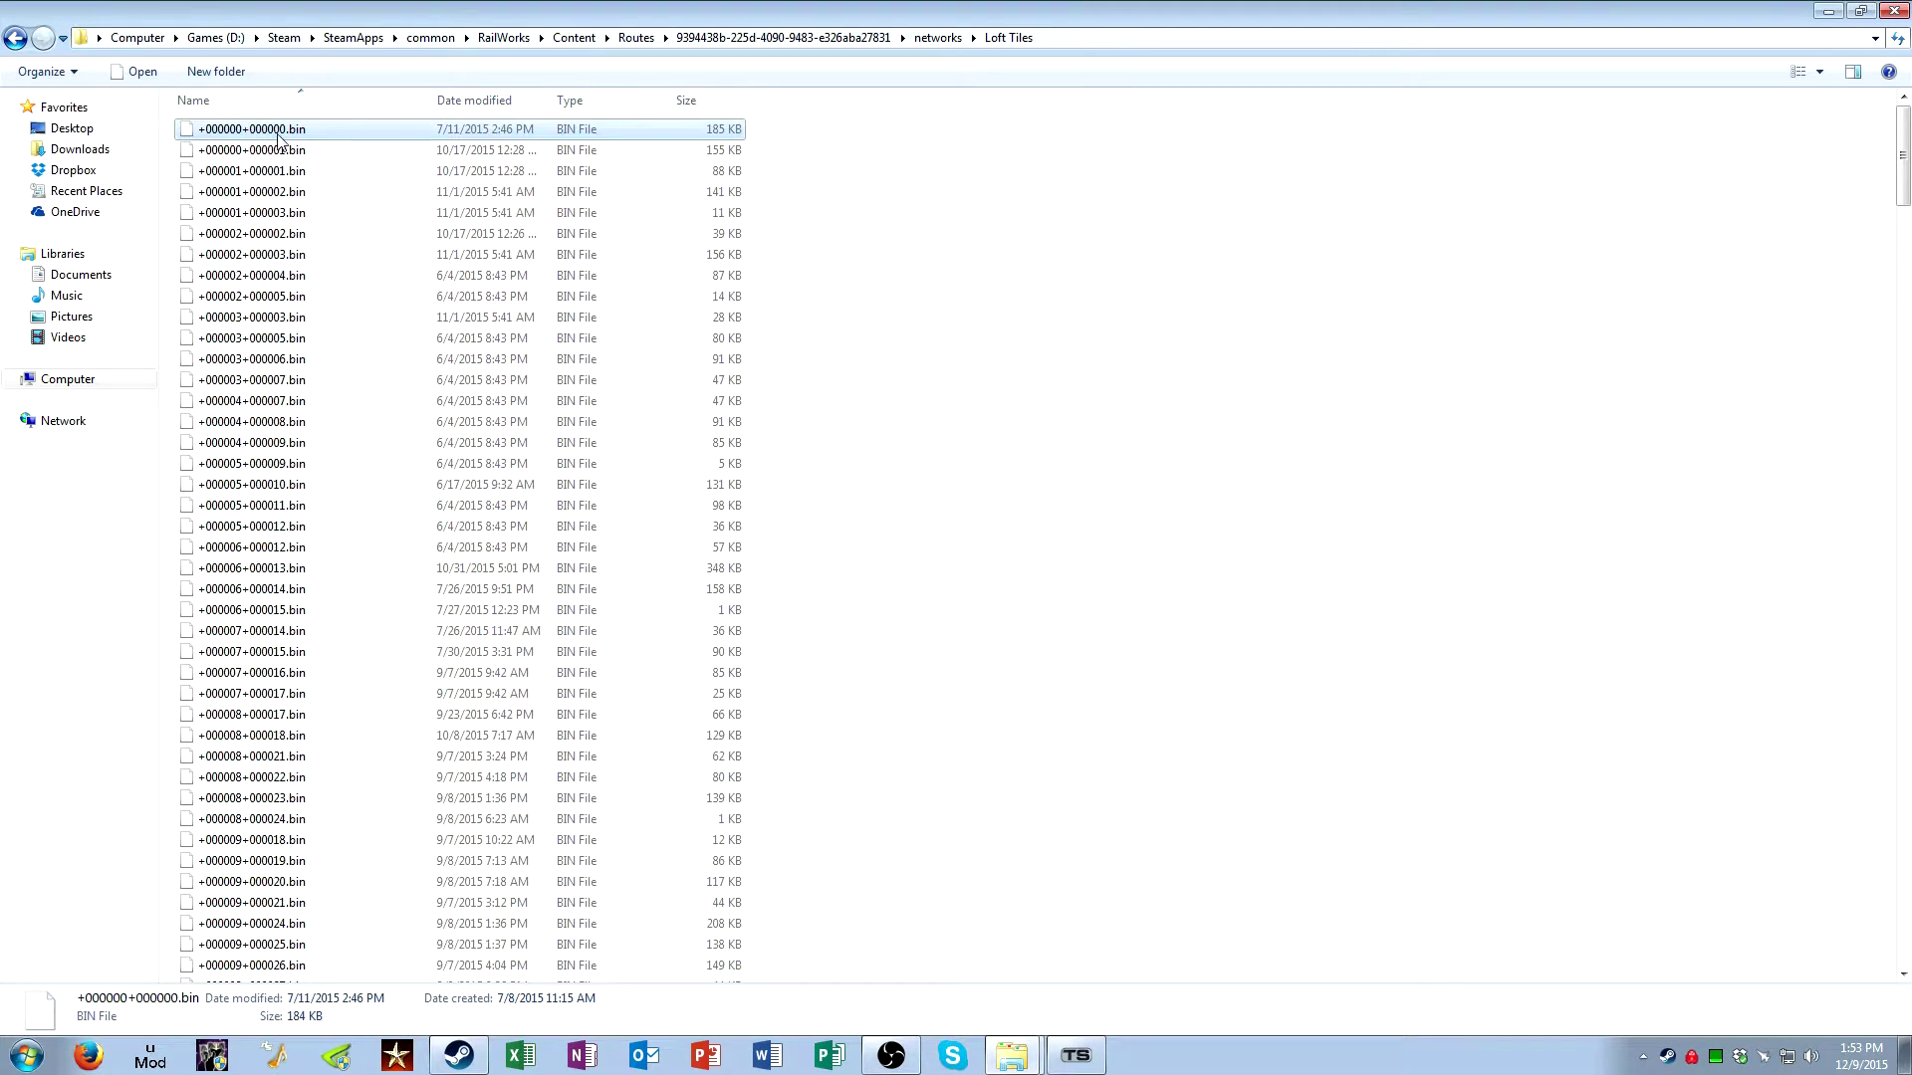
pyautogui.click(875, 1063)
pyautogui.click(794, 1030)
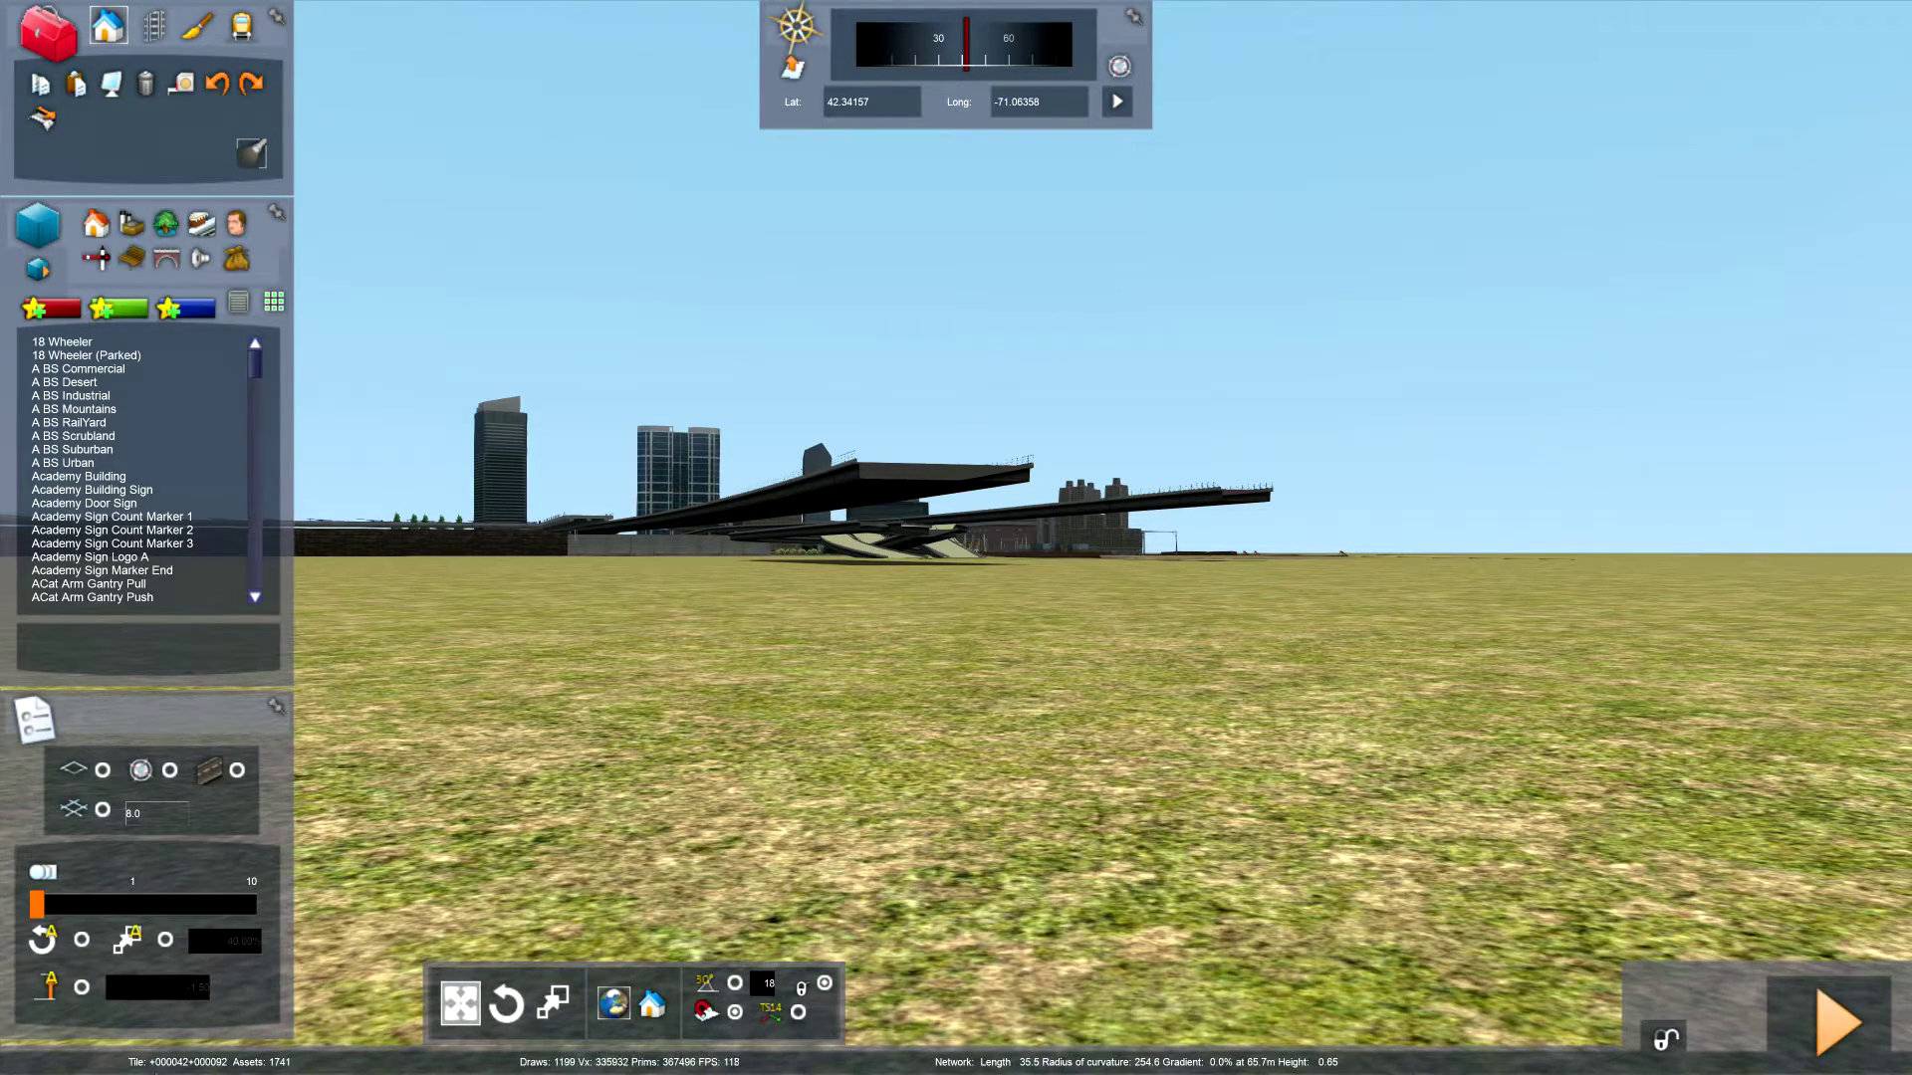
# Fly the editor camera toward and over the elevated highway interchange
pyautogui.press('w')
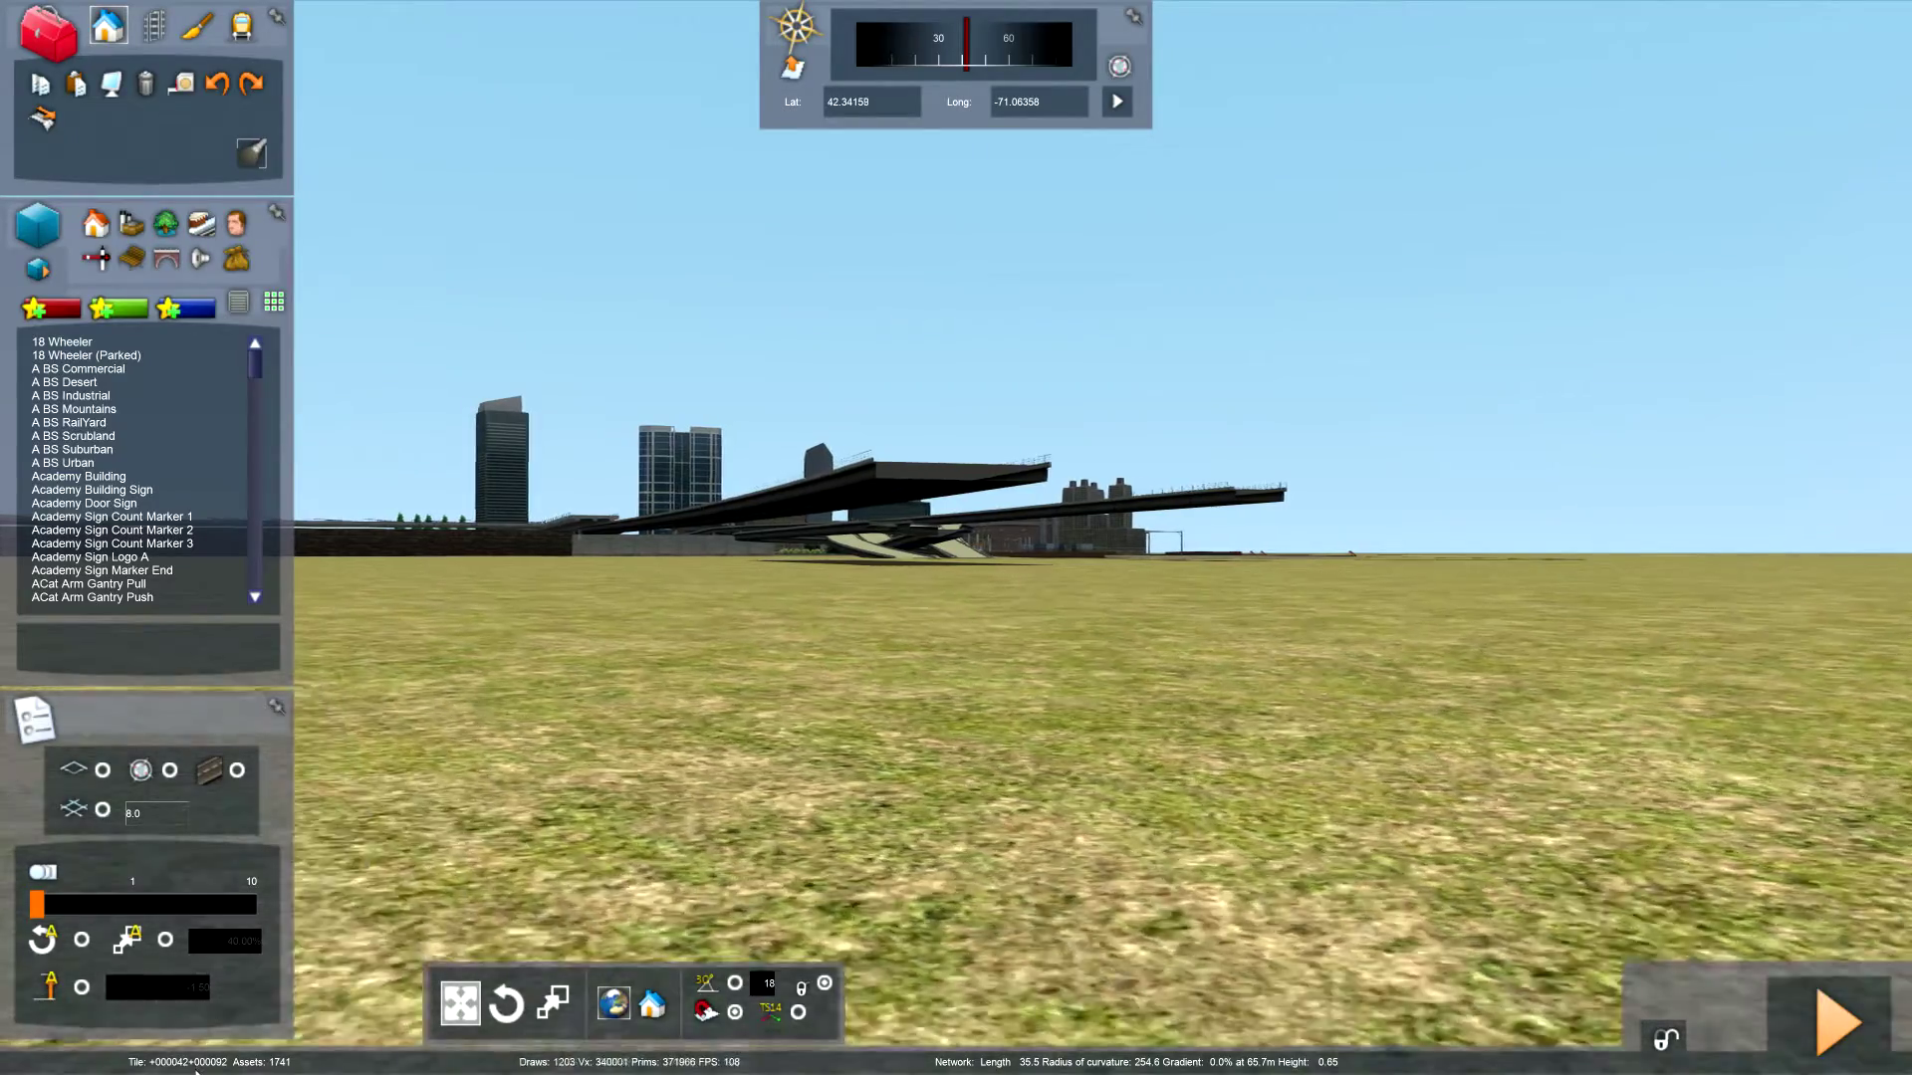
pyautogui.press('w')
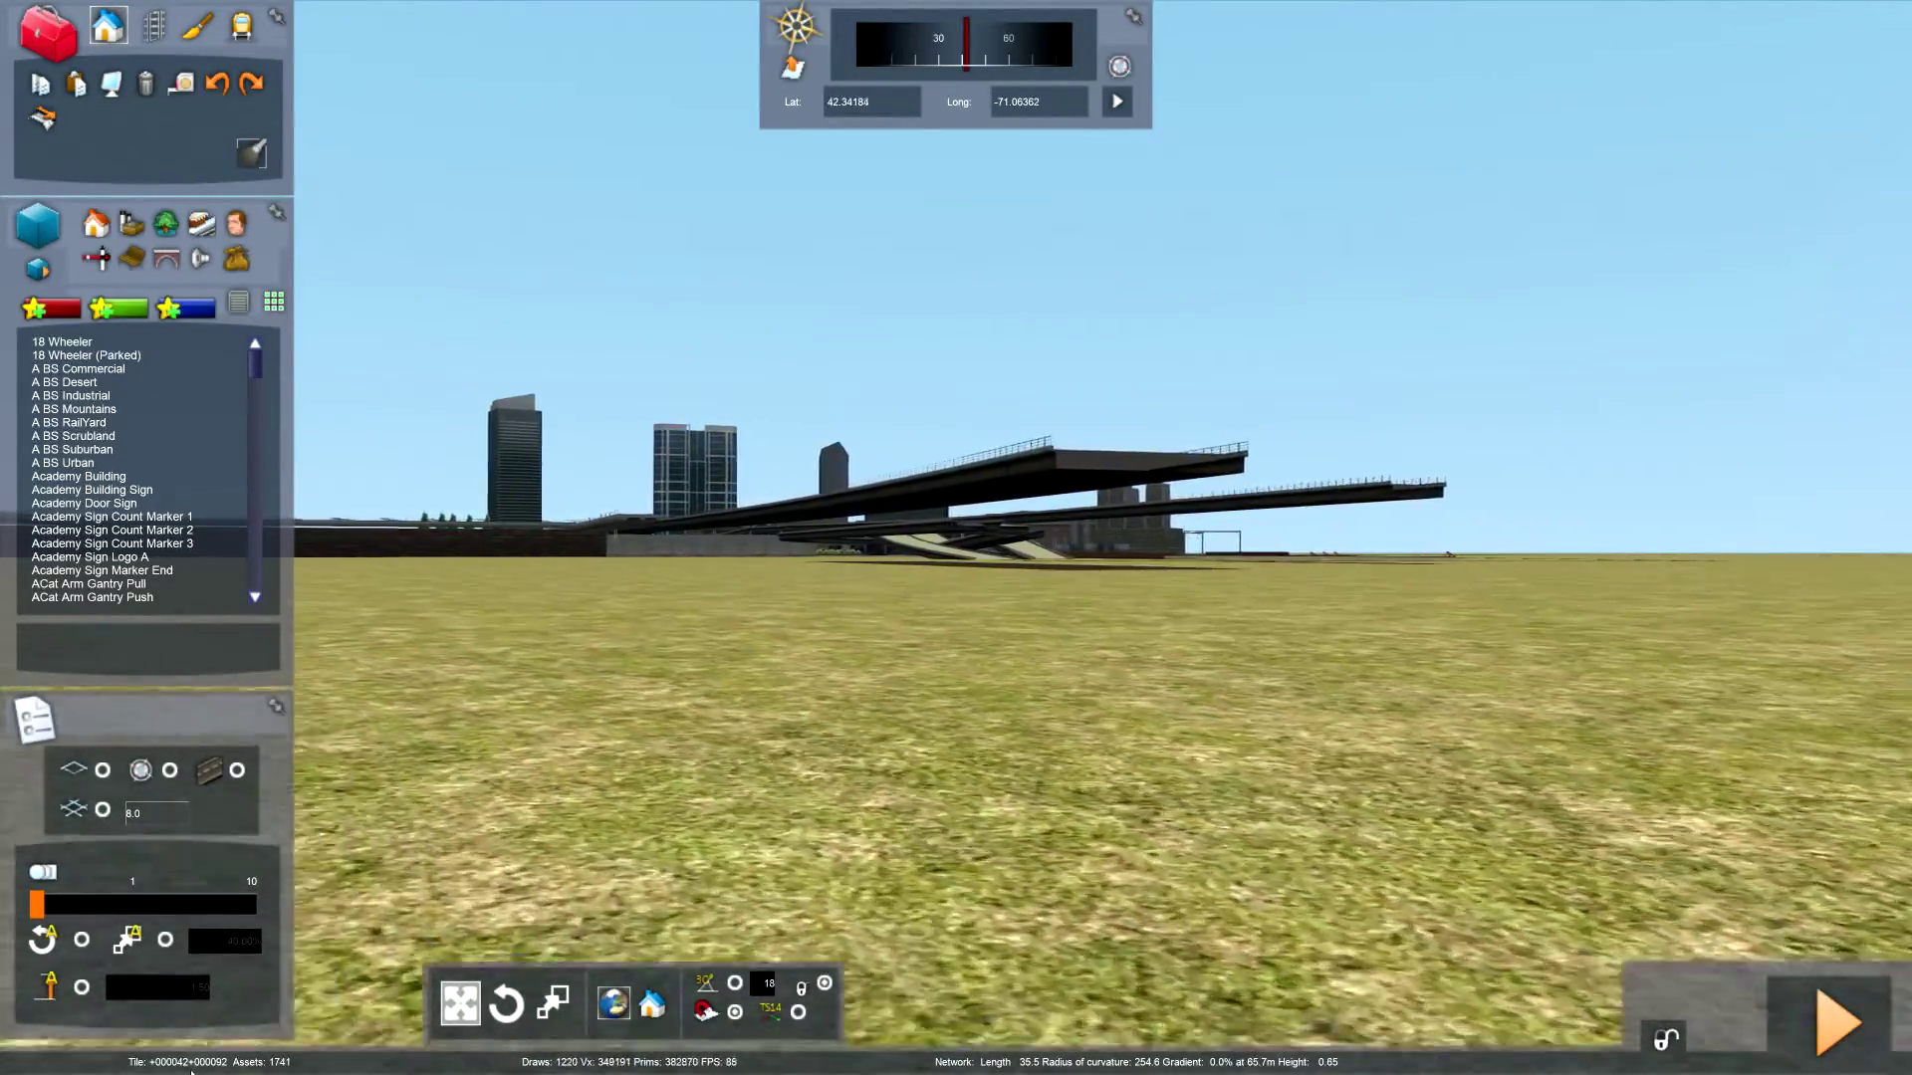
pyautogui.press('w')
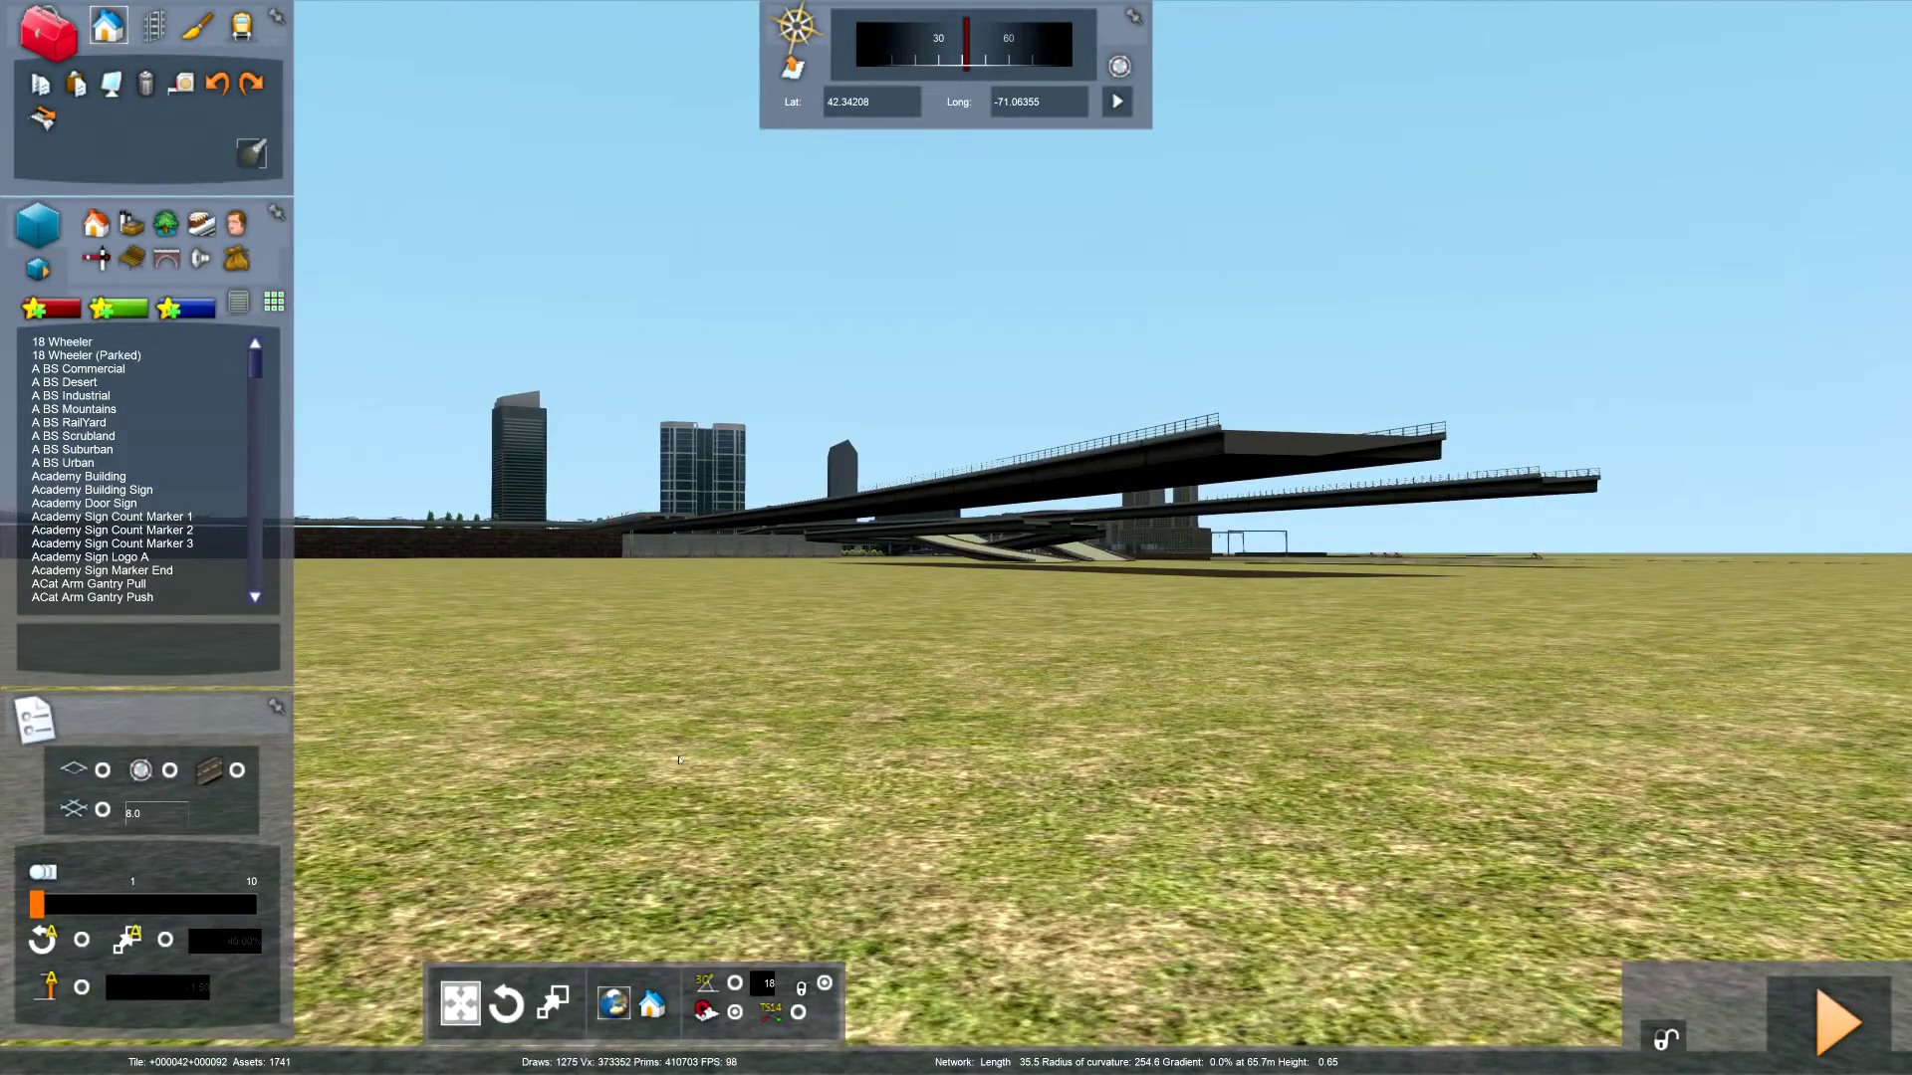
pyautogui.press('w')
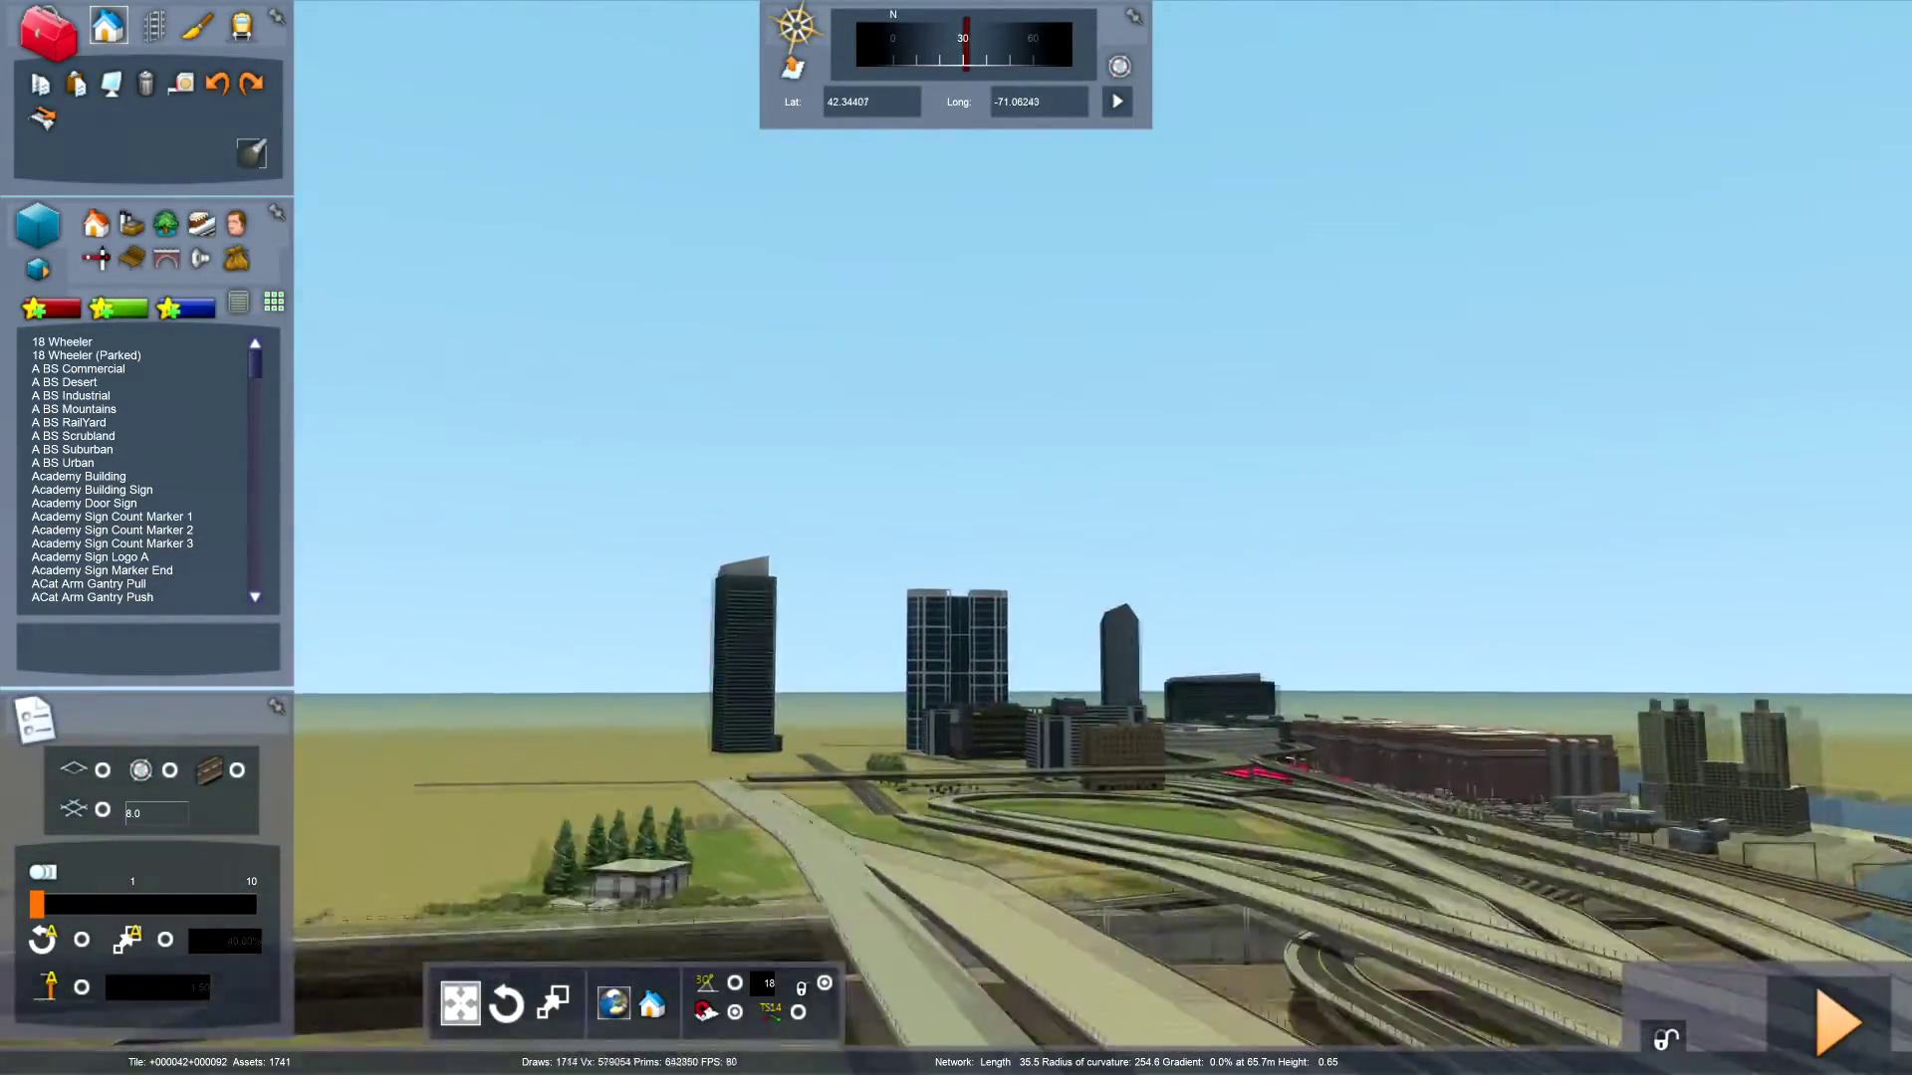
pyautogui.press('w')
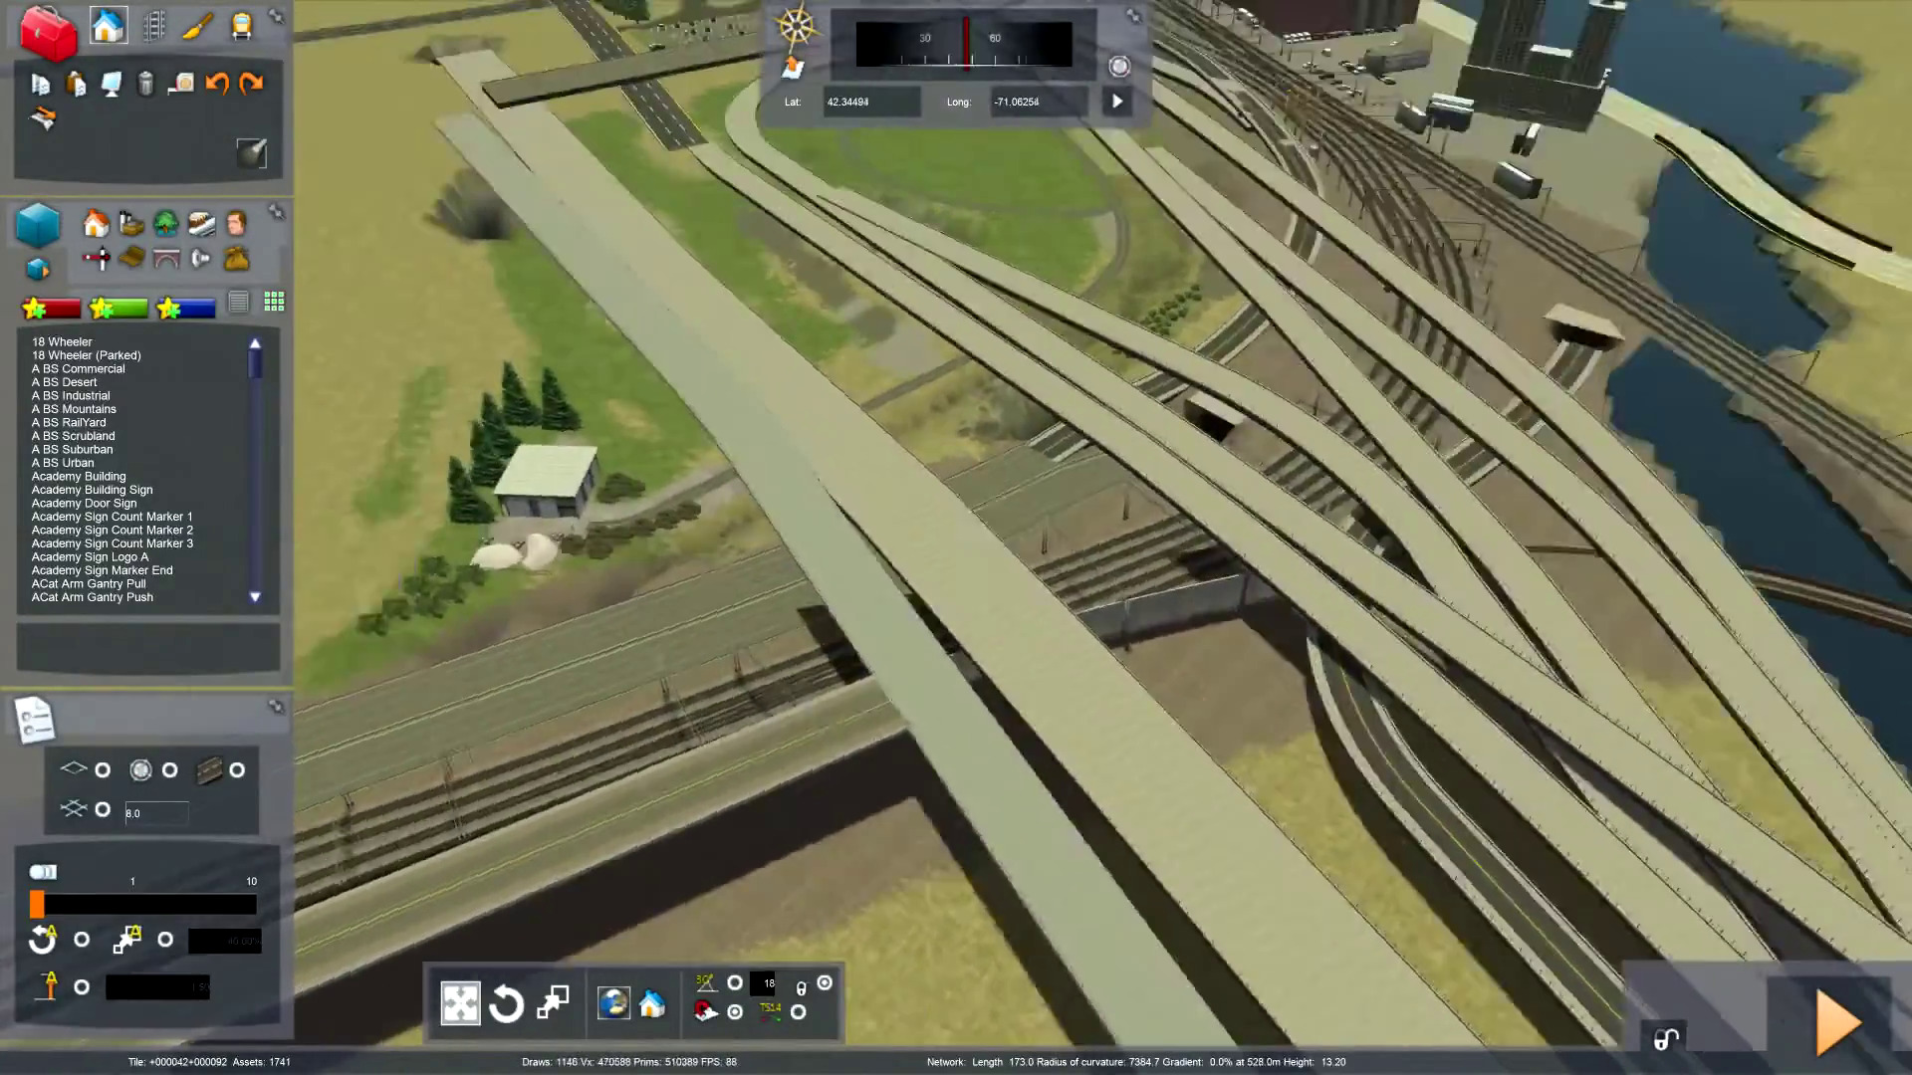
# Sweep the view past the brick building onto the covered rail platforms, then Alt+Tab to Steam
pyautogui.press('Left')
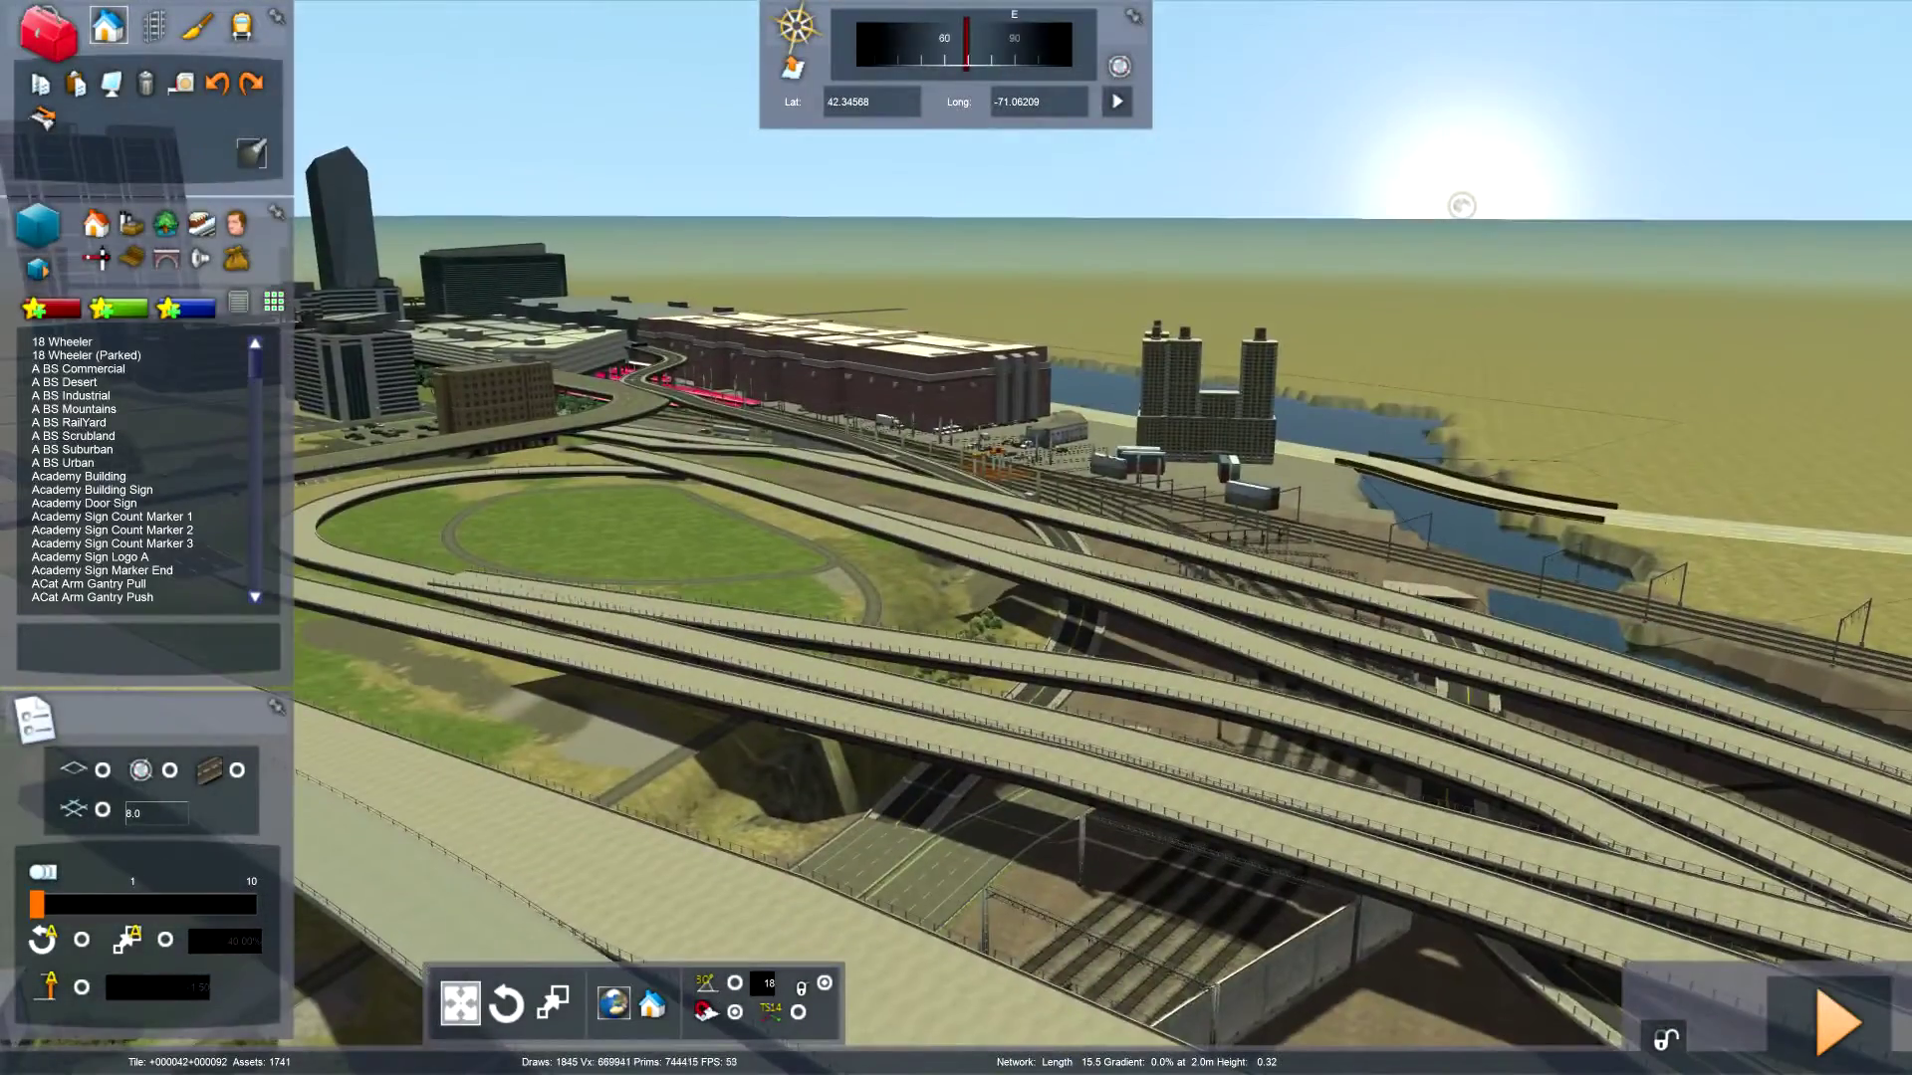
pyautogui.press('Right')
pyautogui.press('Left')
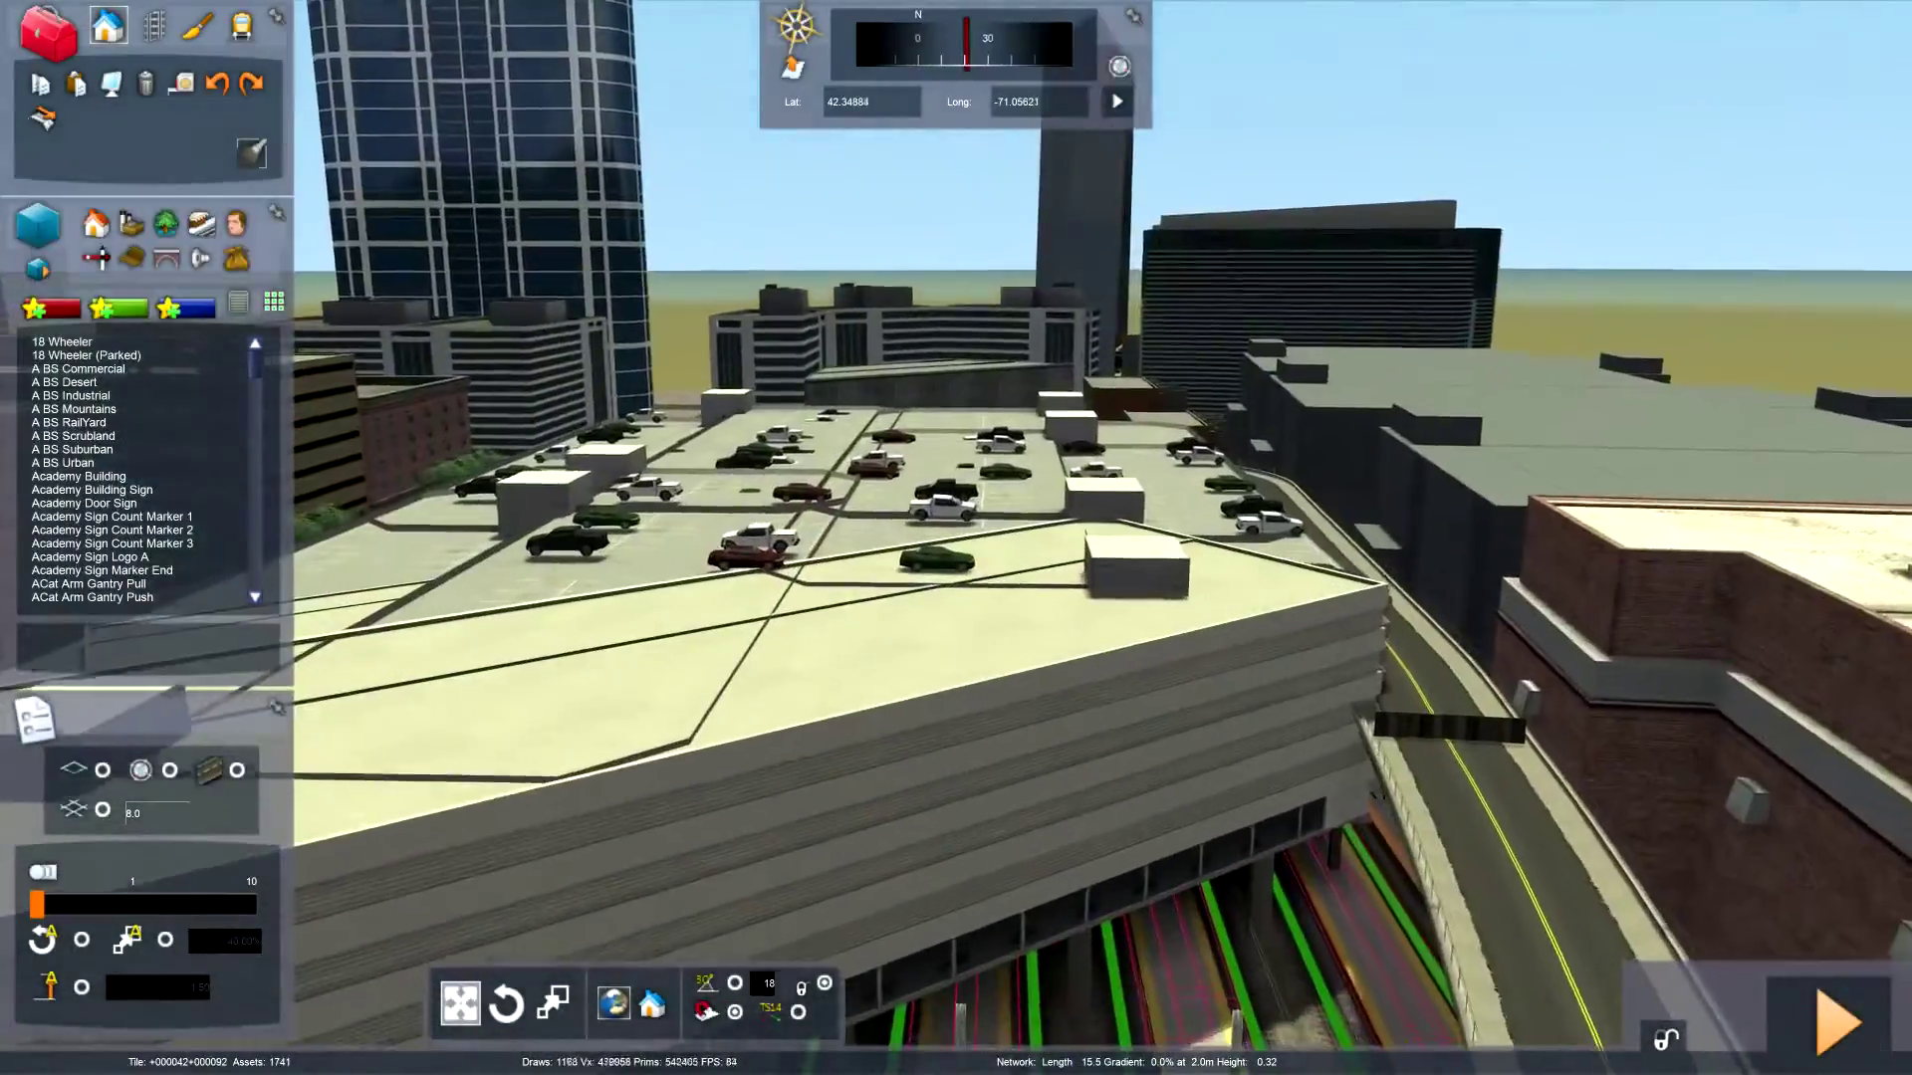
pyautogui.scroll(-5, 1245, 411)
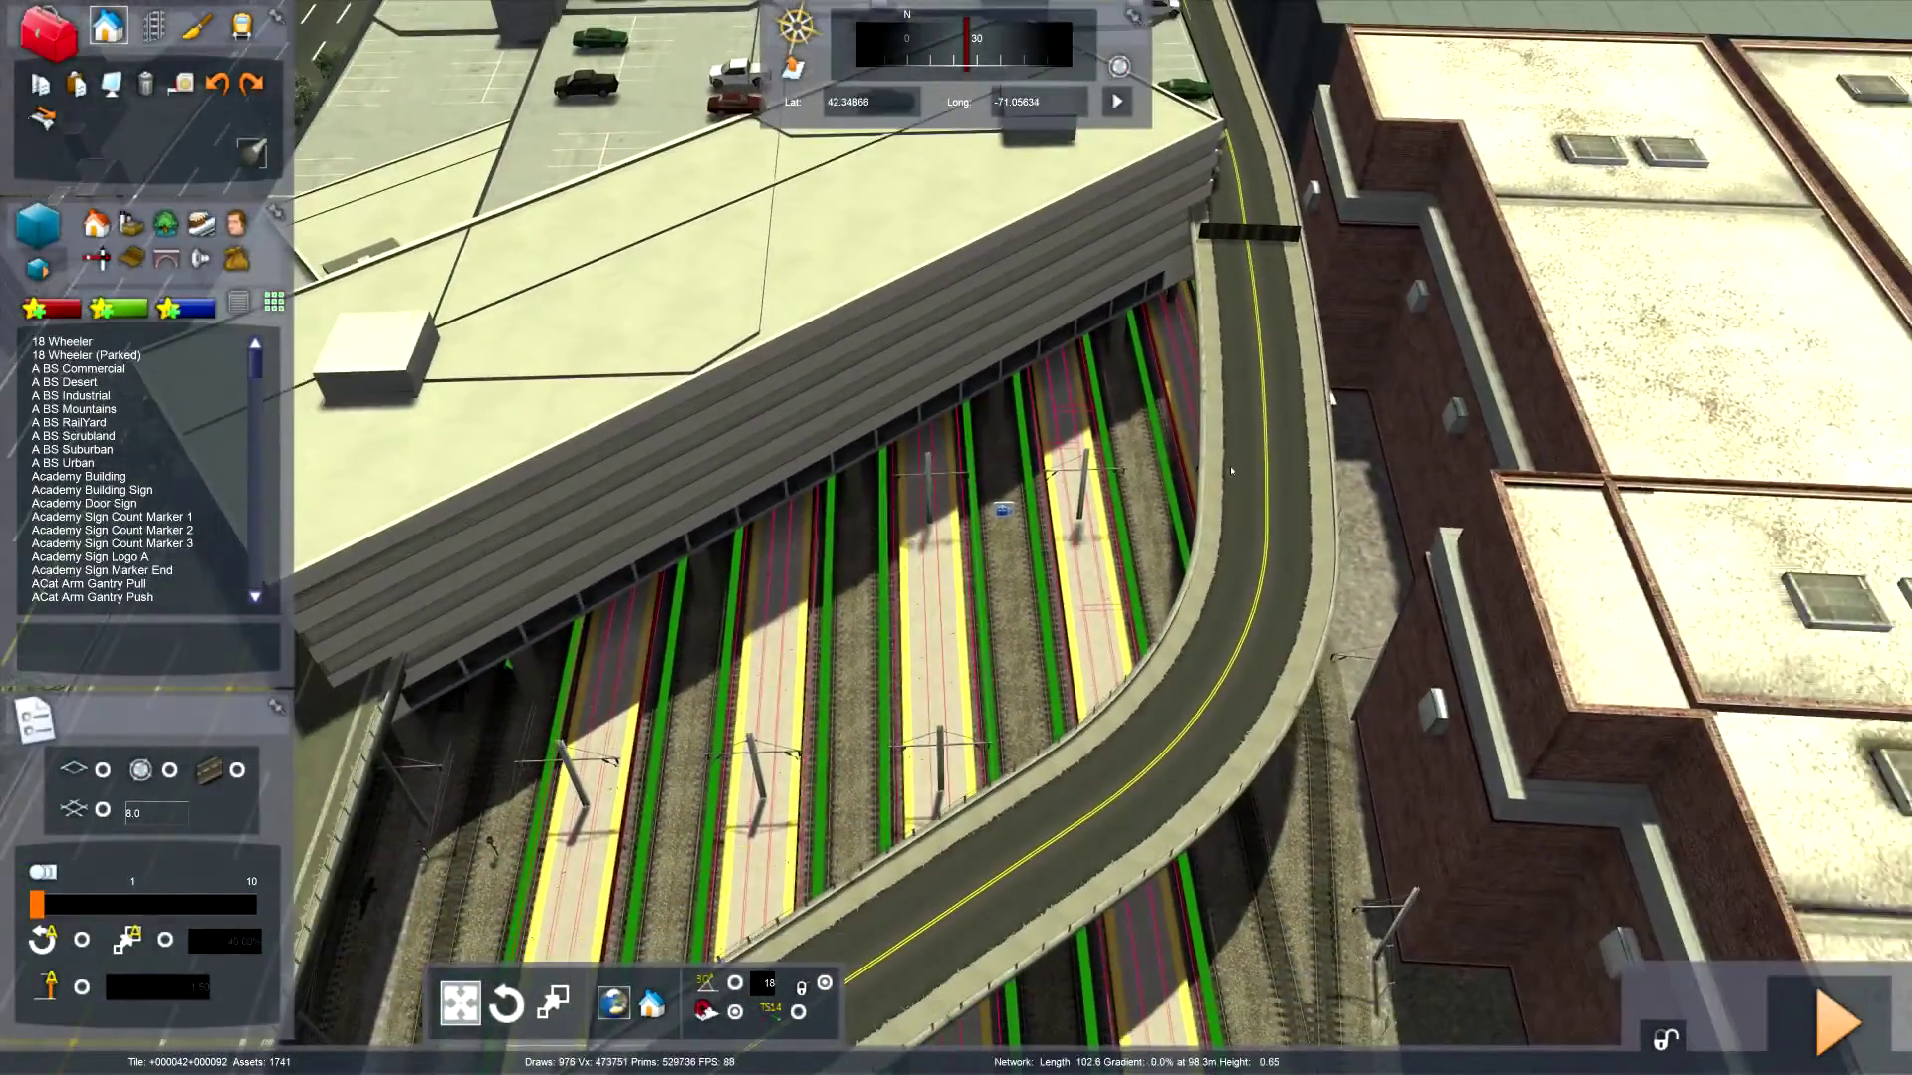
pyautogui.scroll(5, 882, 817)
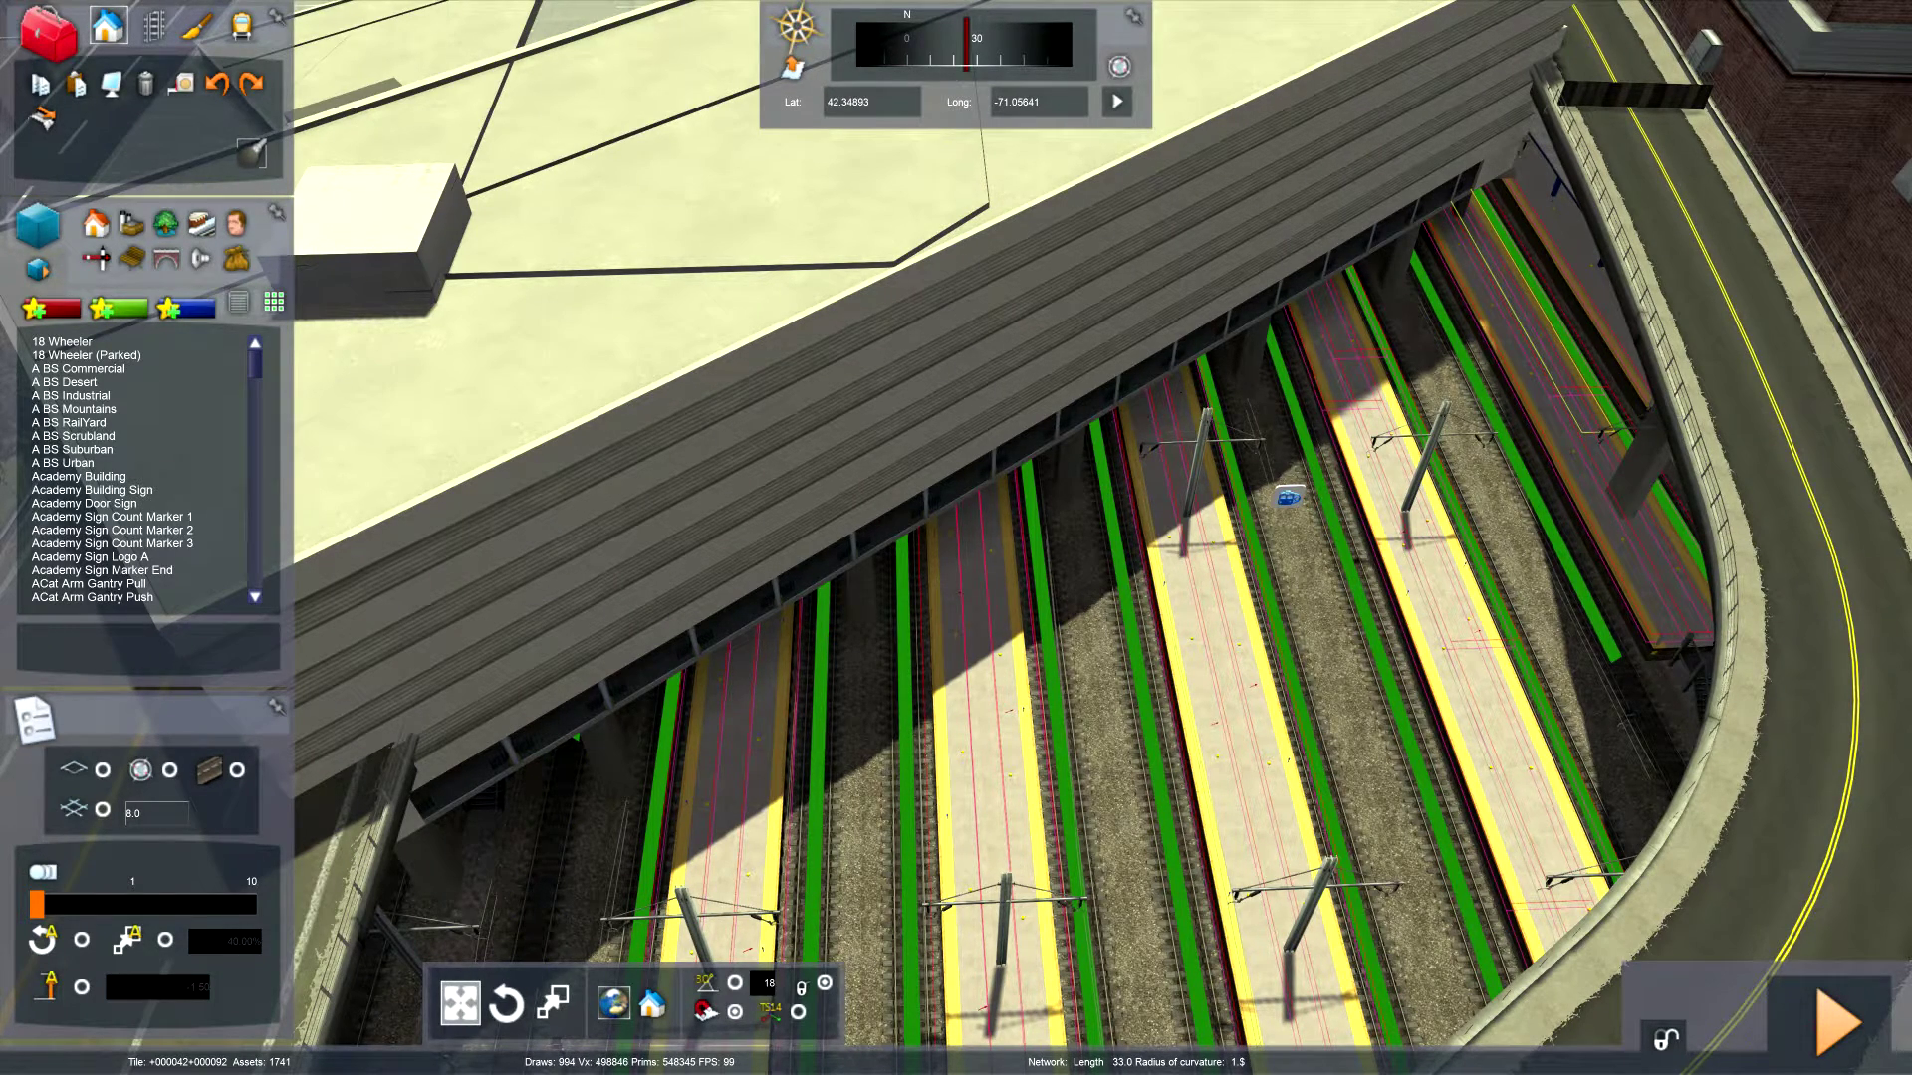
pyautogui.hotkey('alt', 'Tab')
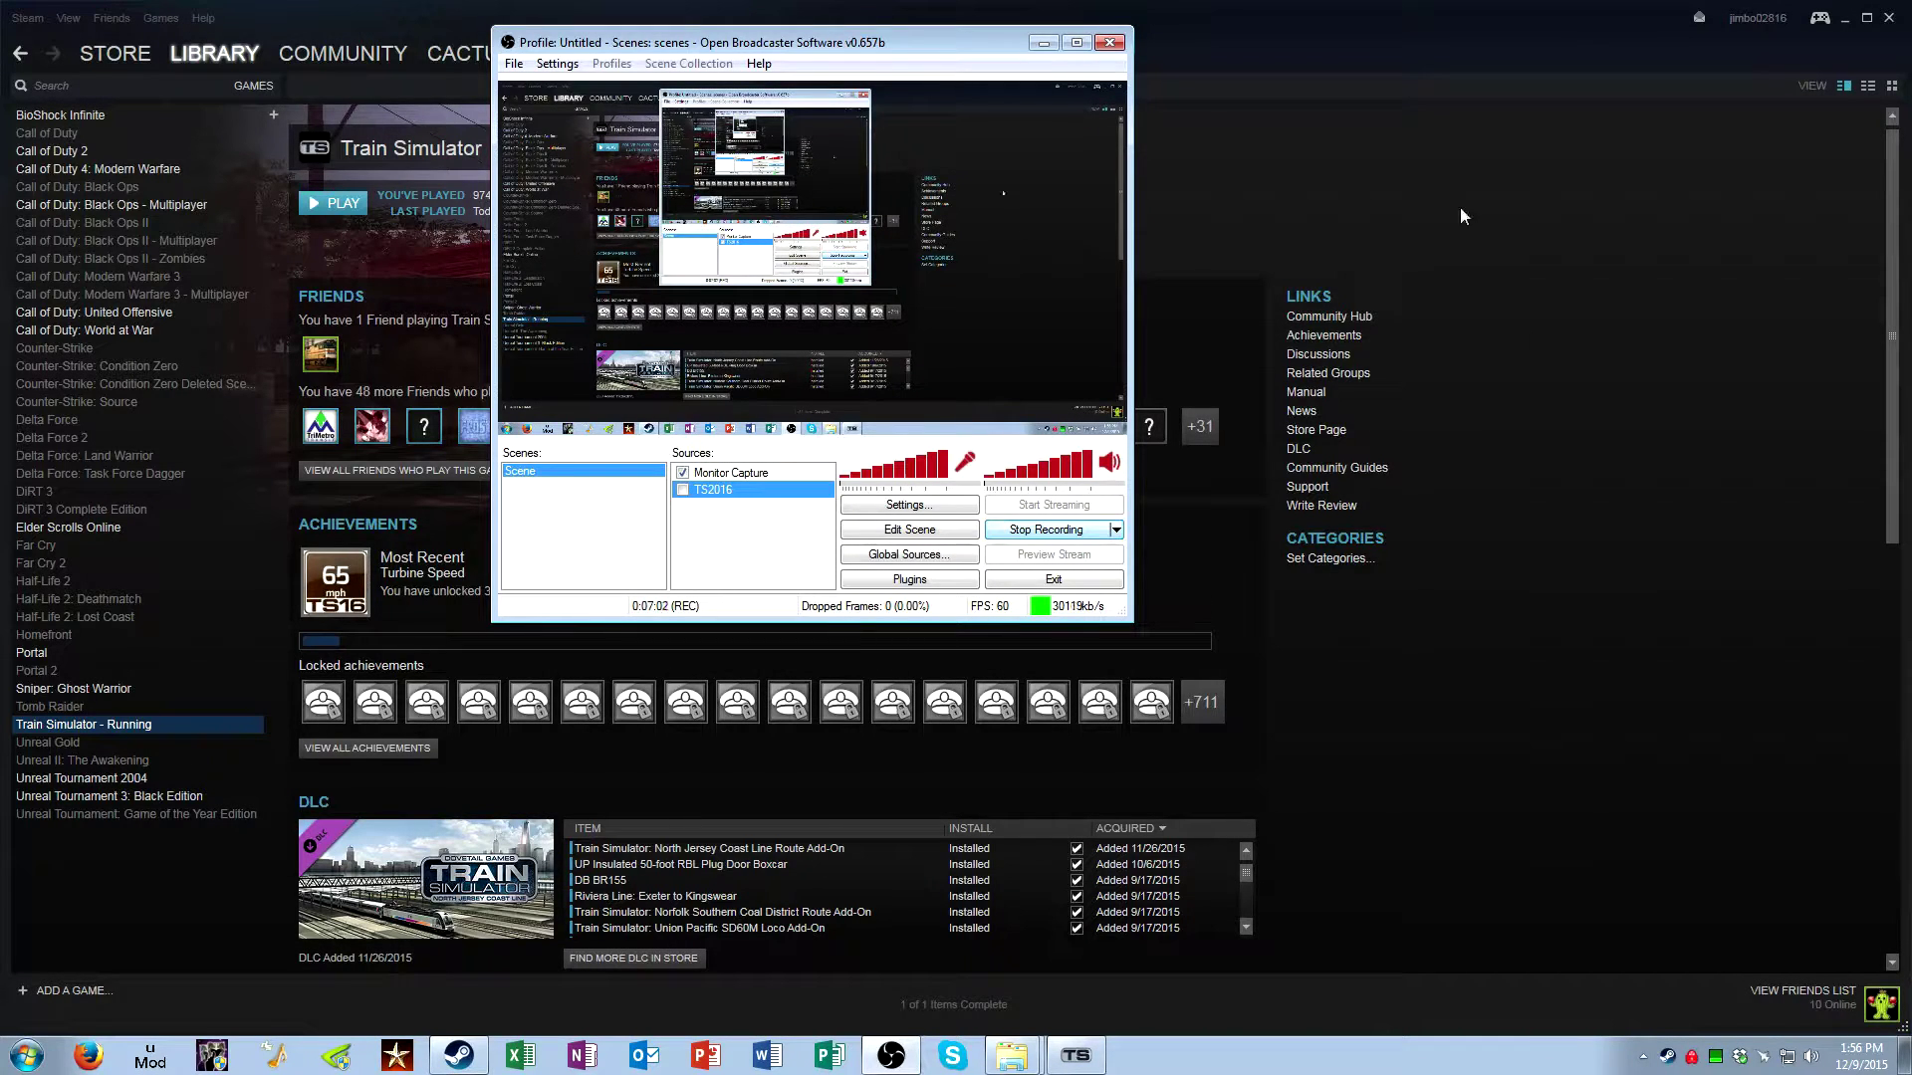
# Back in Loft Tiles, select the 854 KB +000042+000092.bin tile, then return to networks
pyautogui.click(1043, 42)
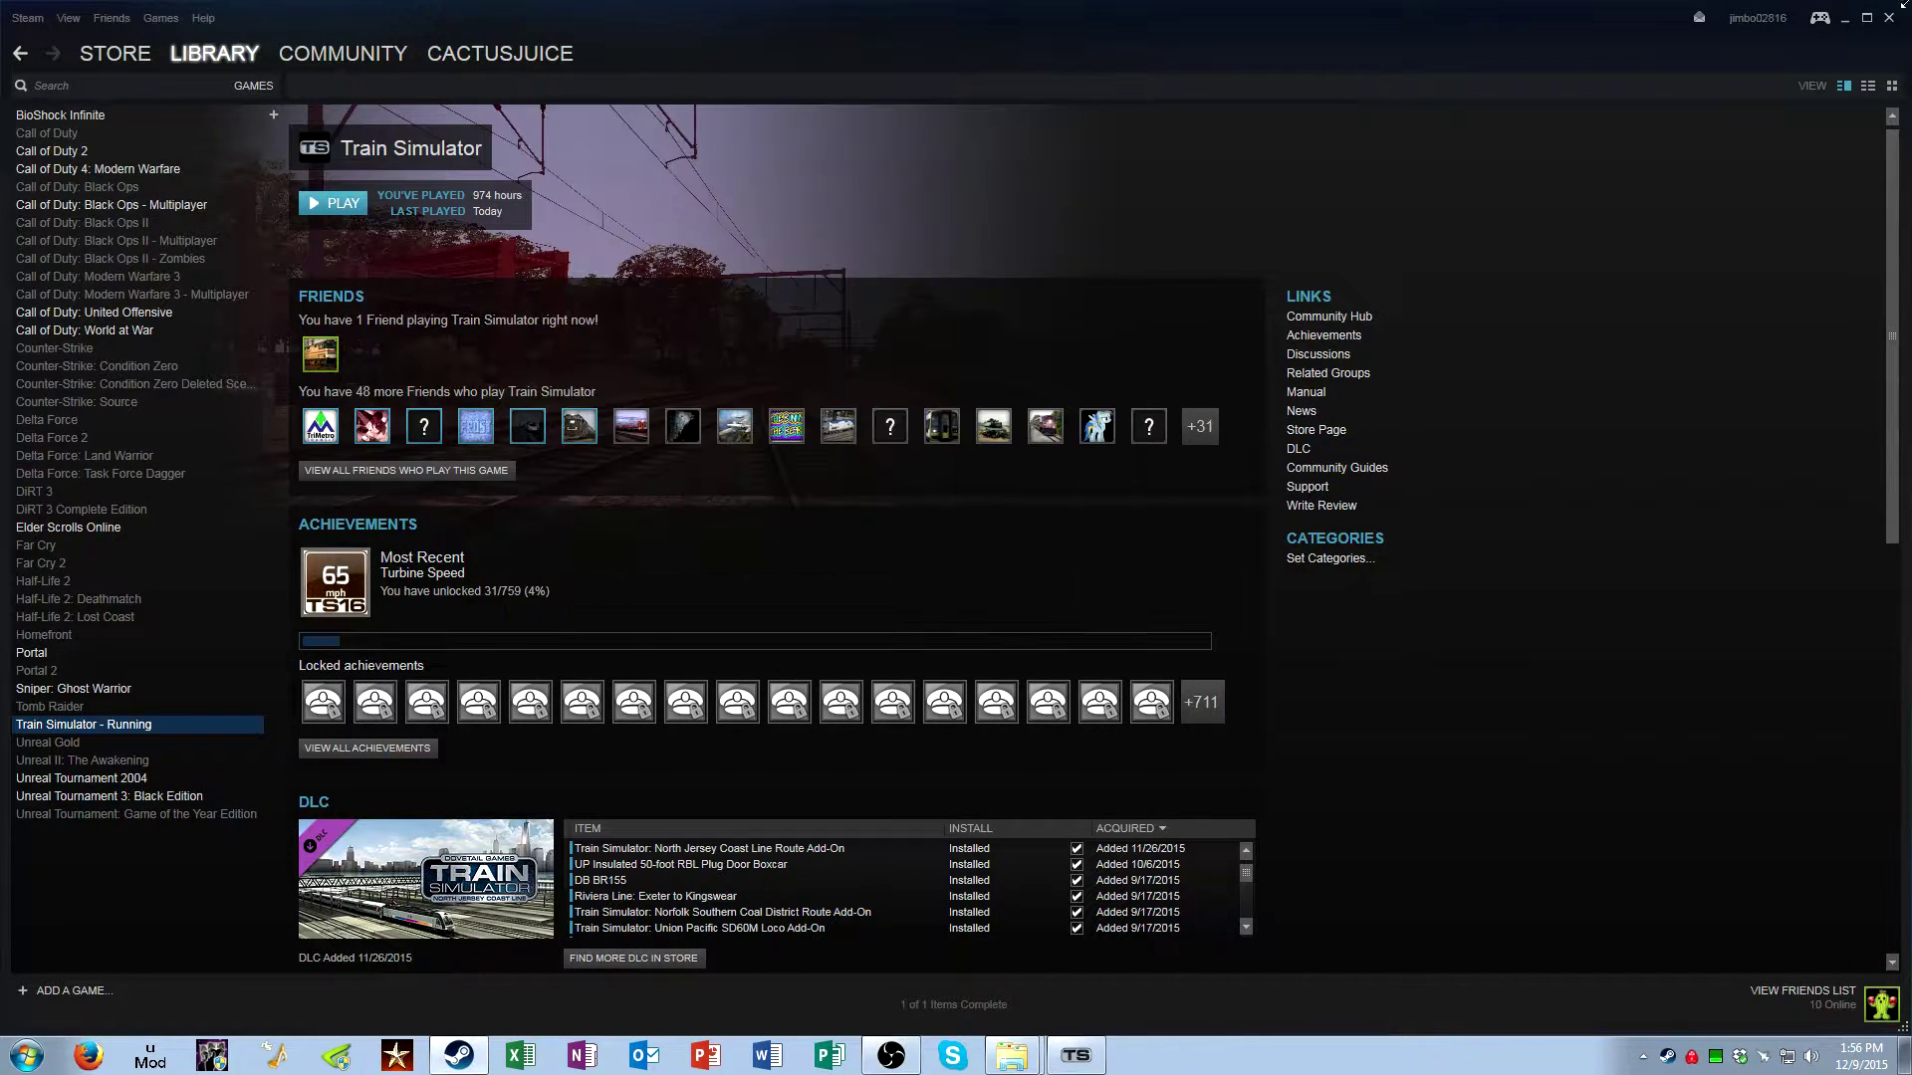
pyautogui.click(1857, 26)
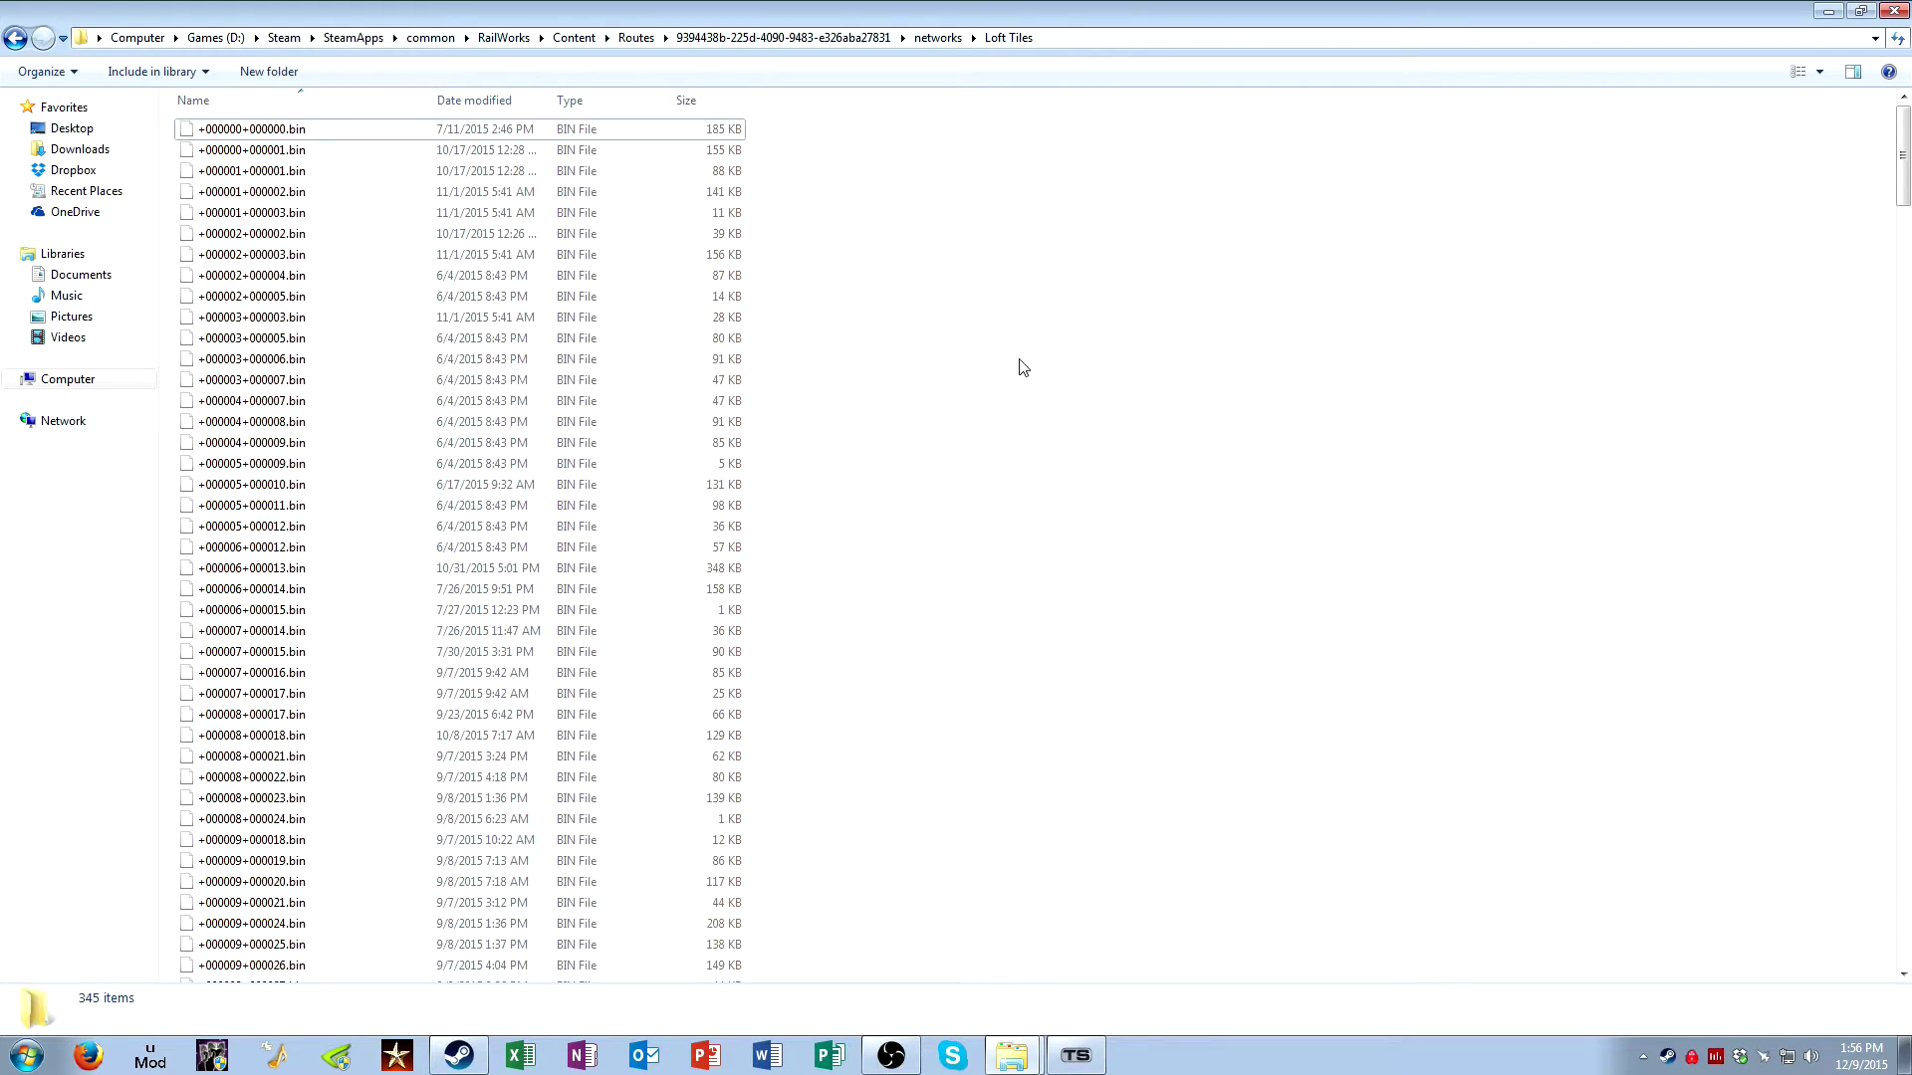
pyautogui.scroll(-20, 1018, 369)
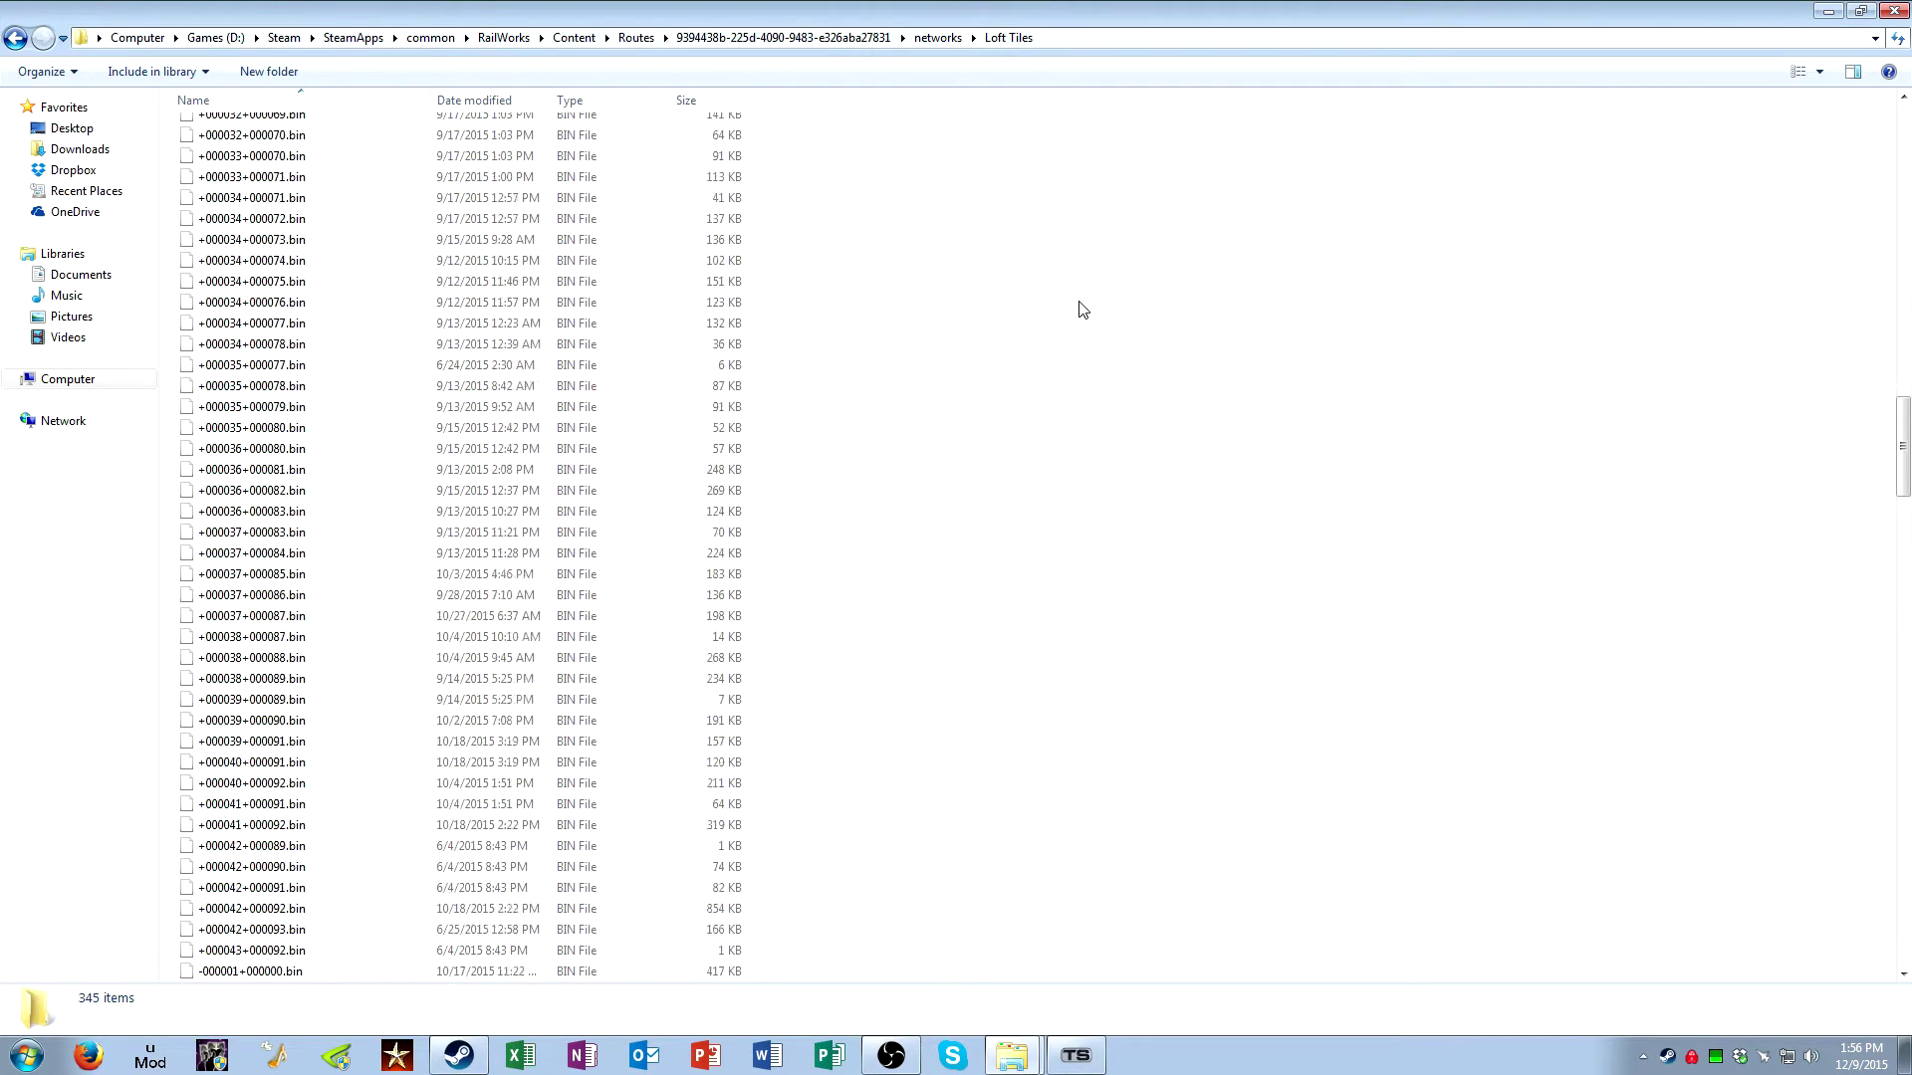
pyautogui.scroll(-5, 1083, 310)
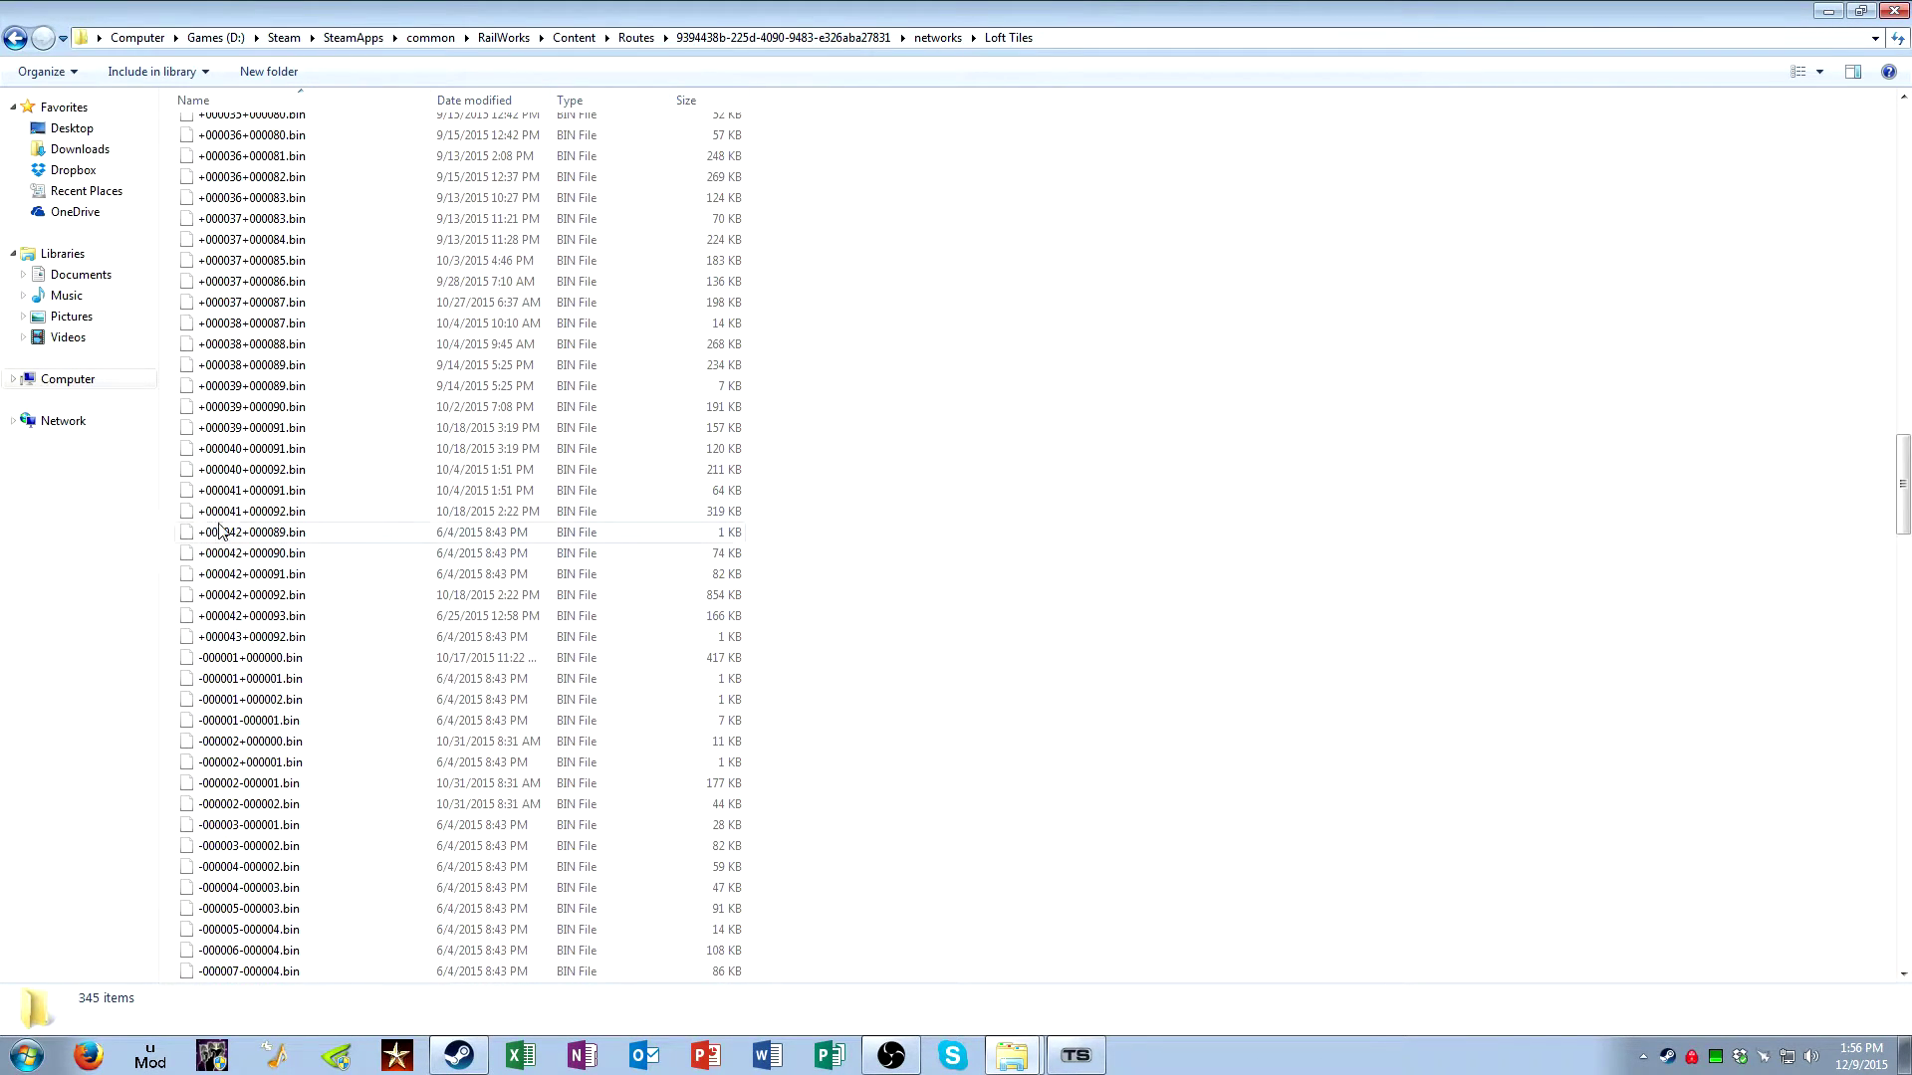
pyautogui.click(236, 598)
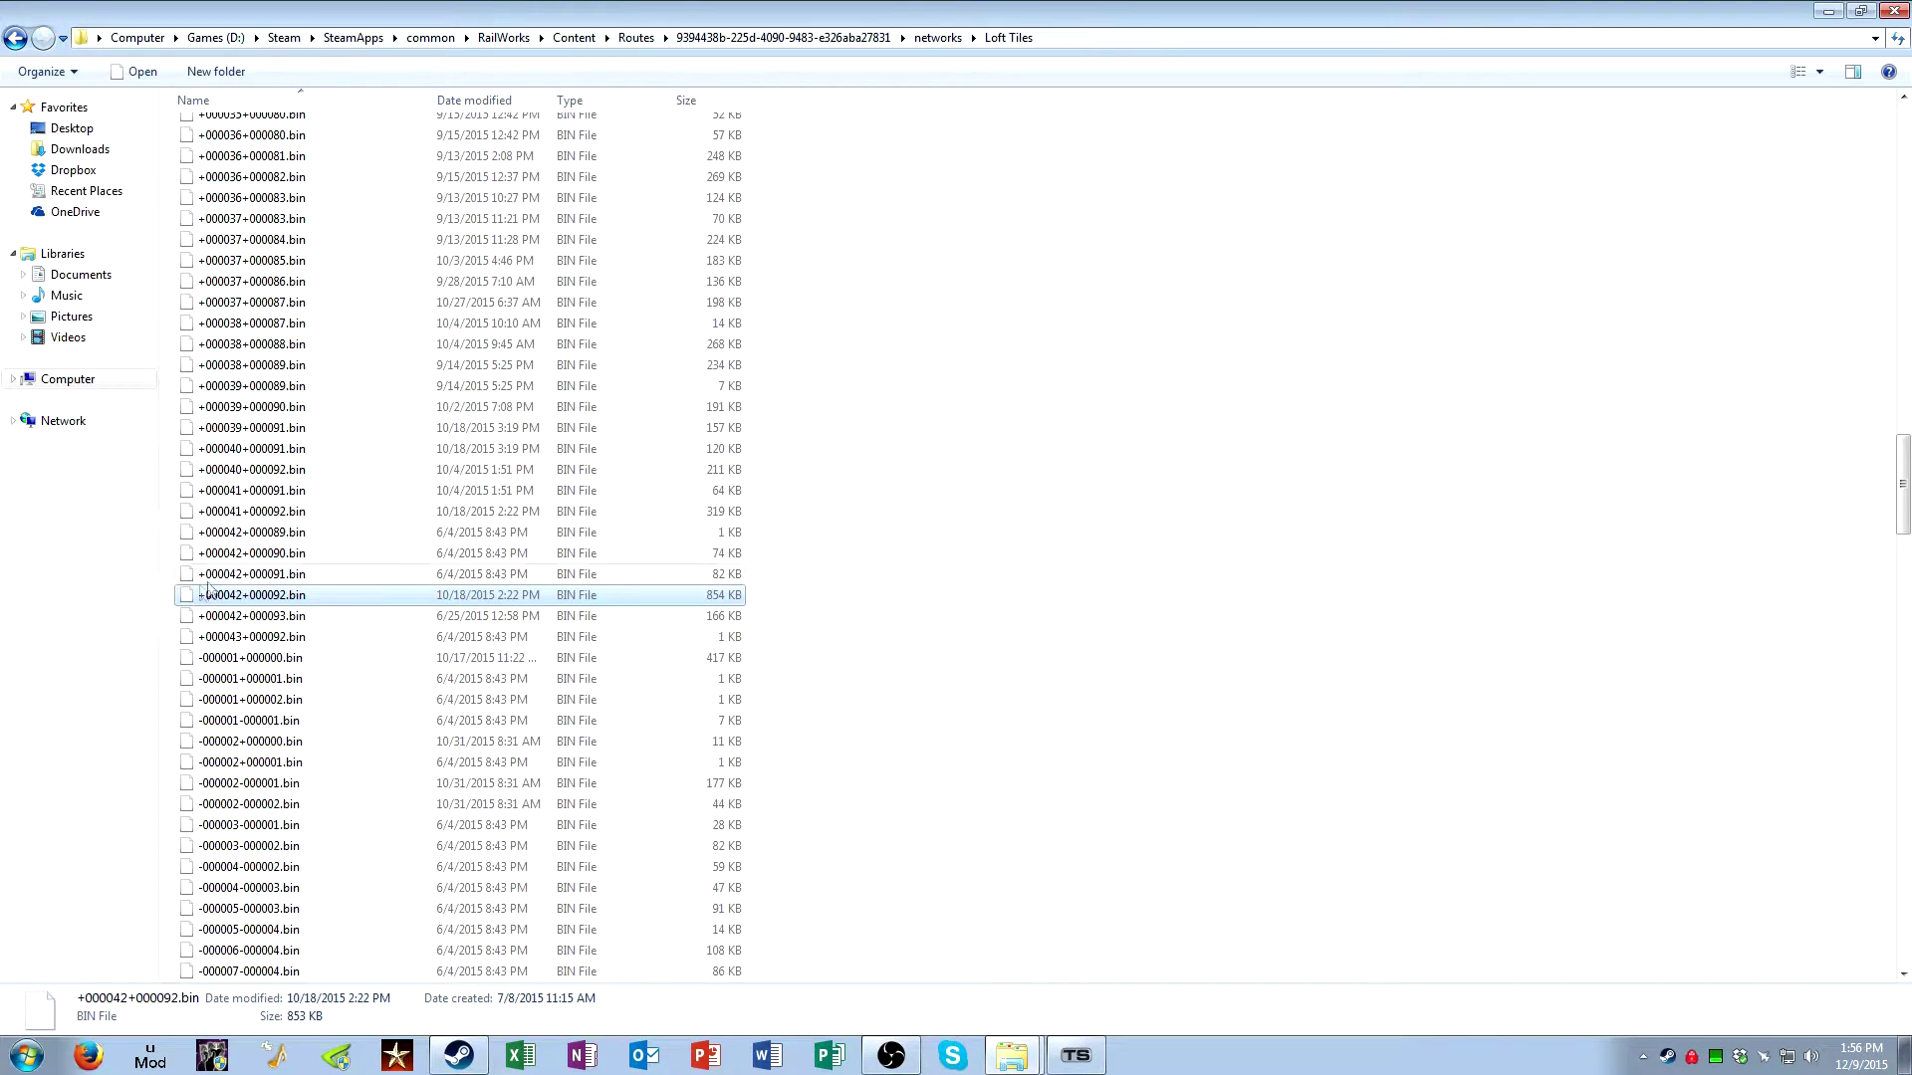
pyautogui.click(15, 38)
# Open Road Tiles and scroll through its tile files, then return to networks
pyautogui.click(222, 157)
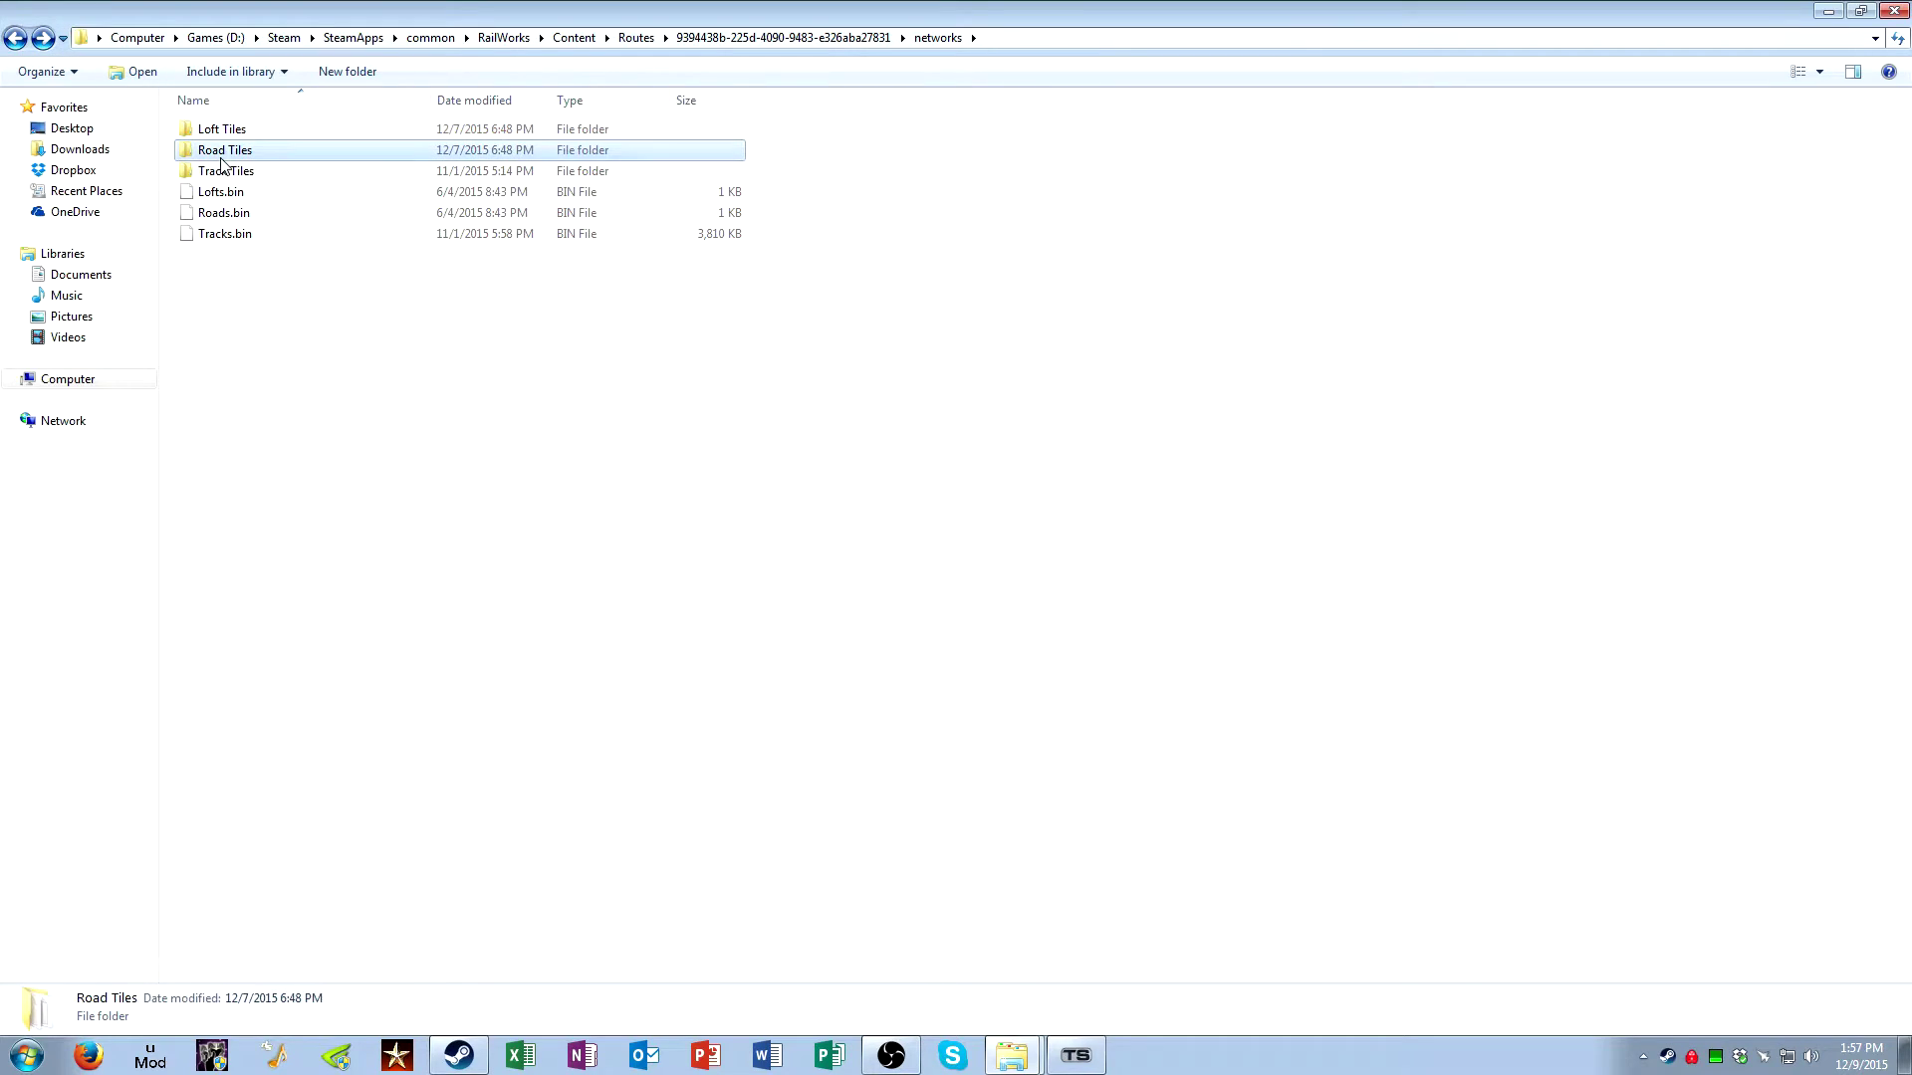
pyautogui.doubleClick(222, 159)
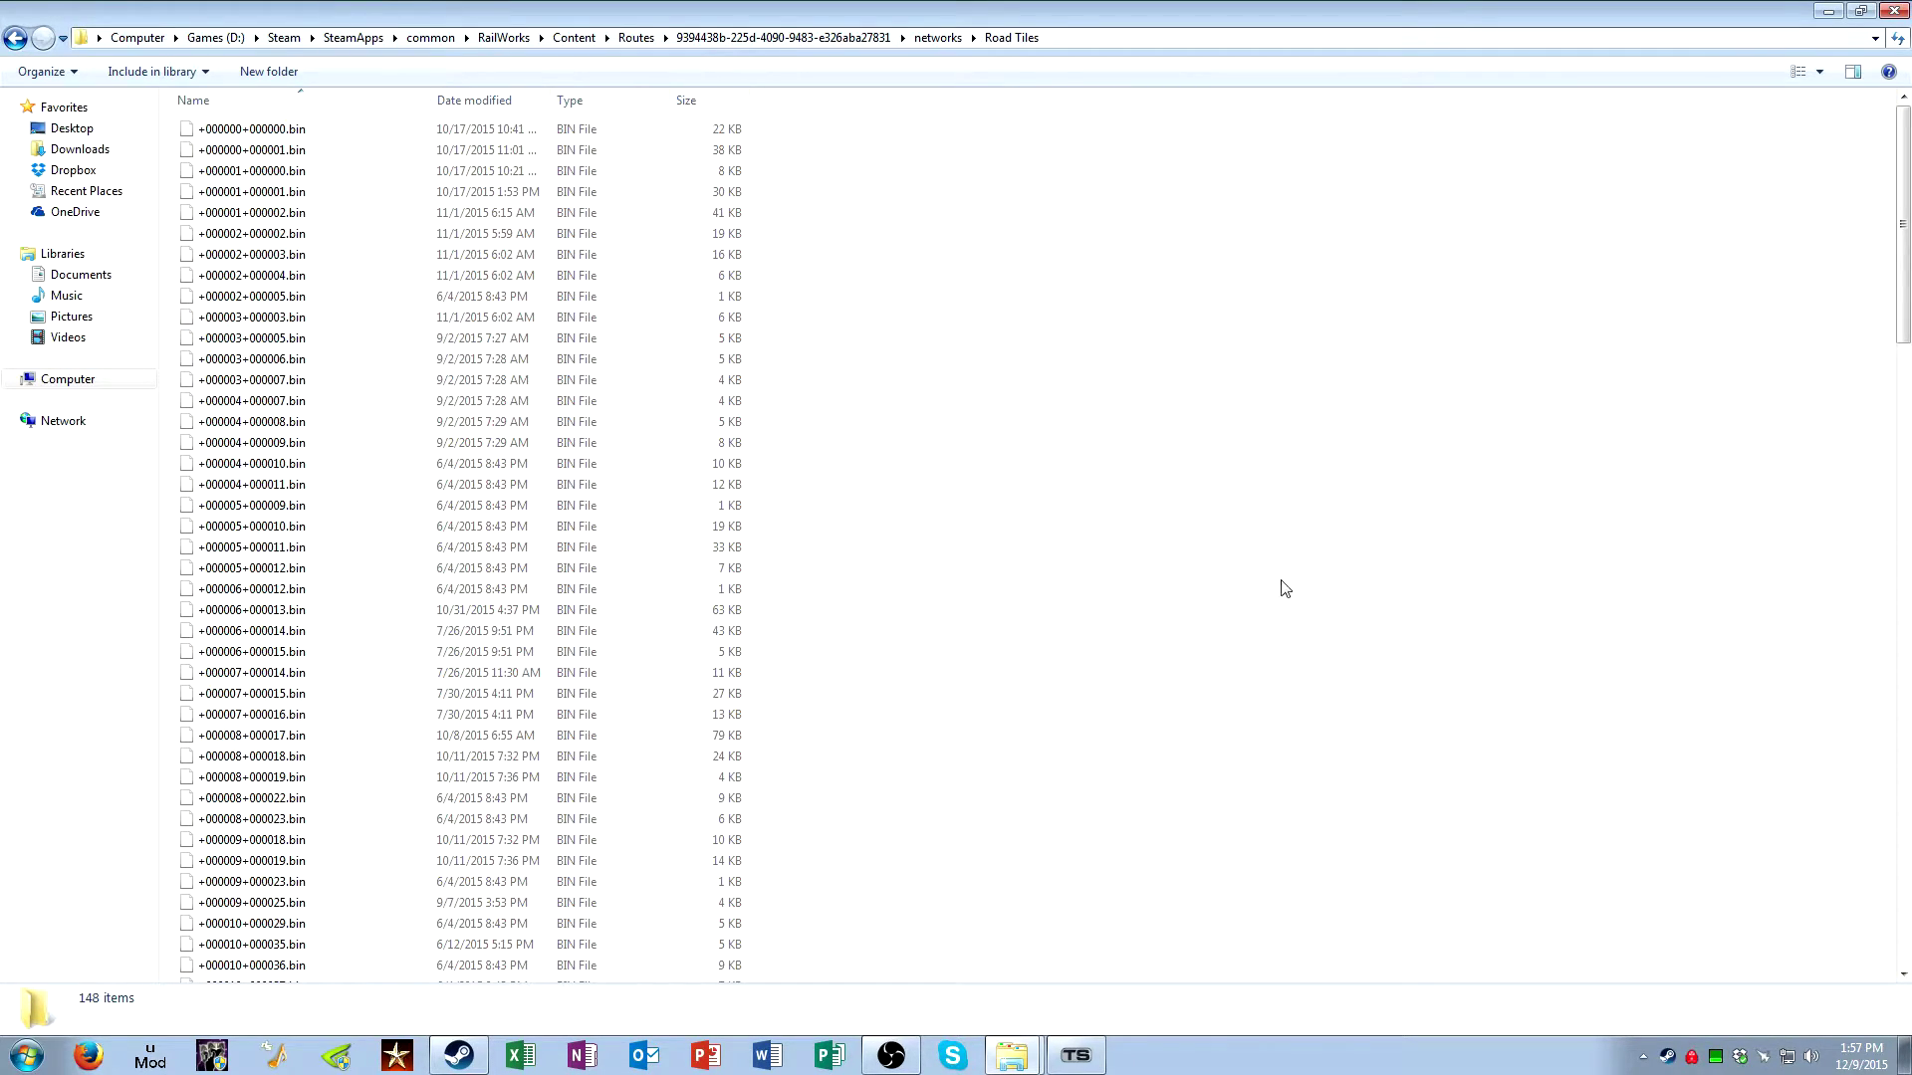
pyautogui.scroll(-20, 1335, 588)
pyautogui.scroll(12, 1330, 576)
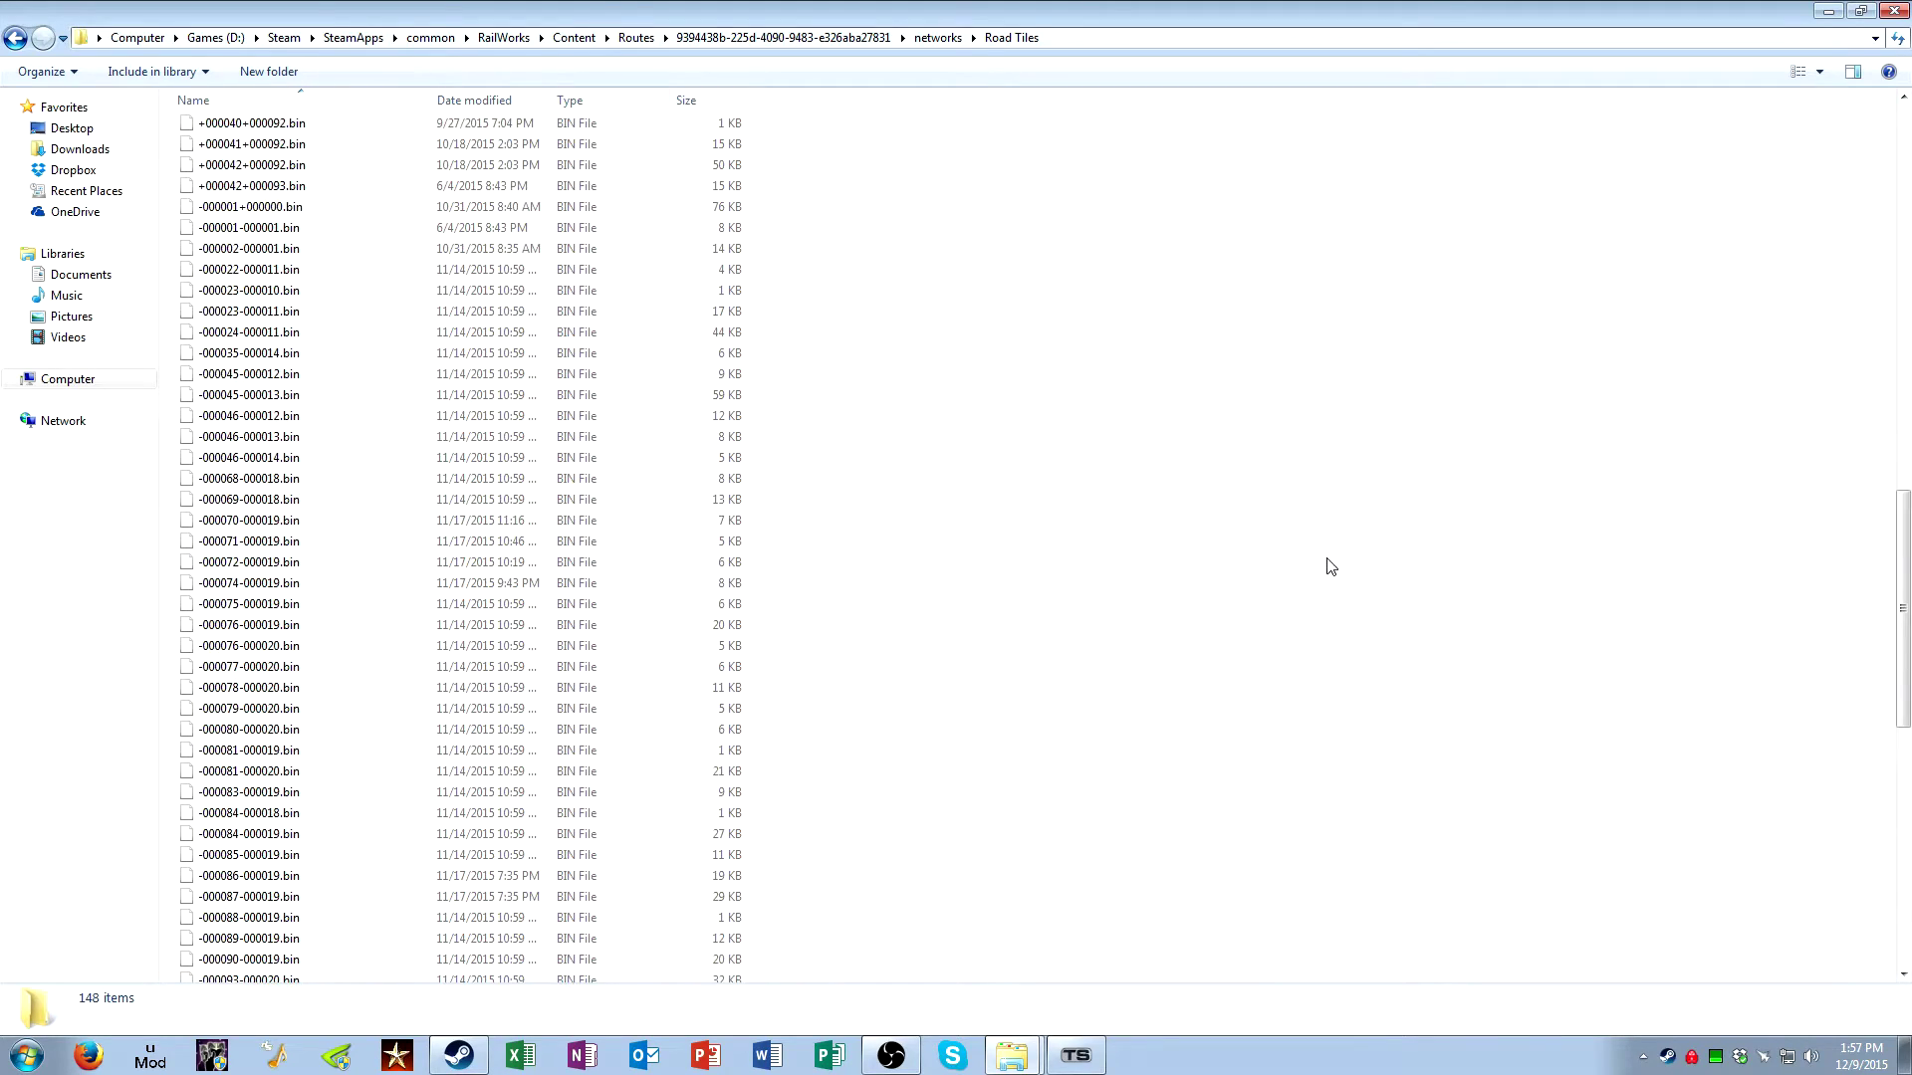
pyautogui.scroll(-4, 1397, 548)
pyautogui.scroll(-13, 1397, 548)
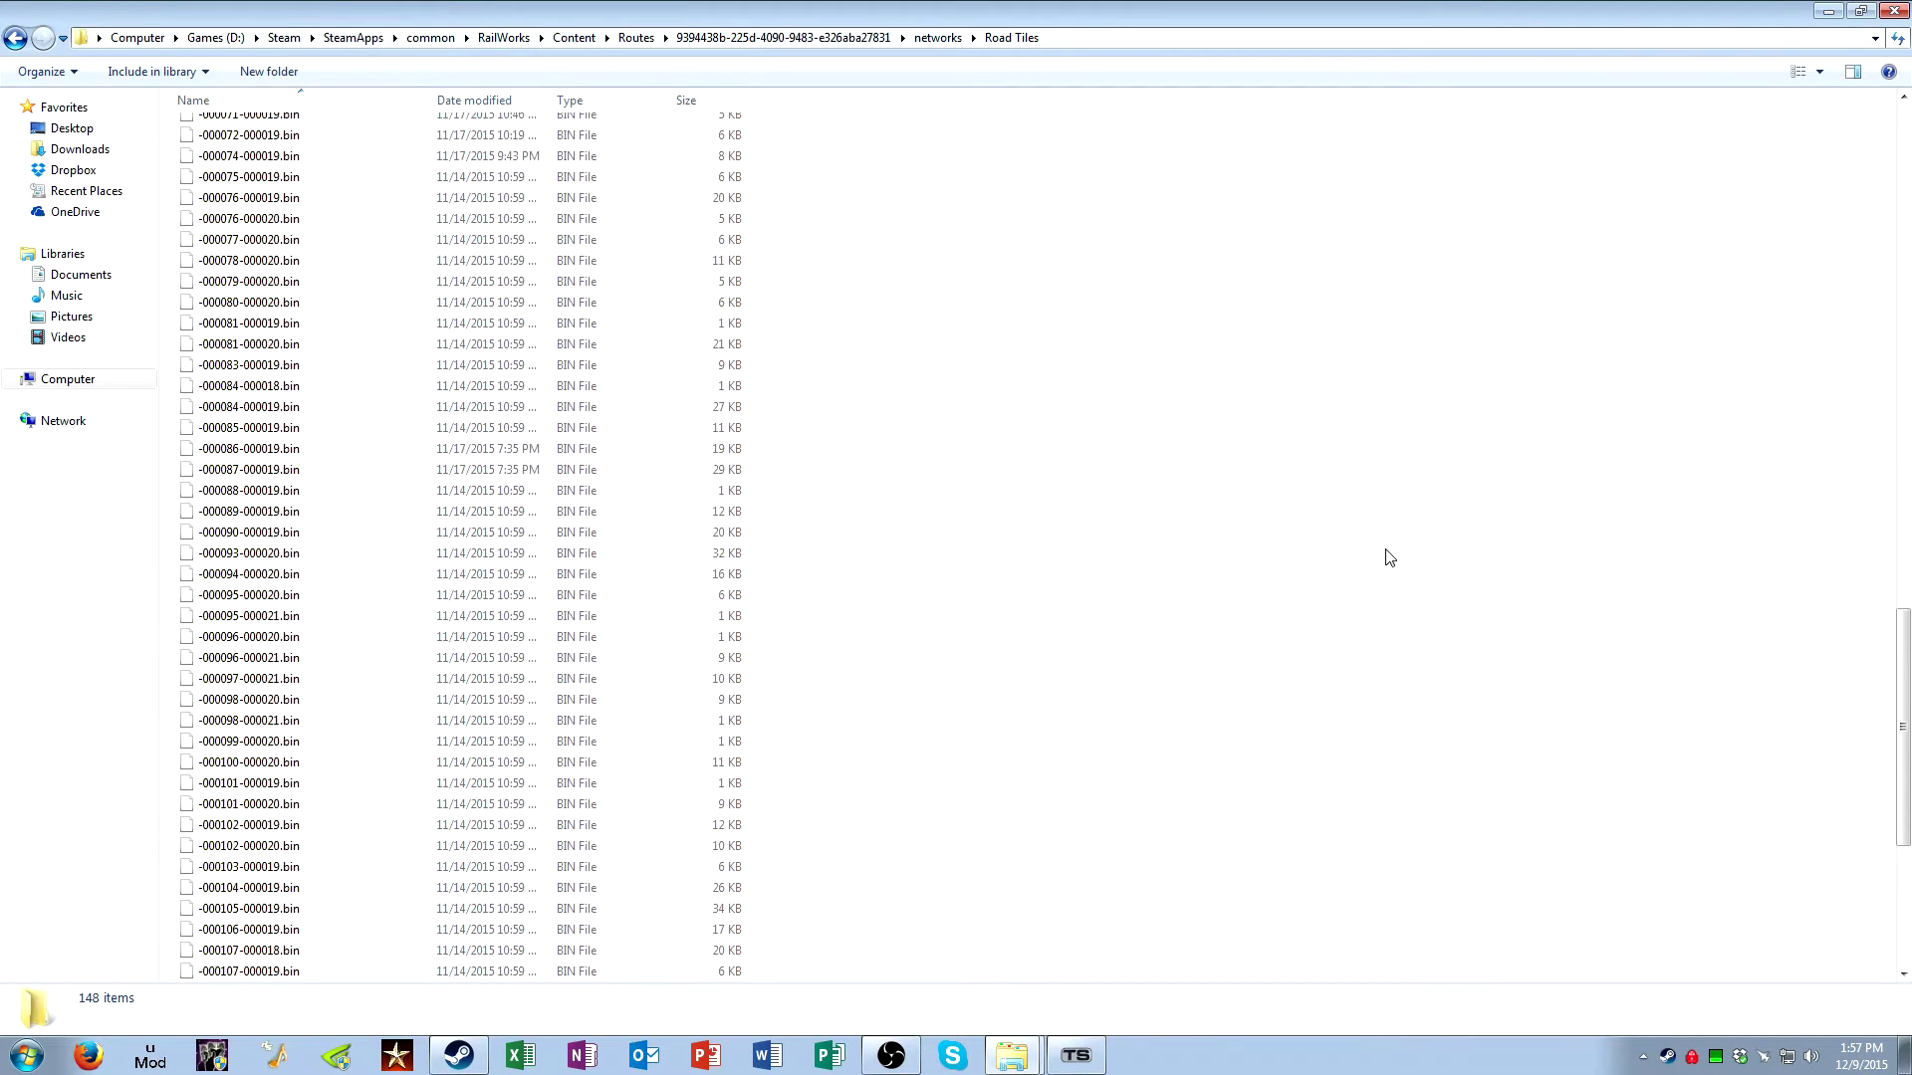
pyautogui.click(16, 38)
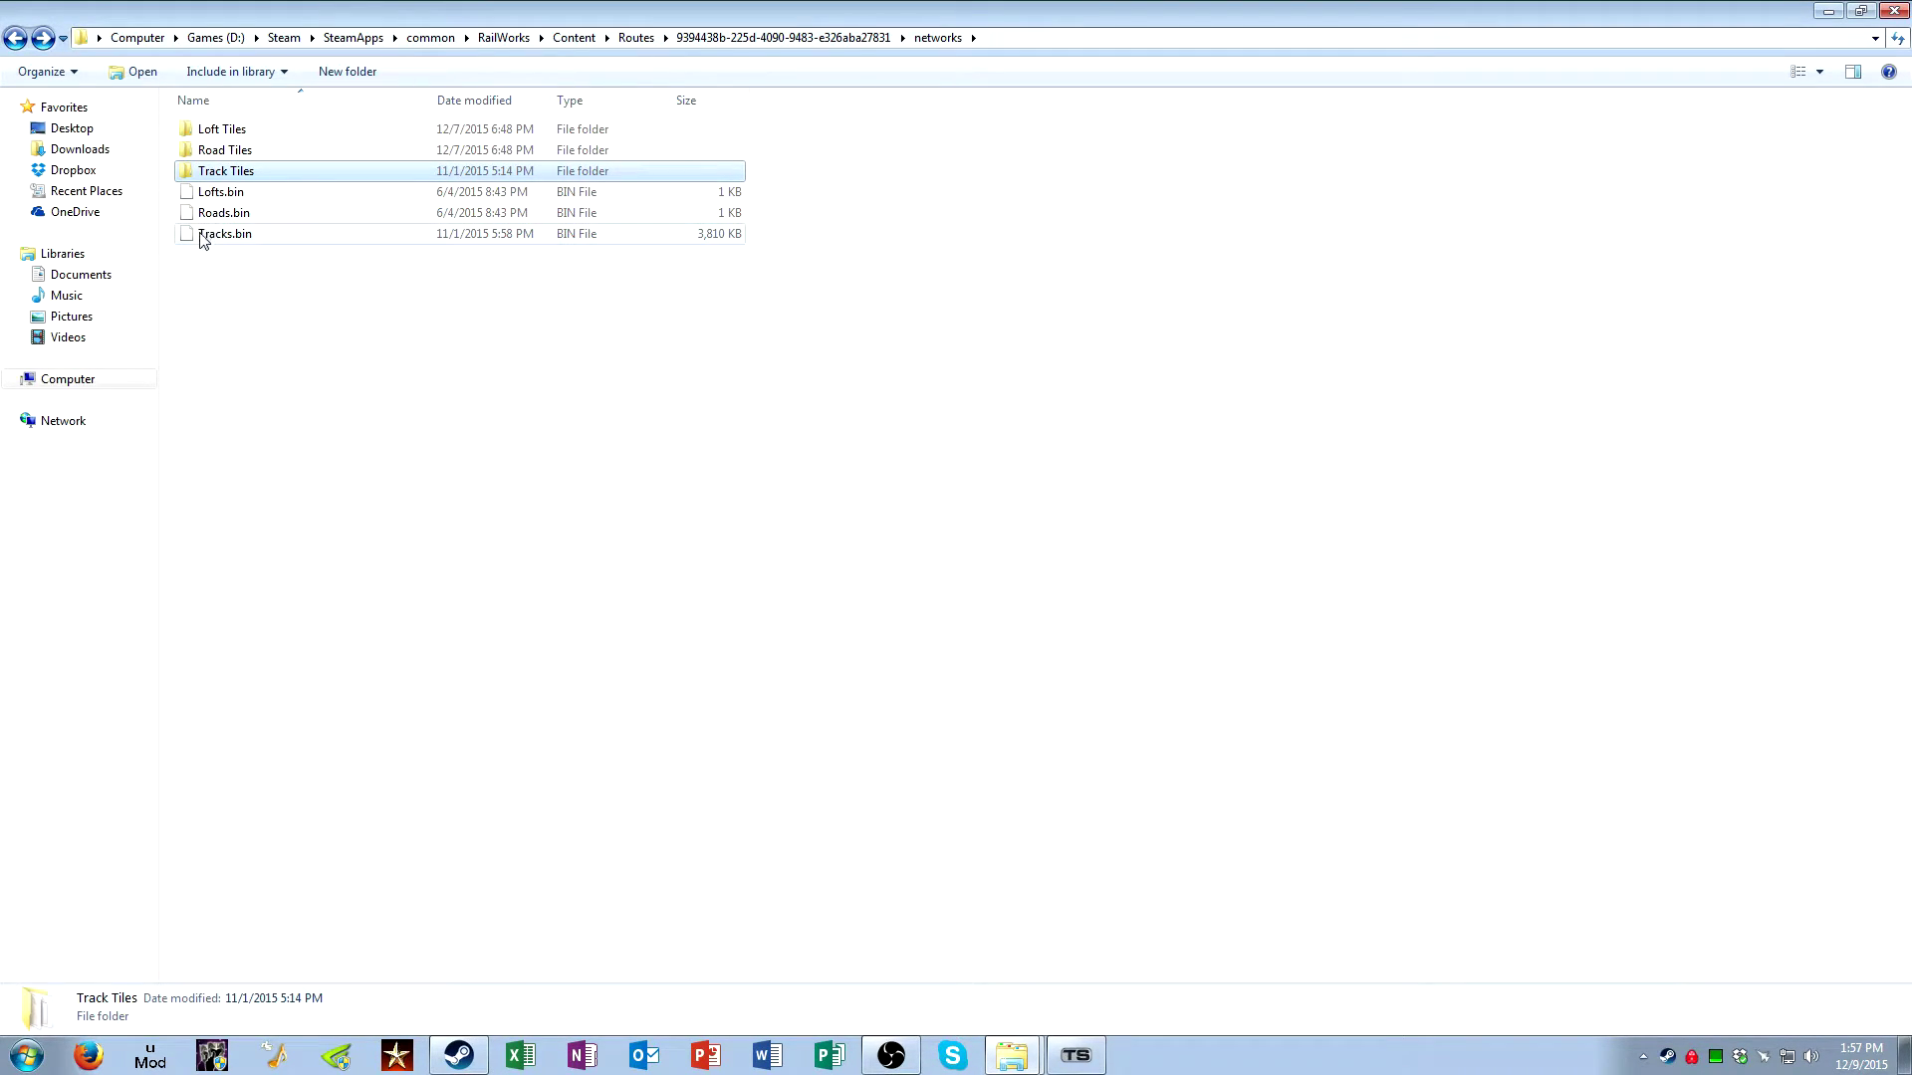
# Open the Track Tiles folder, then open the Utilities folder from the desktop
pyautogui.doubleClick(223, 176)
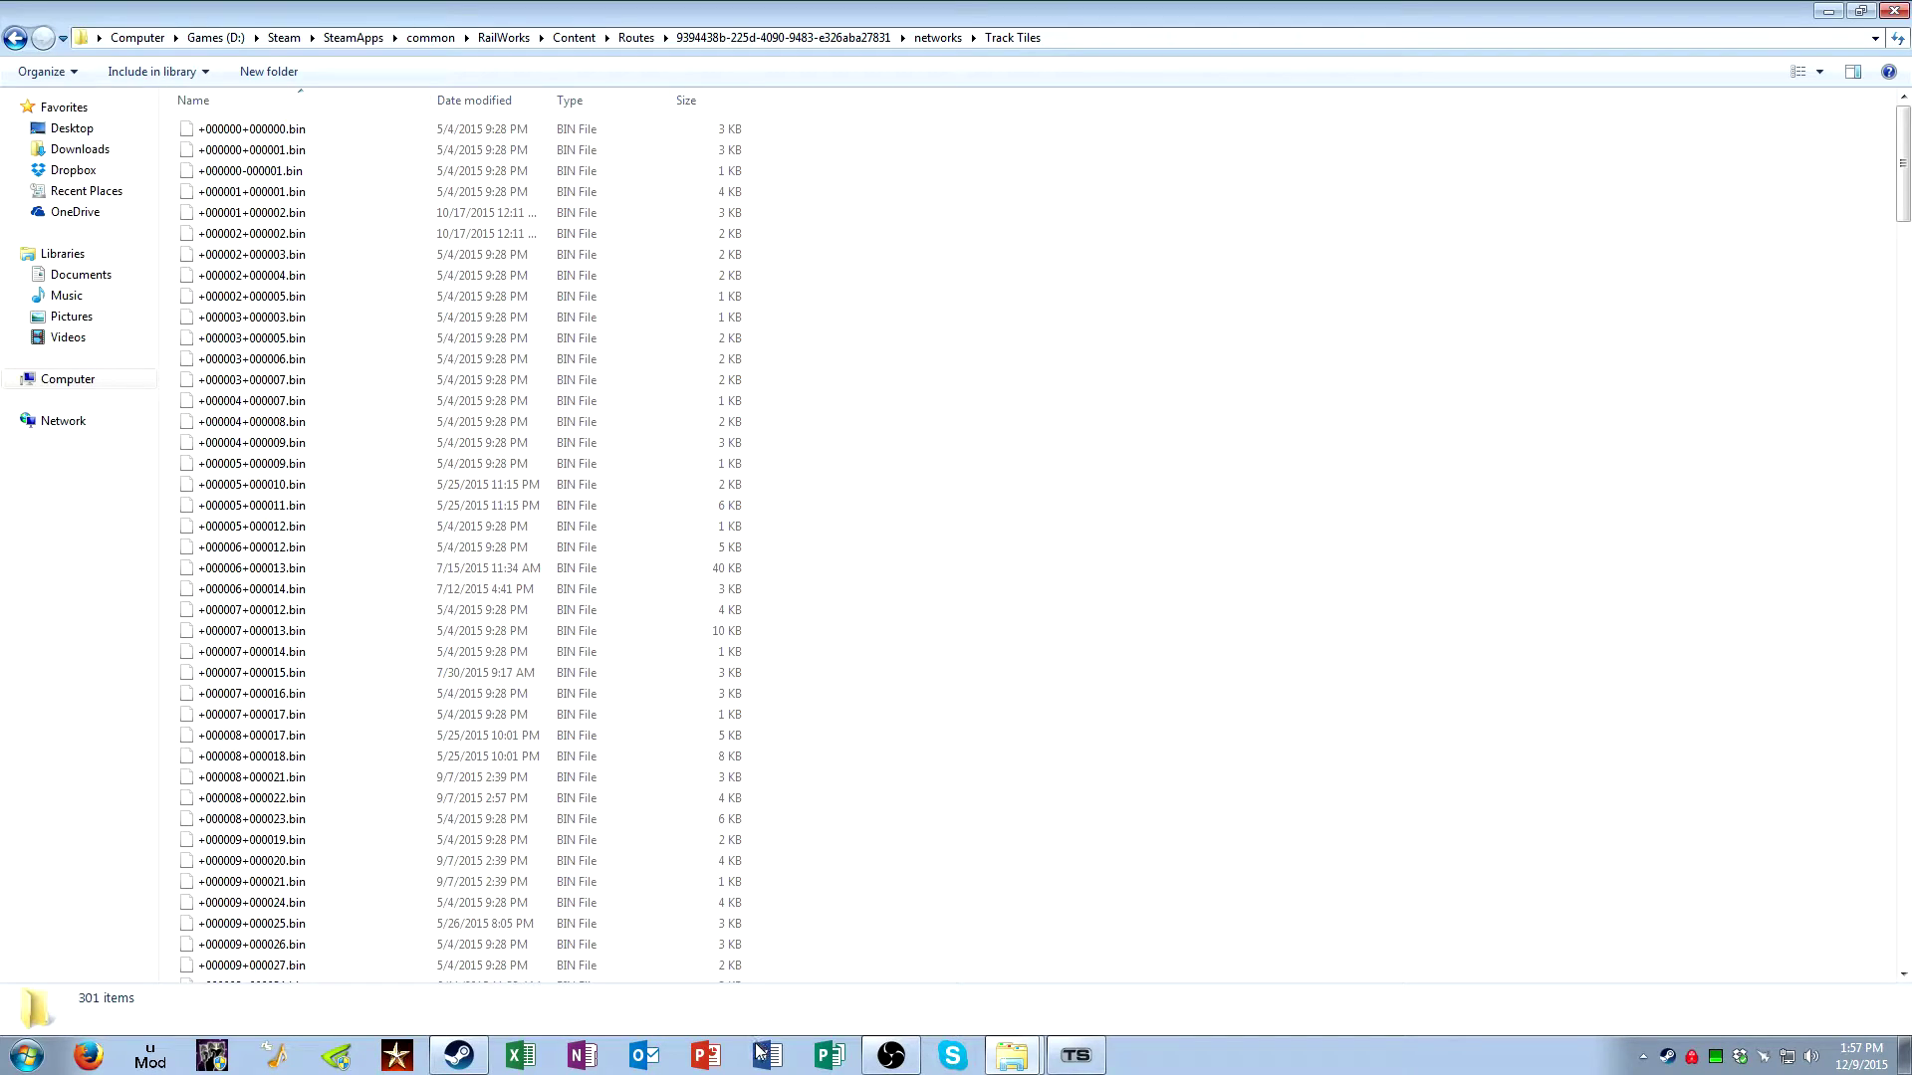
pyautogui.click(1831, 12)
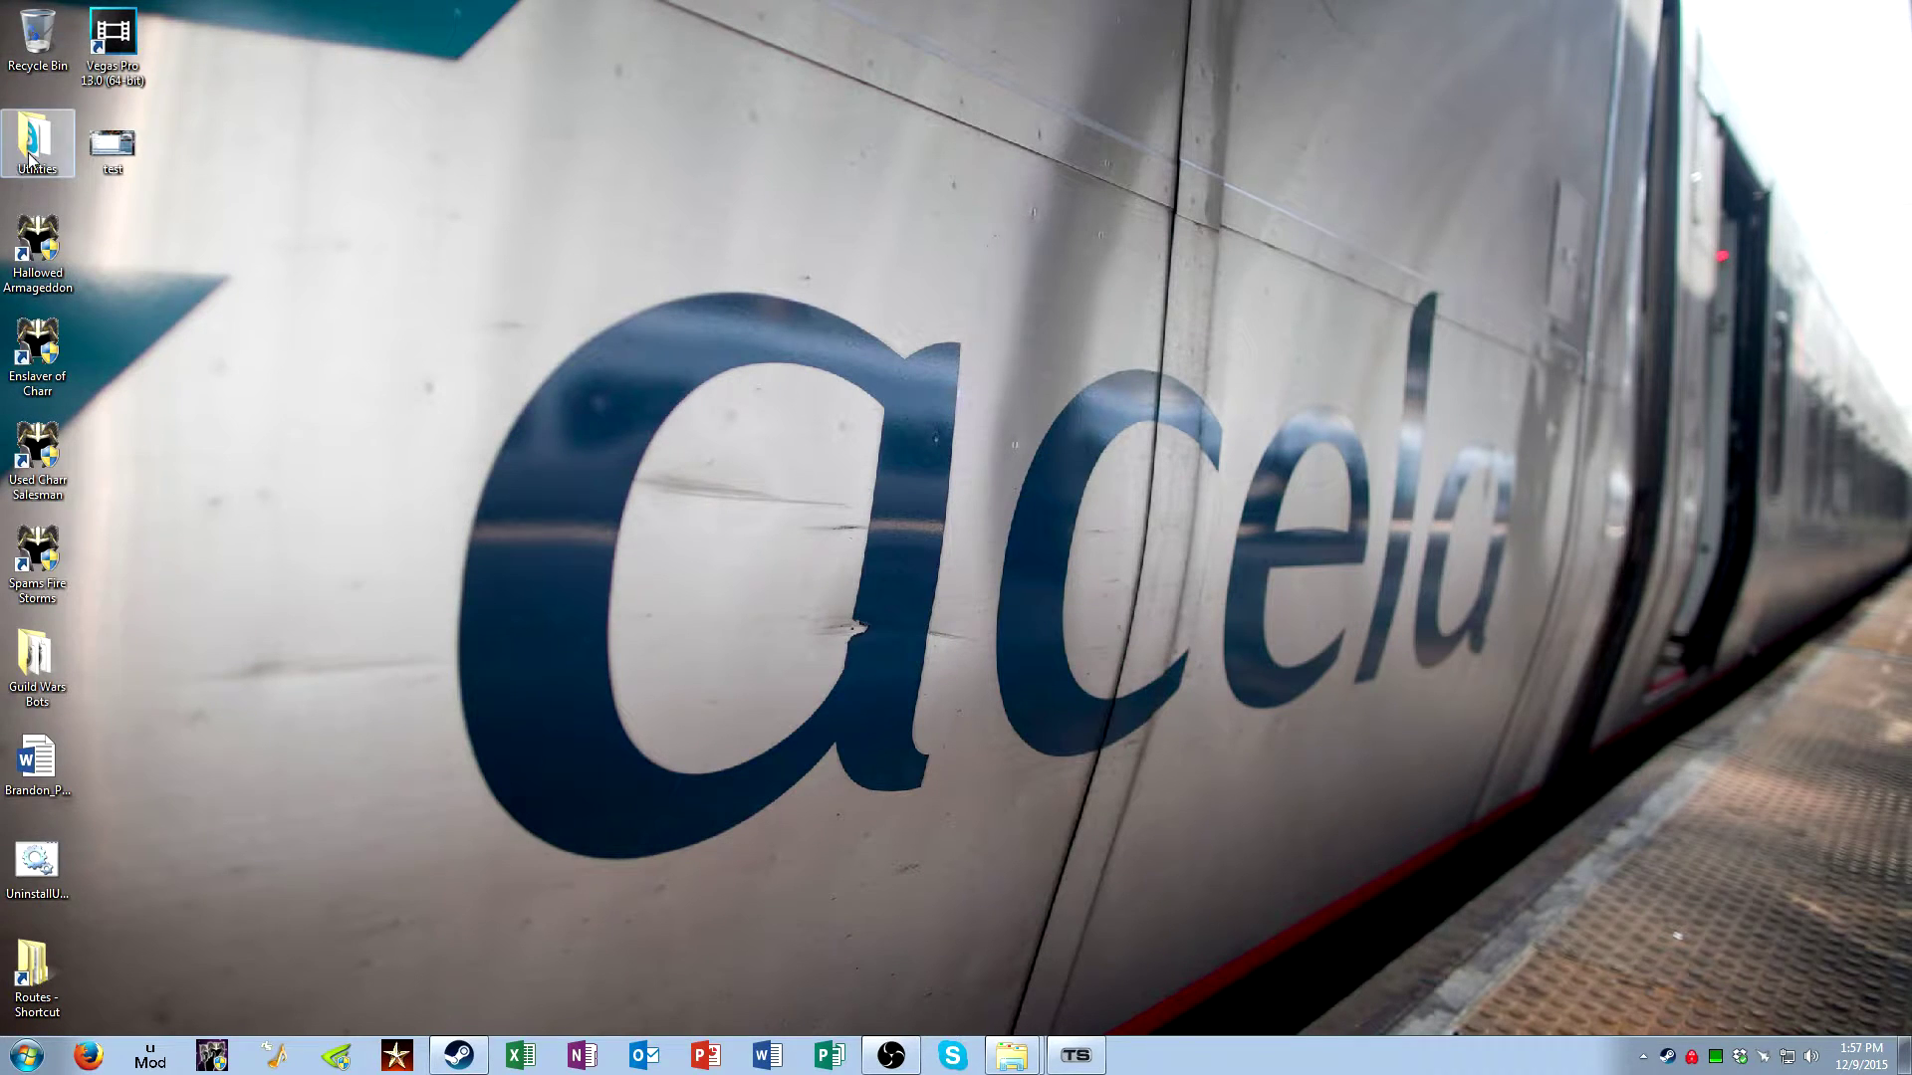
pyautogui.doubleClick(30, 157)
# Launch RW_Tools from the RW_TOOLS folder and maximize its window
pyautogui.doubleClick(665, 526)
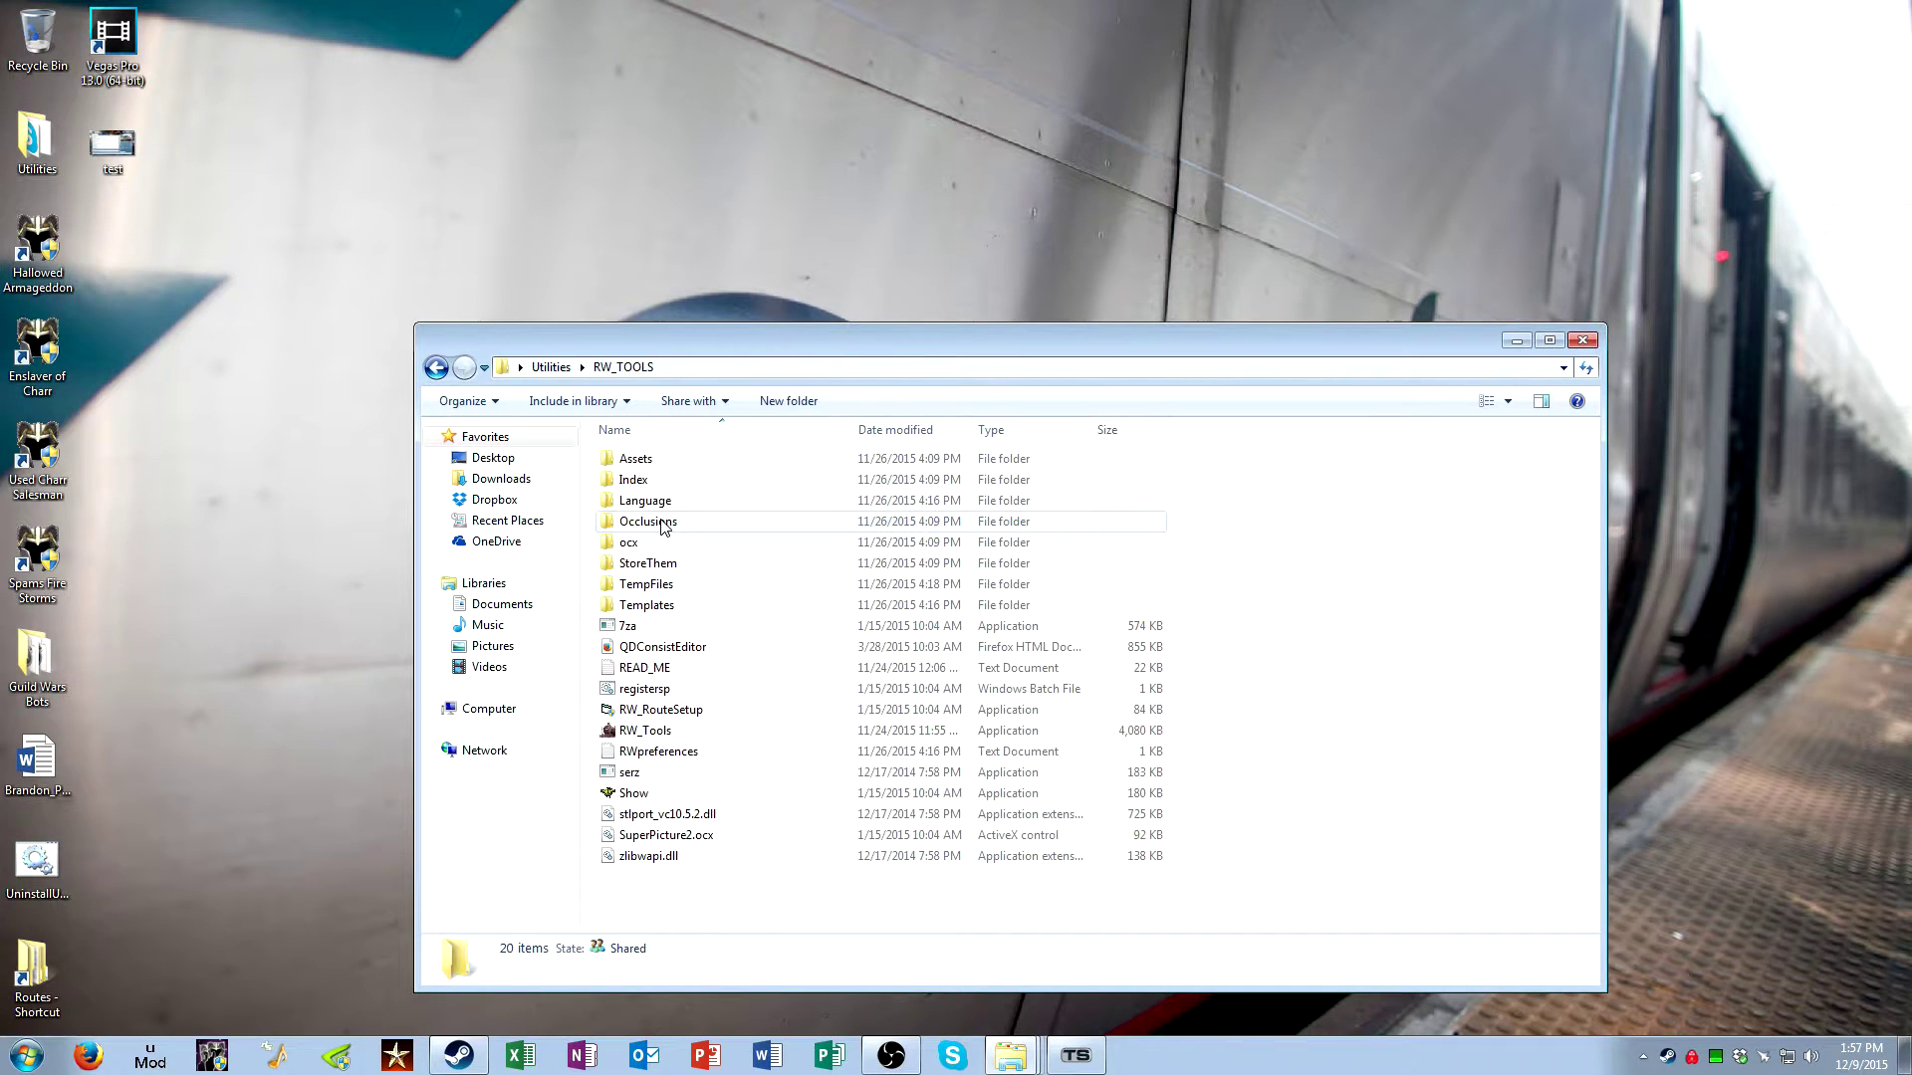
pyautogui.doubleClick(647, 732)
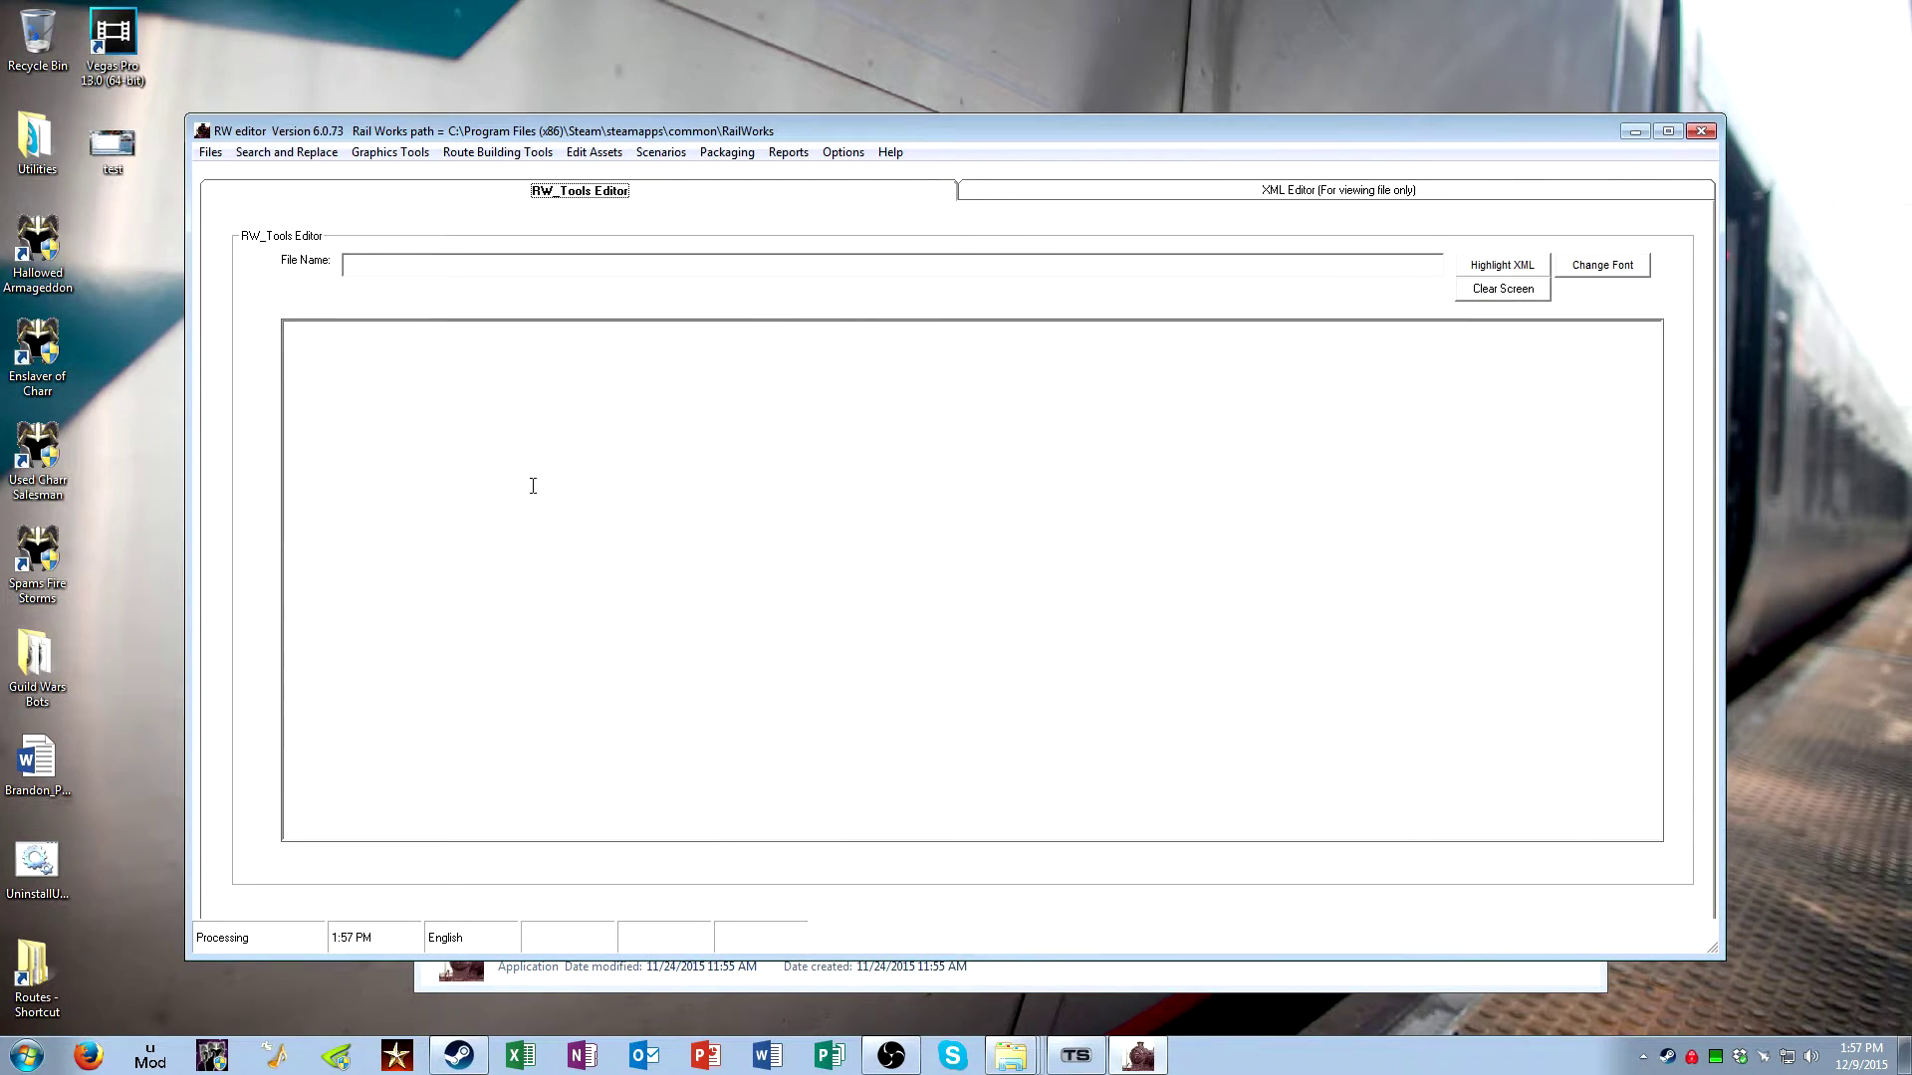
pyautogui.doubleClick(771, 123)
# Choose Files > Open TS2016 File and browse to D:\Steam\SteamApps\common\RailWorks
pyautogui.click(18, 31)
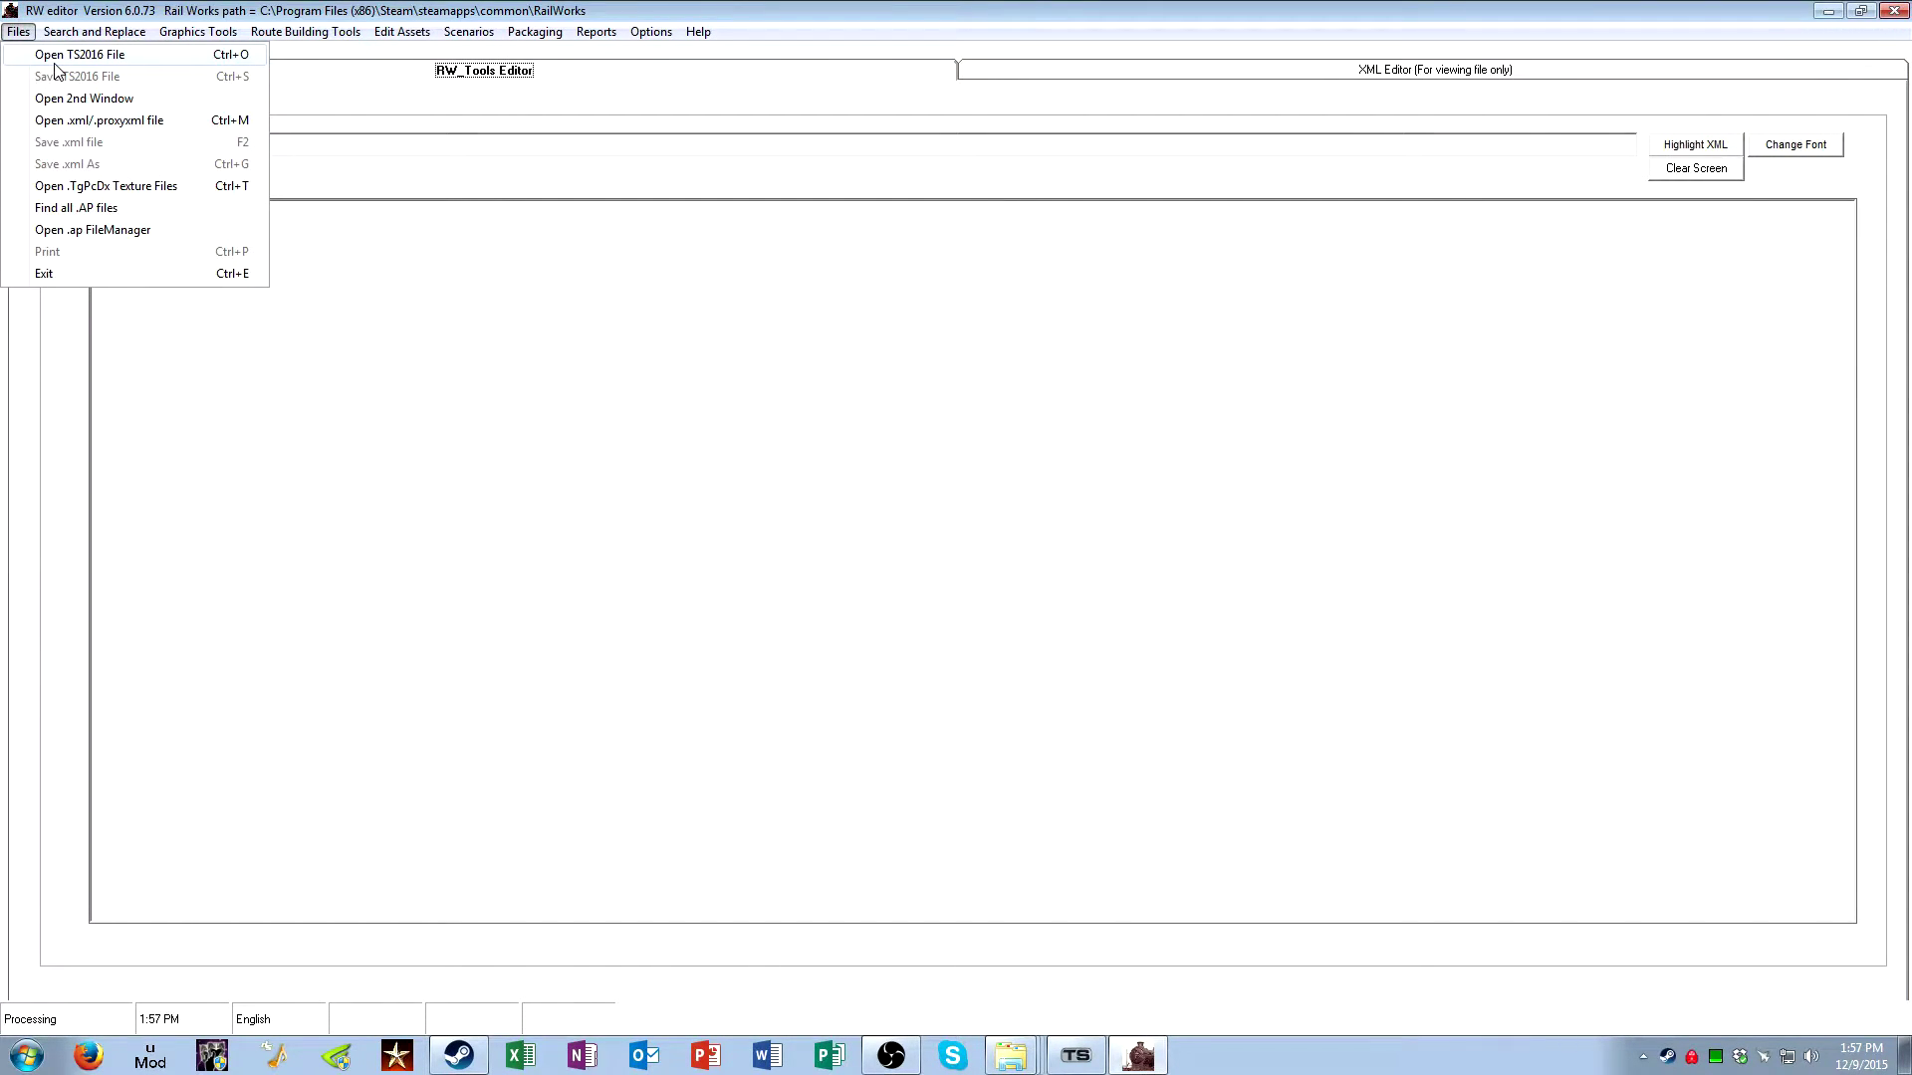
pyautogui.click(80, 54)
pyautogui.click(79, 388)
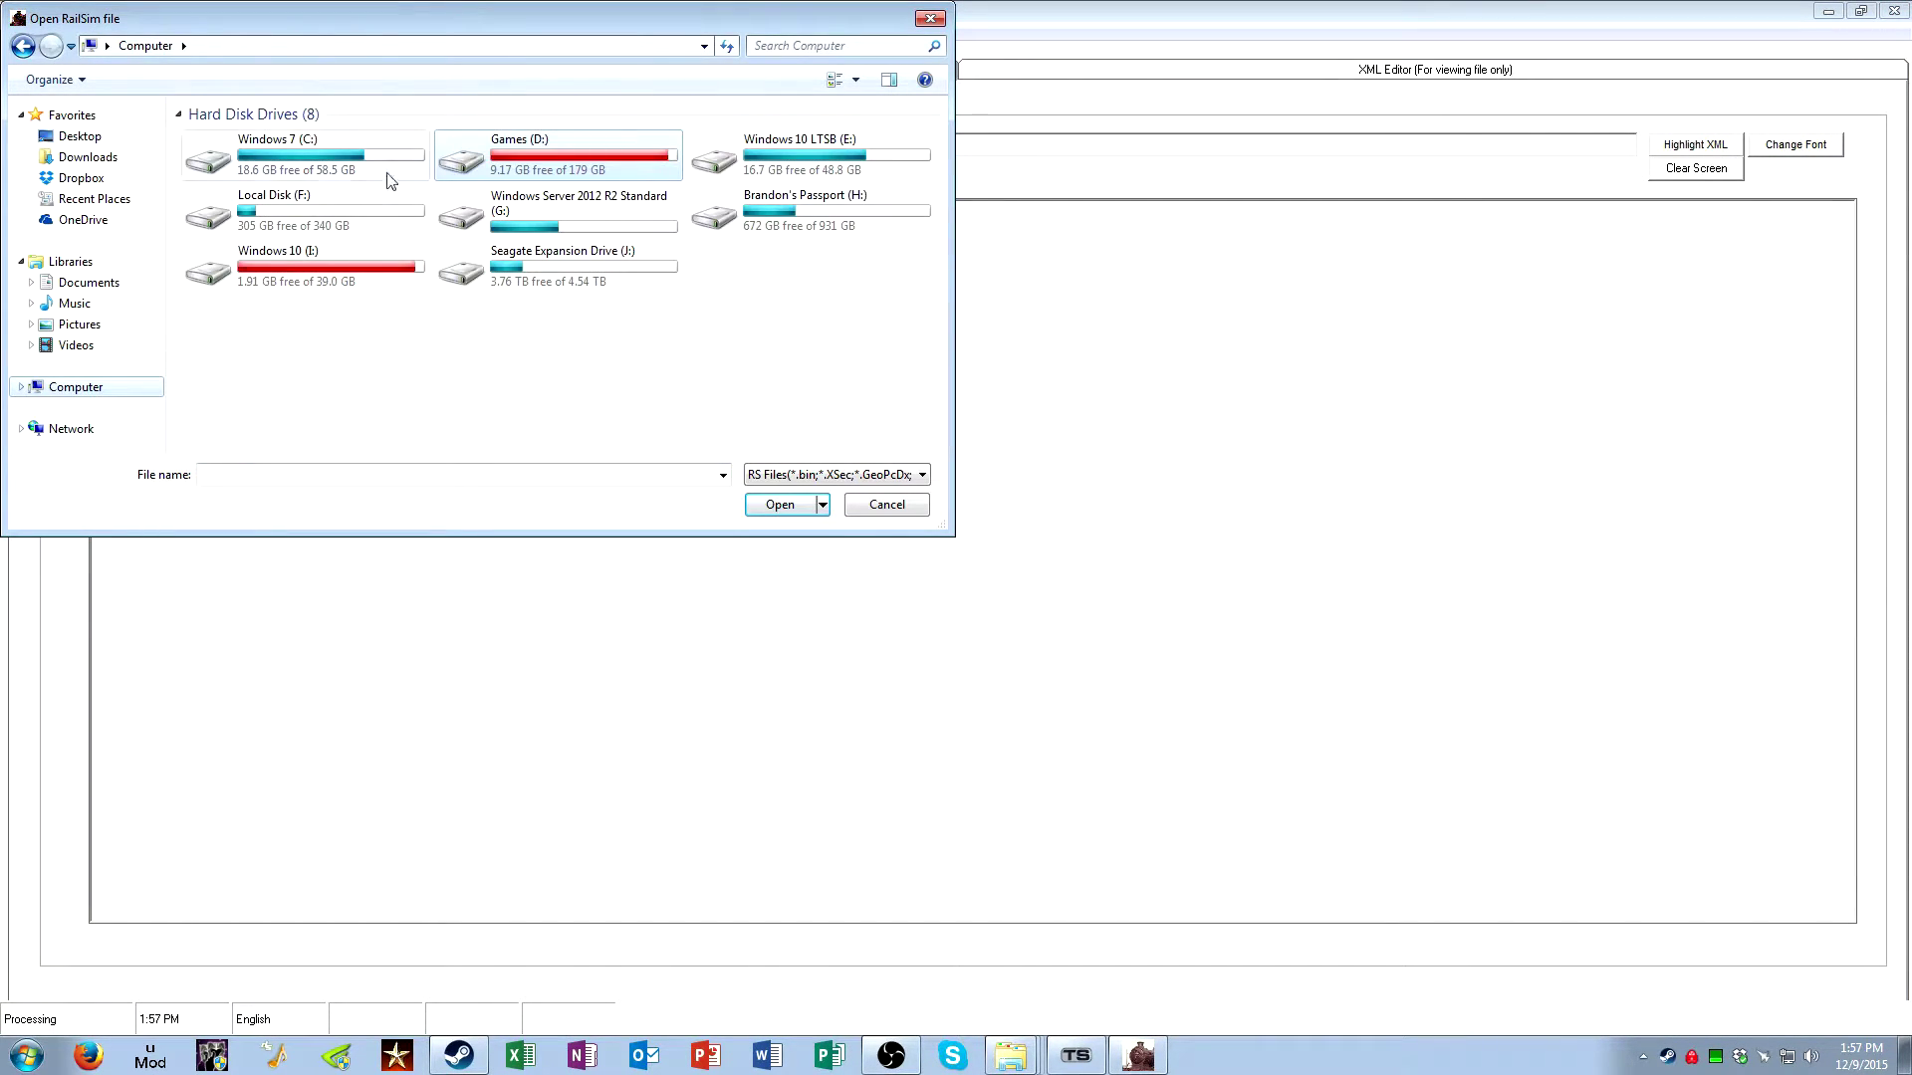
pyautogui.doubleClick(478, 159)
pyautogui.doubleClick(260, 337)
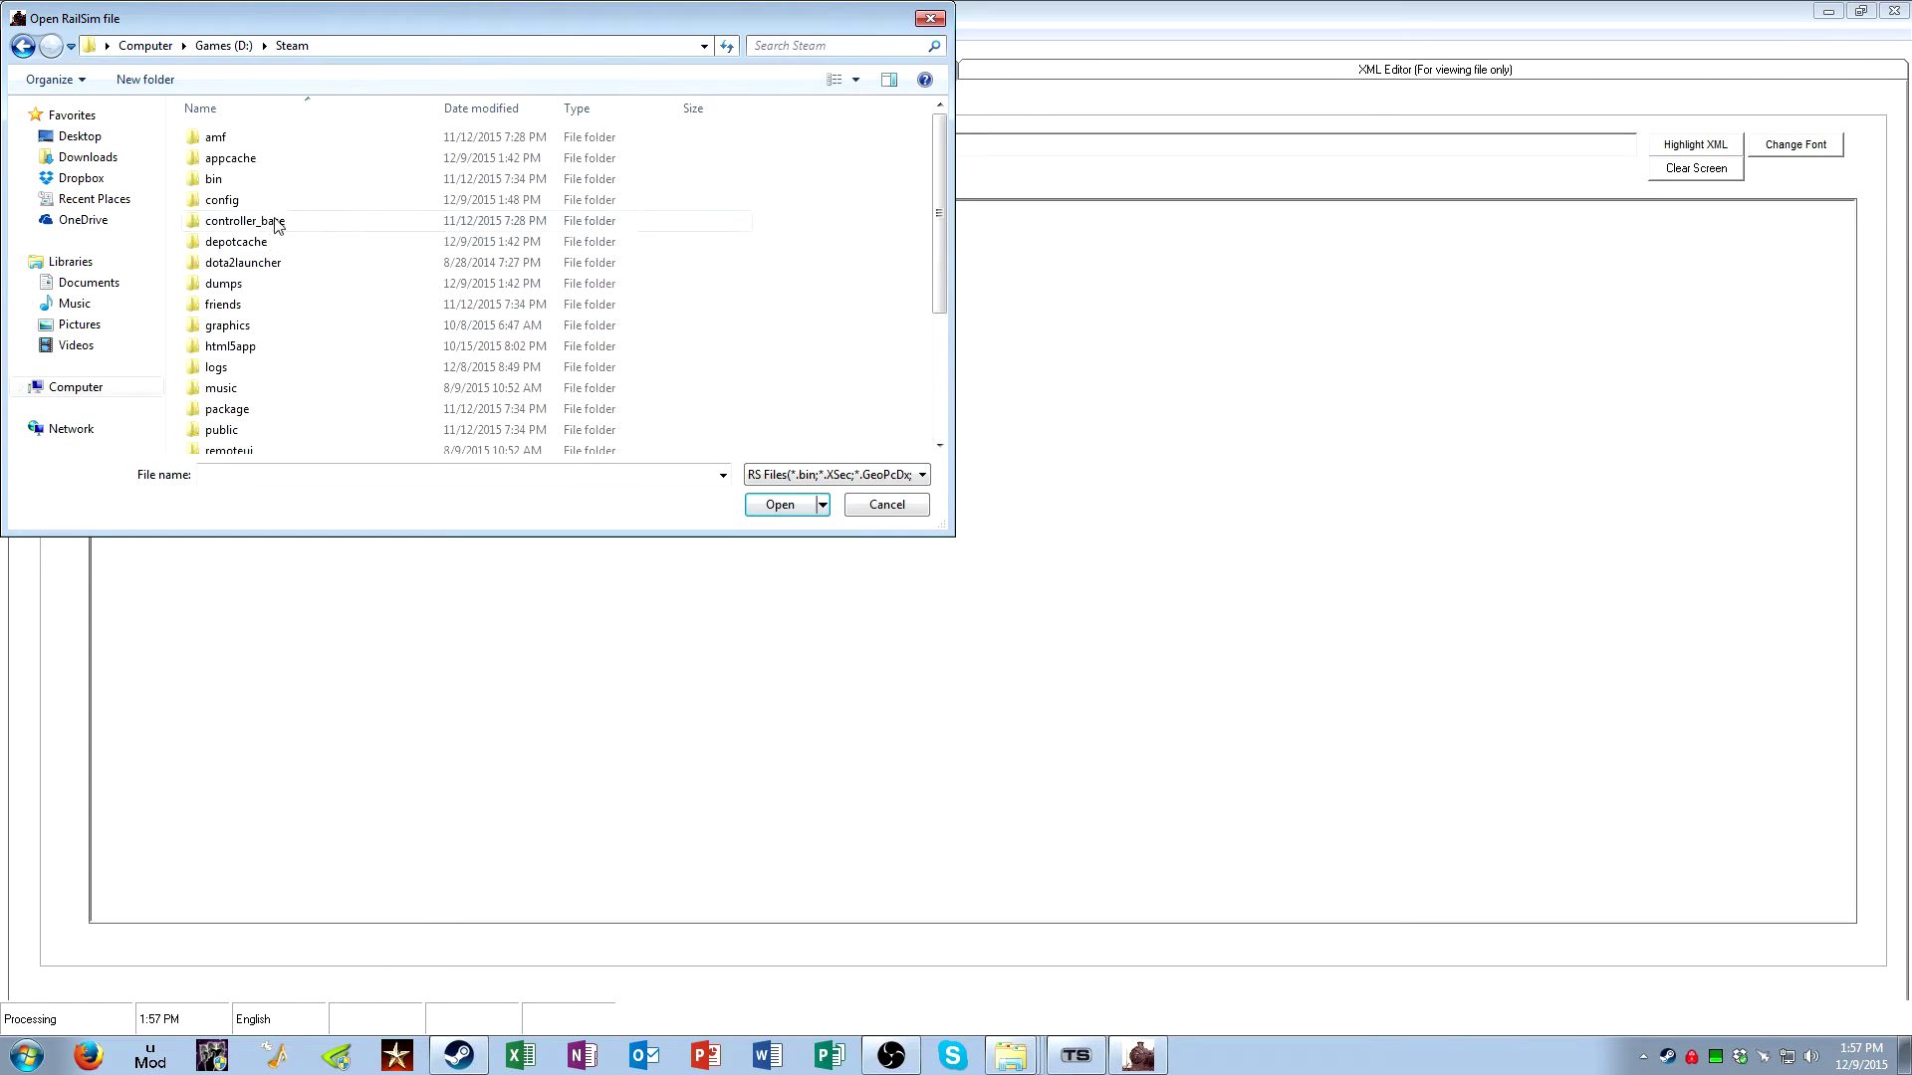
pyautogui.scroll(-3, 247, 378)
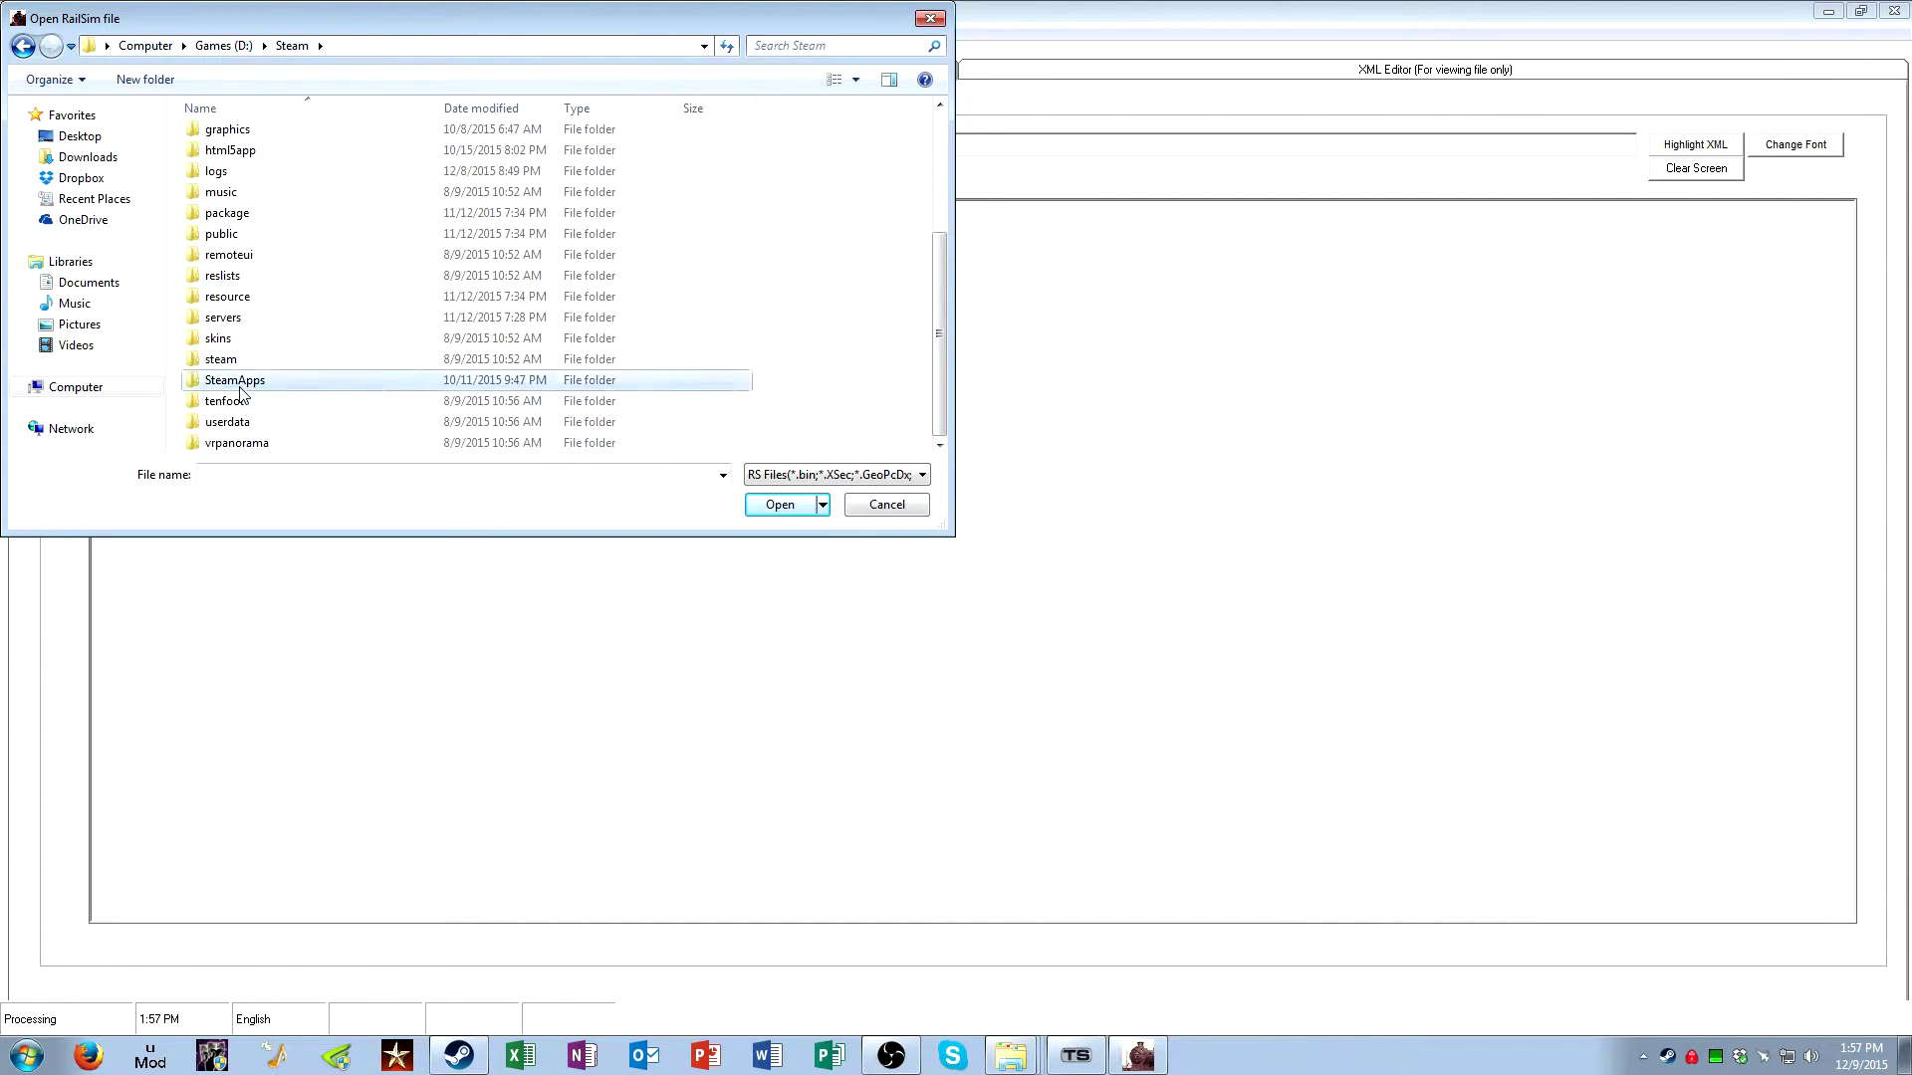
pyautogui.doubleClick(239, 386)
pyautogui.doubleClick(231, 139)
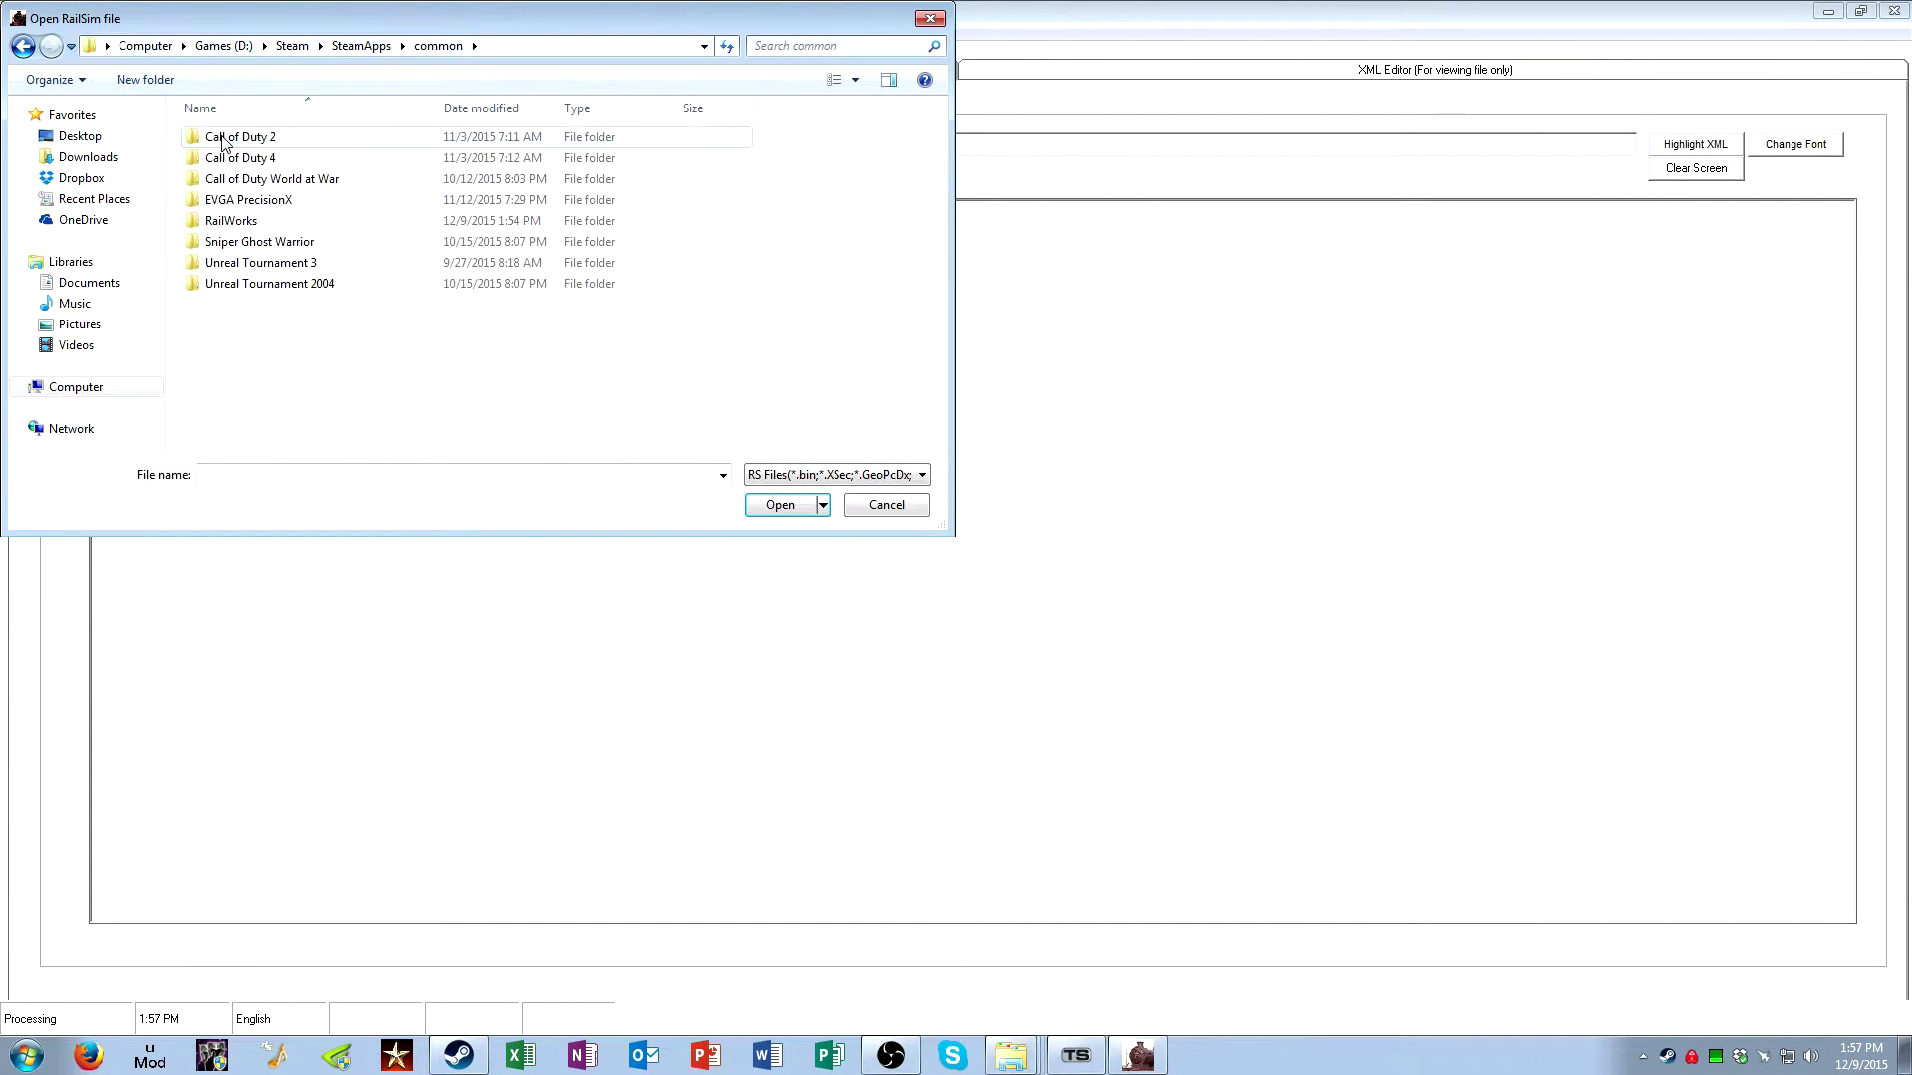
pyautogui.doubleClick(230, 220)
# Load Content\Routes\<route>\networks\Track Tiles\+000001+000002.bin into the editor
pyautogui.scroll(-1, 257, 402)
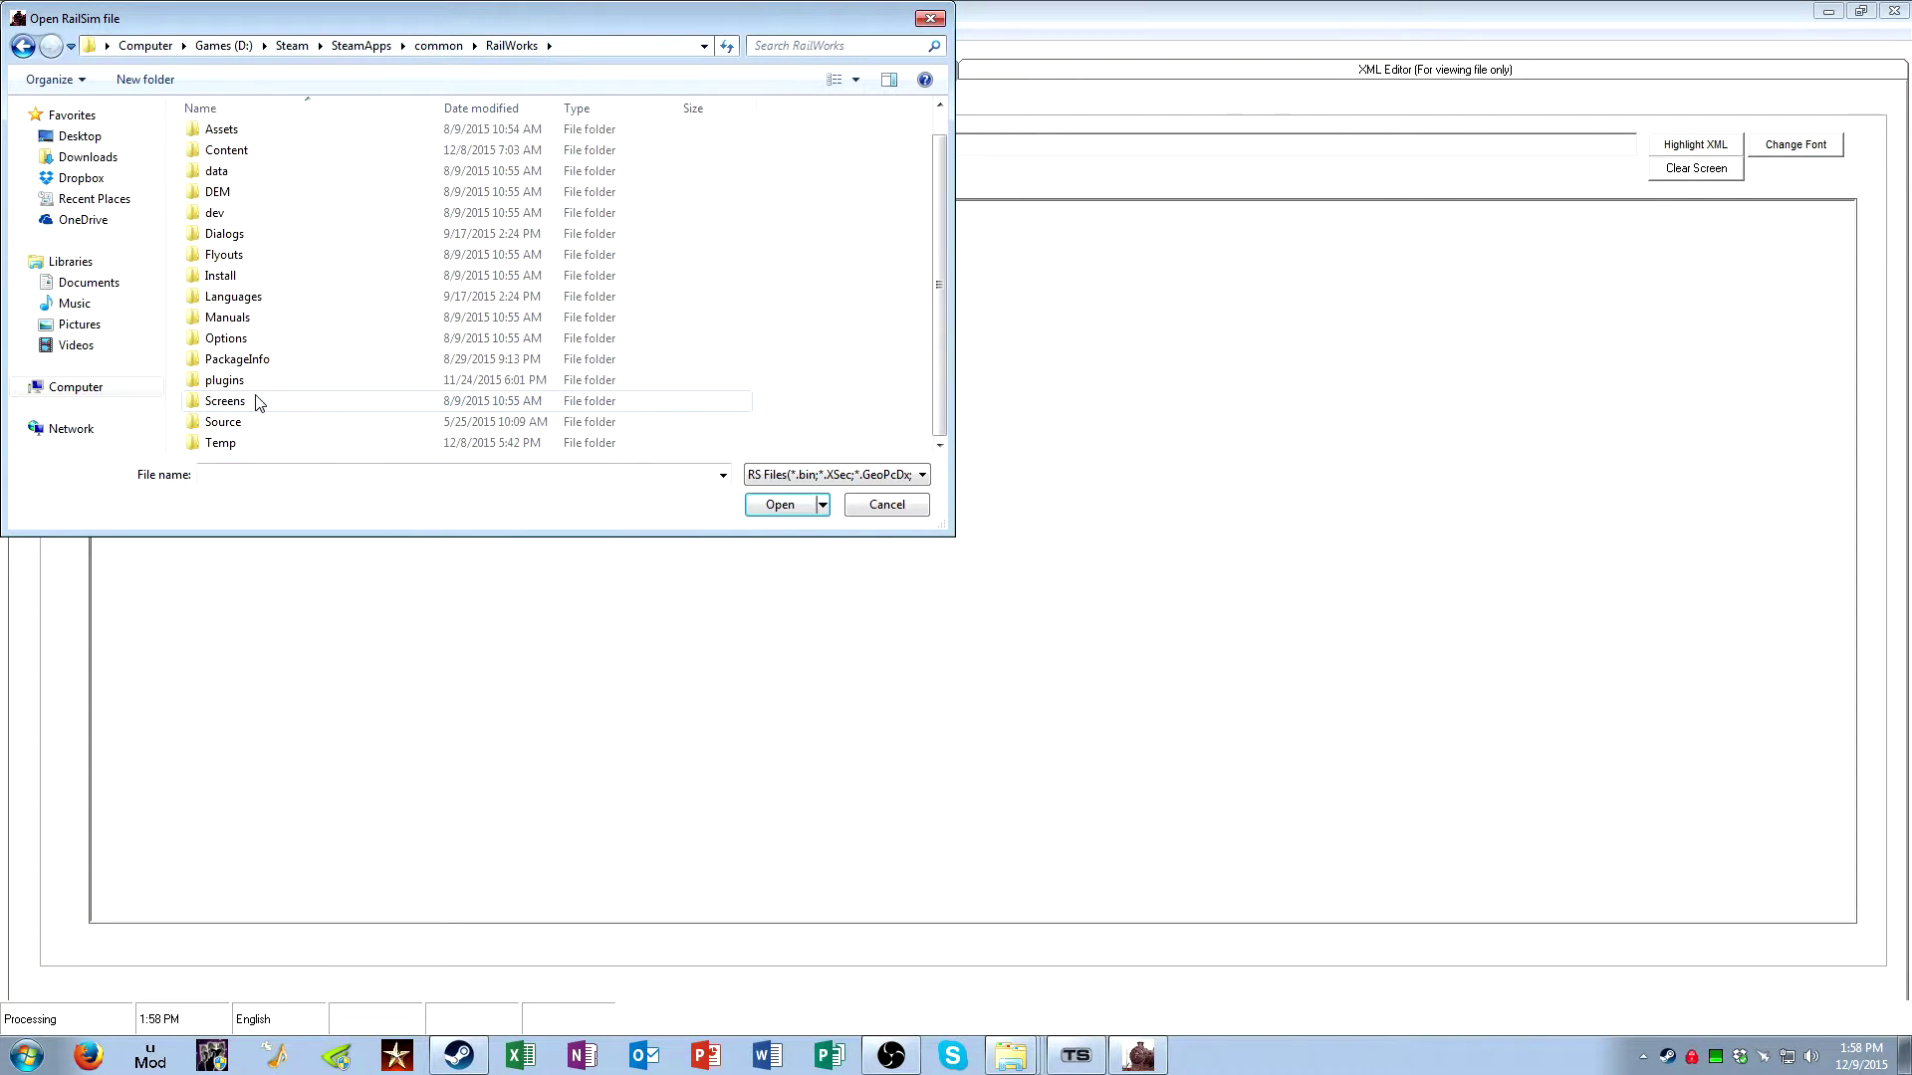
pyautogui.scroll(1, 257, 389)
pyautogui.doubleClick(231, 171)
pyautogui.doubleClick(224, 139)
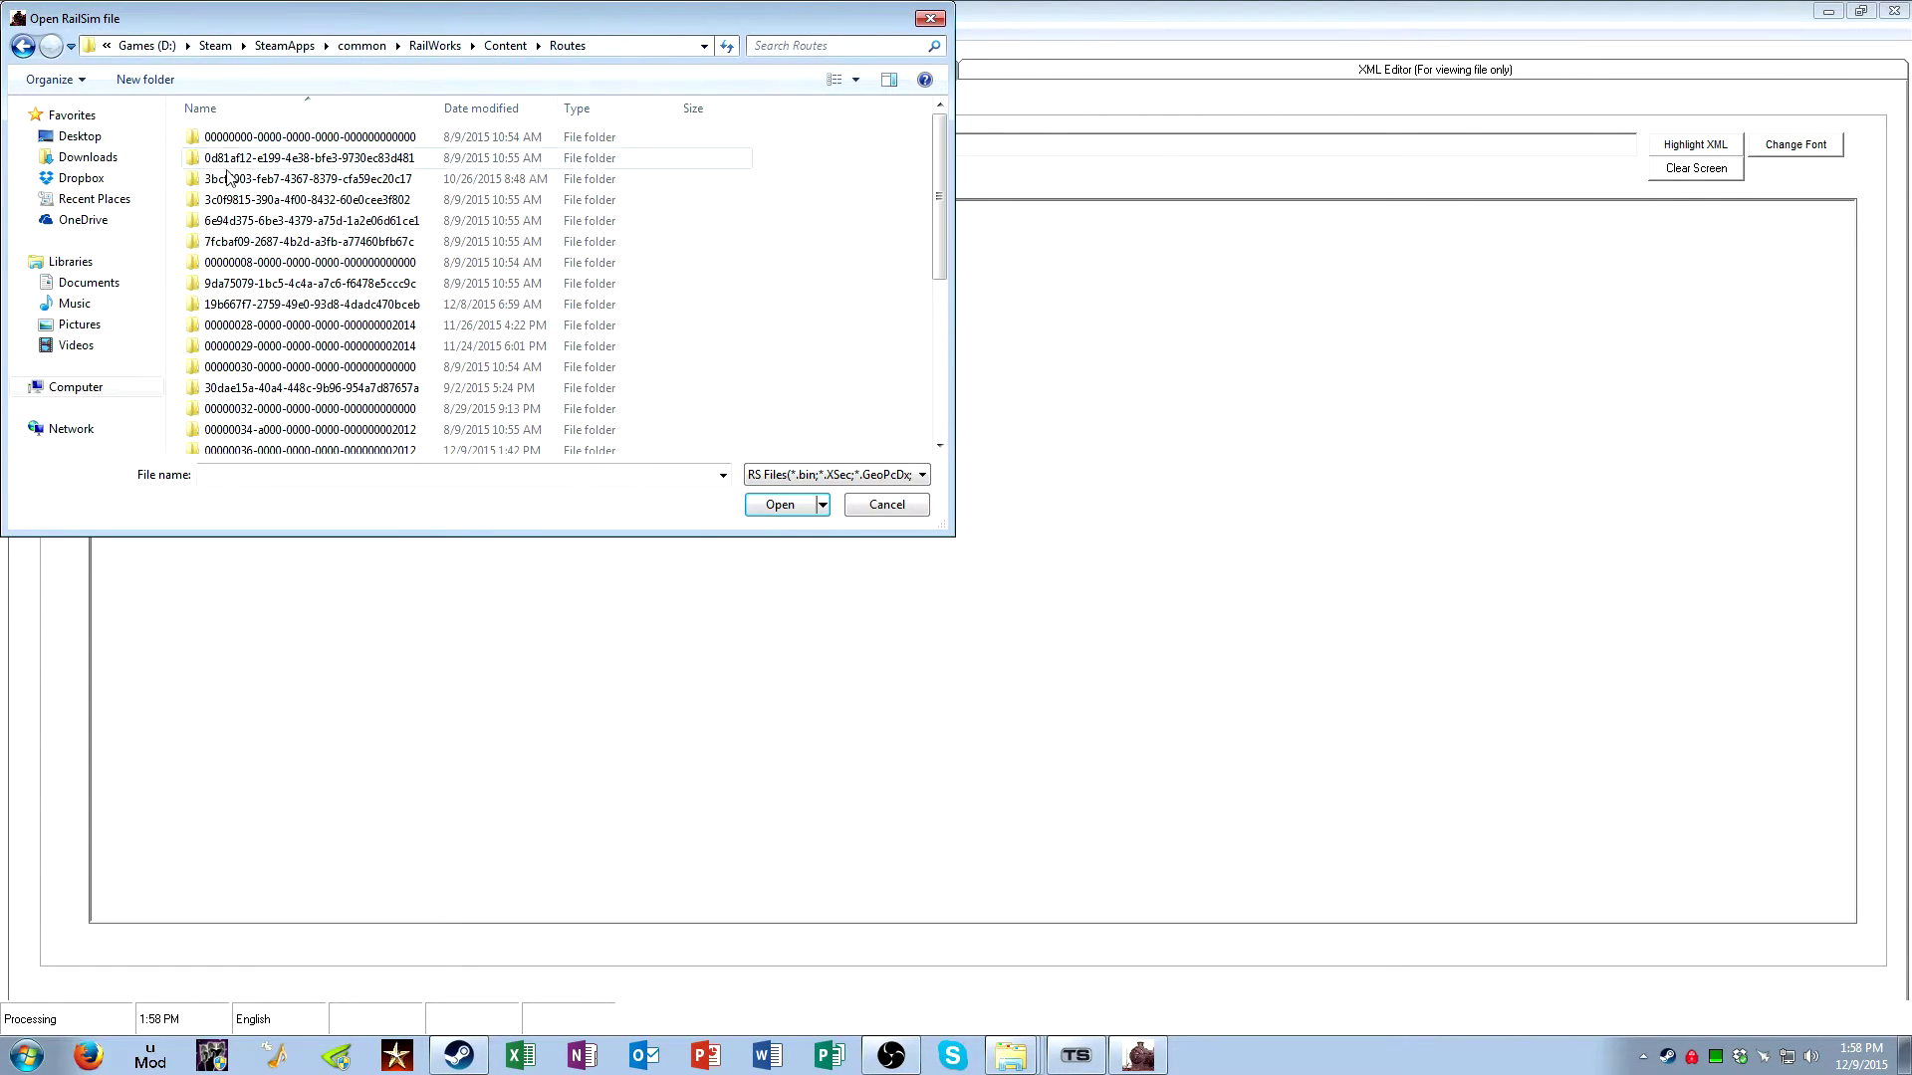
pyautogui.scroll(-5, 249, 419)
pyautogui.doubleClick(238, 420)
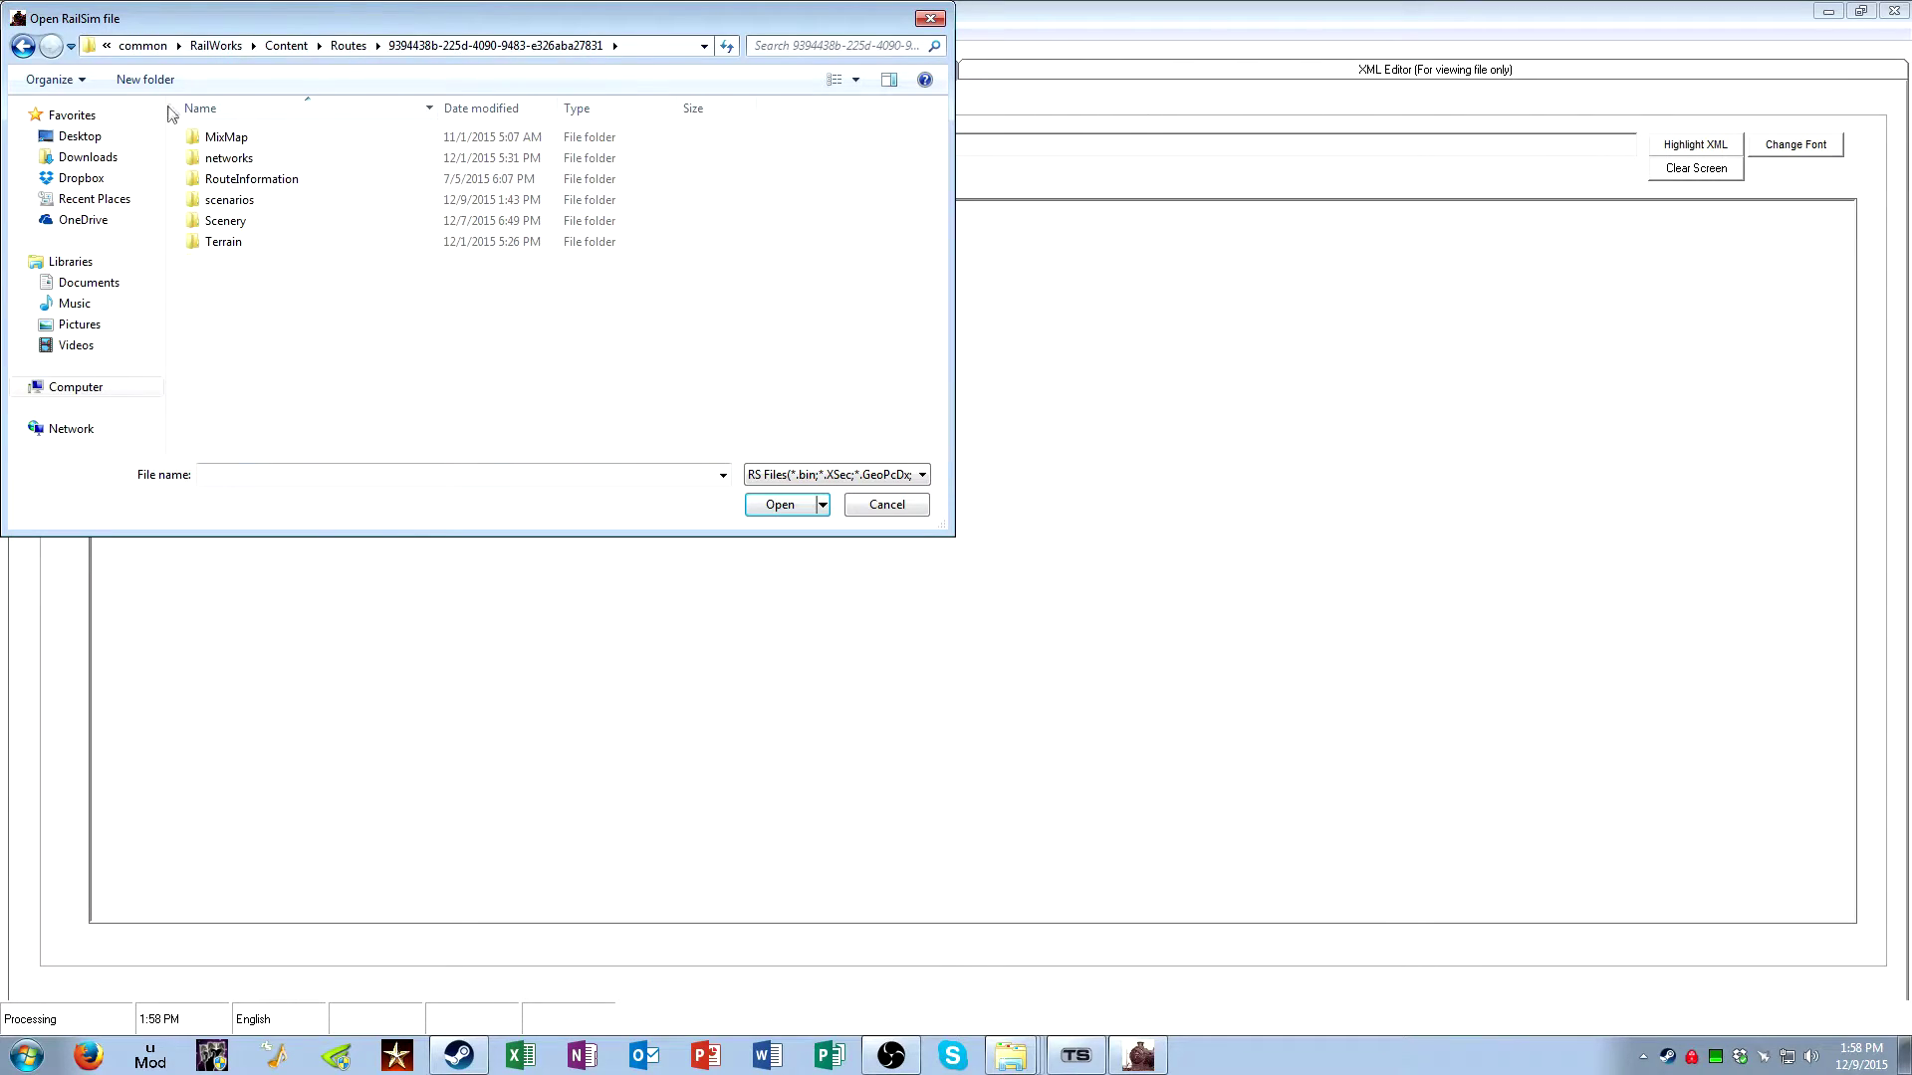
pyautogui.doubleClick(230, 160)
pyautogui.doubleClick(219, 179)
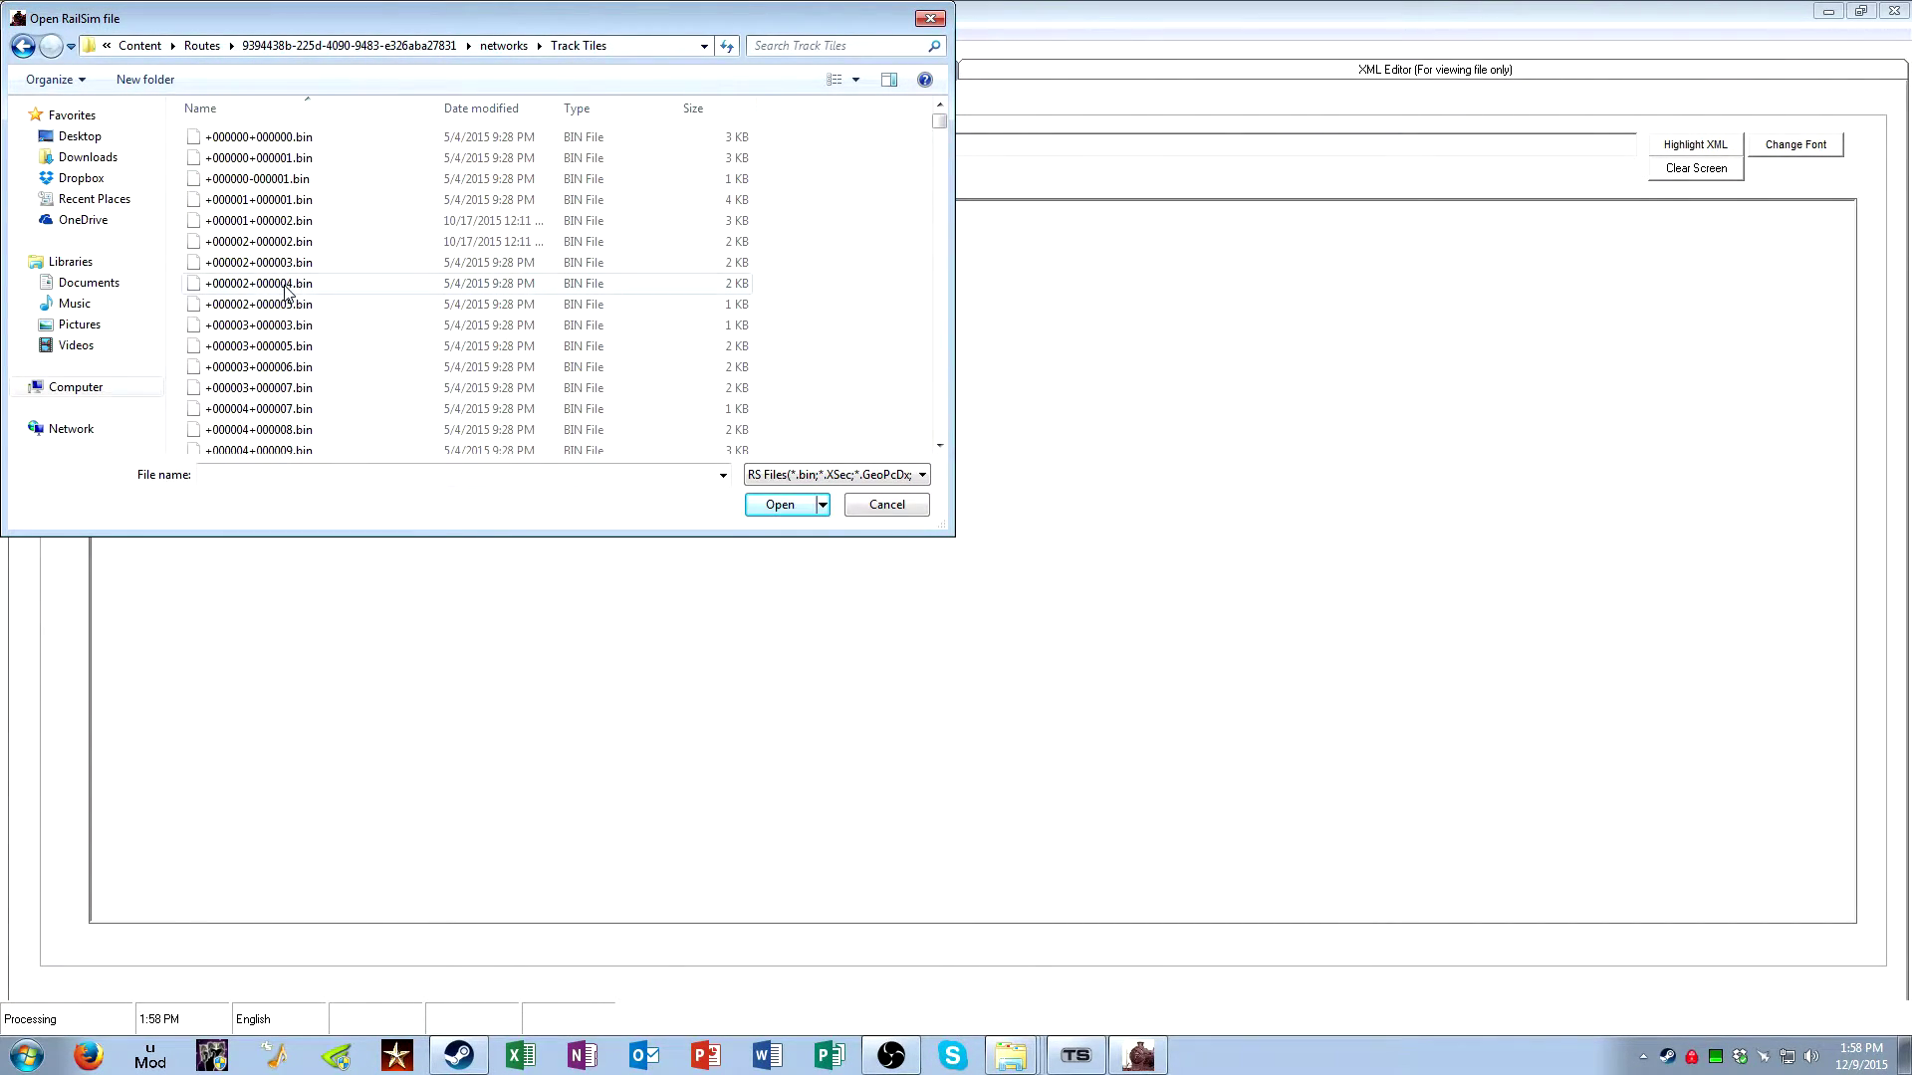
pyautogui.doubleClick(287, 221)
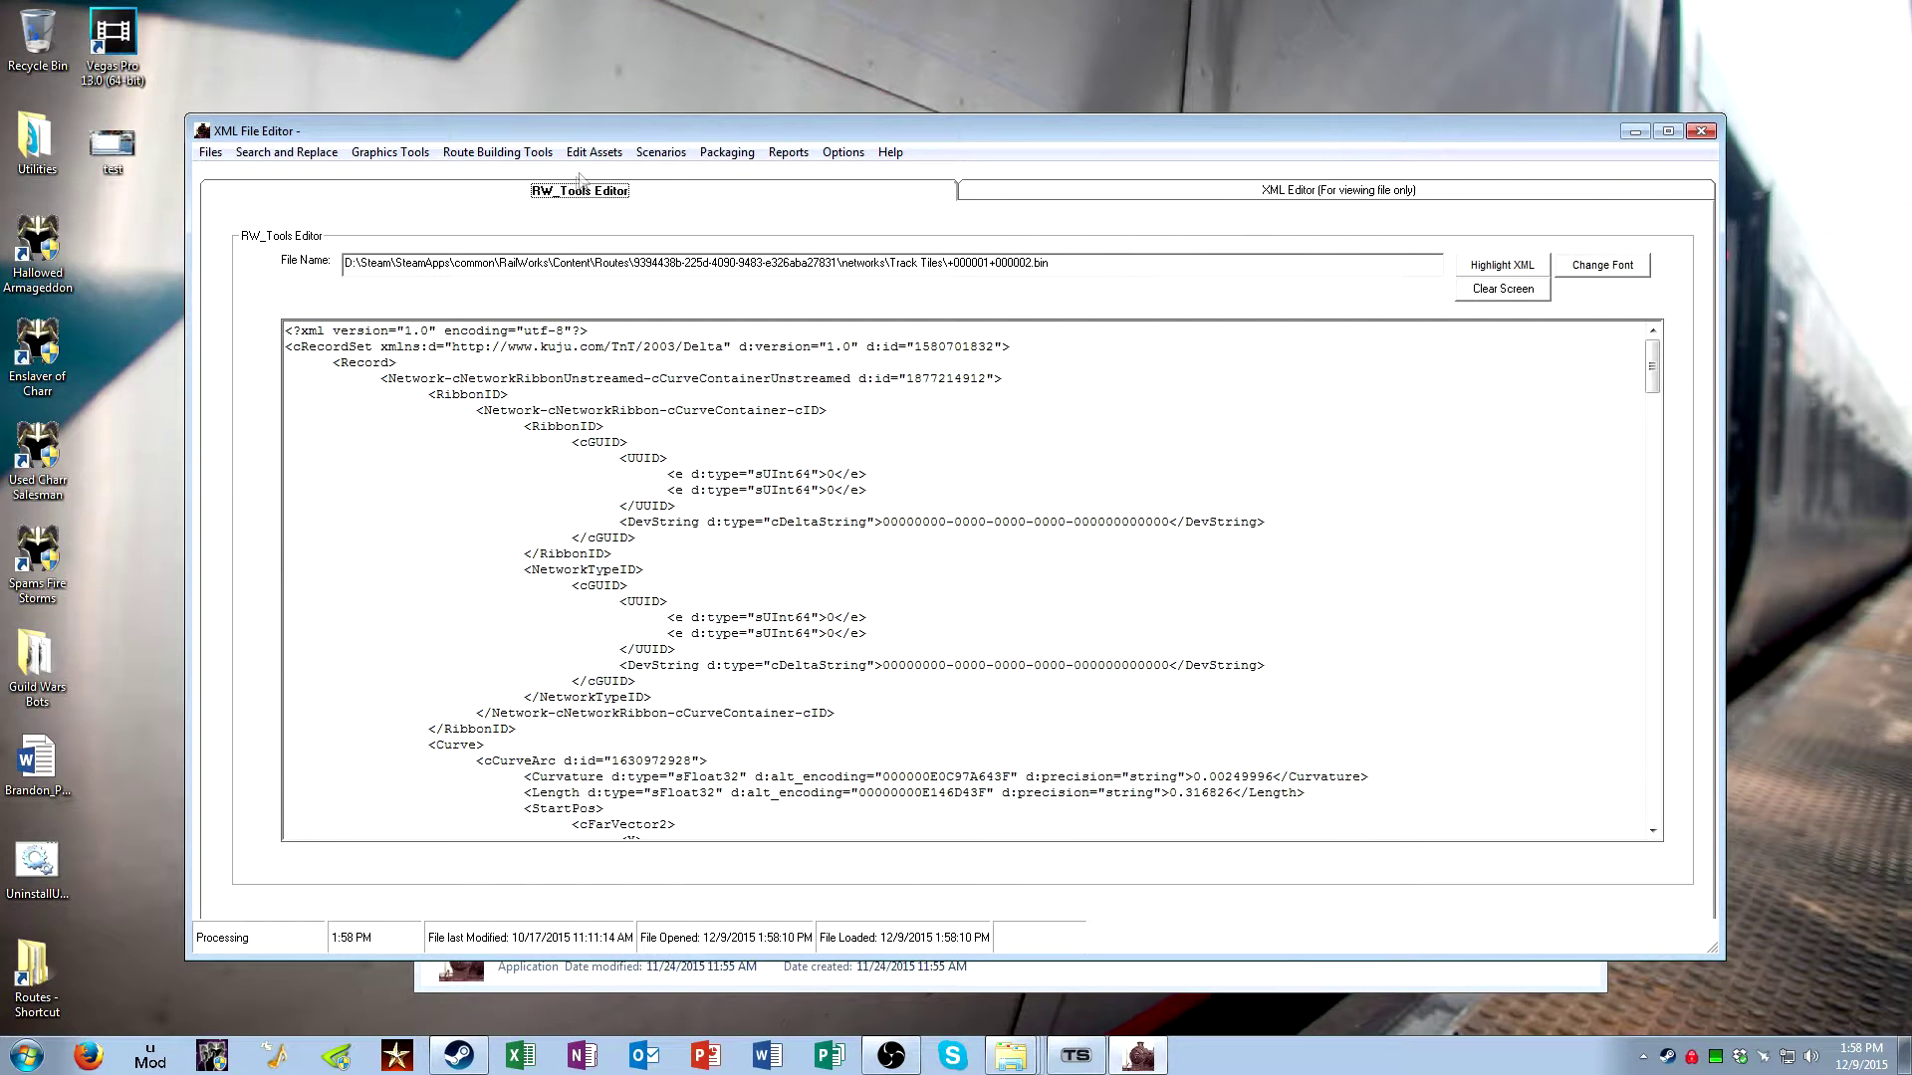
# Maximize the XML editor and highlight the distance 965.607 and Curvature 0.00249996 values
pyautogui.doubleClick(623, 132)
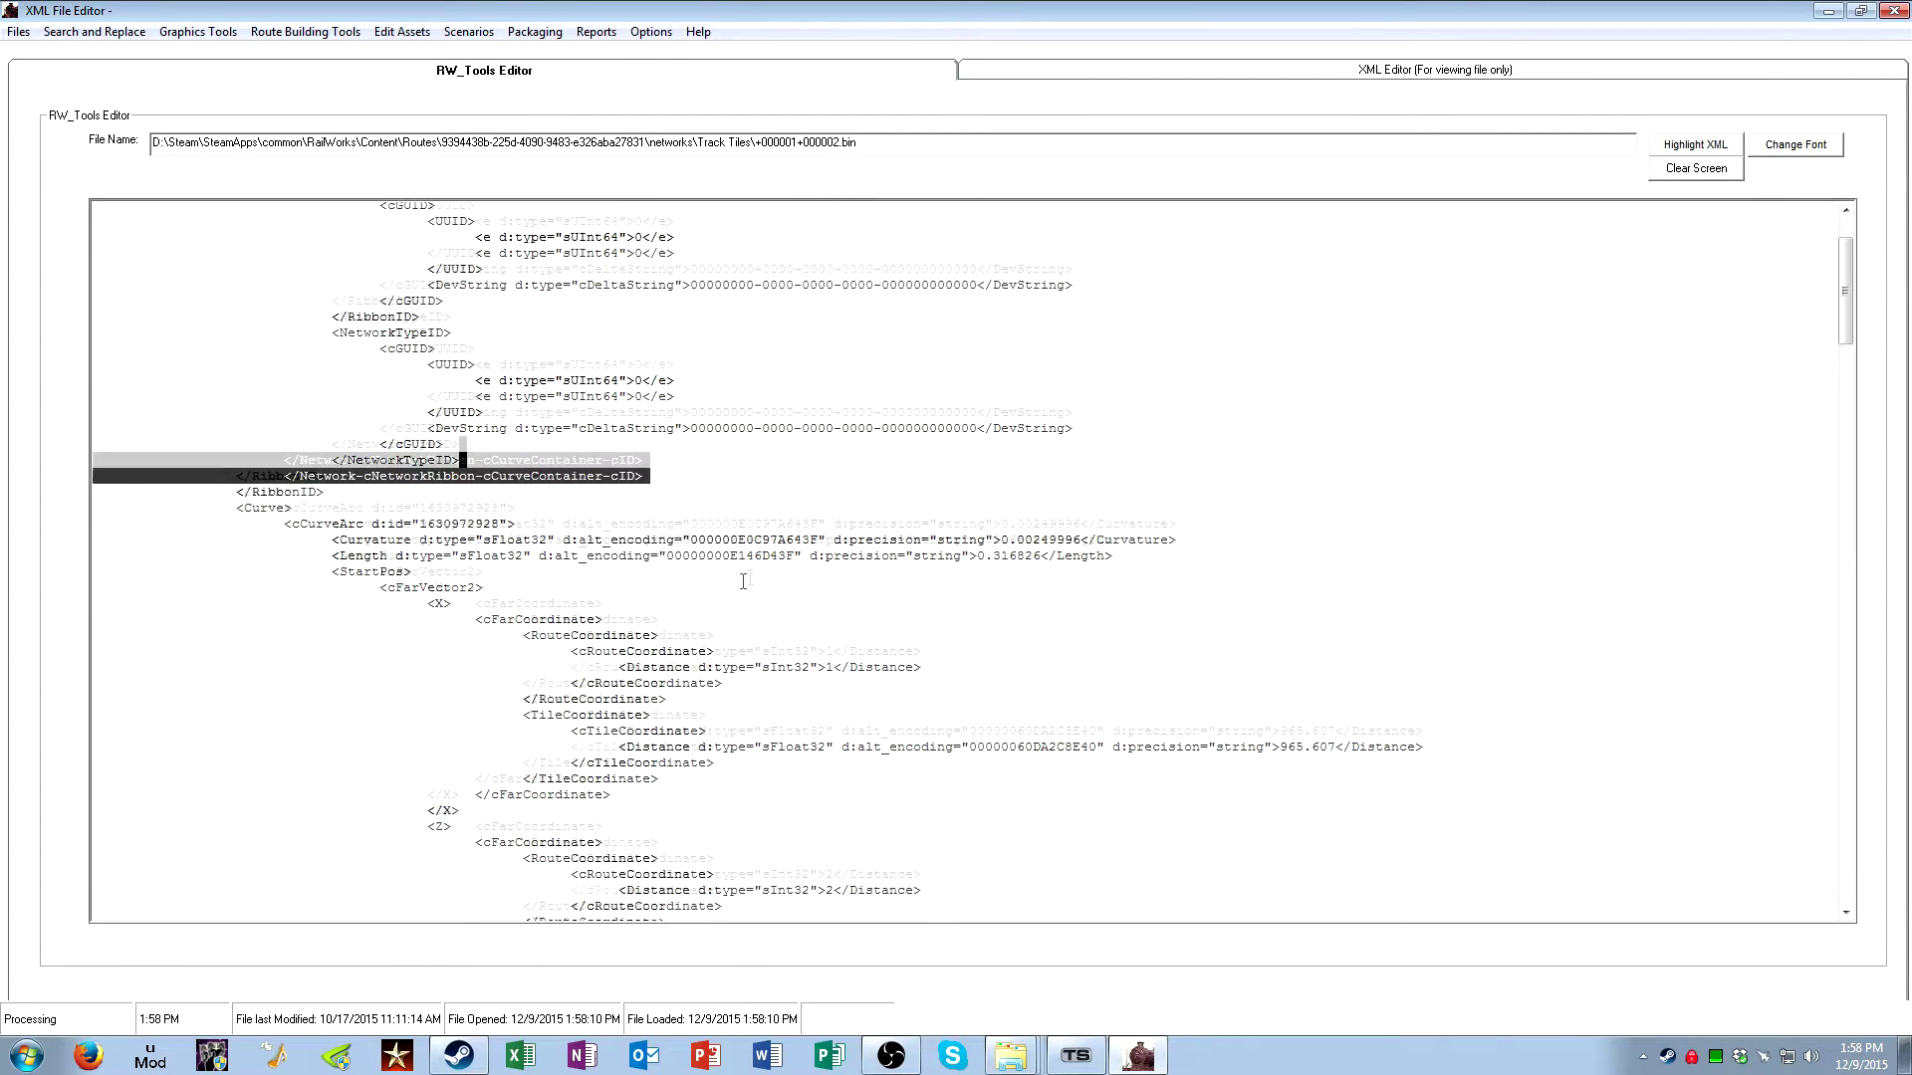
pyautogui.scroll(-3, 965, 665)
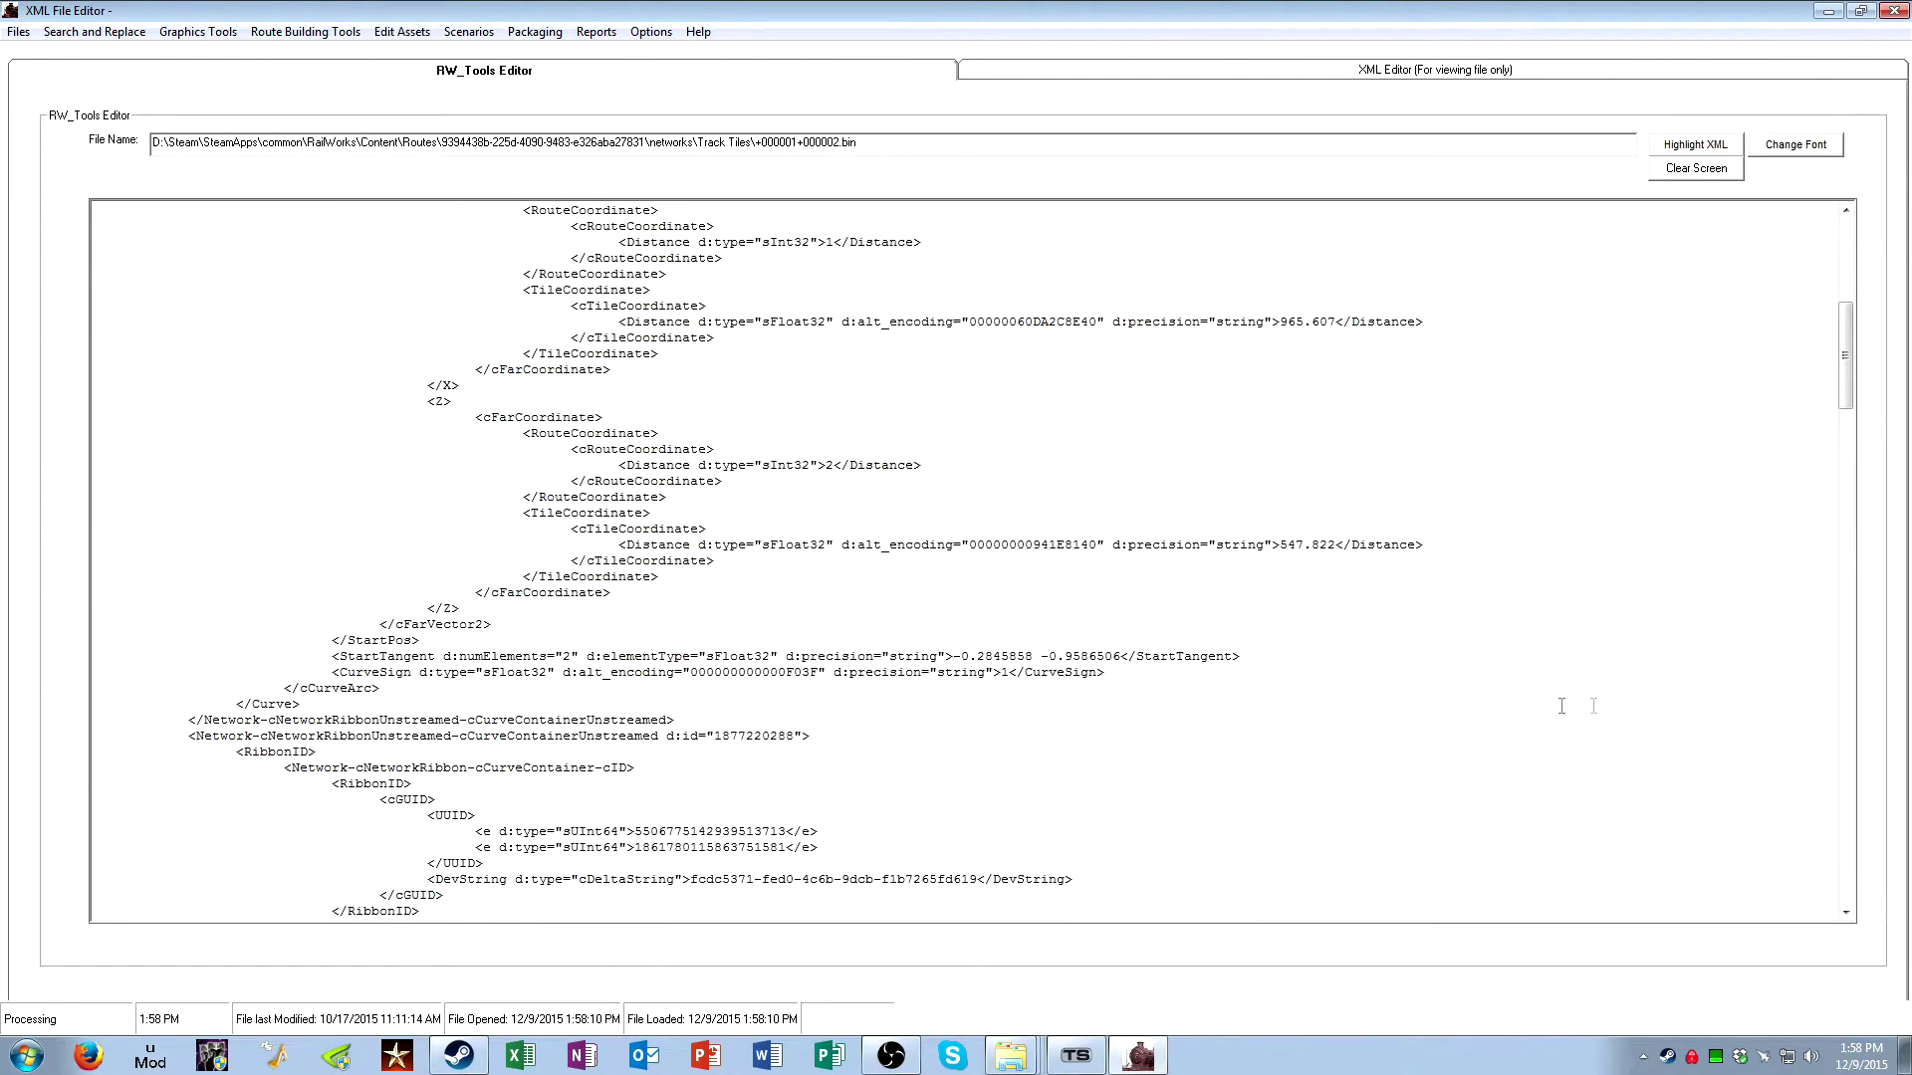
pyautogui.scroll(3, 1633, 713)
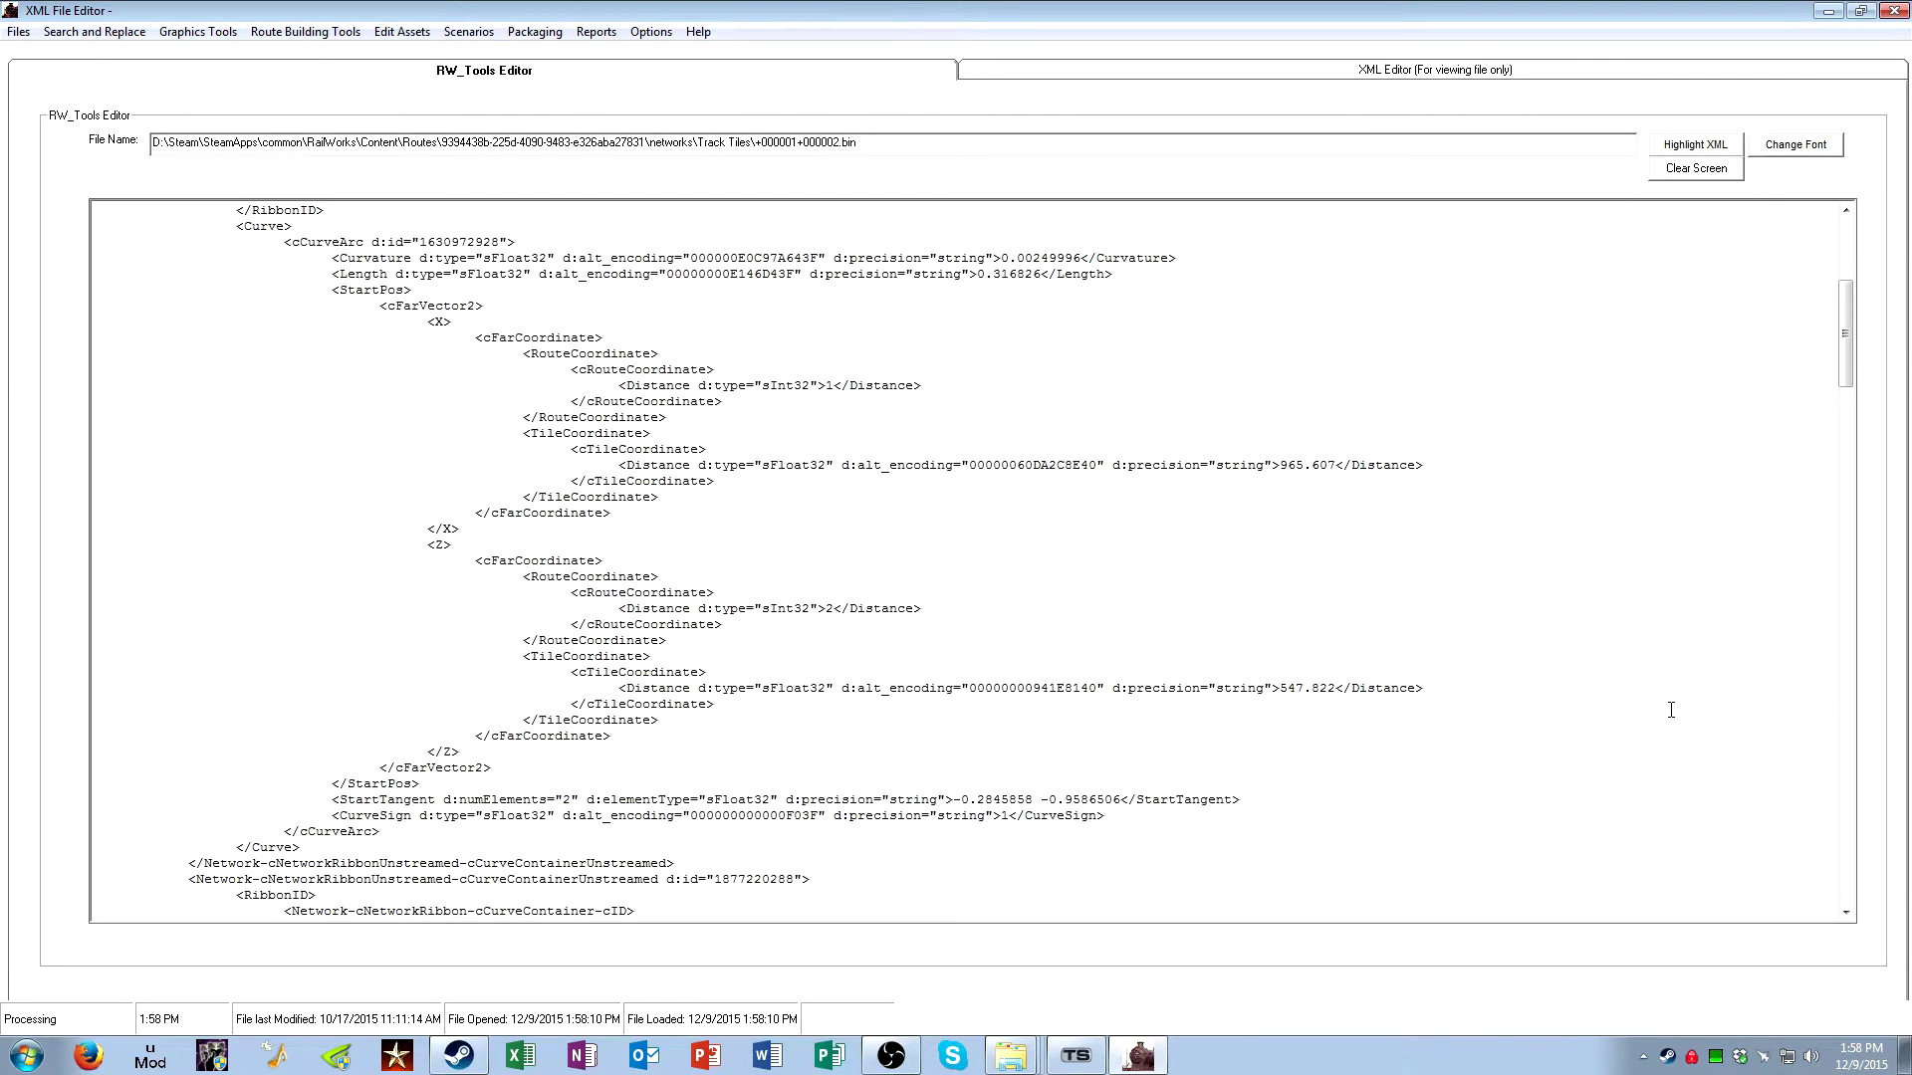
pyautogui.scroll(2, 845, 621)
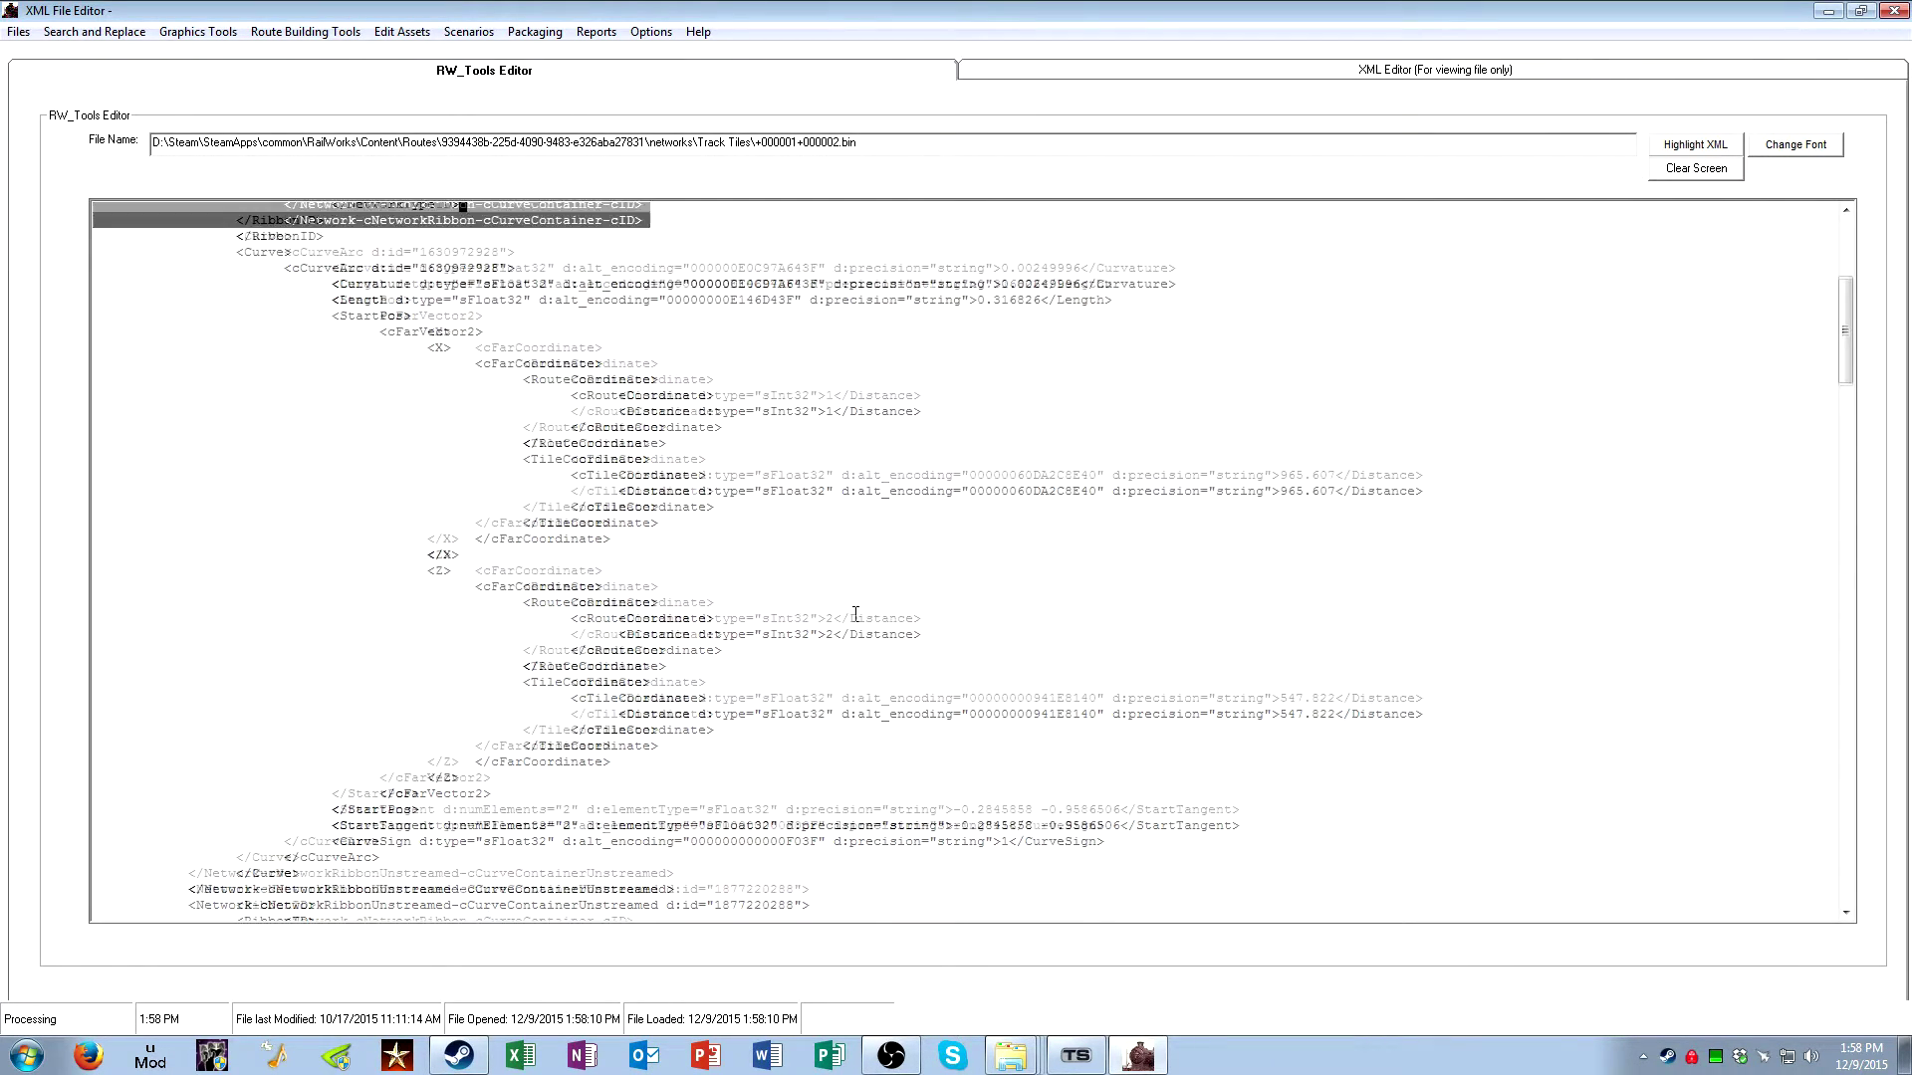
pyautogui.moveTo(1336, 560); pyautogui.dragTo(1289, 562)
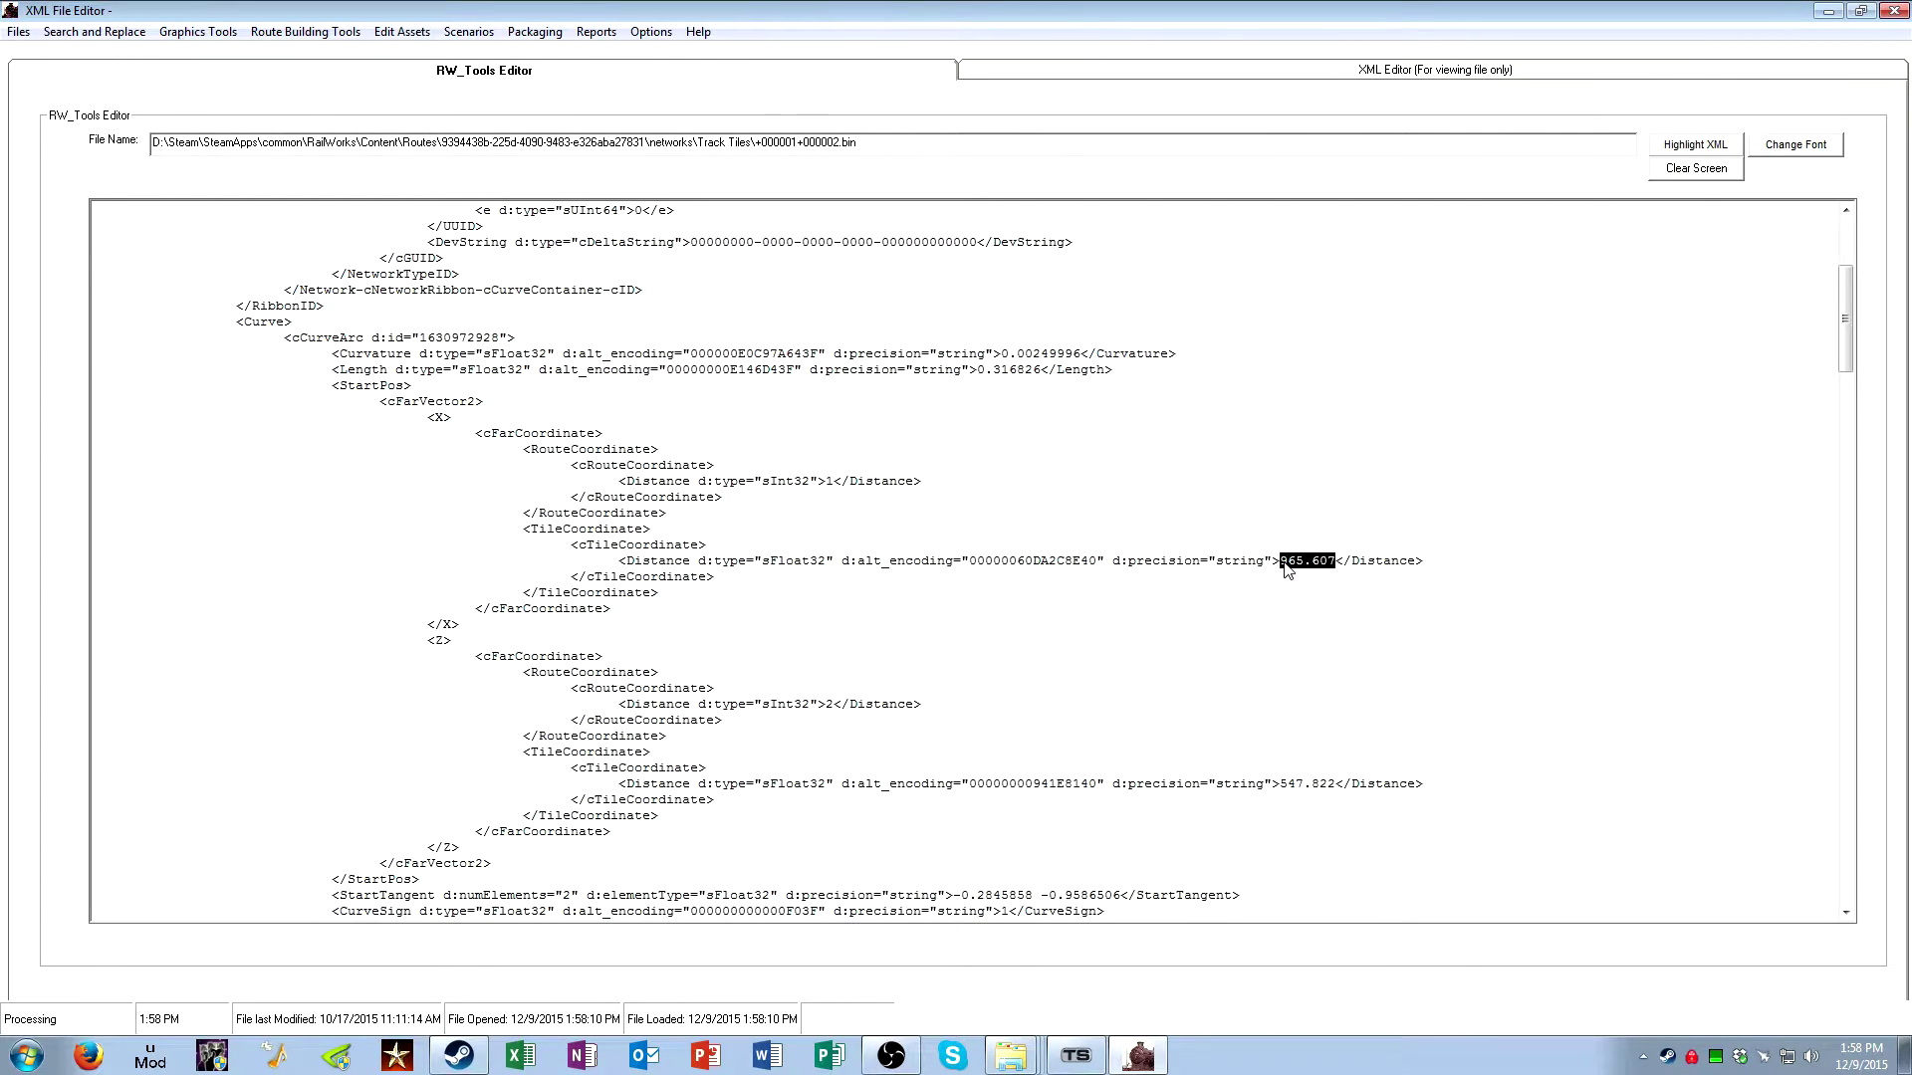
pyautogui.click(1165, 517)
pyautogui.moveTo(1083, 356); pyautogui.dragTo(1006, 360)
pyautogui.click(1028, 434)
# Scroll down through the rest of the track tile's curve coordinate XML
pyautogui.scroll(-4, 1145, 493)
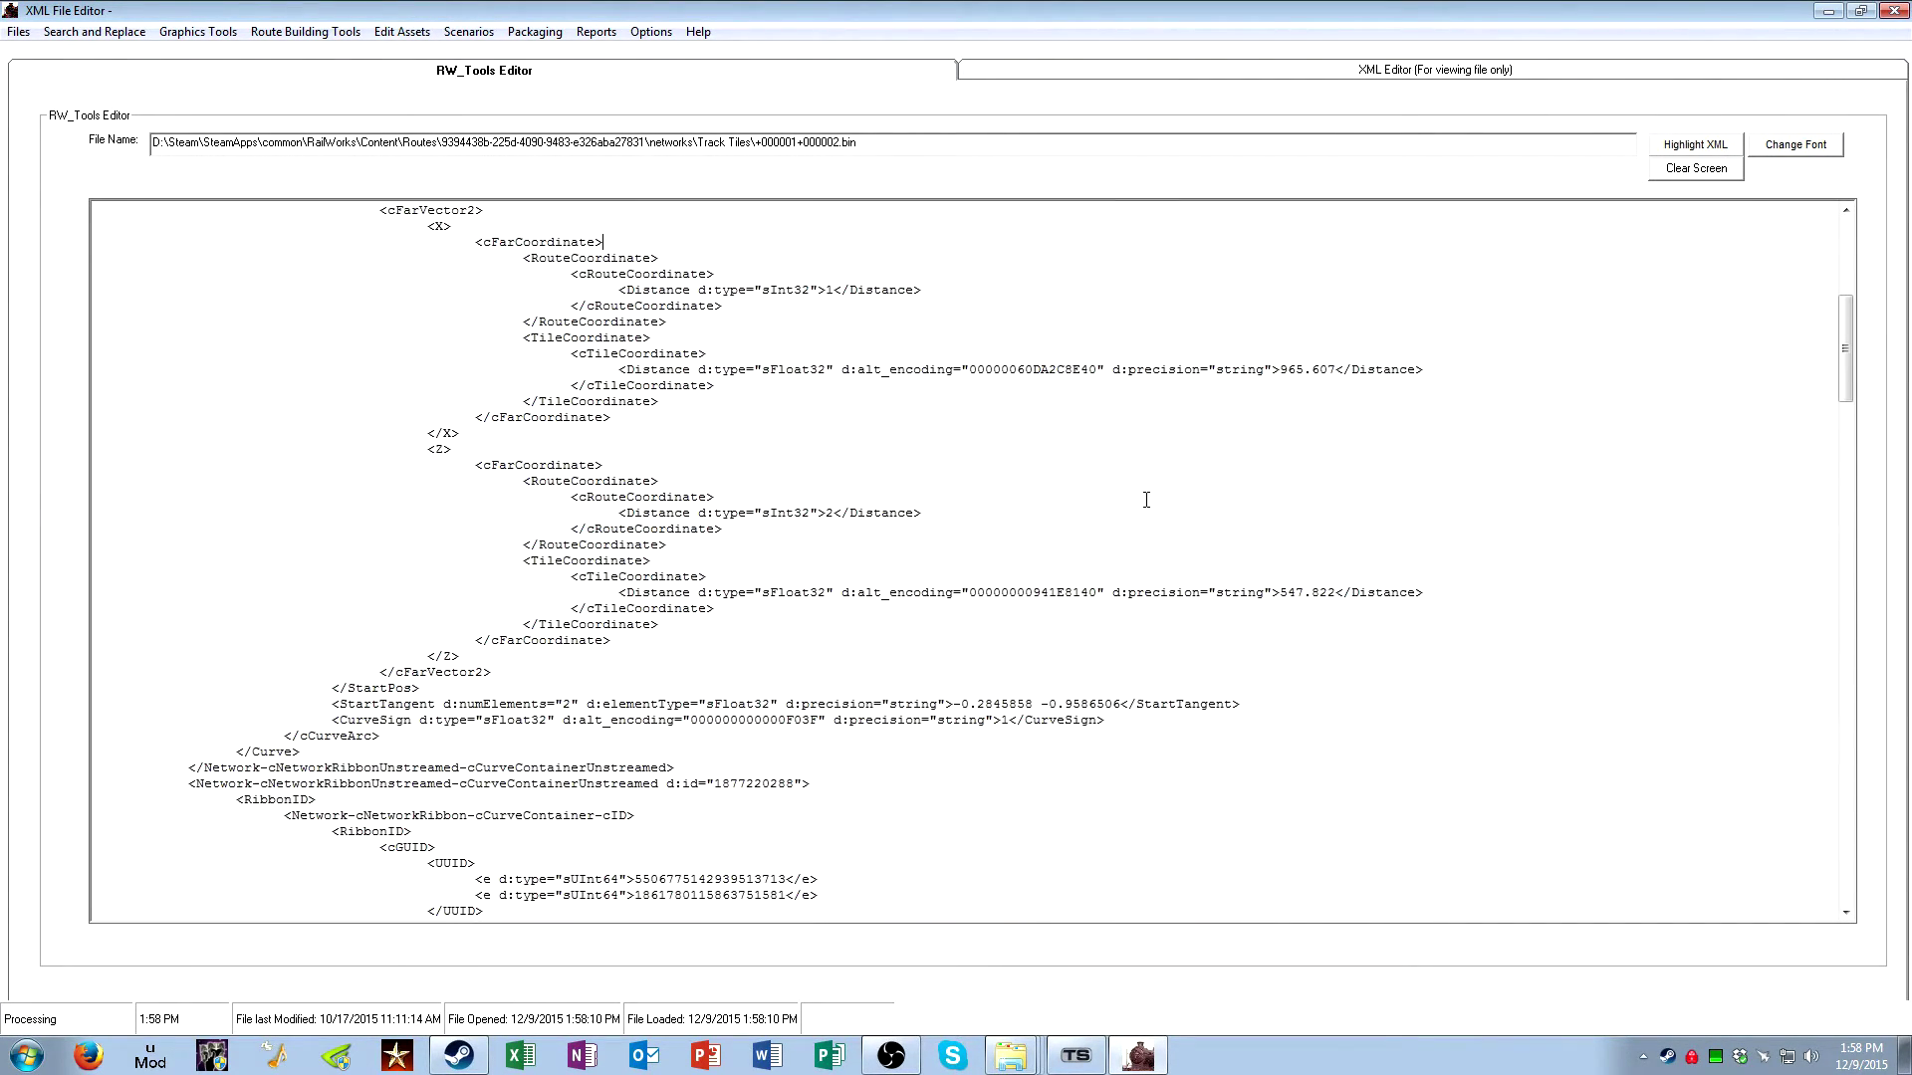
pyautogui.scroll(-2, 1146, 500)
pyautogui.scroll(-8, 1148, 499)
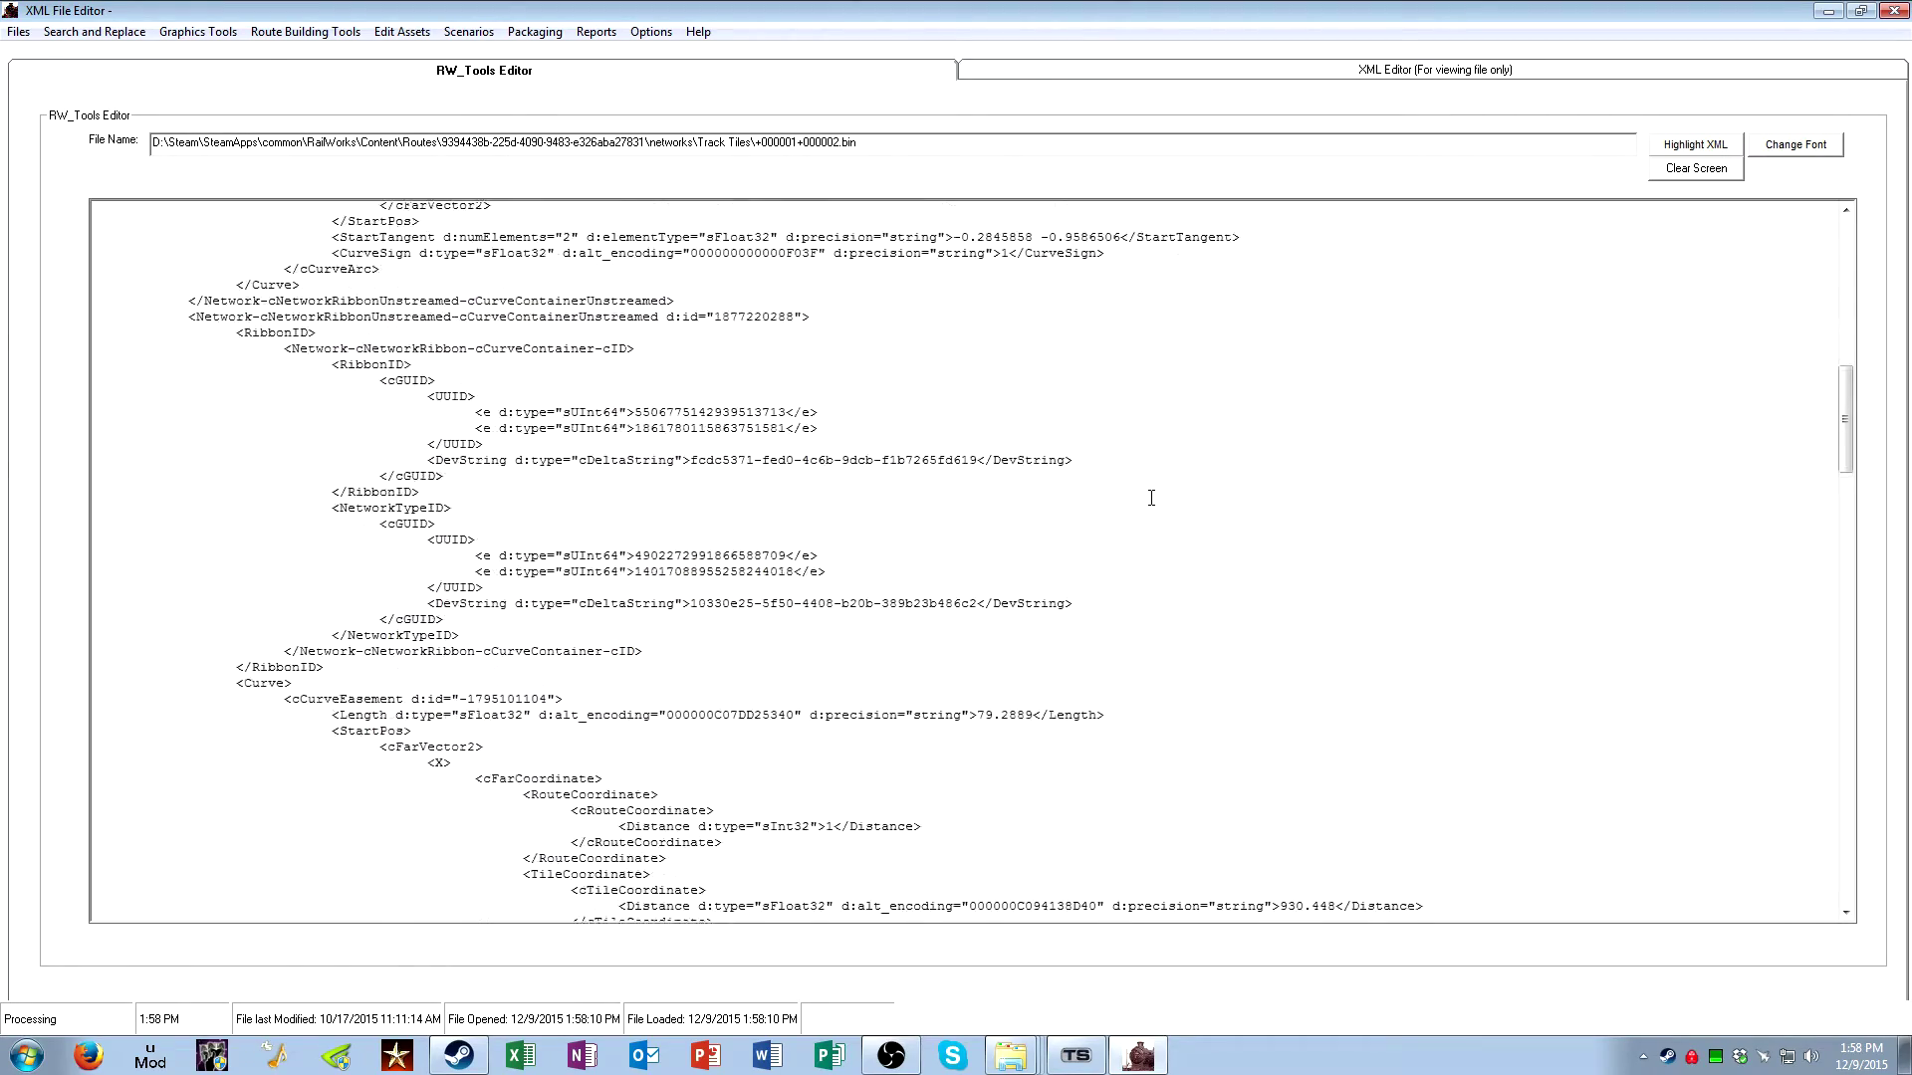
pyautogui.scroll(-9, 1155, 497)
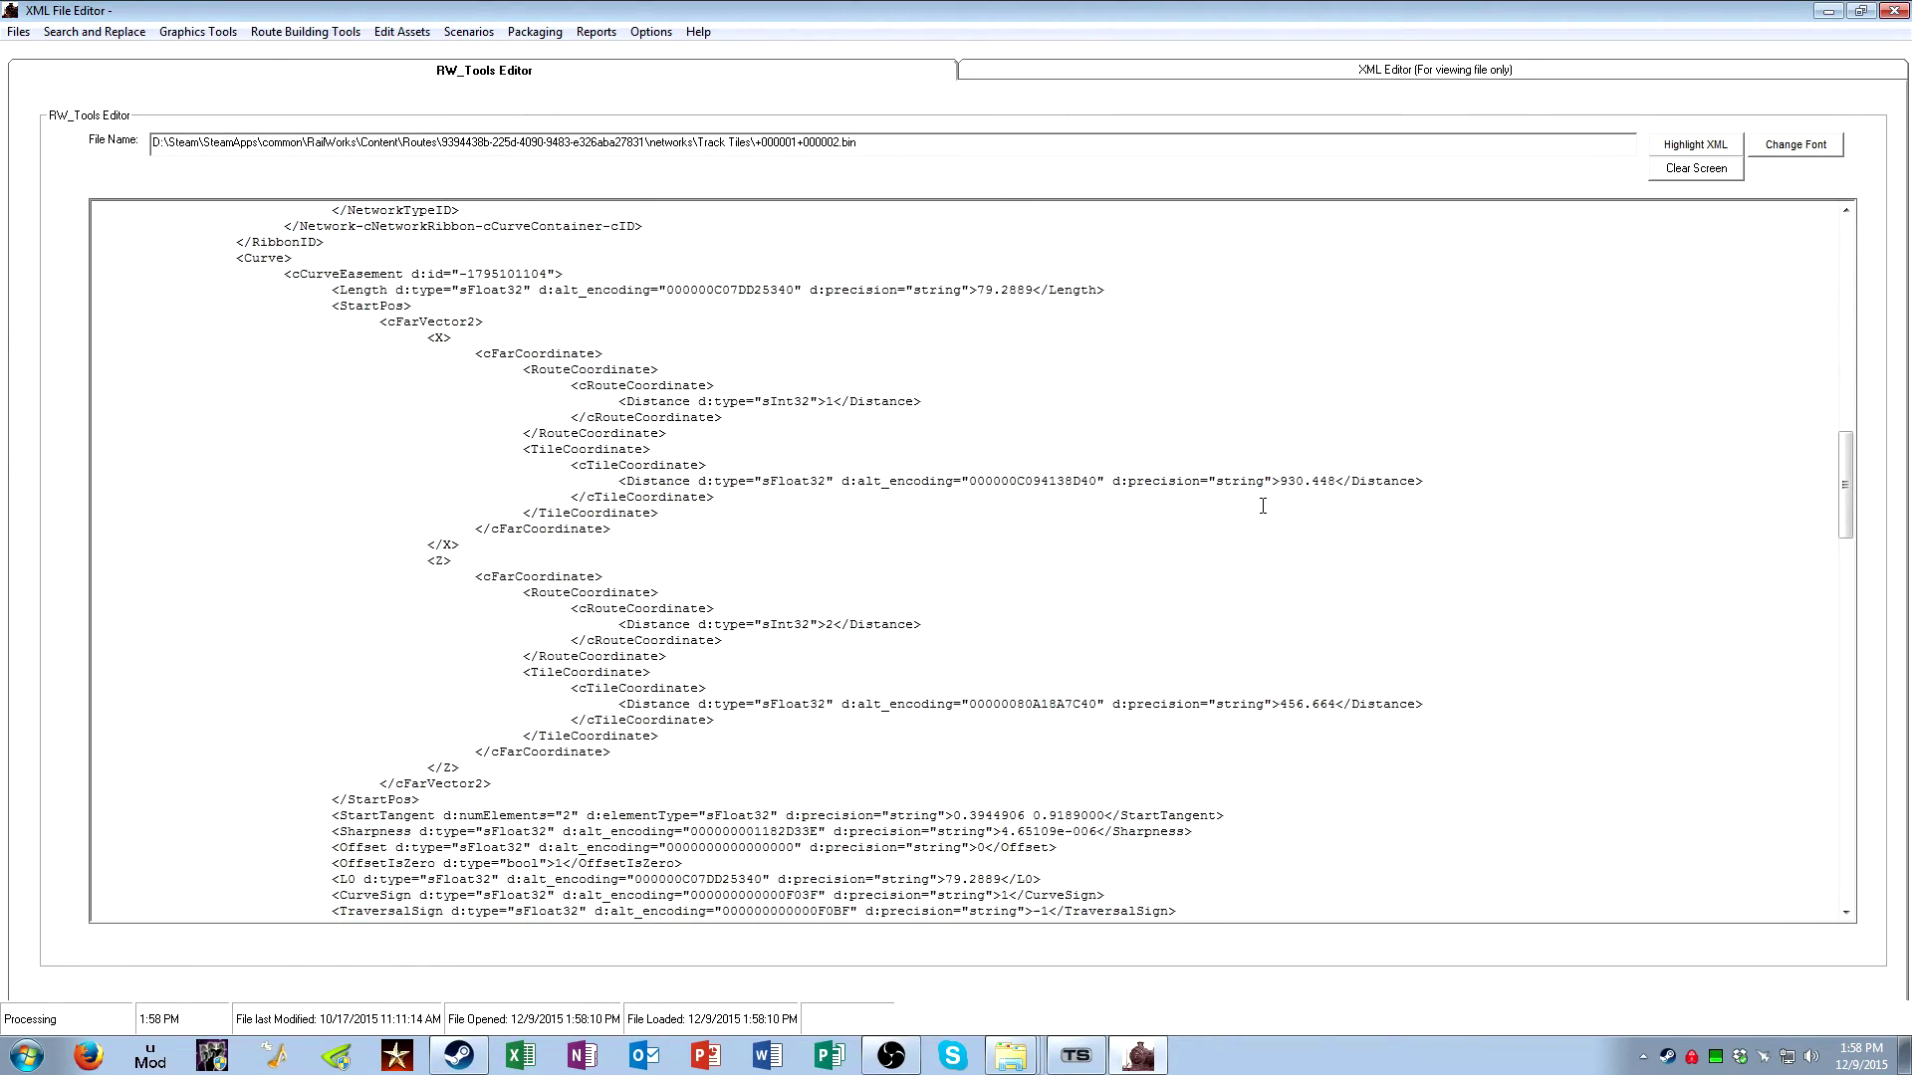
pyautogui.scroll(-3, 1263, 506)
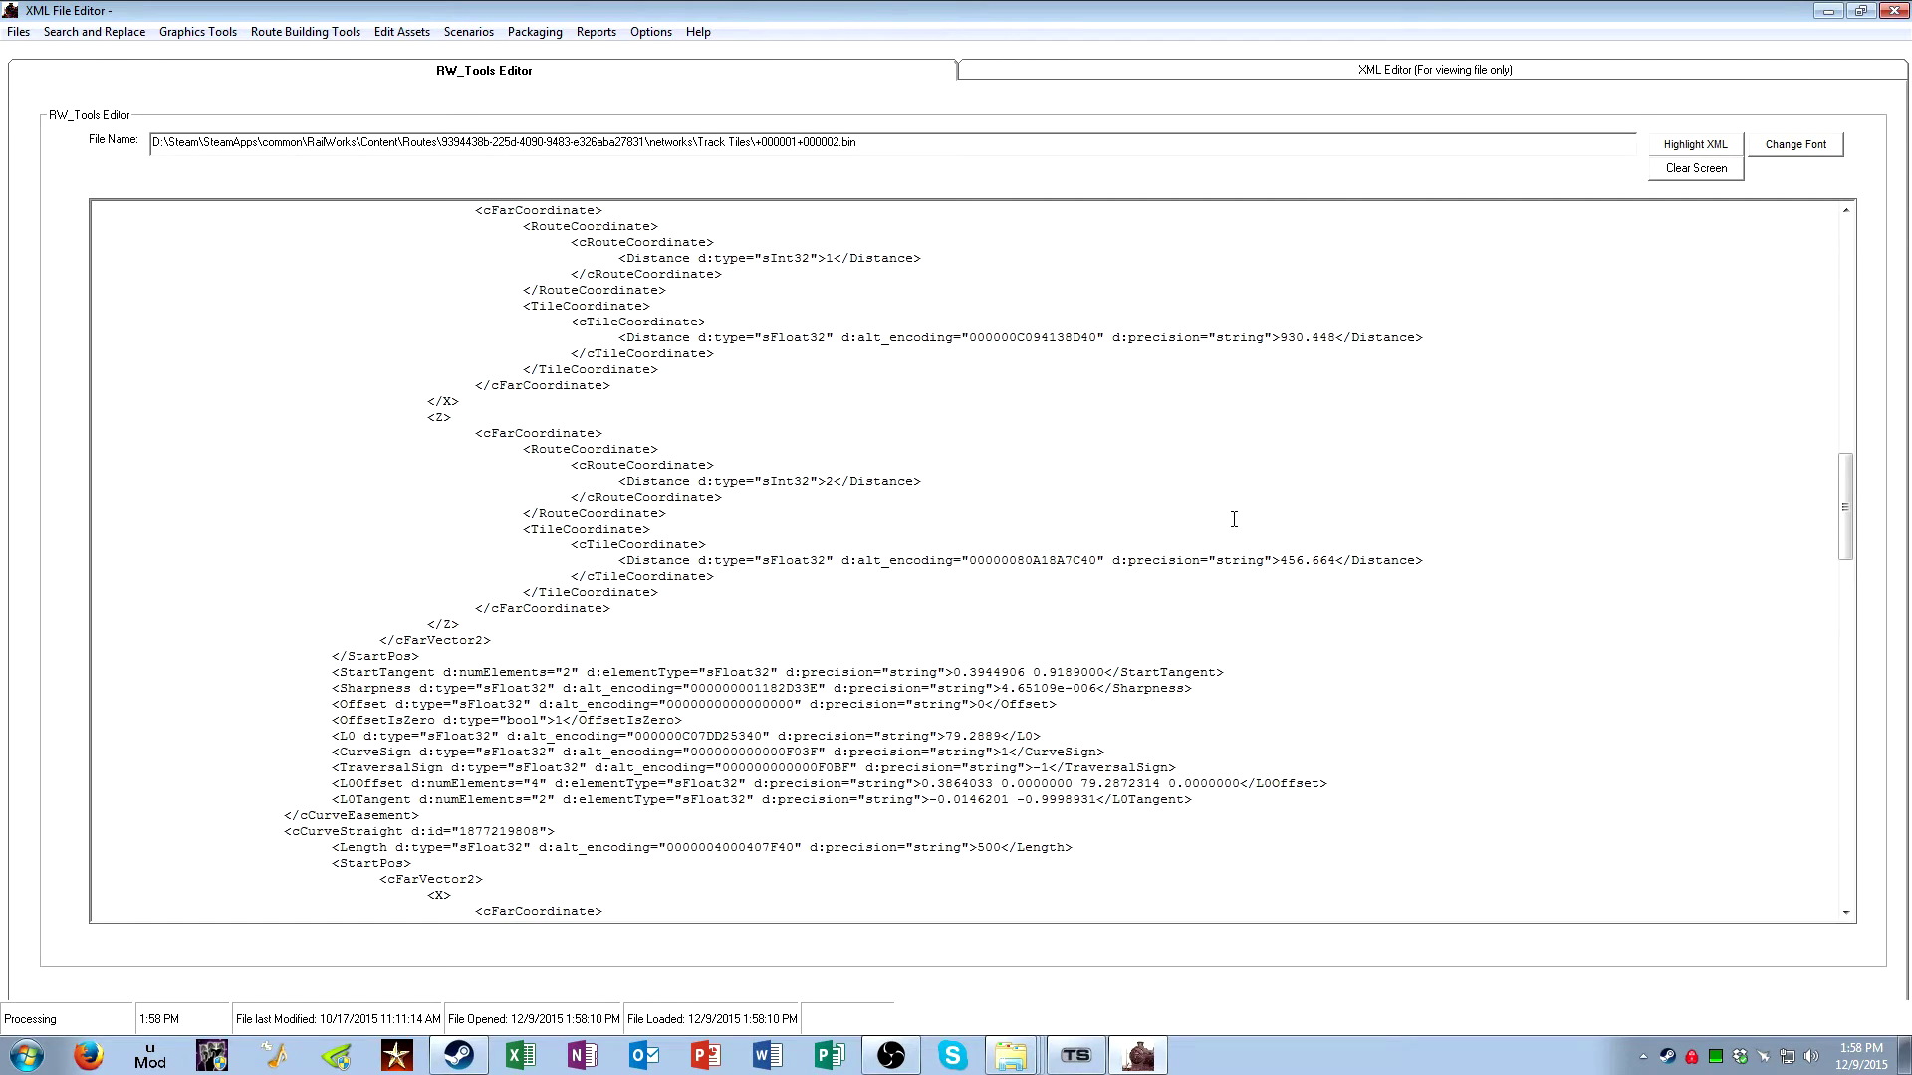
pyautogui.scroll(-2, 1233, 519)
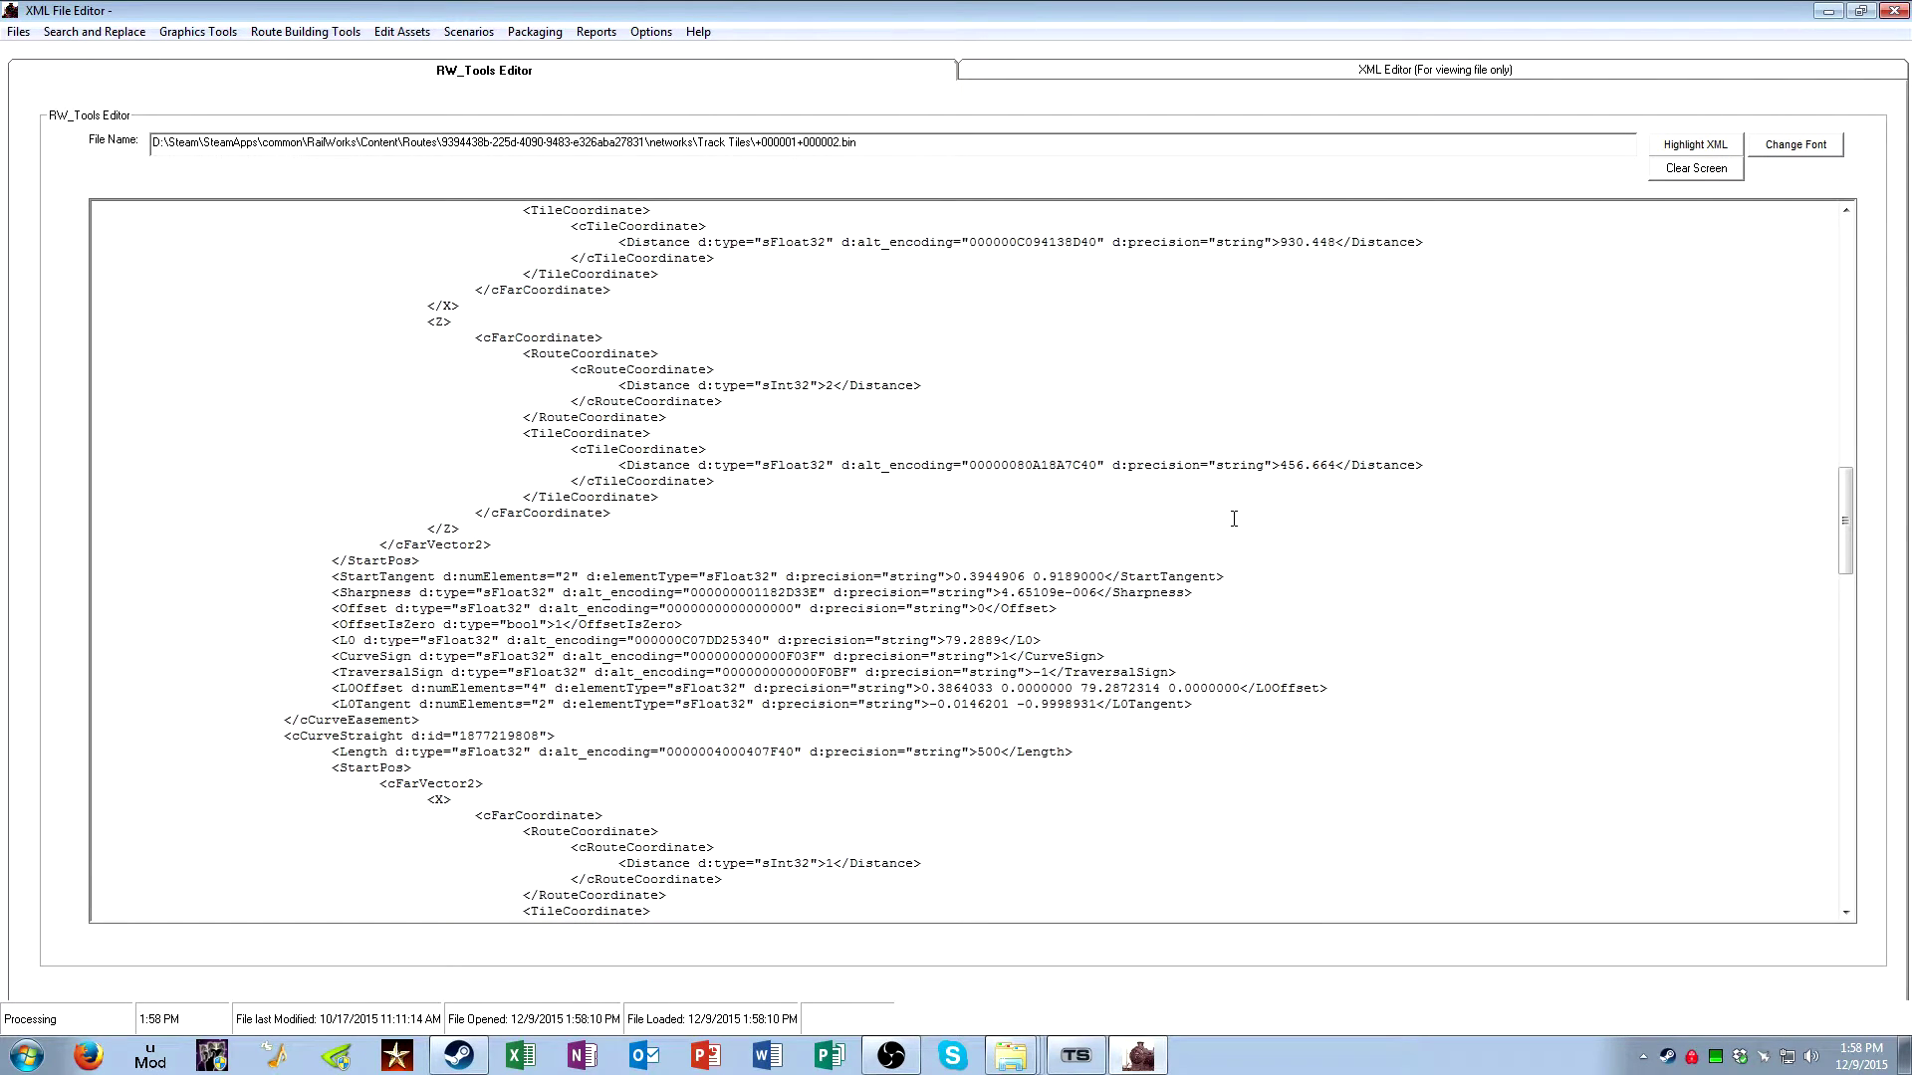
pyautogui.scroll(-3, 1331, 667)
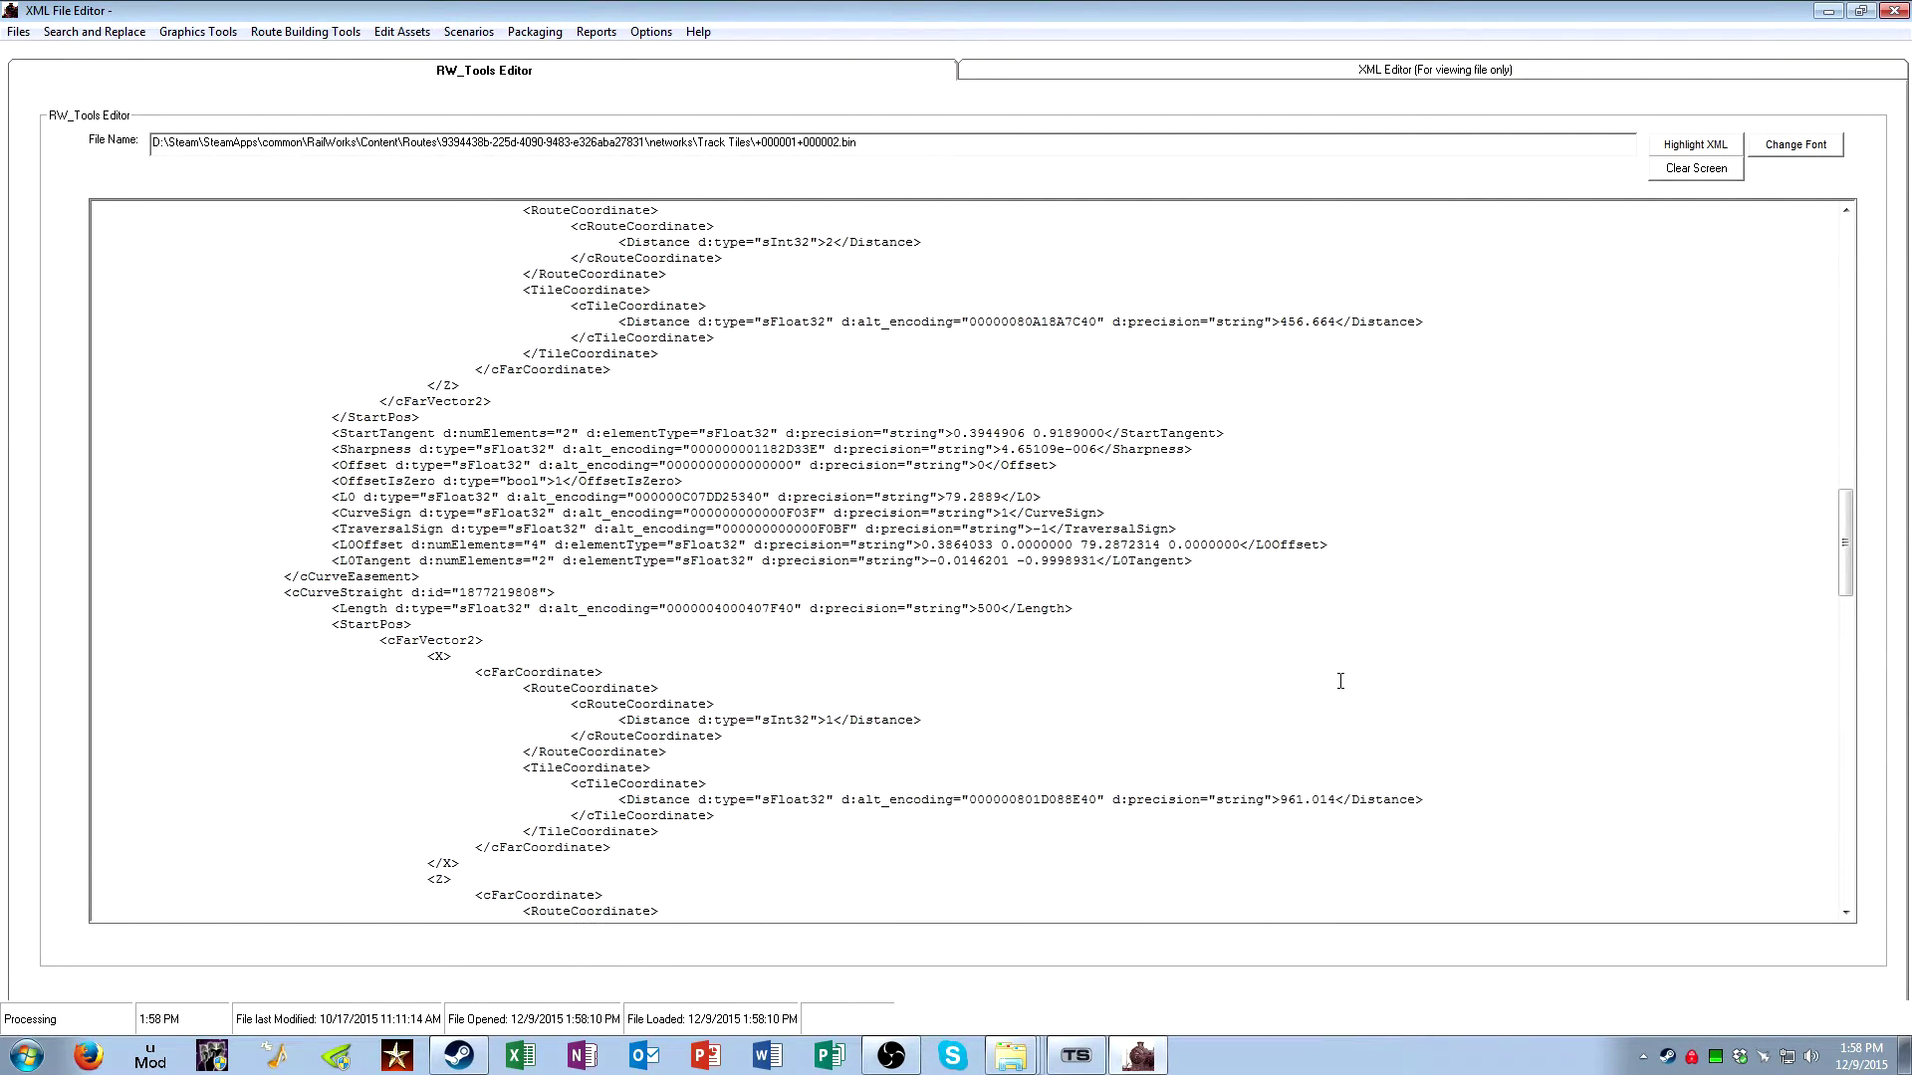
pyautogui.scroll(-6, 1360, 669)
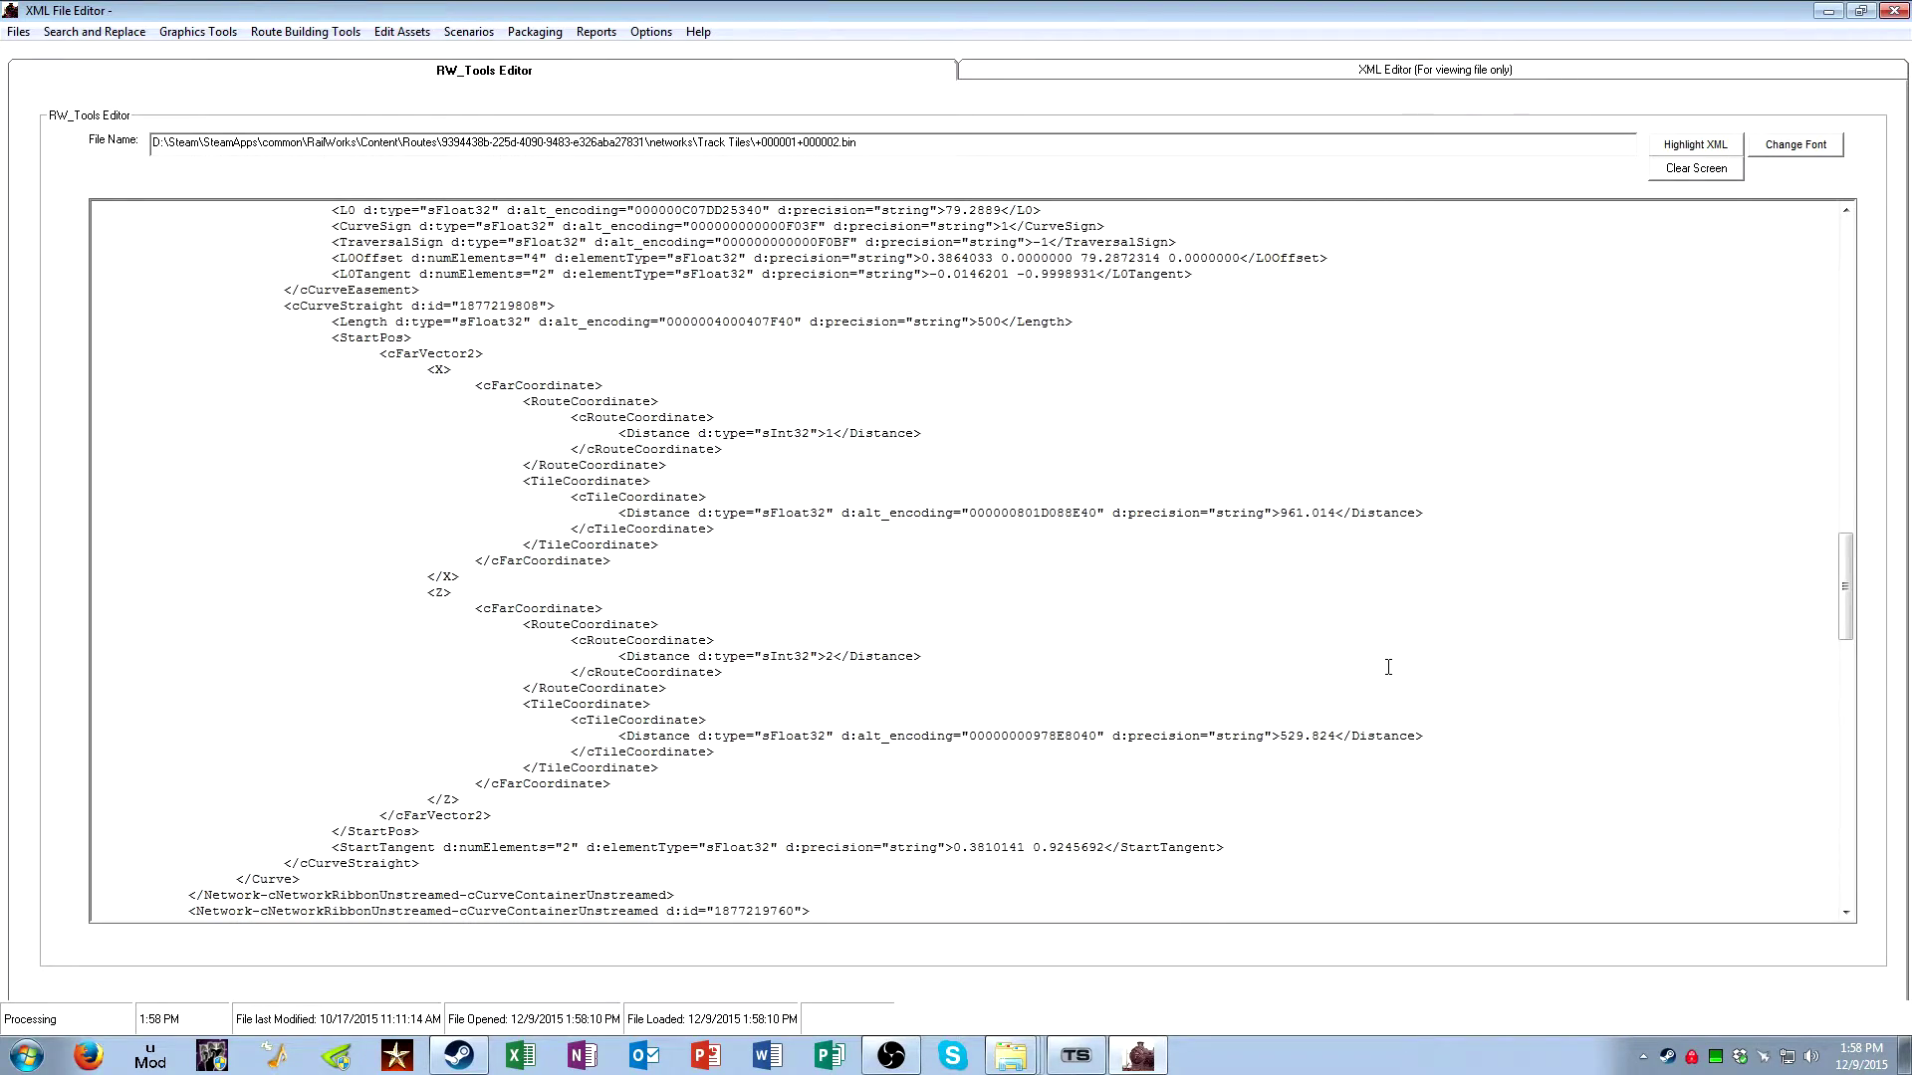
pyautogui.scroll(-3, 1384, 670)
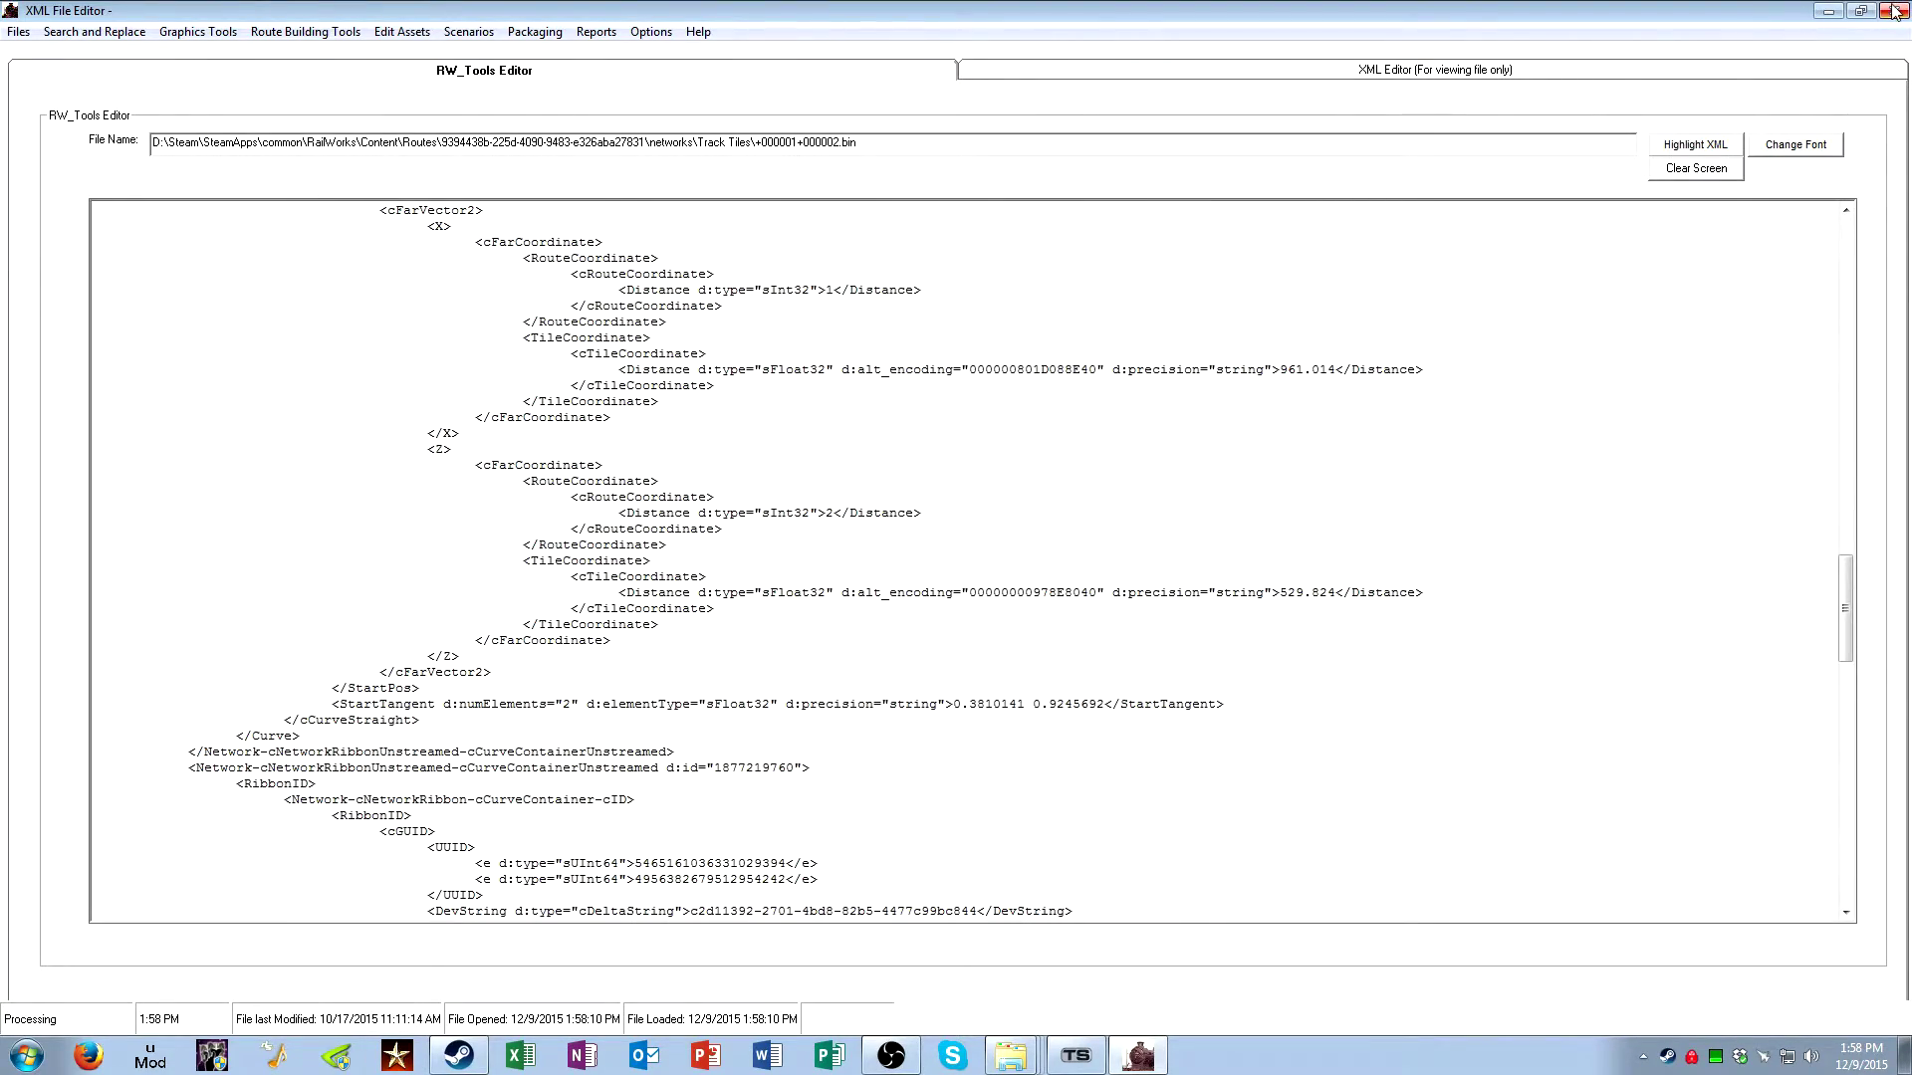
pyautogui.click(20, 32)
# Open networks\Tracks.bin in RW_Tools and maximize the editor
pyautogui.click(30, 60)
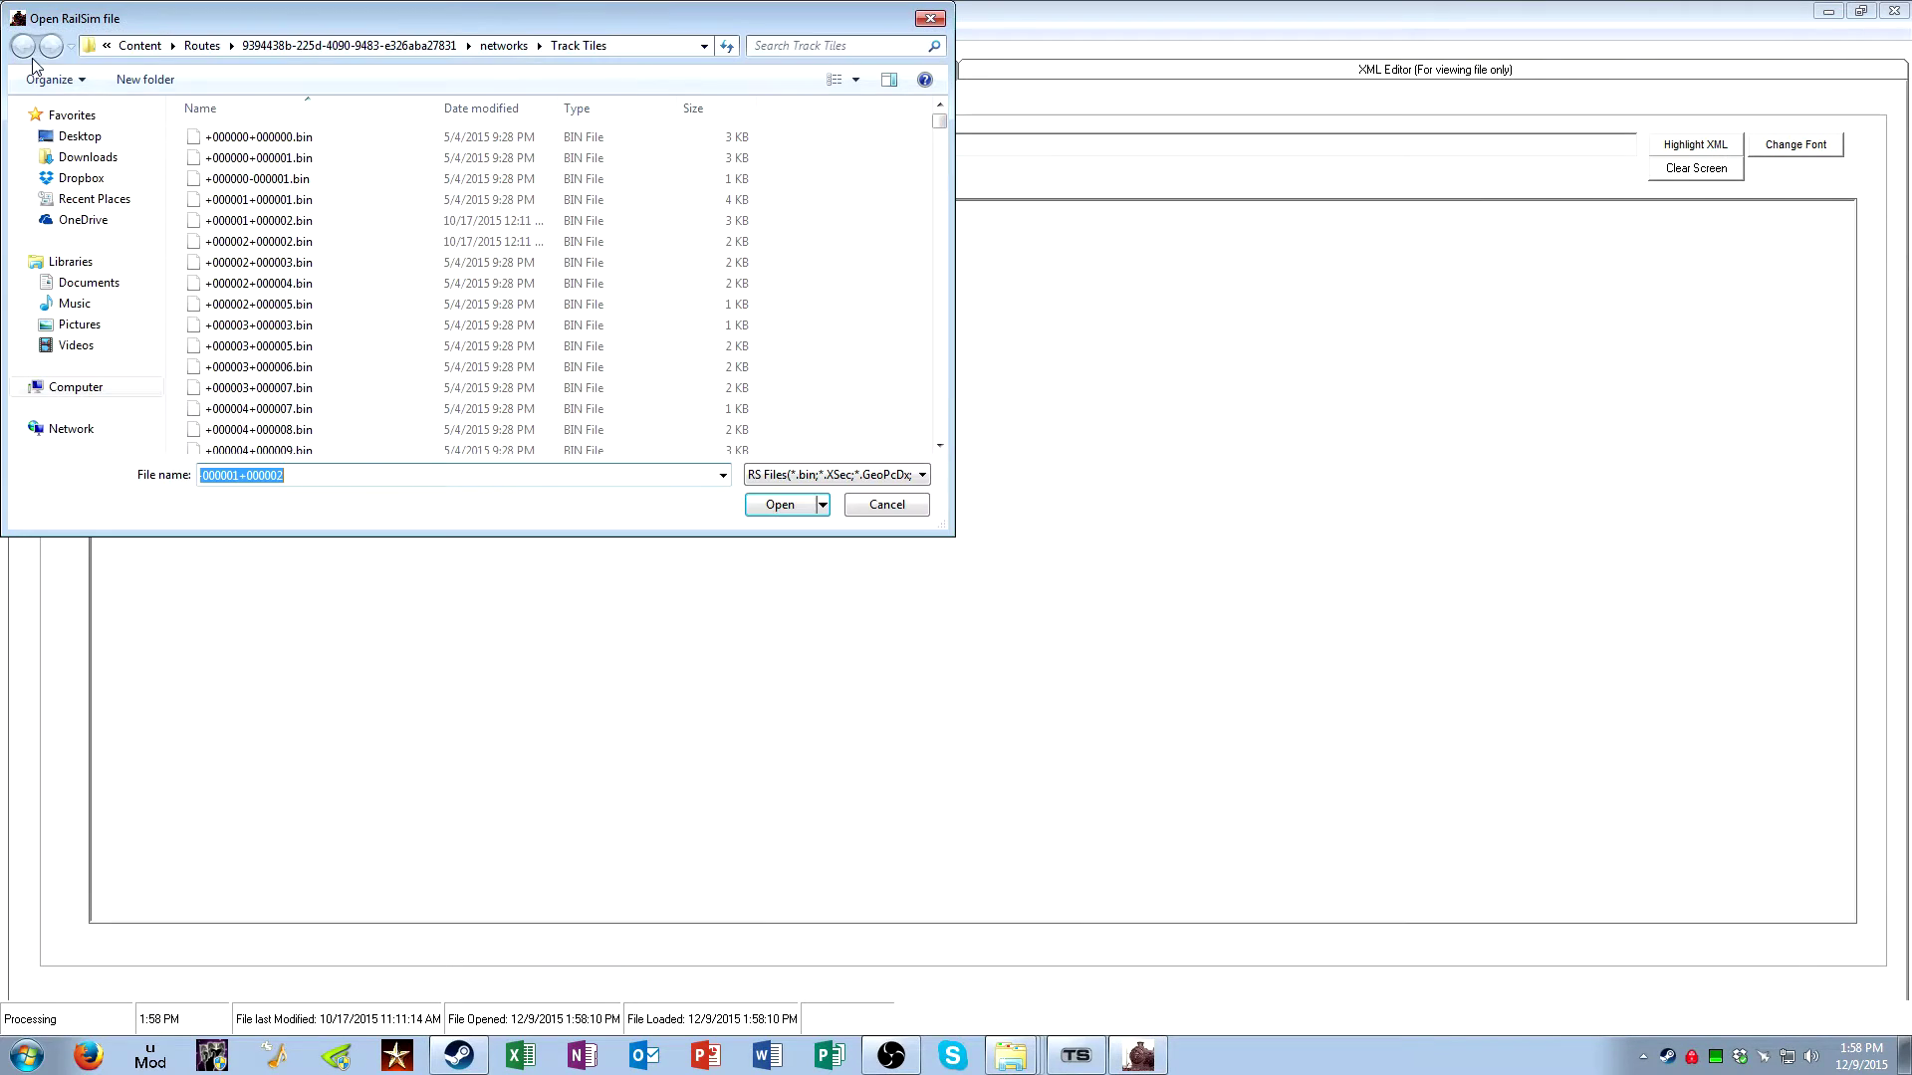
pyautogui.click(503, 45)
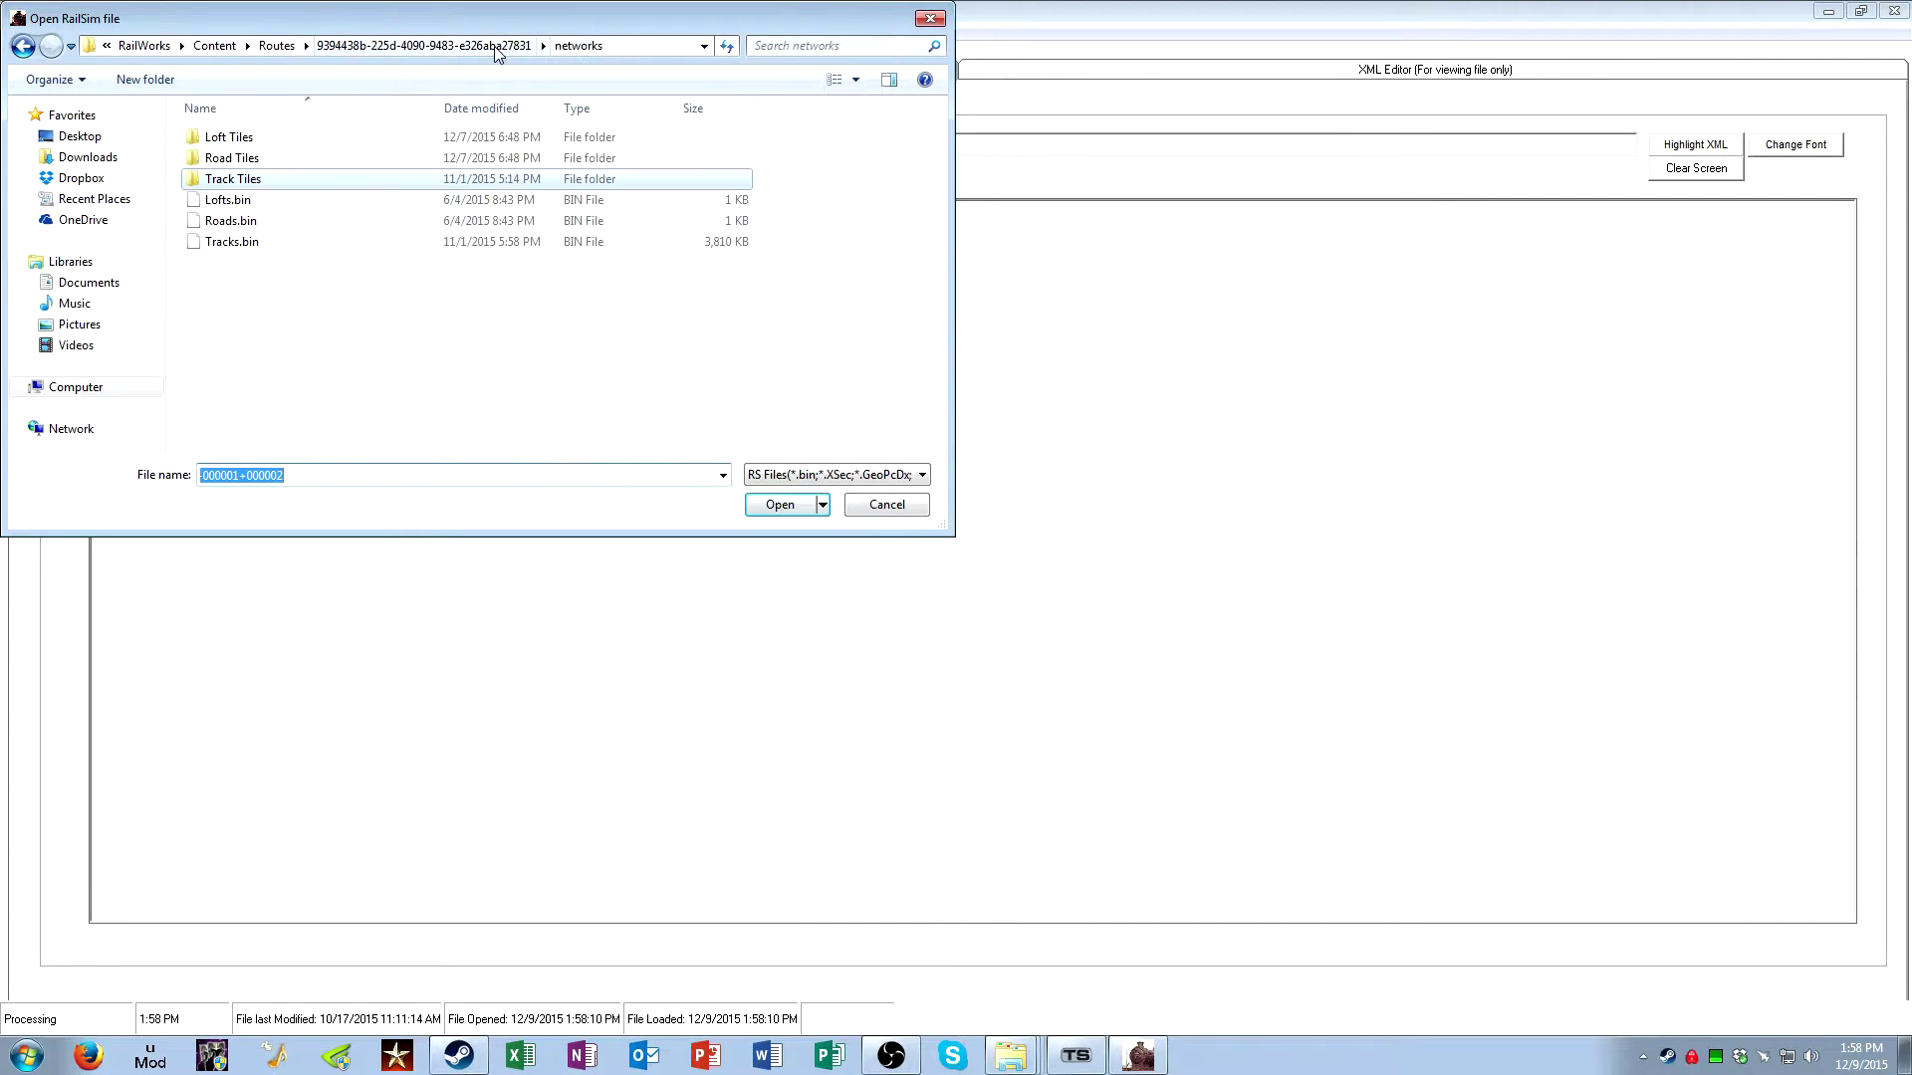
pyautogui.doubleClick(446, 244)
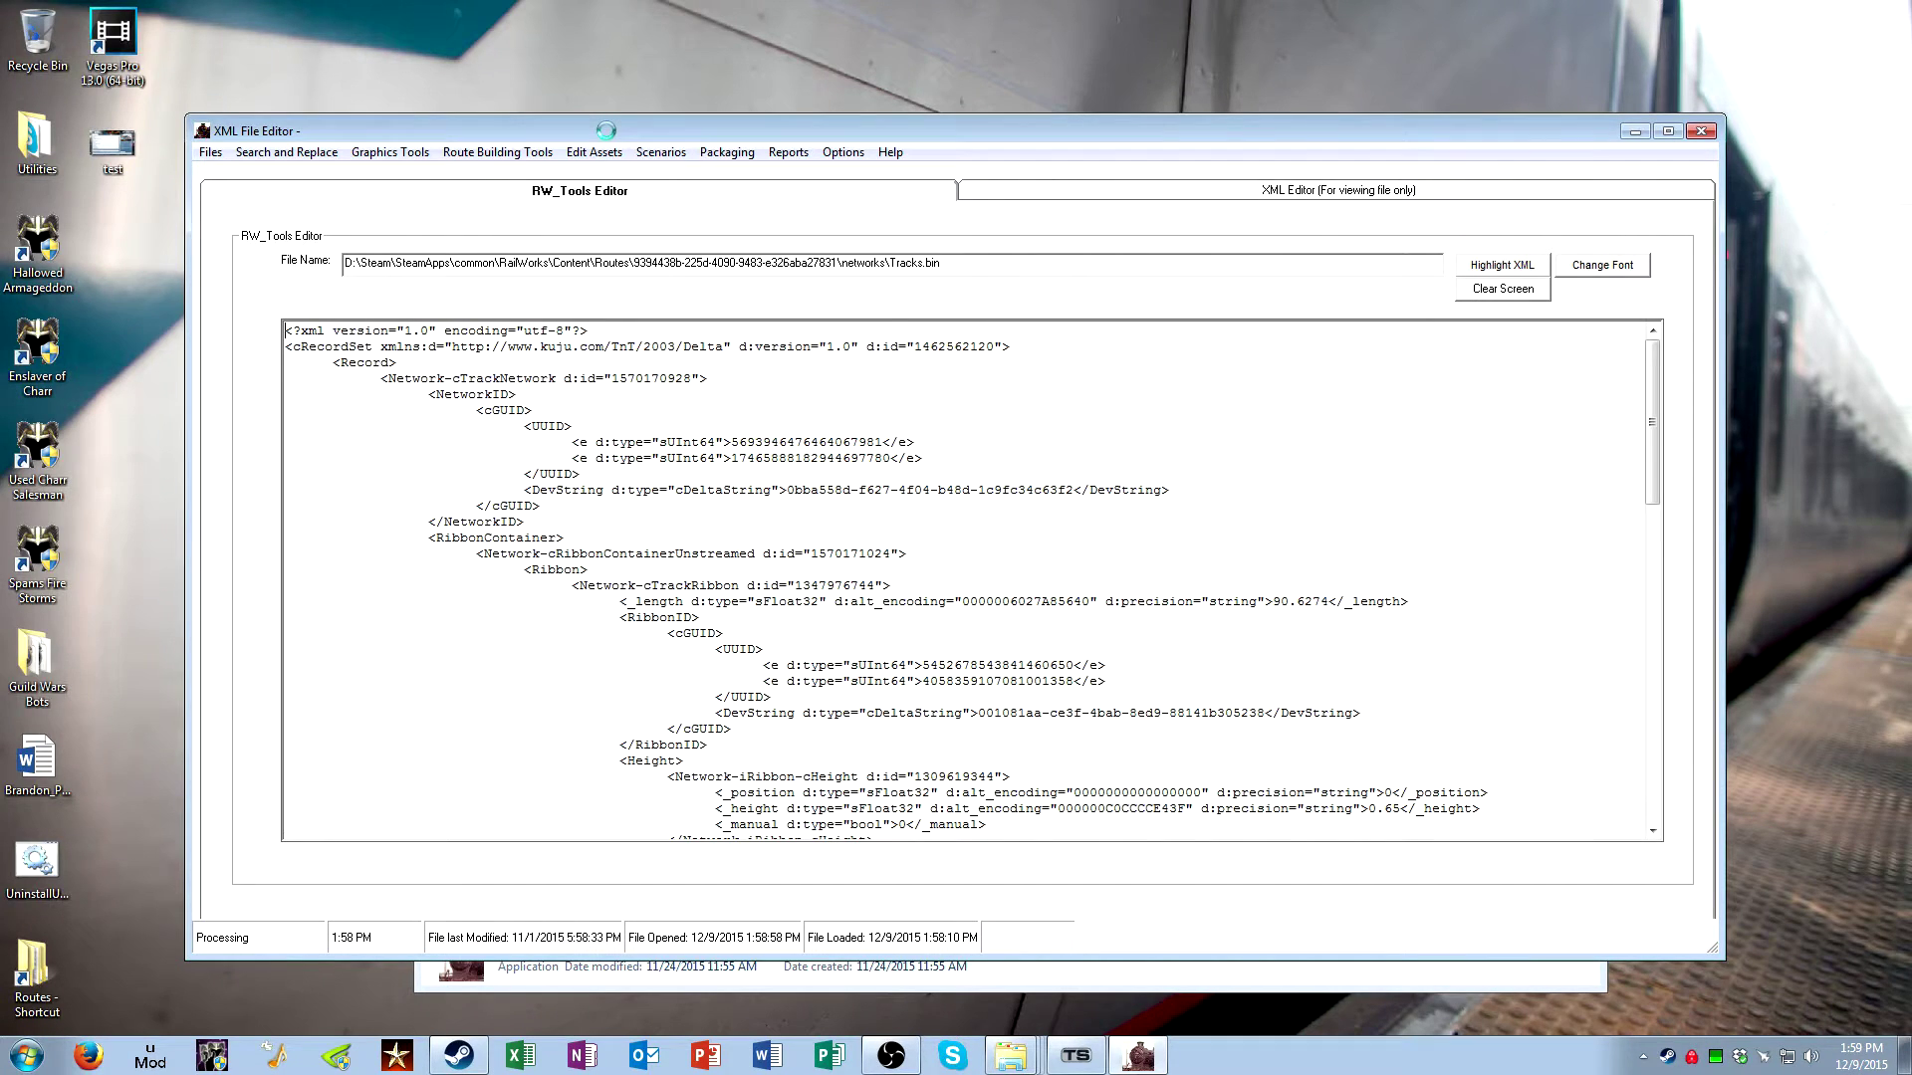
pyautogui.doubleClick(606, 131)
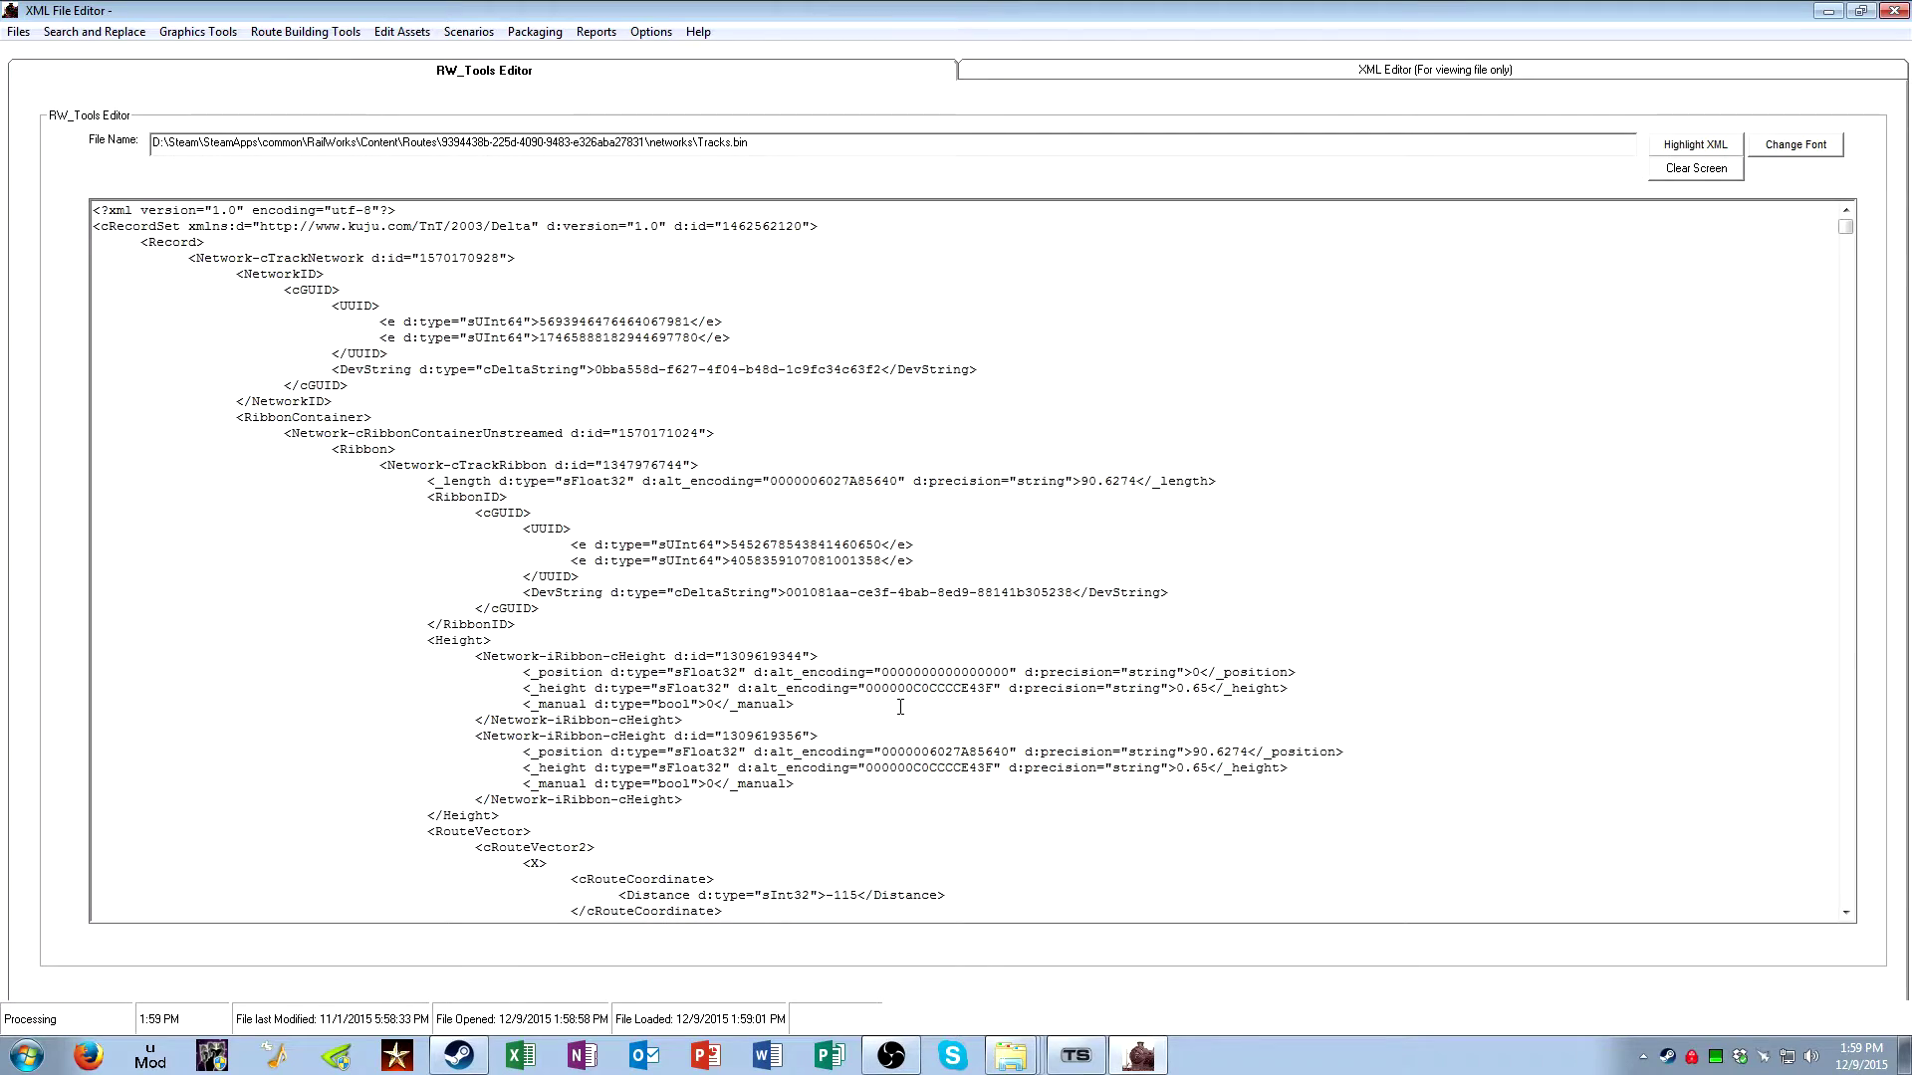
# Highlight the ribbon height 0.65, position 90.6274, and X/Z distances -115 and -17
pyautogui.scroll(-5, 1008, 665)
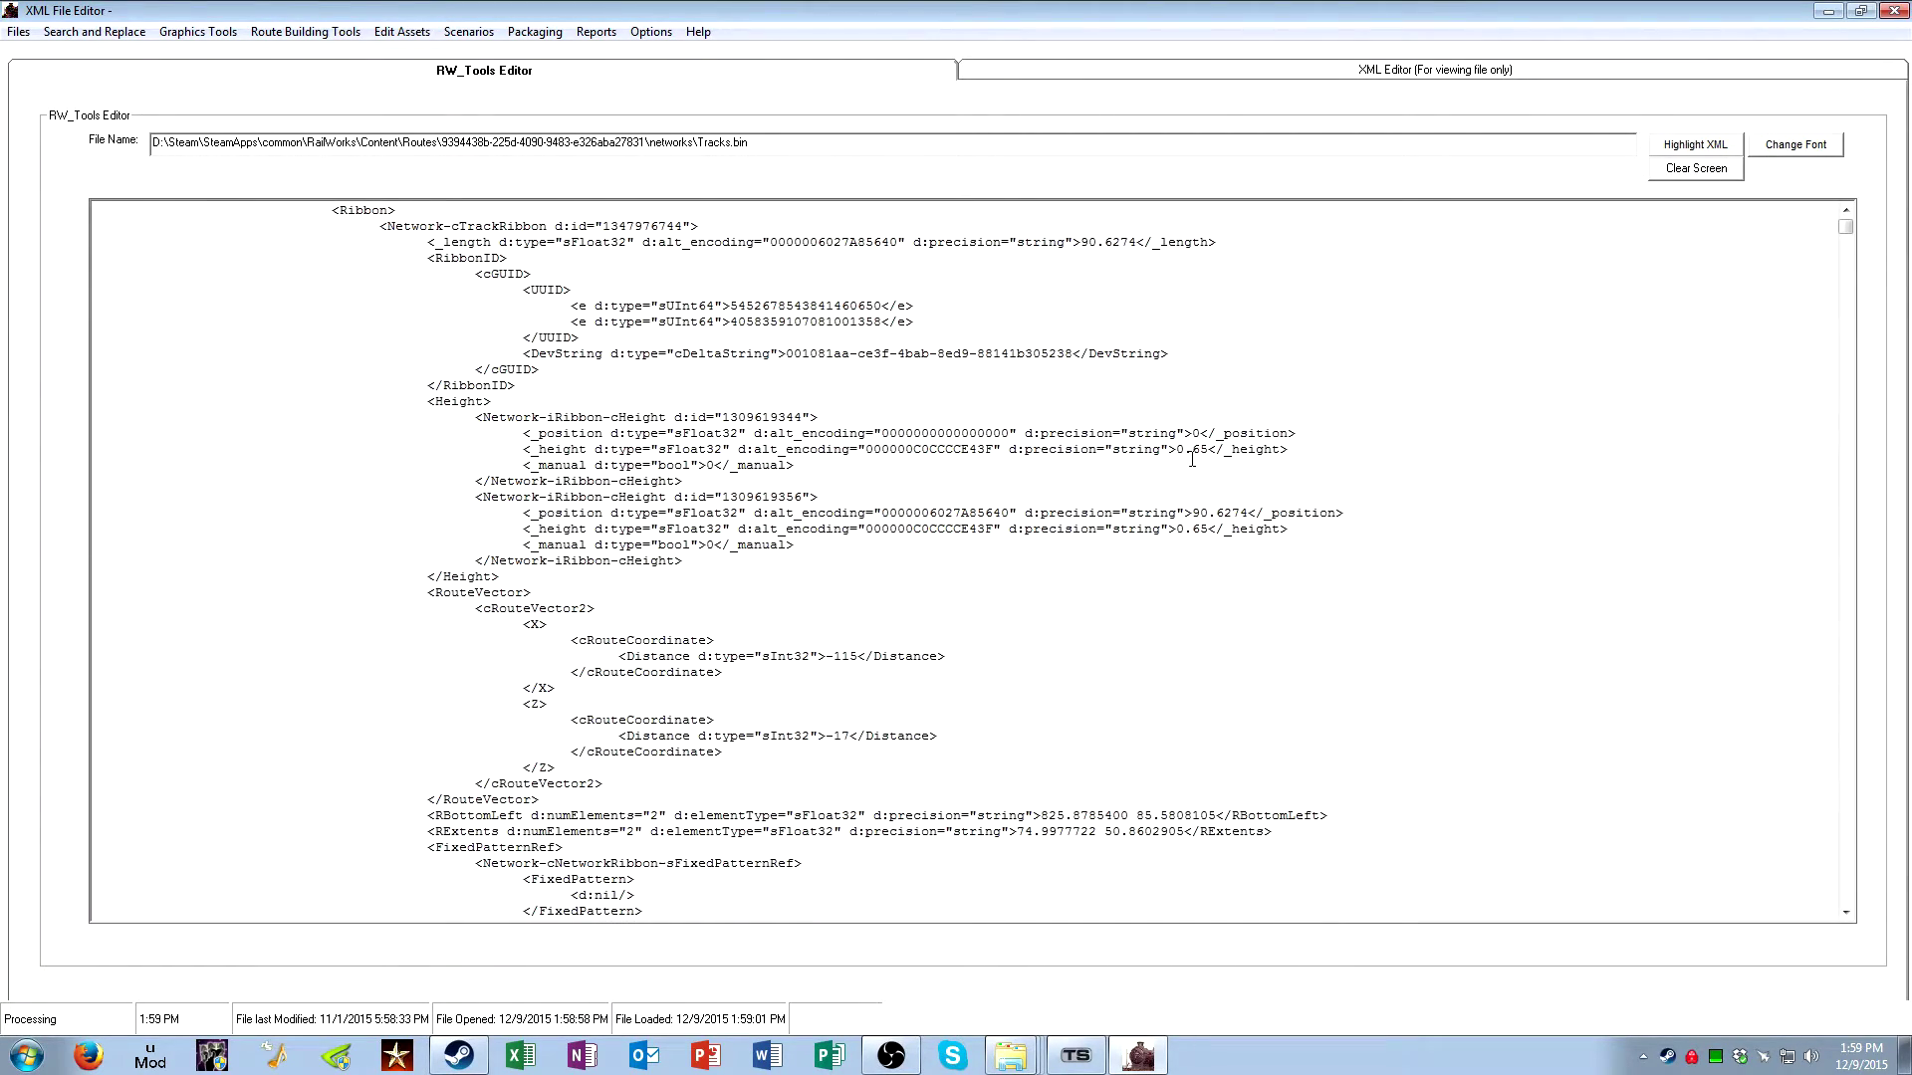
pyautogui.moveTo(1212, 449)
pyautogui.mouseDown()
pyautogui.moveTo(1145, 438)
pyautogui.moveTo(1178, 454)
pyautogui.mouseUp()
pyautogui.click(1210, 514)
pyautogui.scroll(-2, 1135, 614)
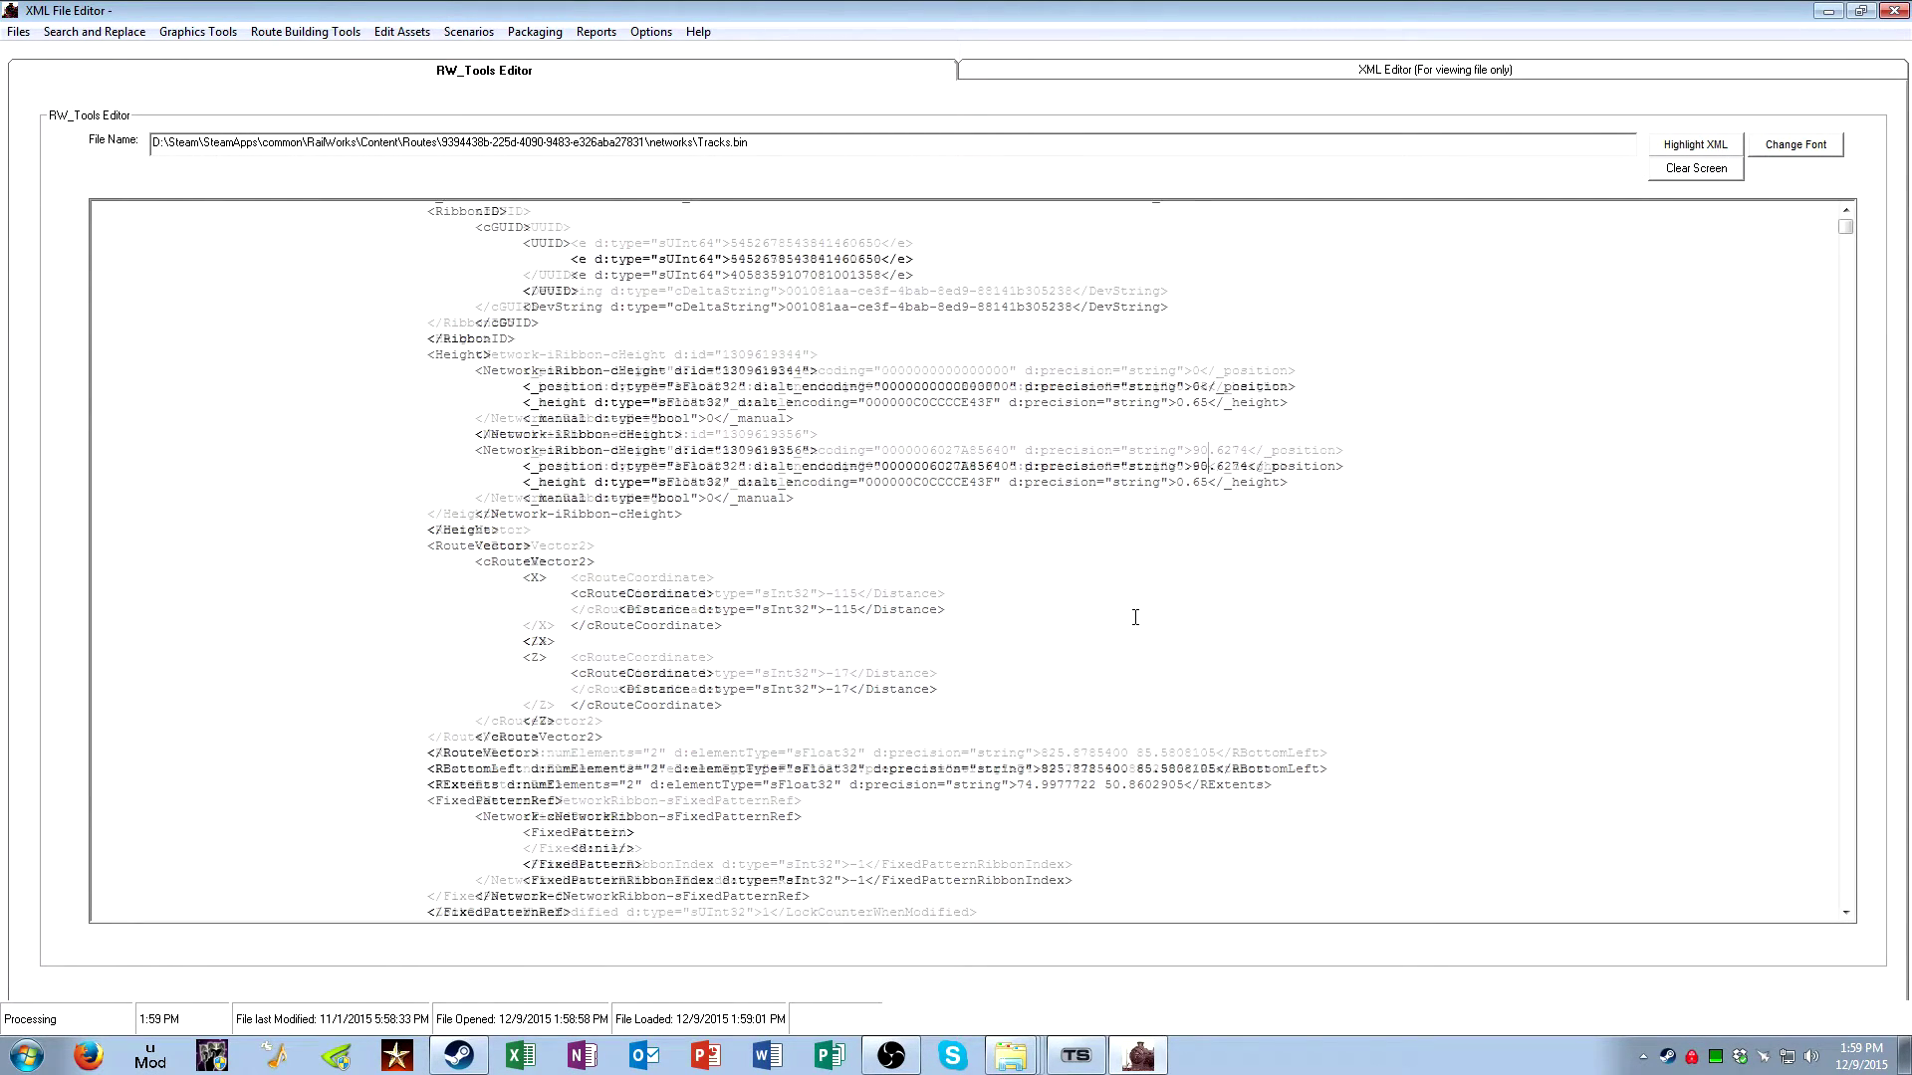
pyautogui.moveTo(859, 558); pyautogui.dragTo(826, 563)
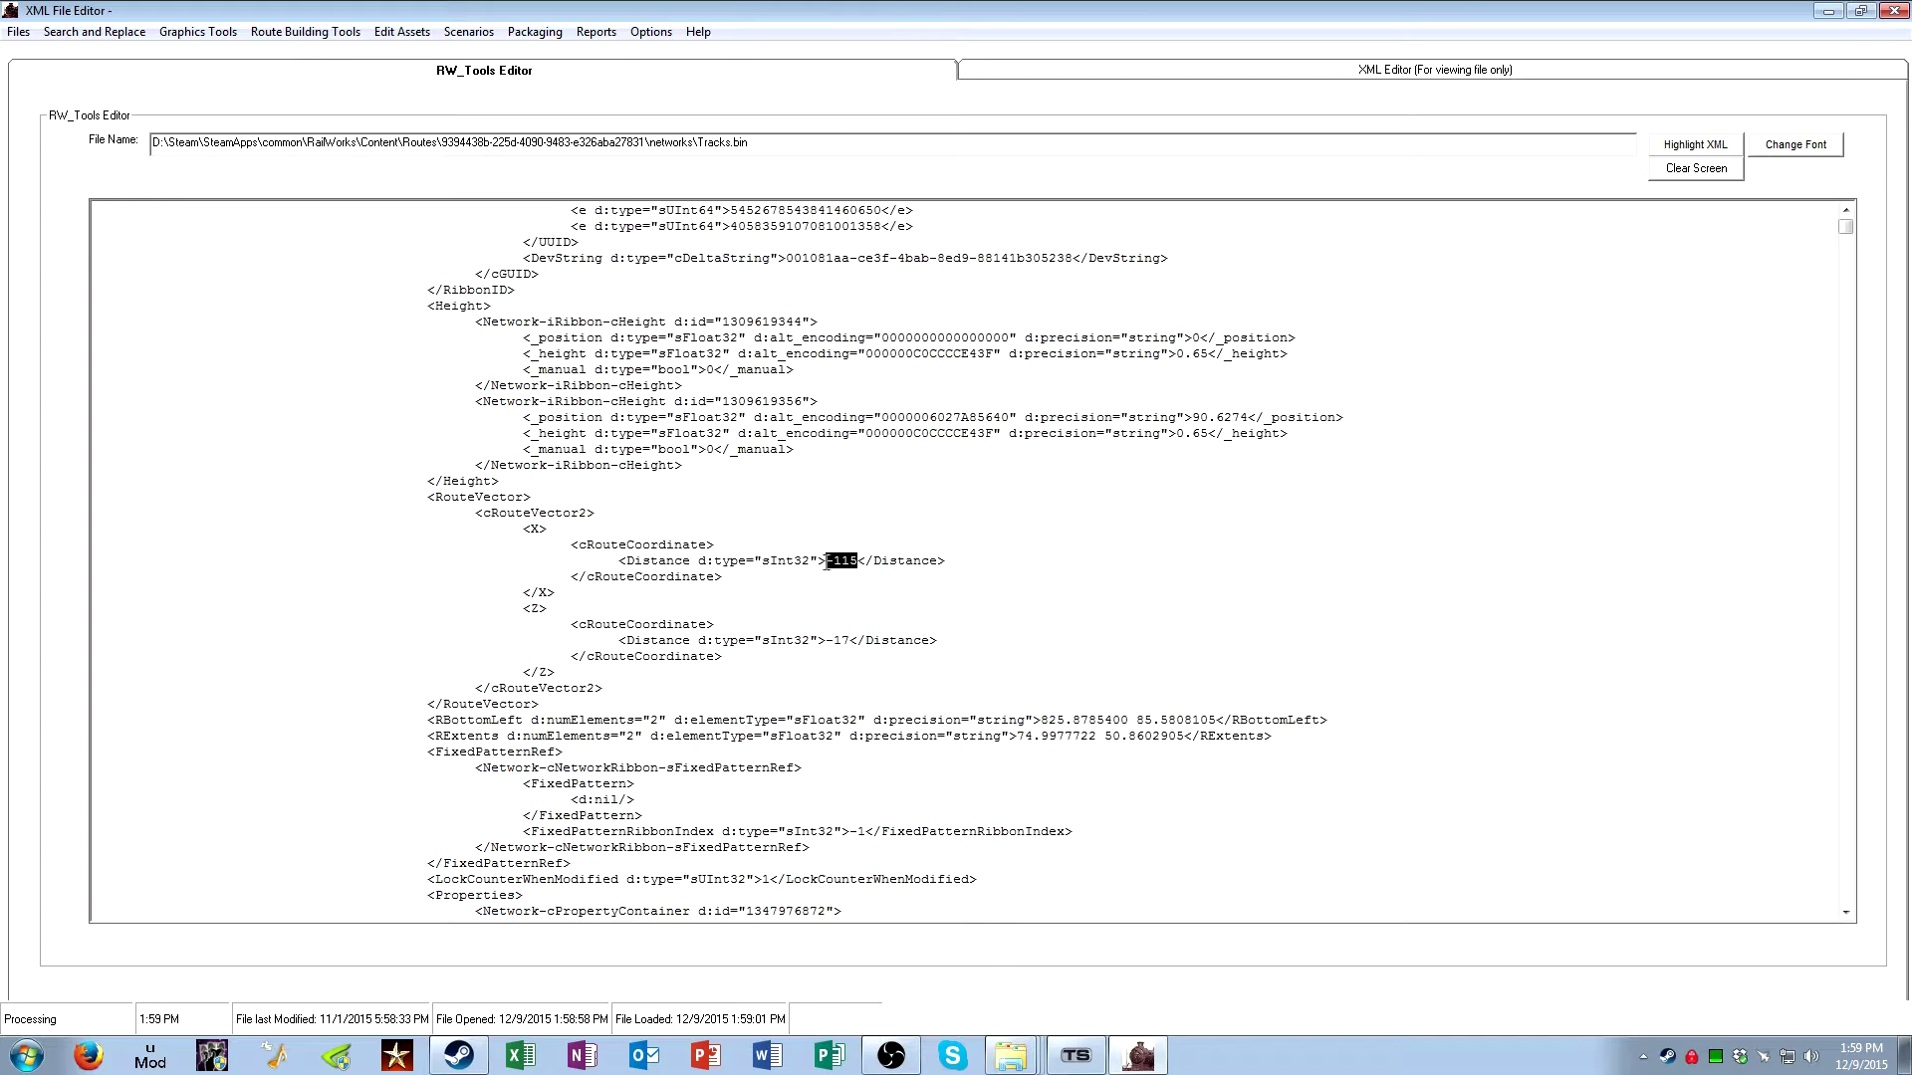
pyautogui.moveTo(851, 638); pyautogui.dragTo(824, 645)
pyautogui.click(1224, 593)
pyautogui.moveTo(680, 693); pyautogui.dragTo(334, 307)
pyautogui.moveTo(862, 565); pyautogui.dragTo(826, 565)
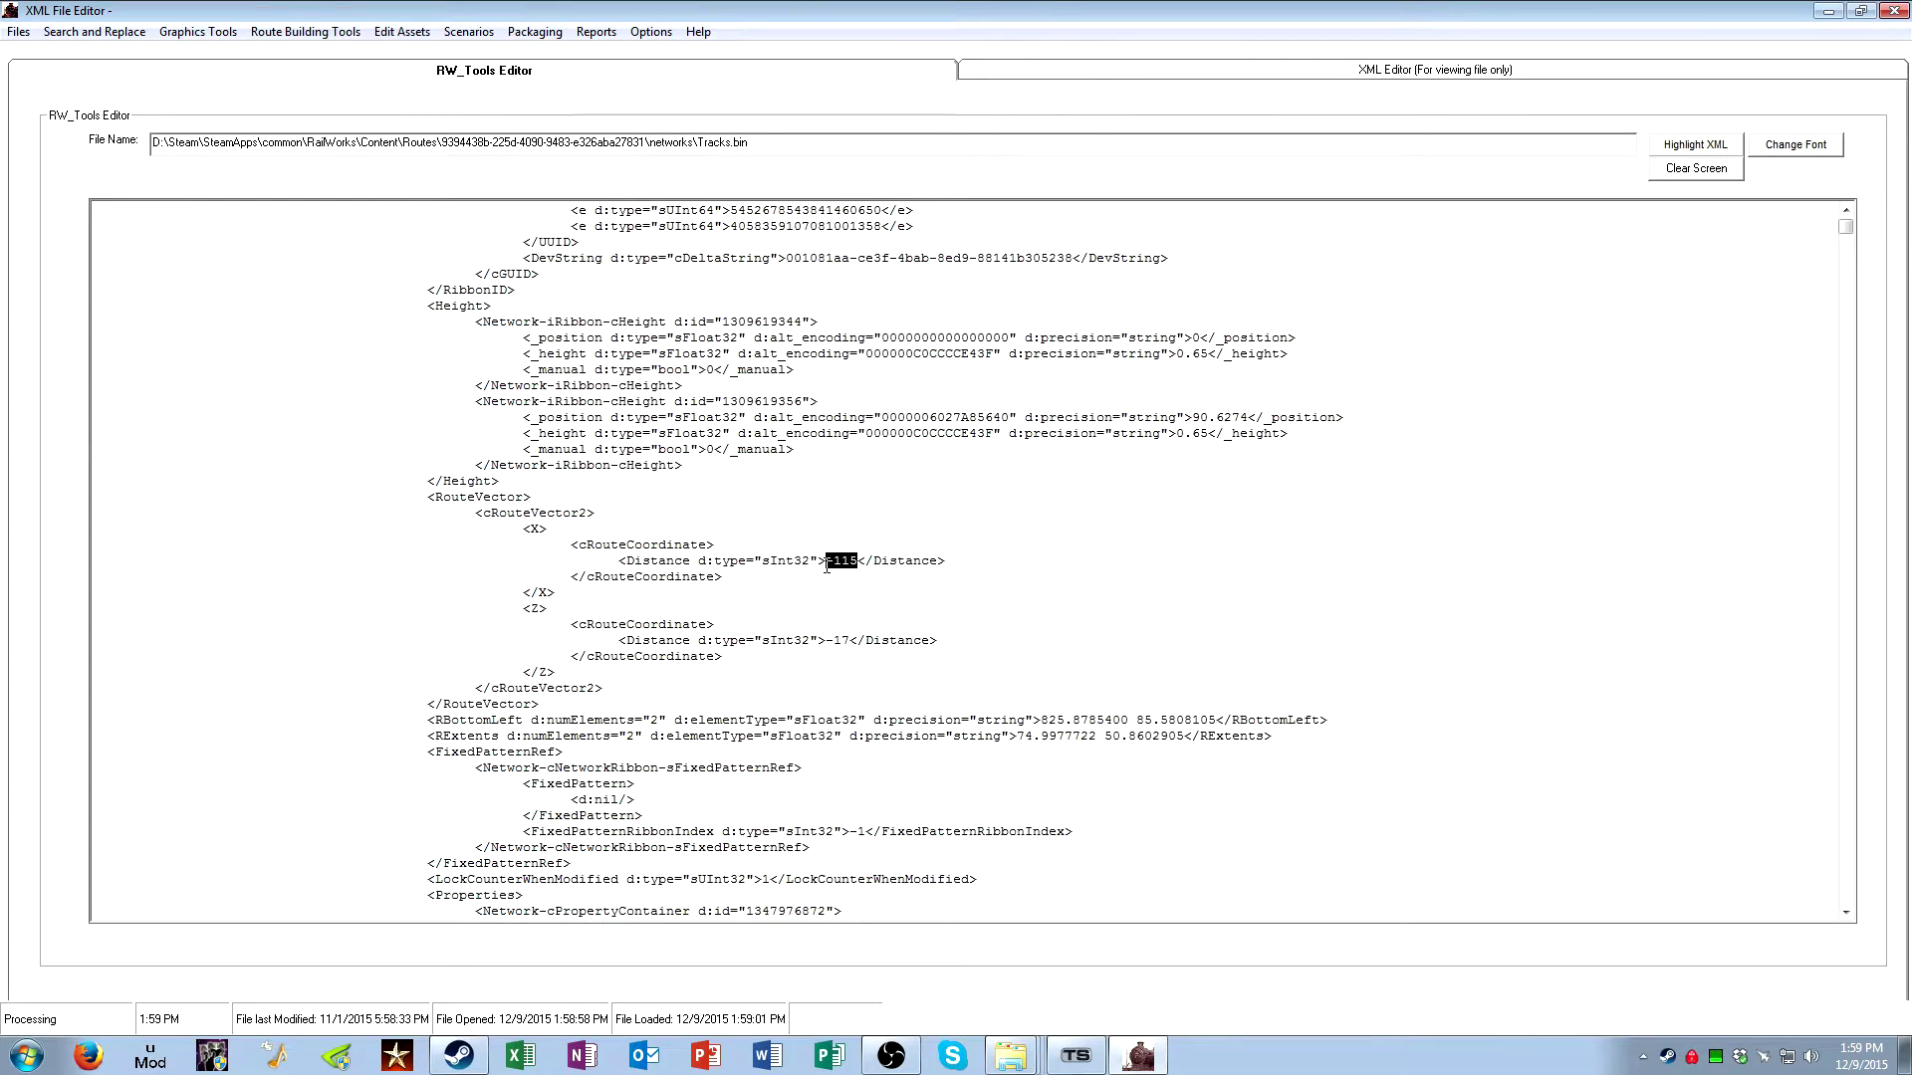
pyautogui.click(857, 634)
pyautogui.moveTo(1208, 445); pyautogui.dragTo(1183, 435)
pyautogui.click(1212, 491)
# Review the RBottomLeft, RExtents and TrackRule blueprint lines, then close the XML File Editor
pyautogui.scroll(-3, 1252, 709)
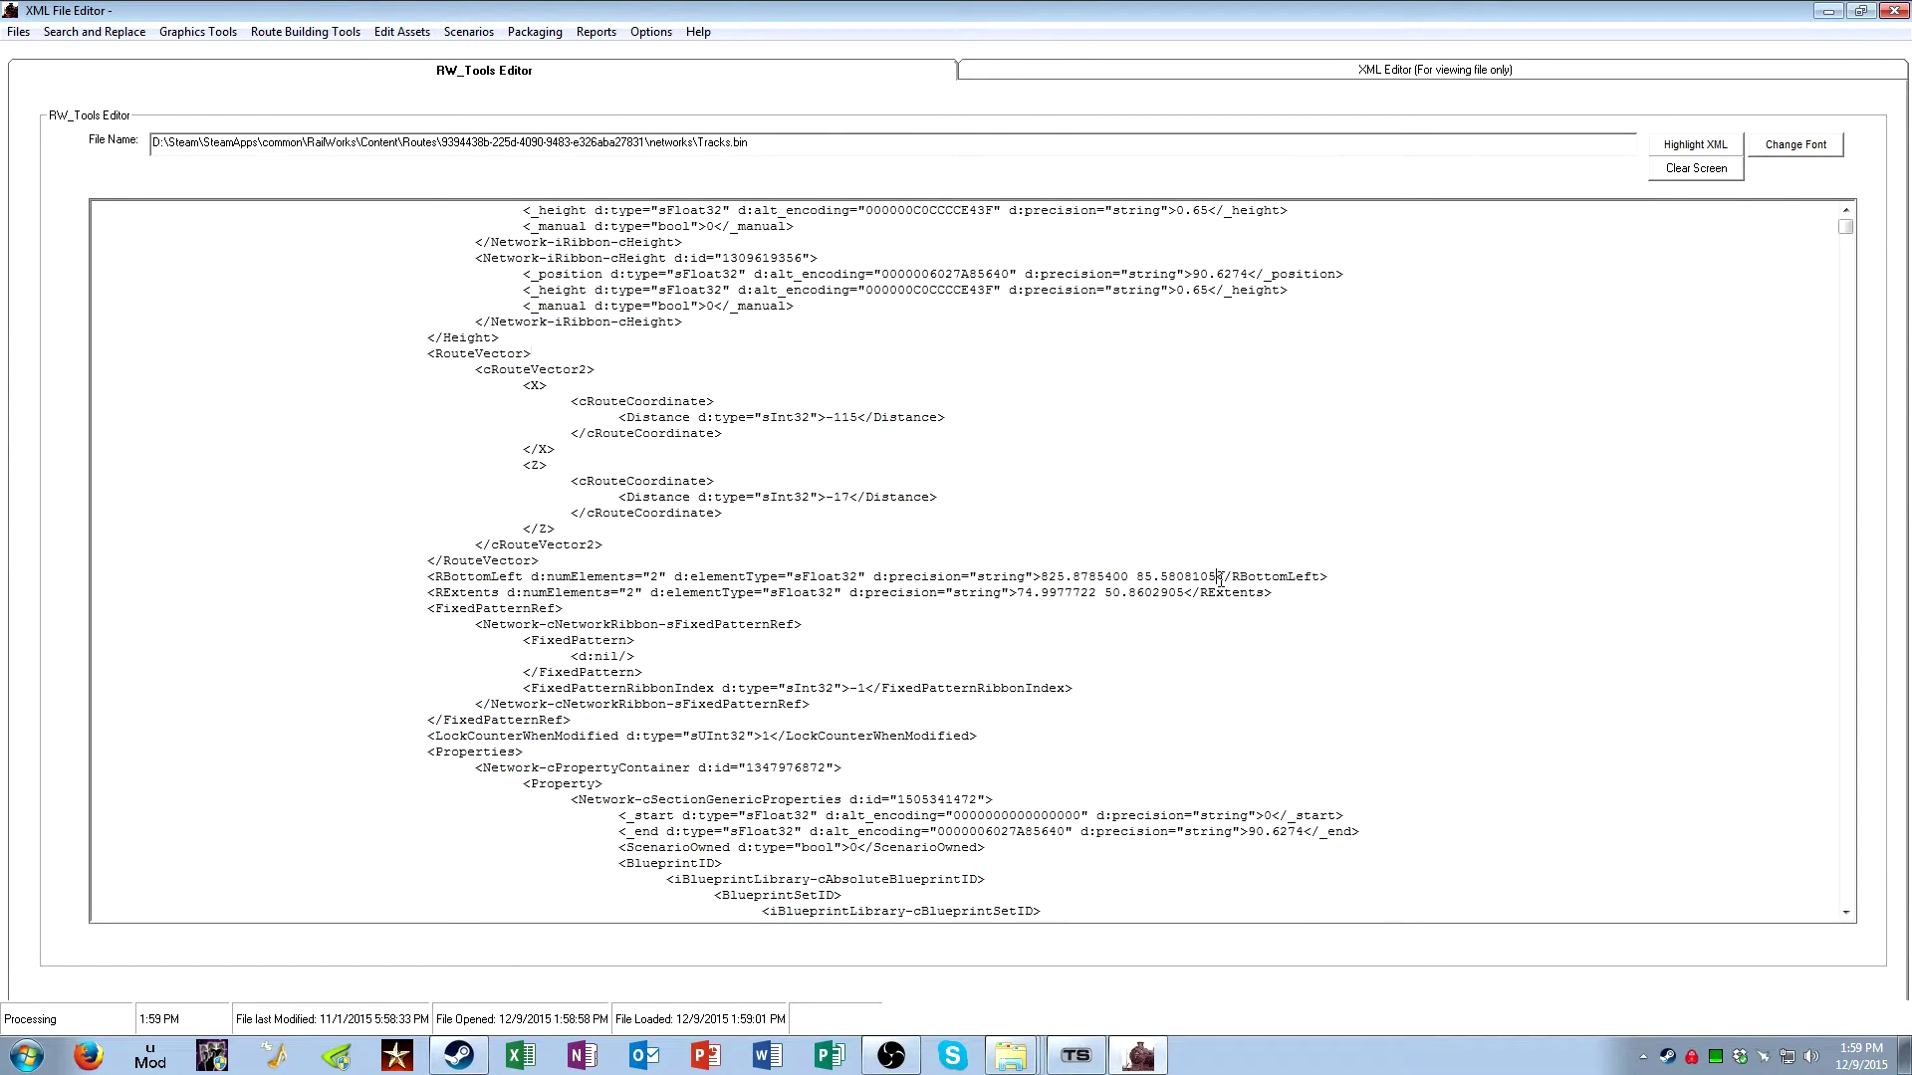
pyautogui.moveTo(1220, 577); pyautogui.dragTo(1051, 578)
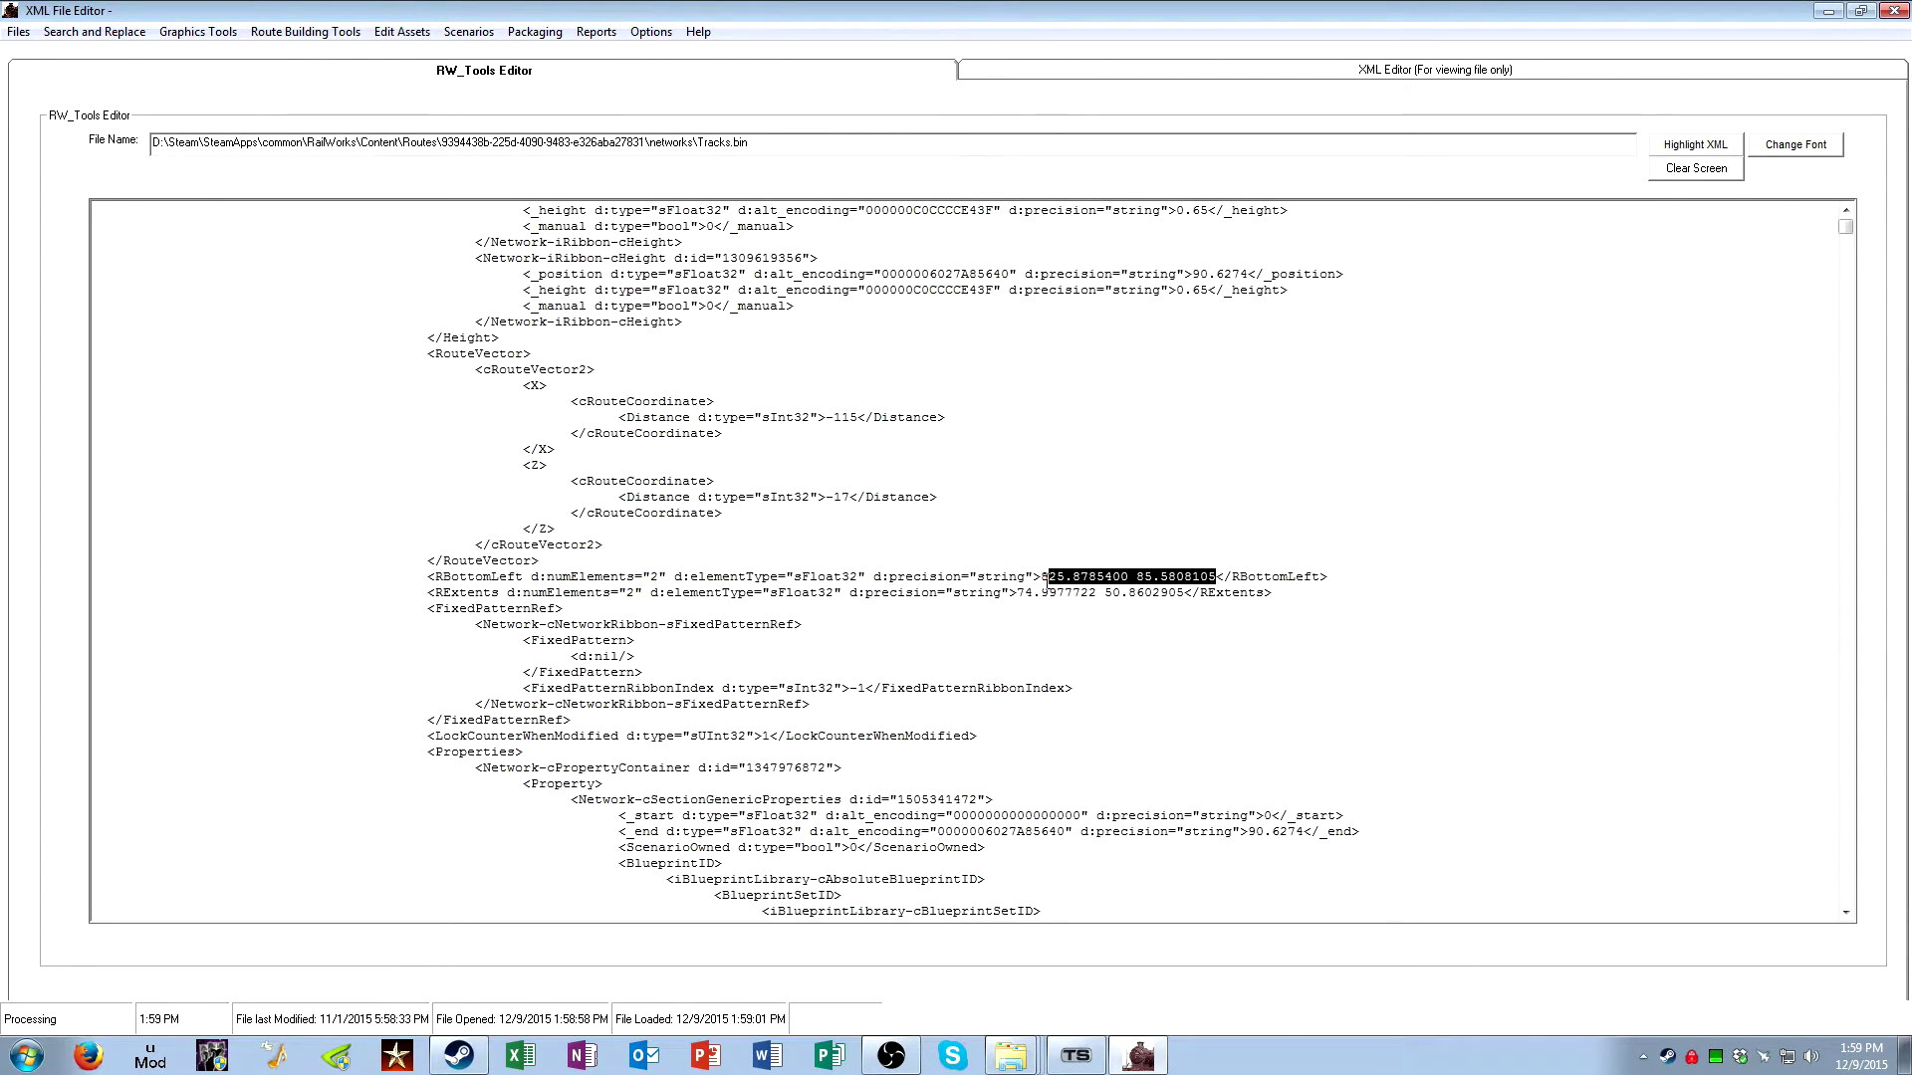
pyautogui.moveTo(1186, 597); pyautogui.dragTo(1115, 609)
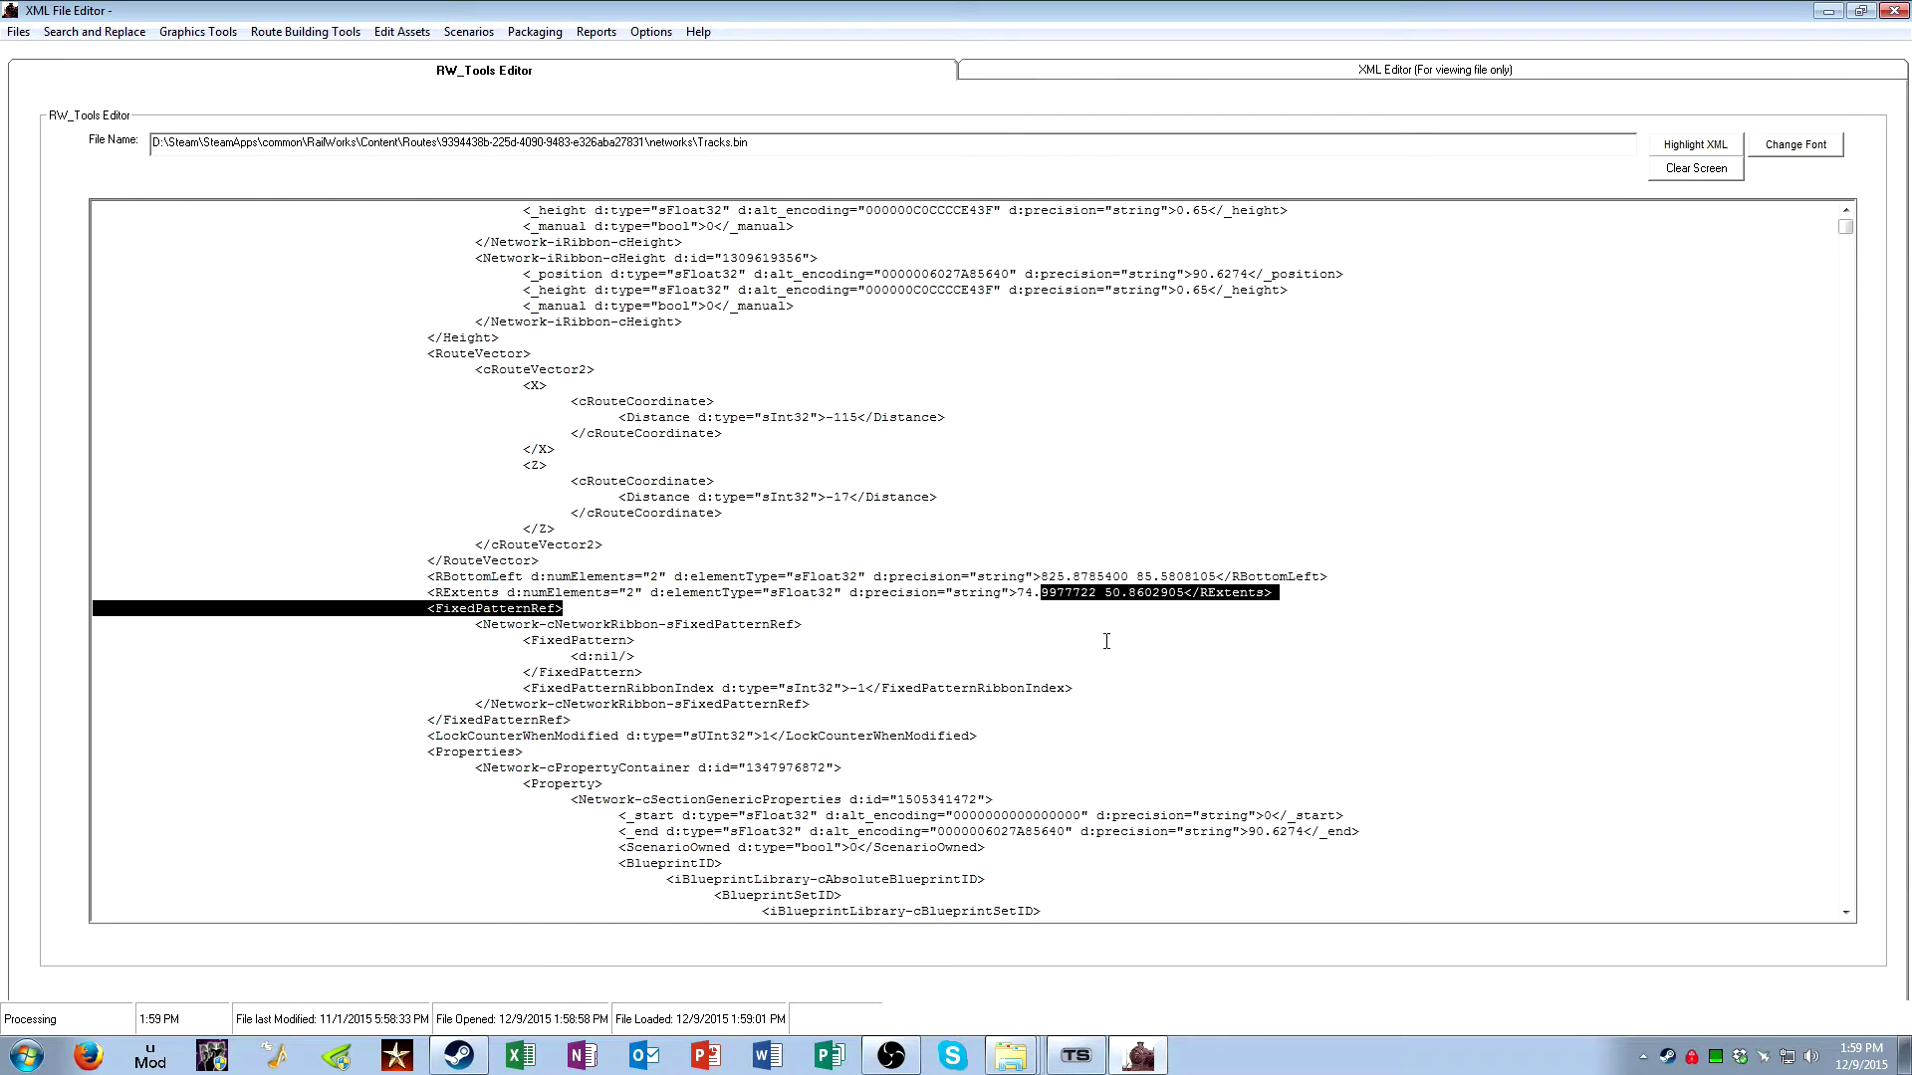
pyautogui.click(1116, 637)
pyautogui.scroll(-3, 1123, 632)
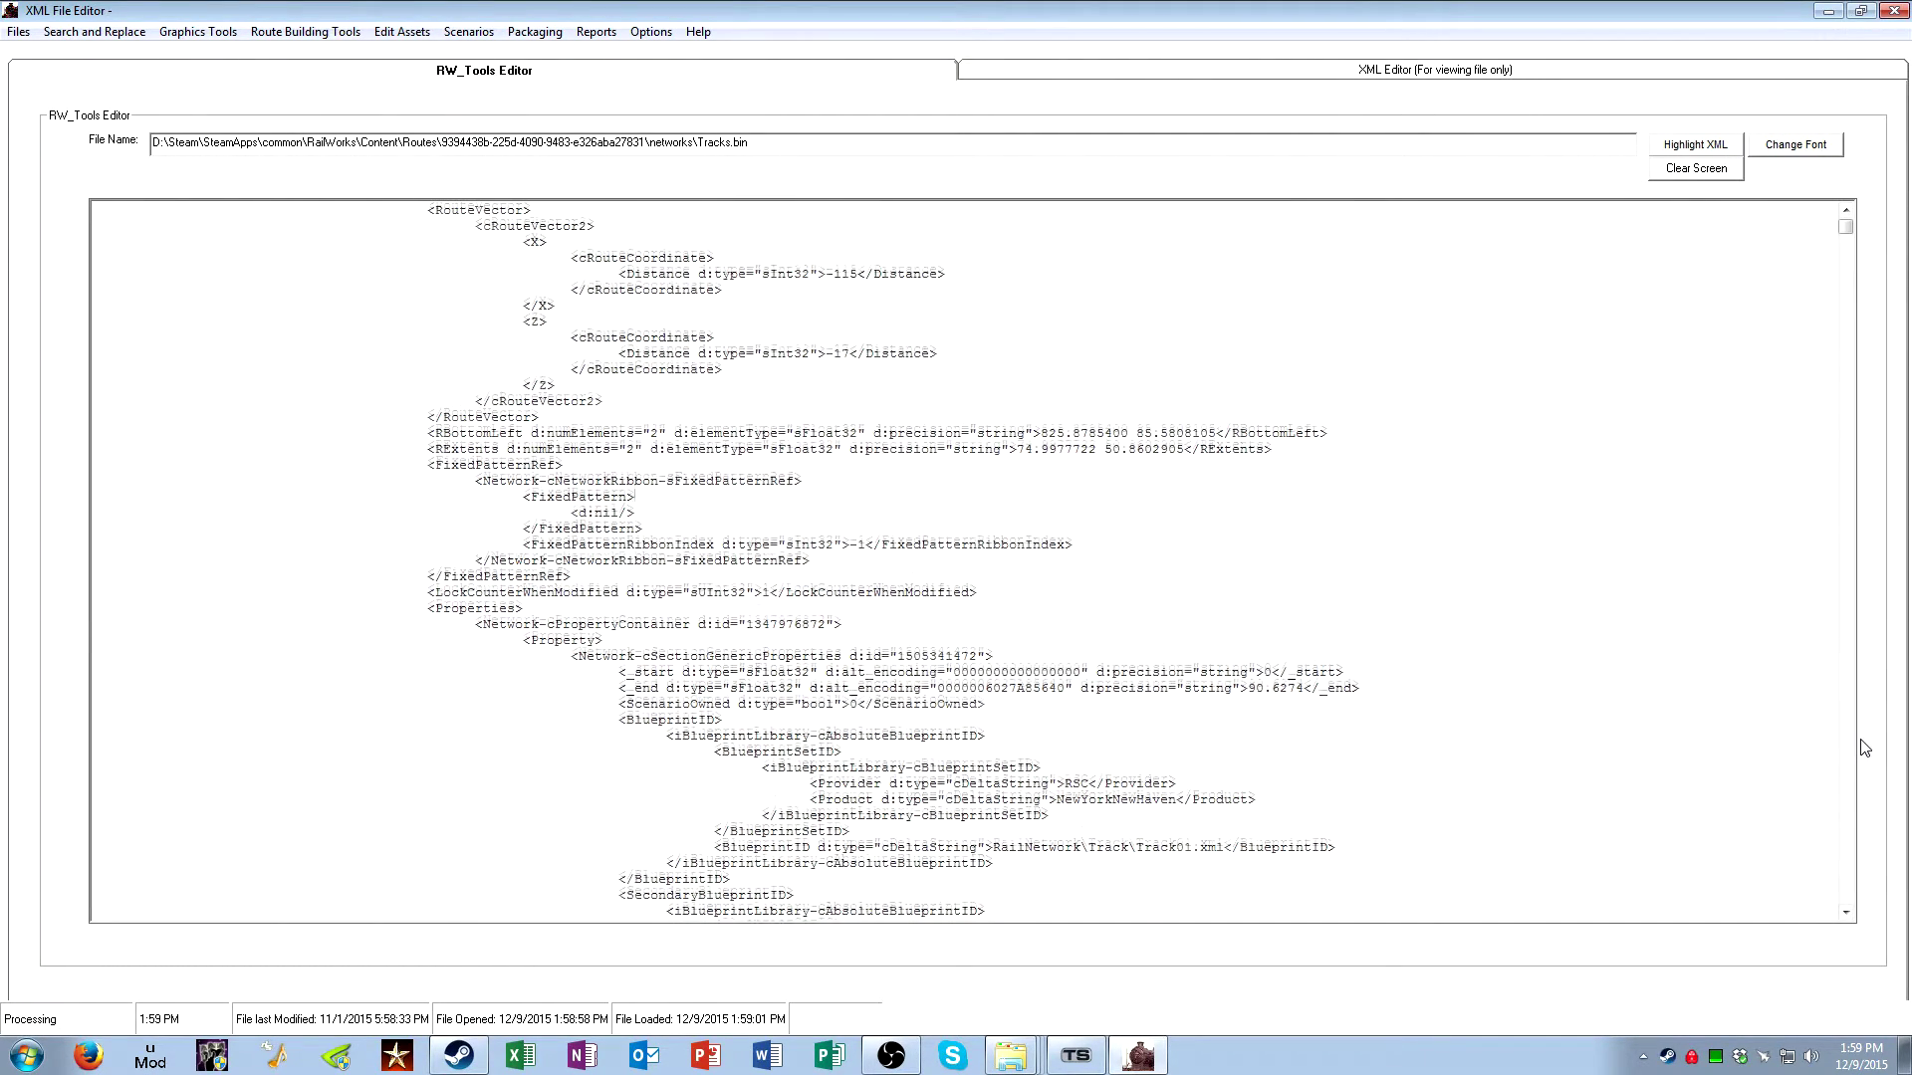
pyautogui.scroll(-3, 1248, 440)
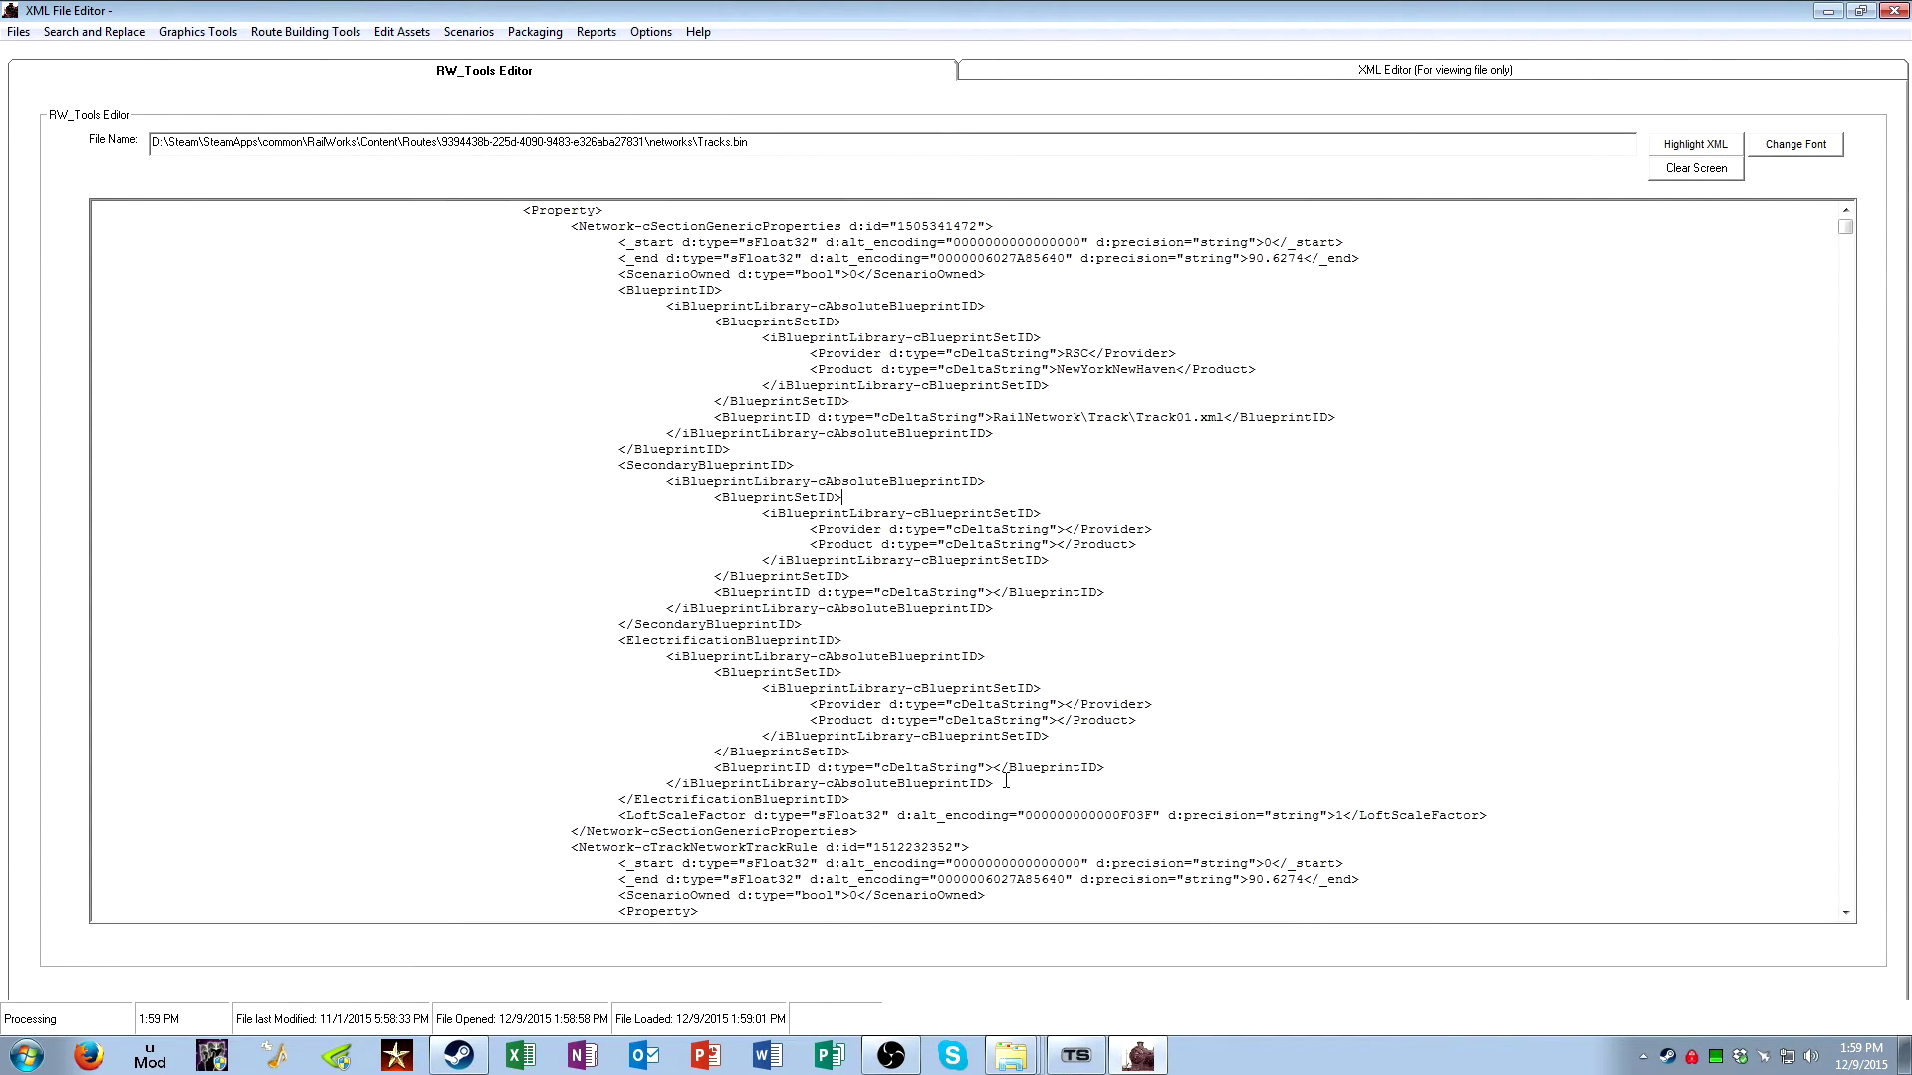
pyautogui.scroll(-1, 1006, 780)
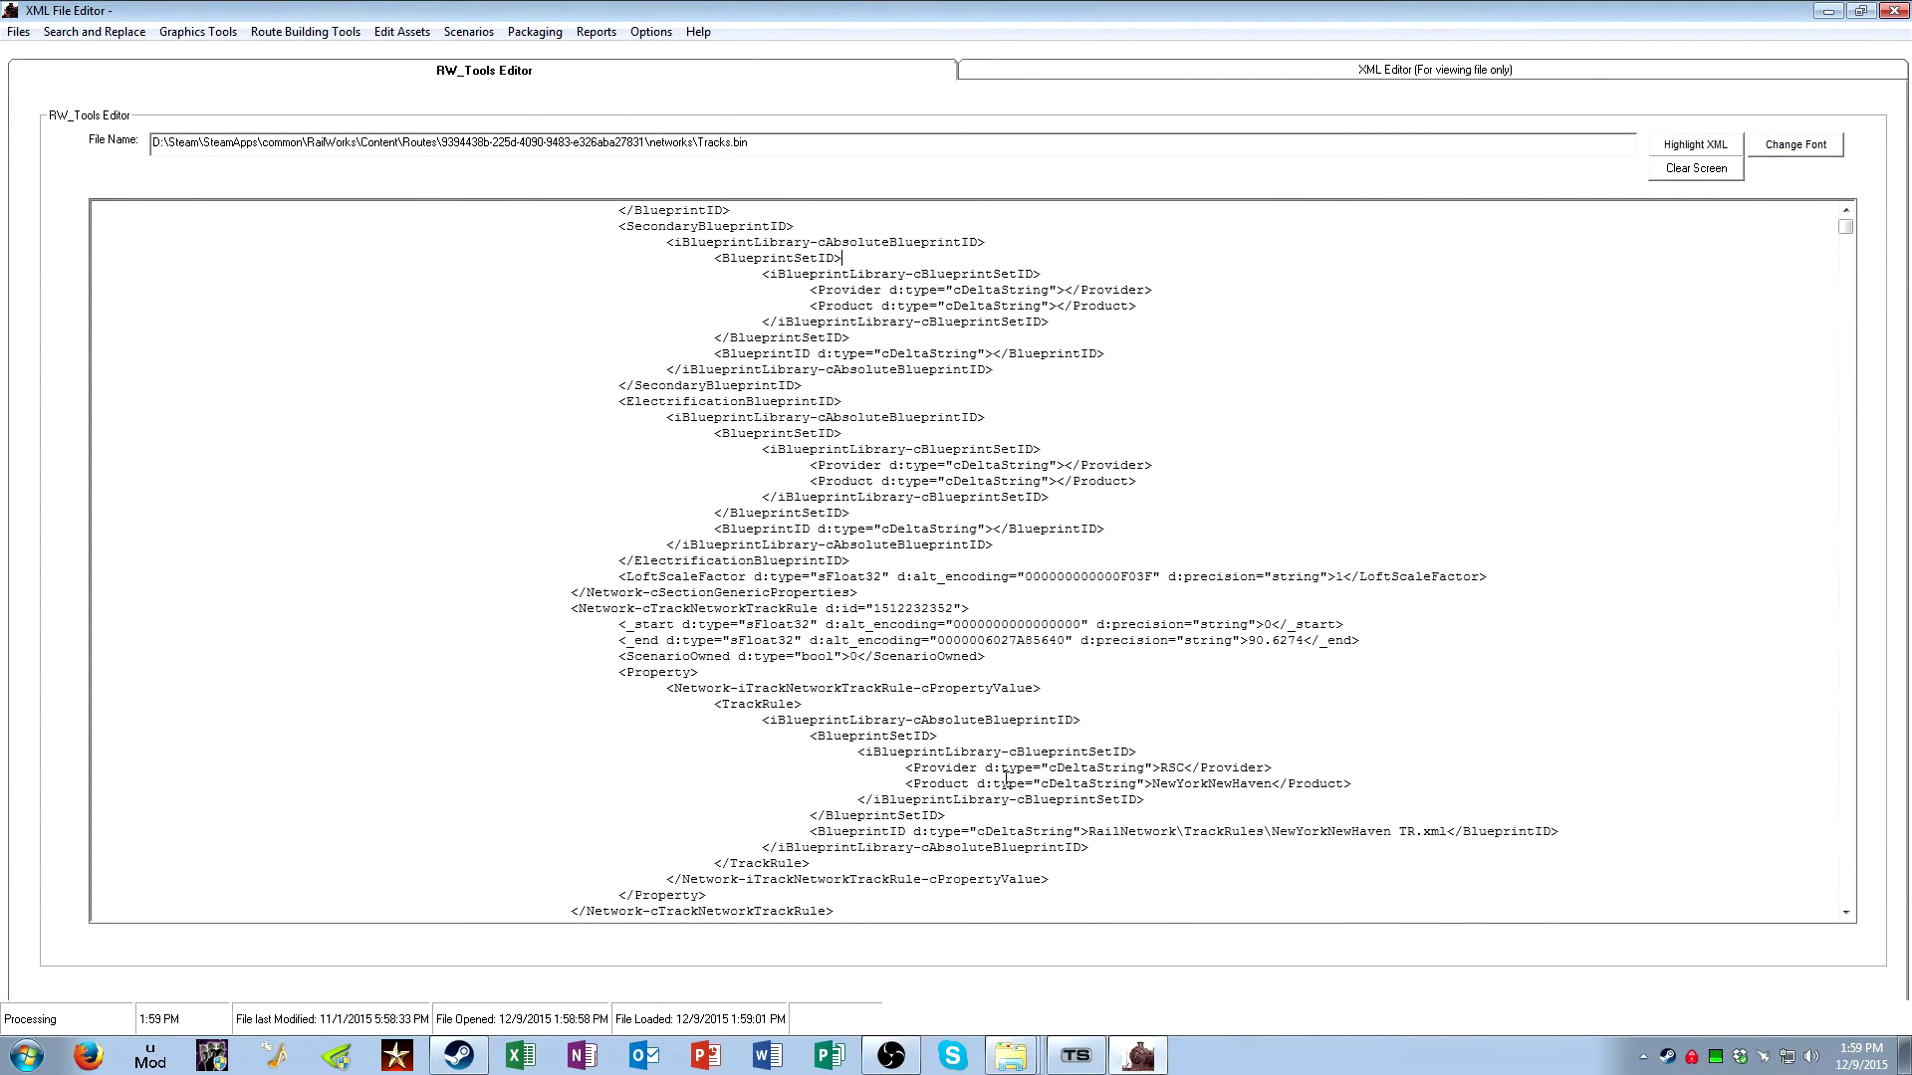
pyautogui.moveTo(1122, 837); pyautogui.dragTo(1004, 787)
pyautogui.click(620, 687)
pyautogui.click(1894, 10)
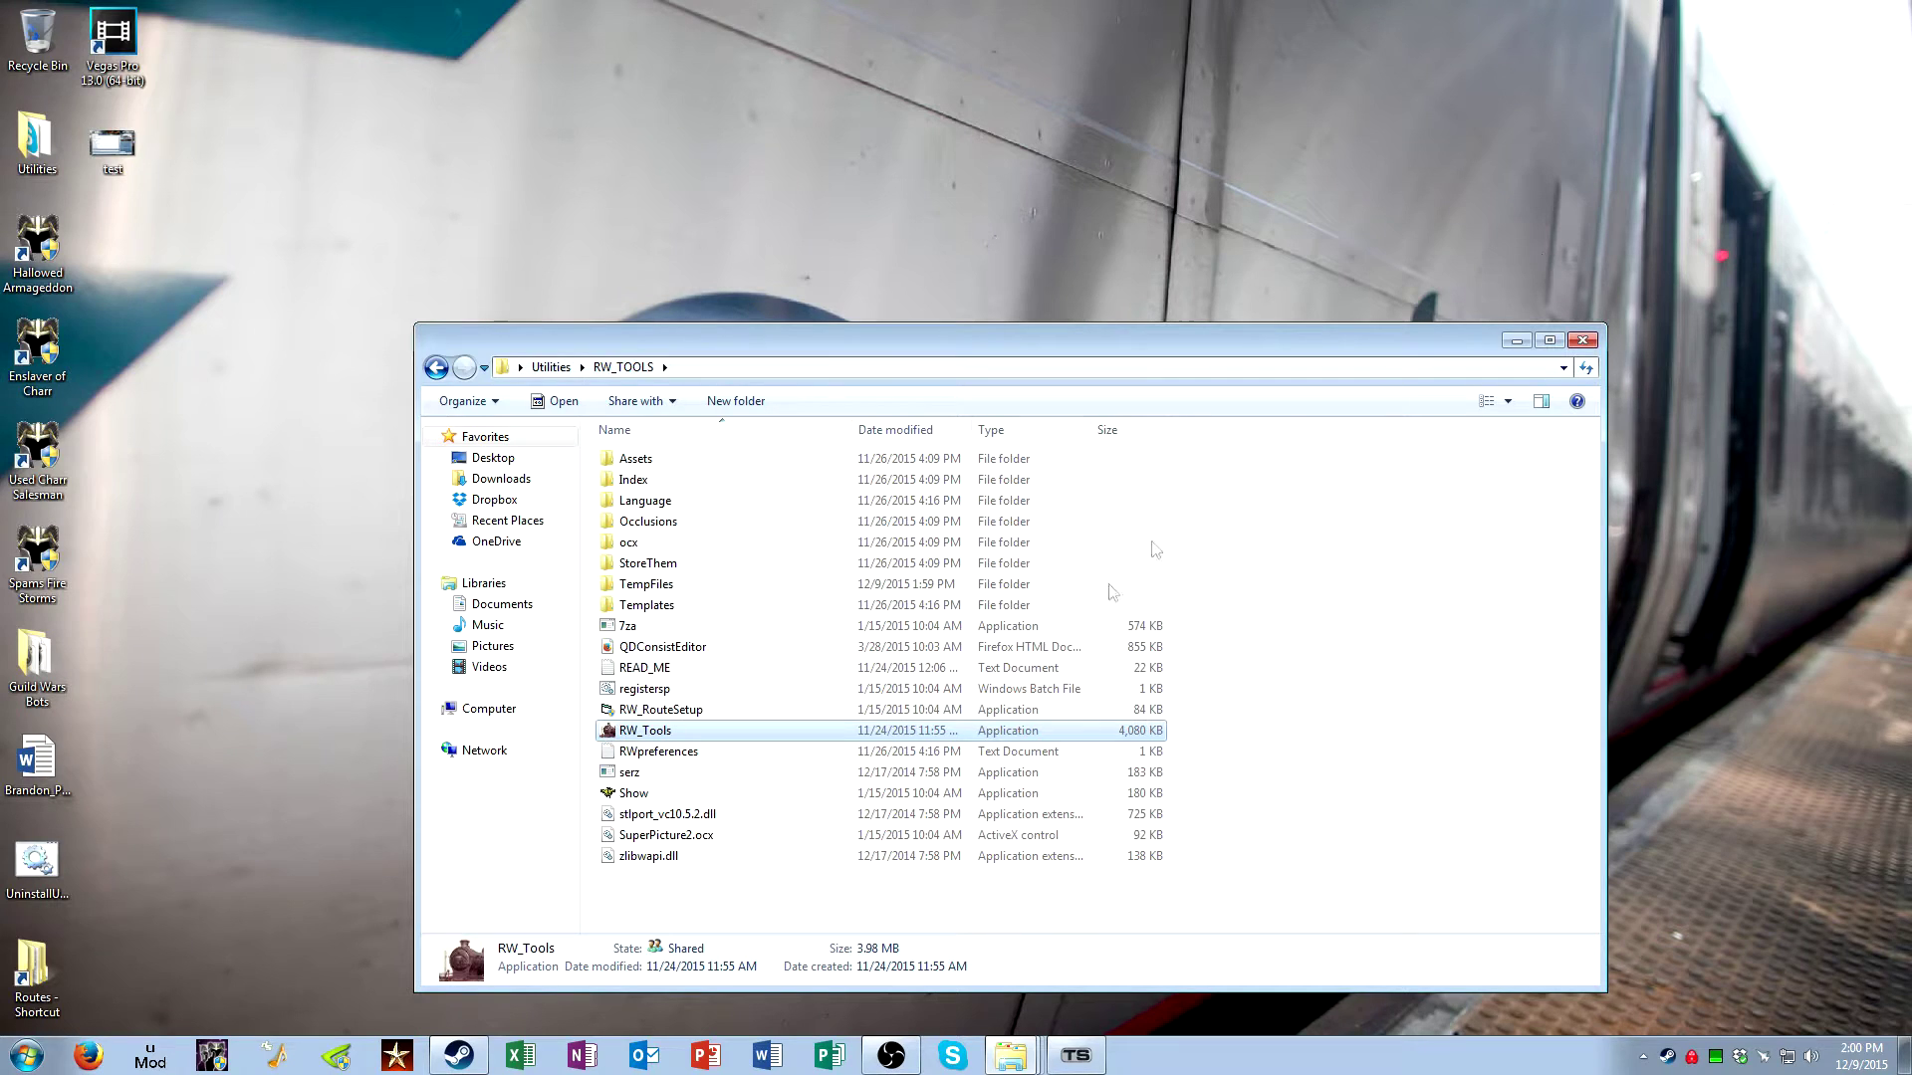
# Go back from Track Tiles to the route folder and open RouteInformation
pyautogui.hotkey('alt', 'Tab')
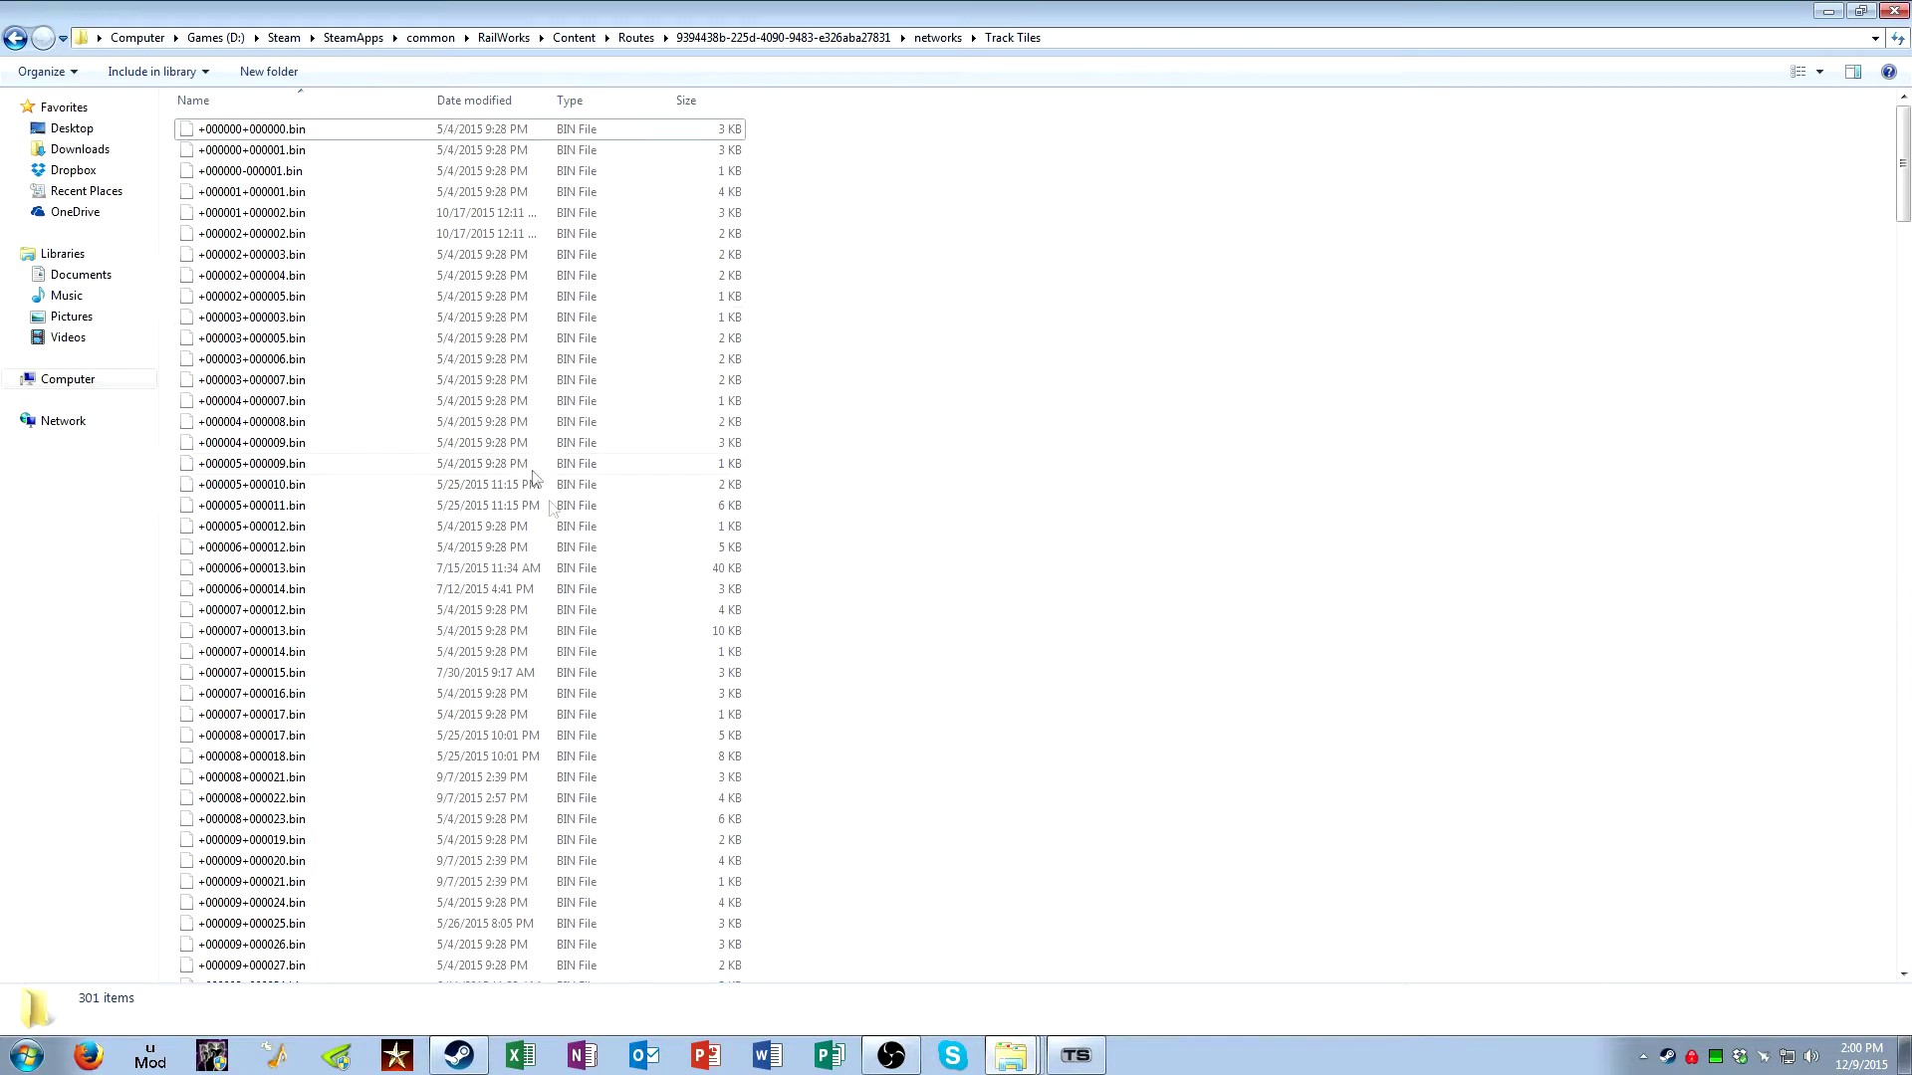
pyautogui.click(17, 40)
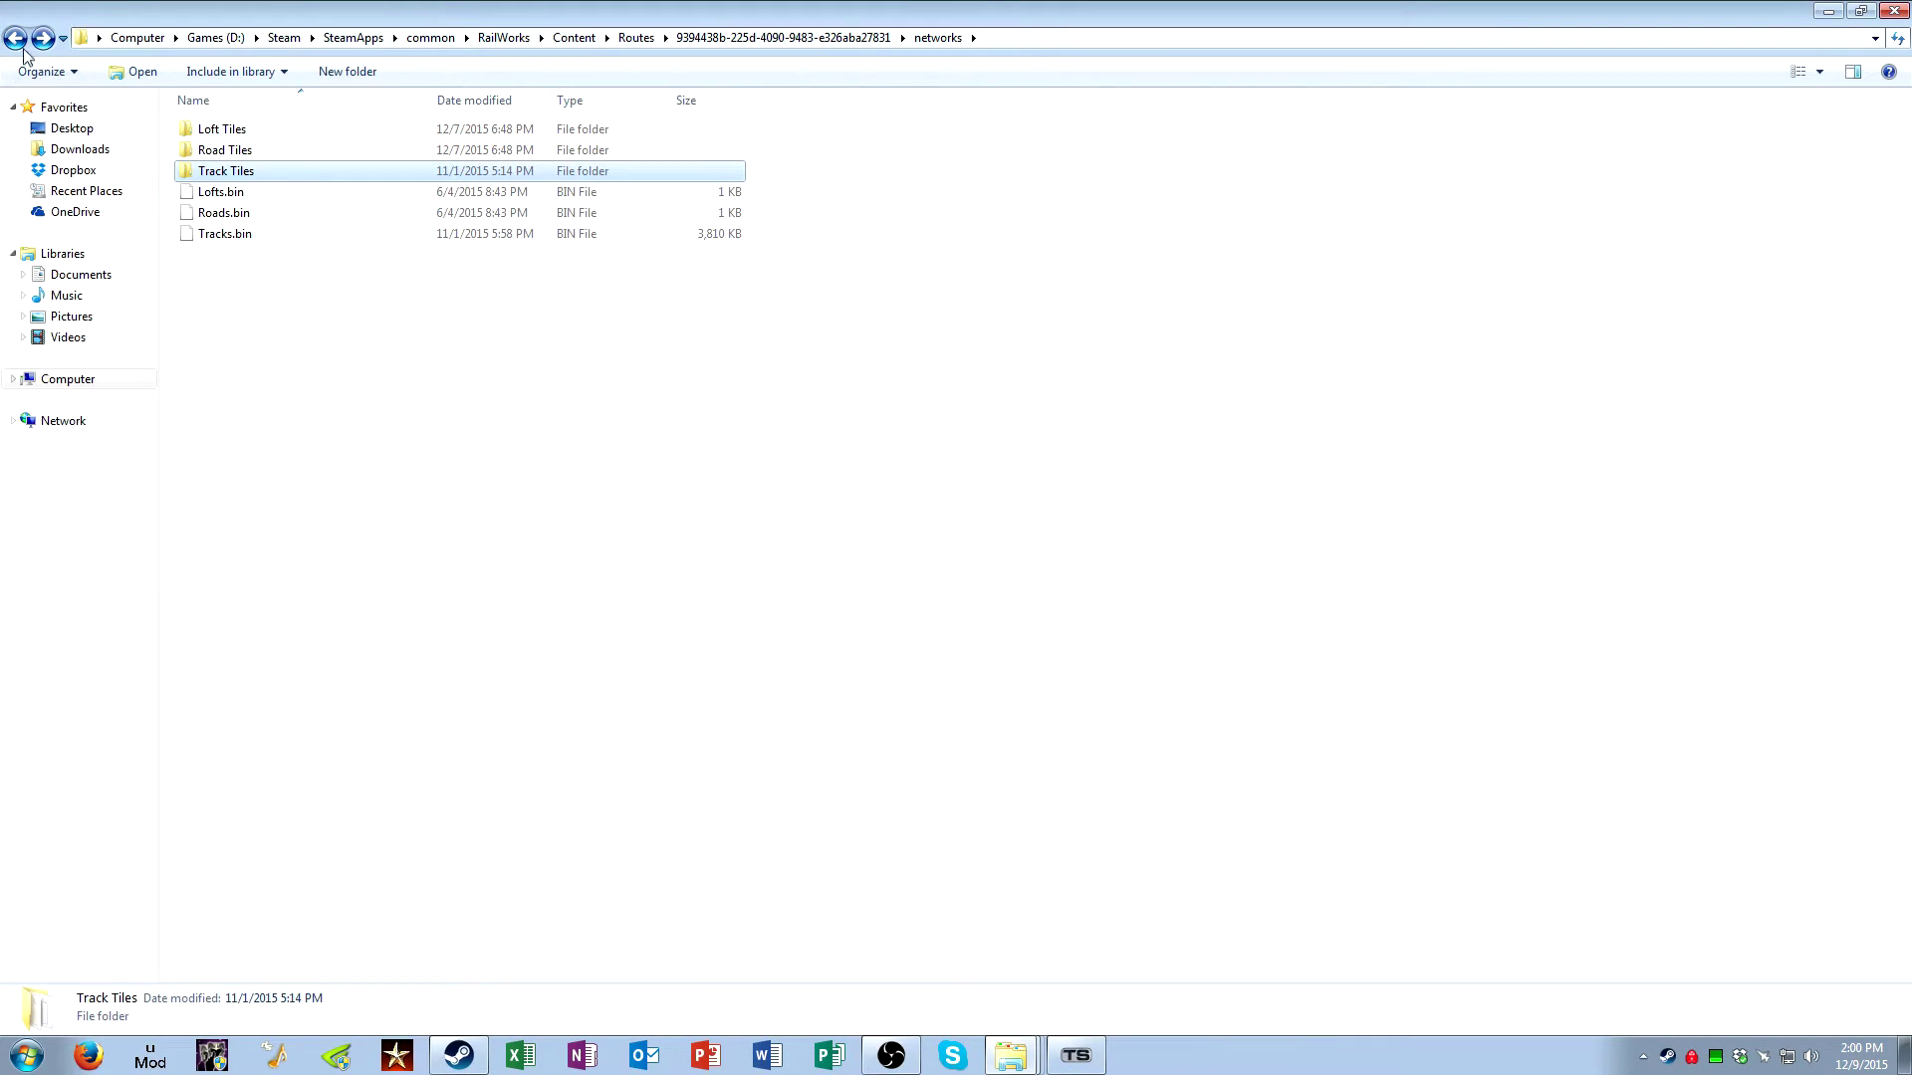
pyautogui.click(17, 39)
pyautogui.doubleClick(229, 171)
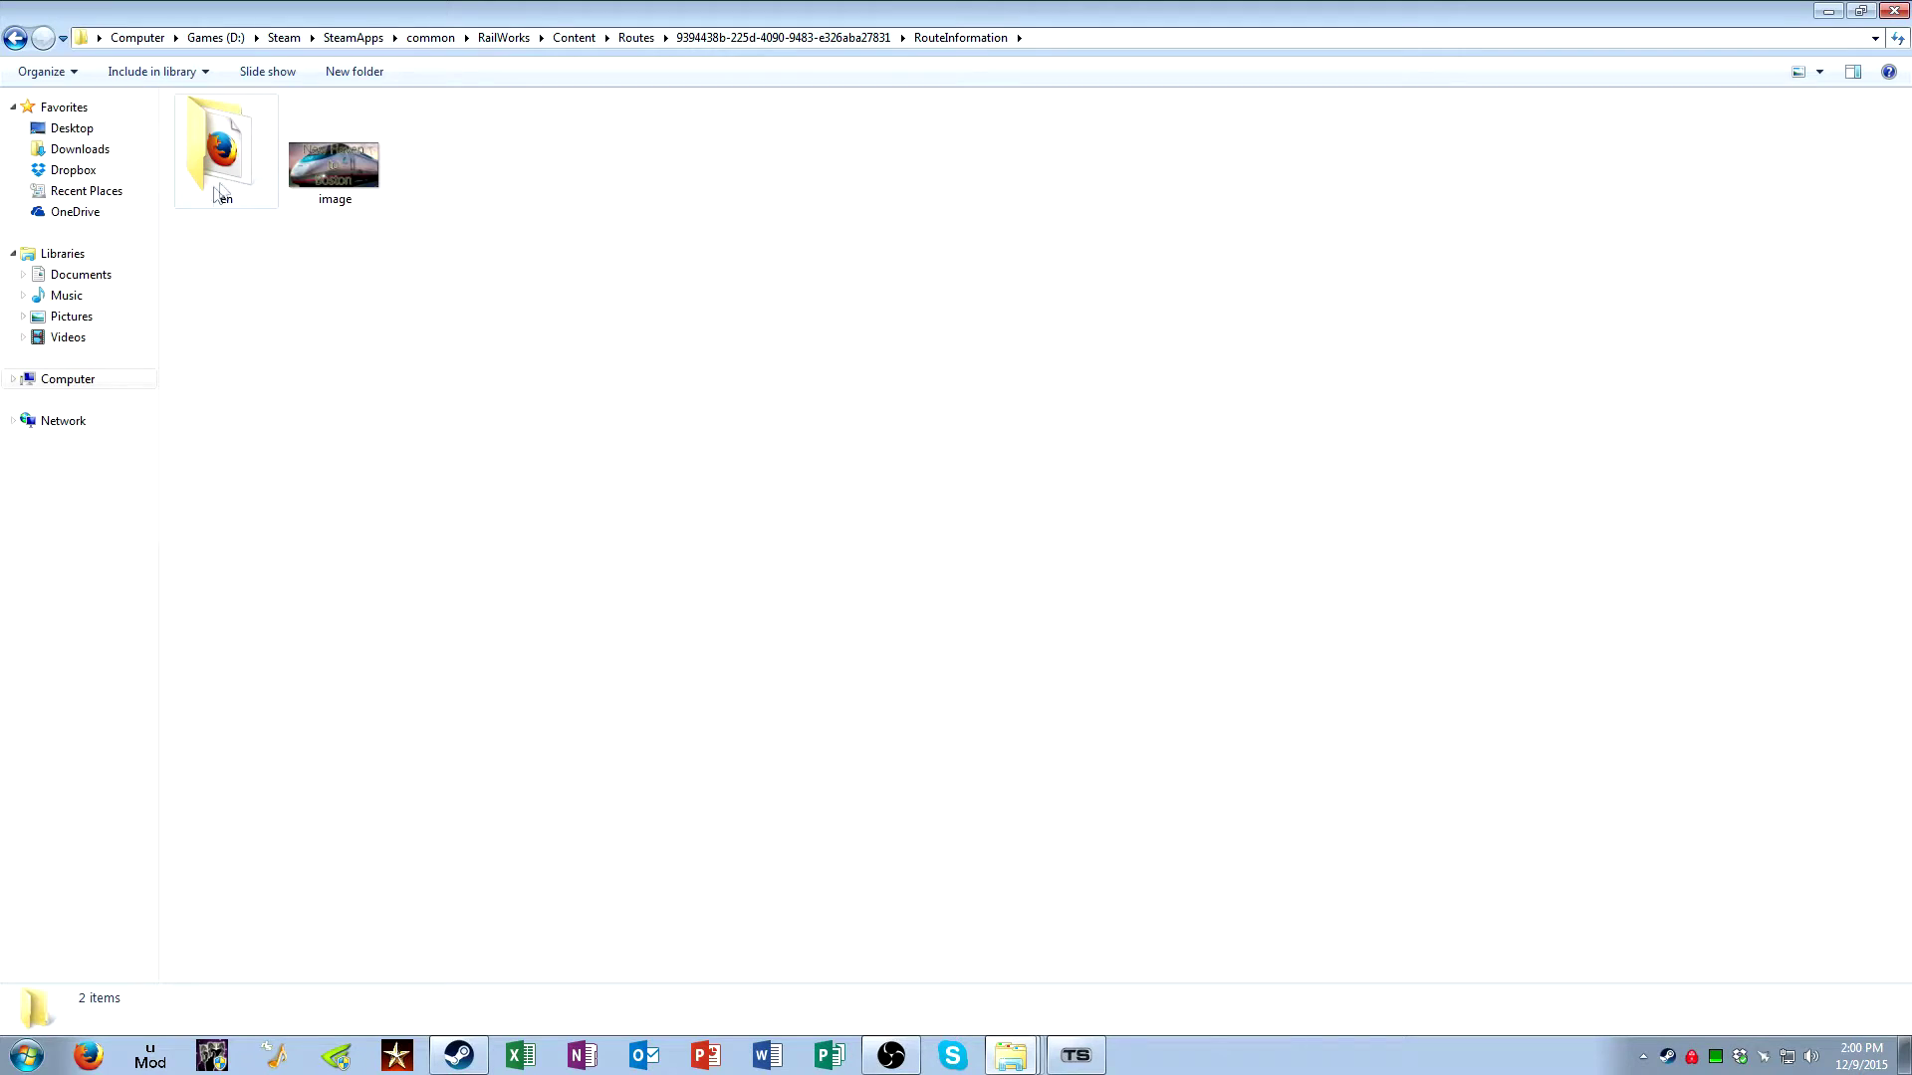
# View the Description file inside the en folder, then return to RouteInformation
pyautogui.doubleClick(219, 154)
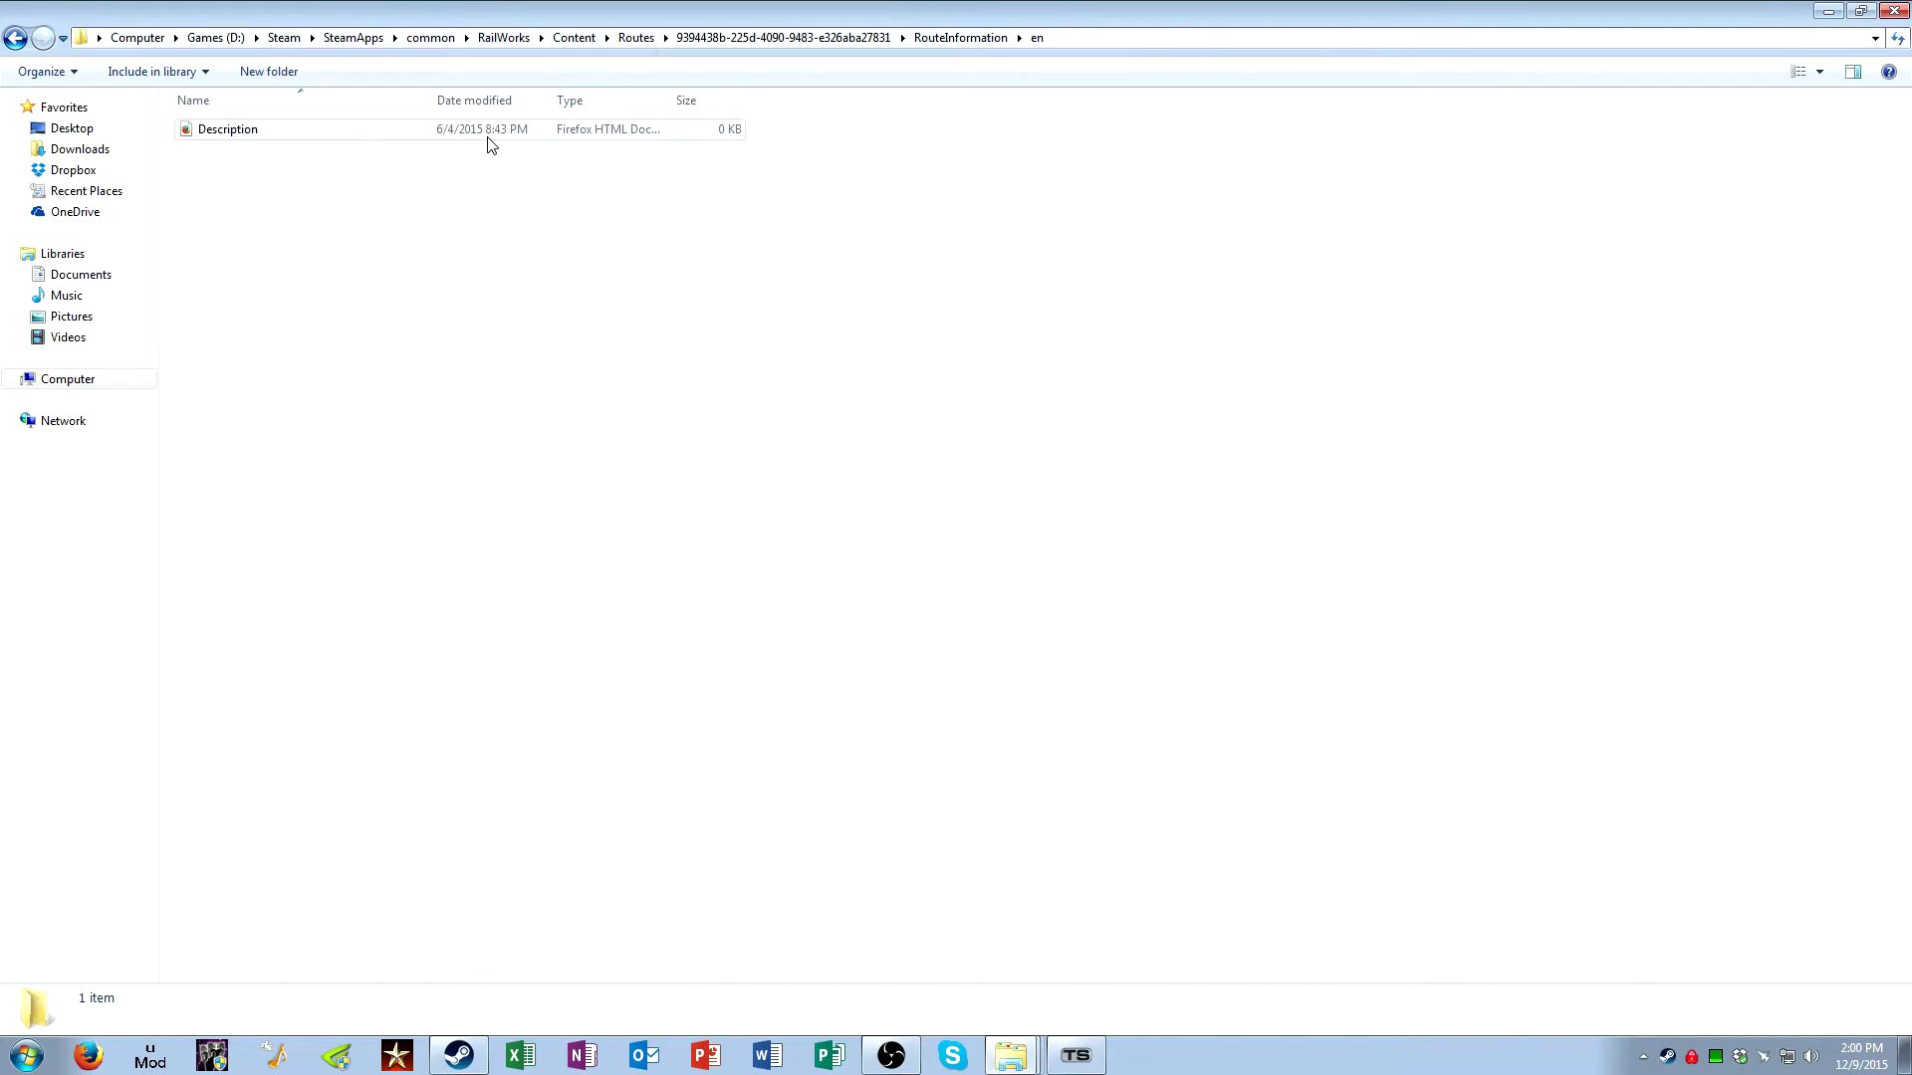
pyautogui.click(417, 132)
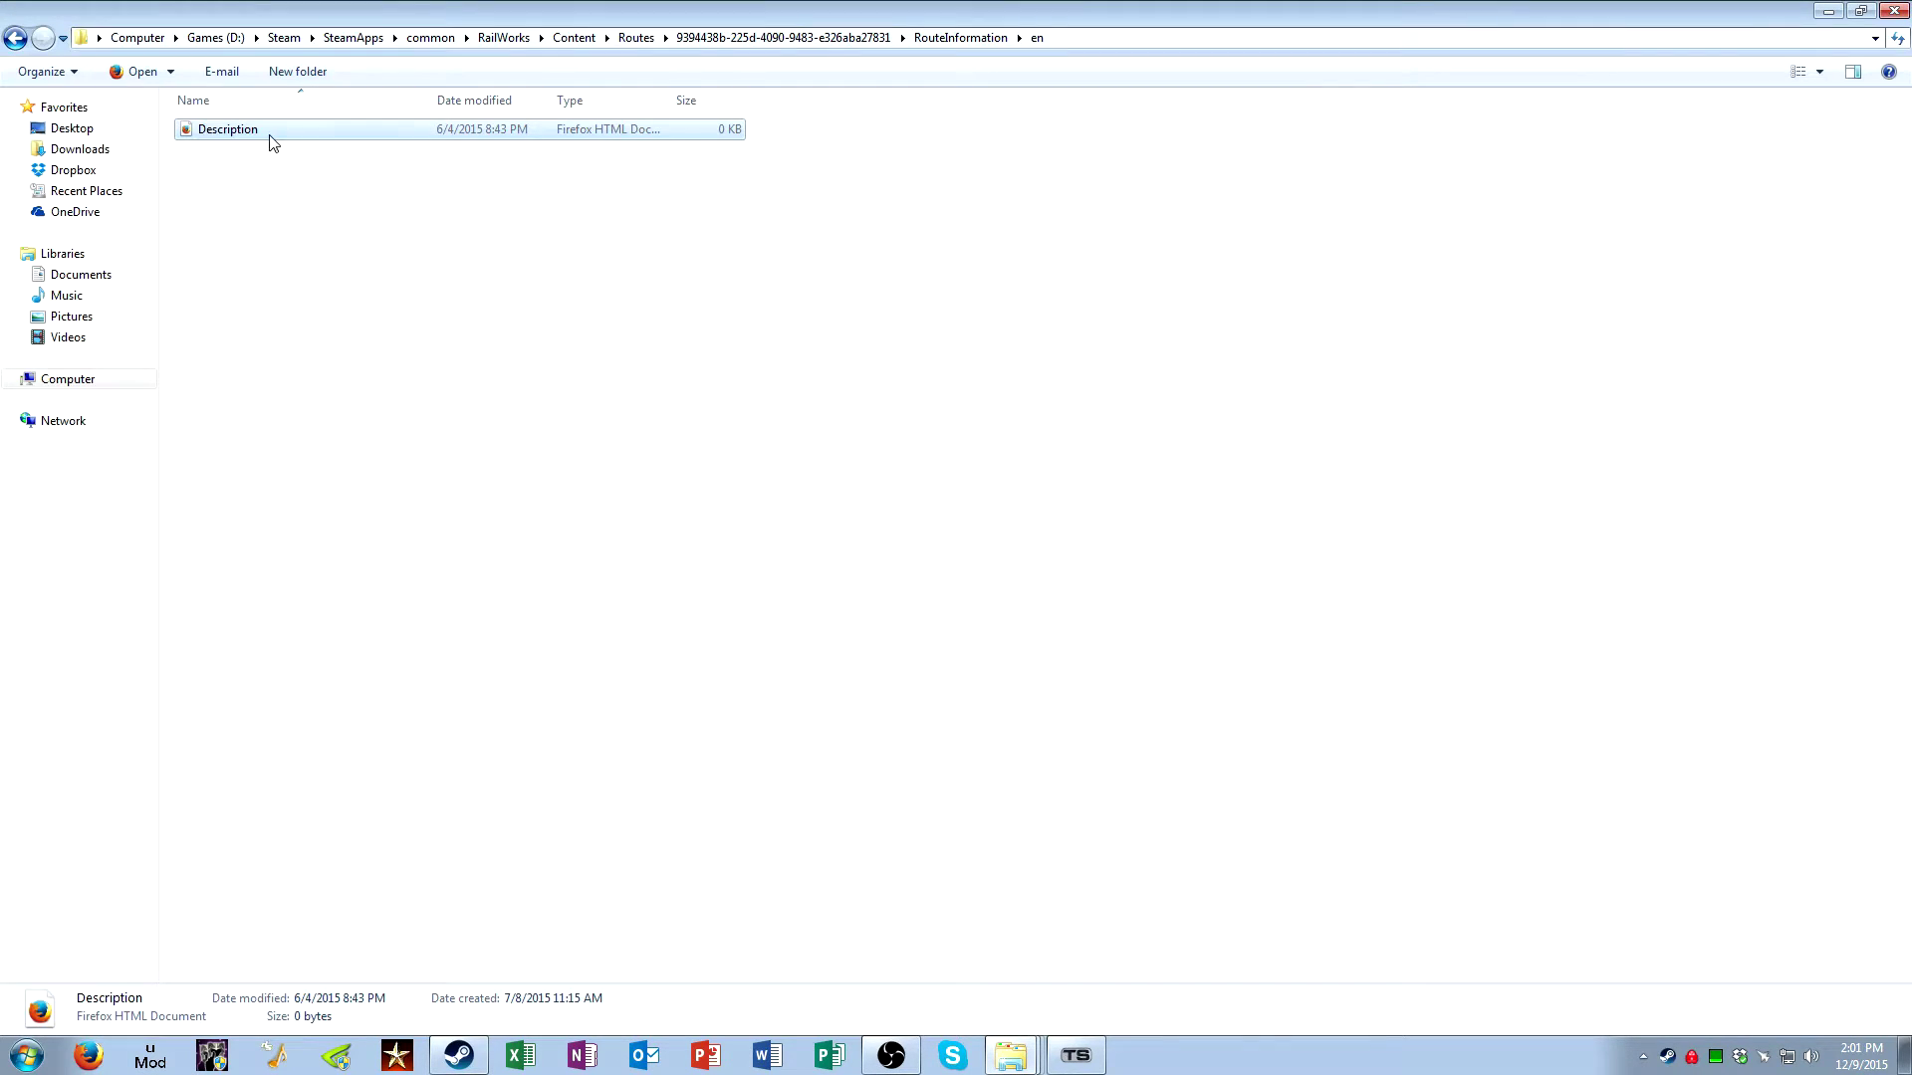
pyautogui.click(17, 38)
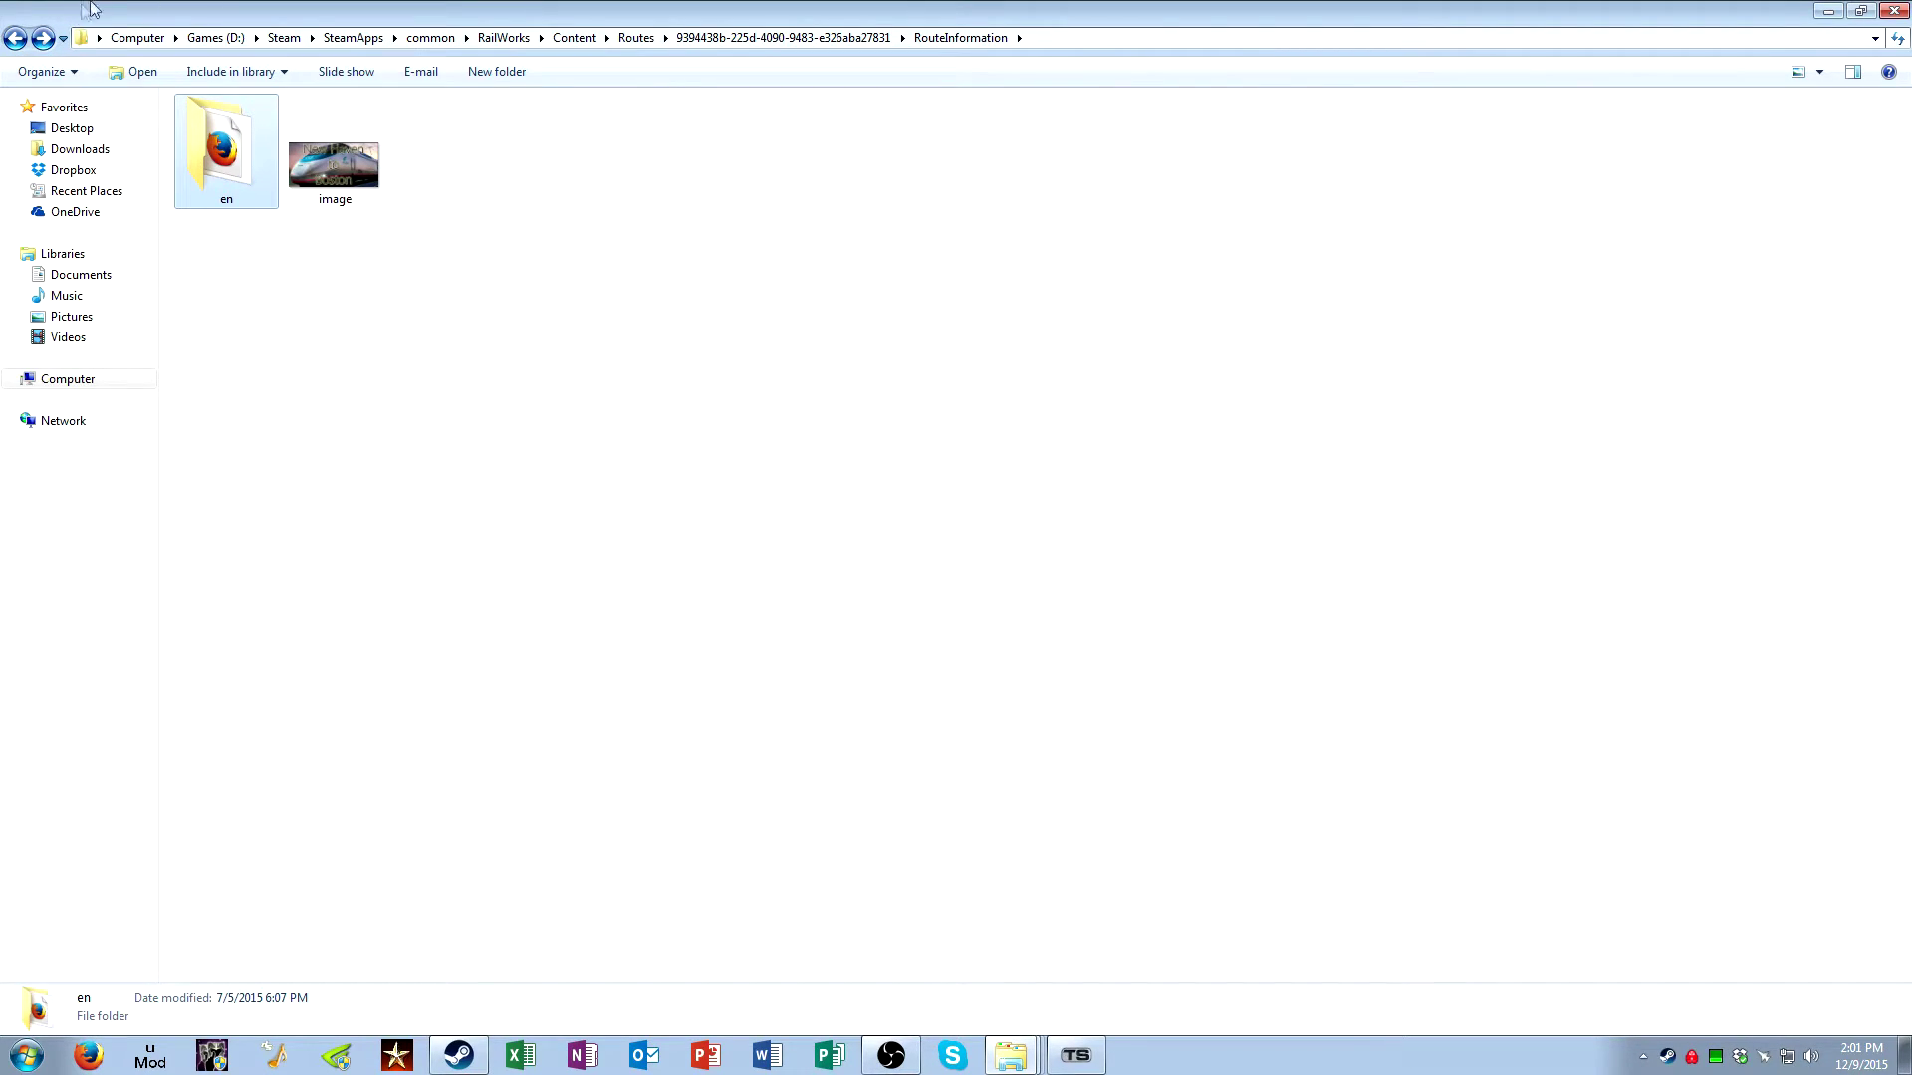
# Revisit the en folder, then select the route's preview image in RouteInformation
pyautogui.press('Return')
pyautogui.click(17, 38)
pyautogui.click(478, 259)
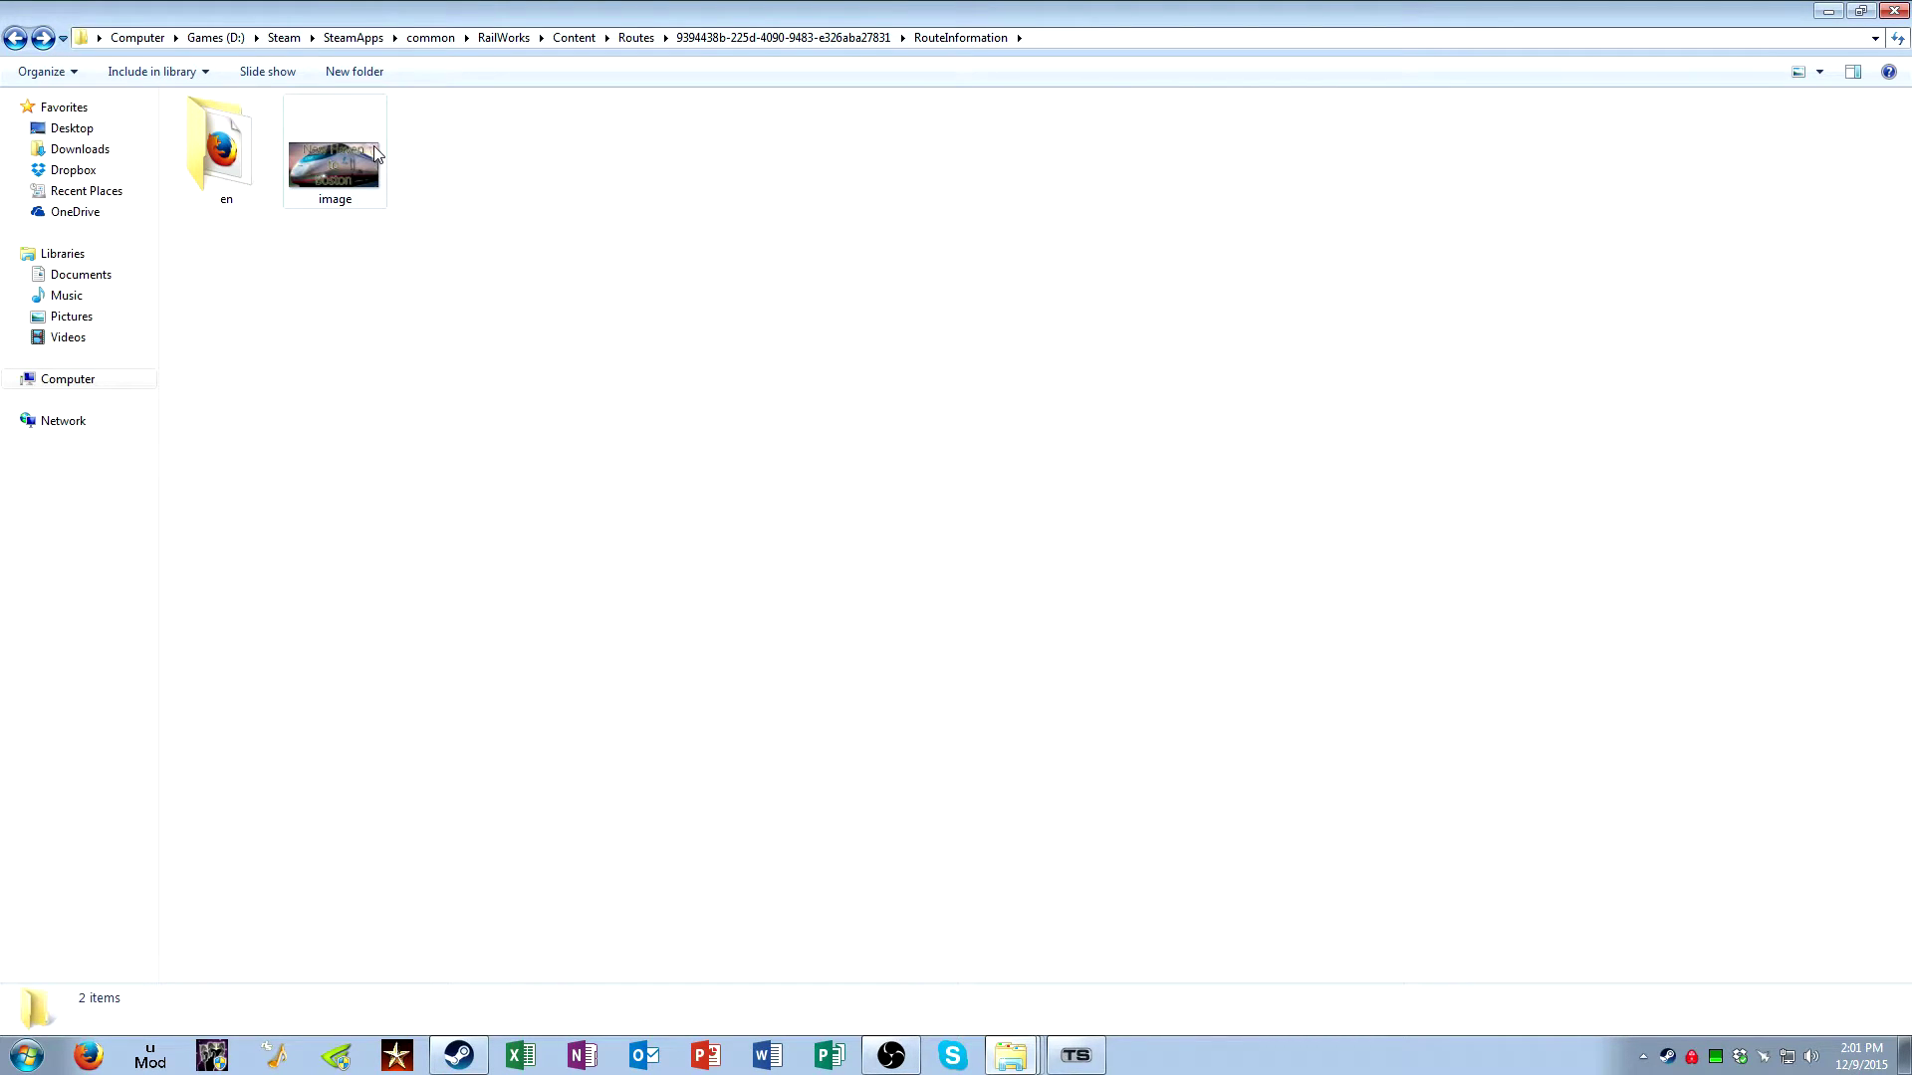
pyautogui.click(375, 152)
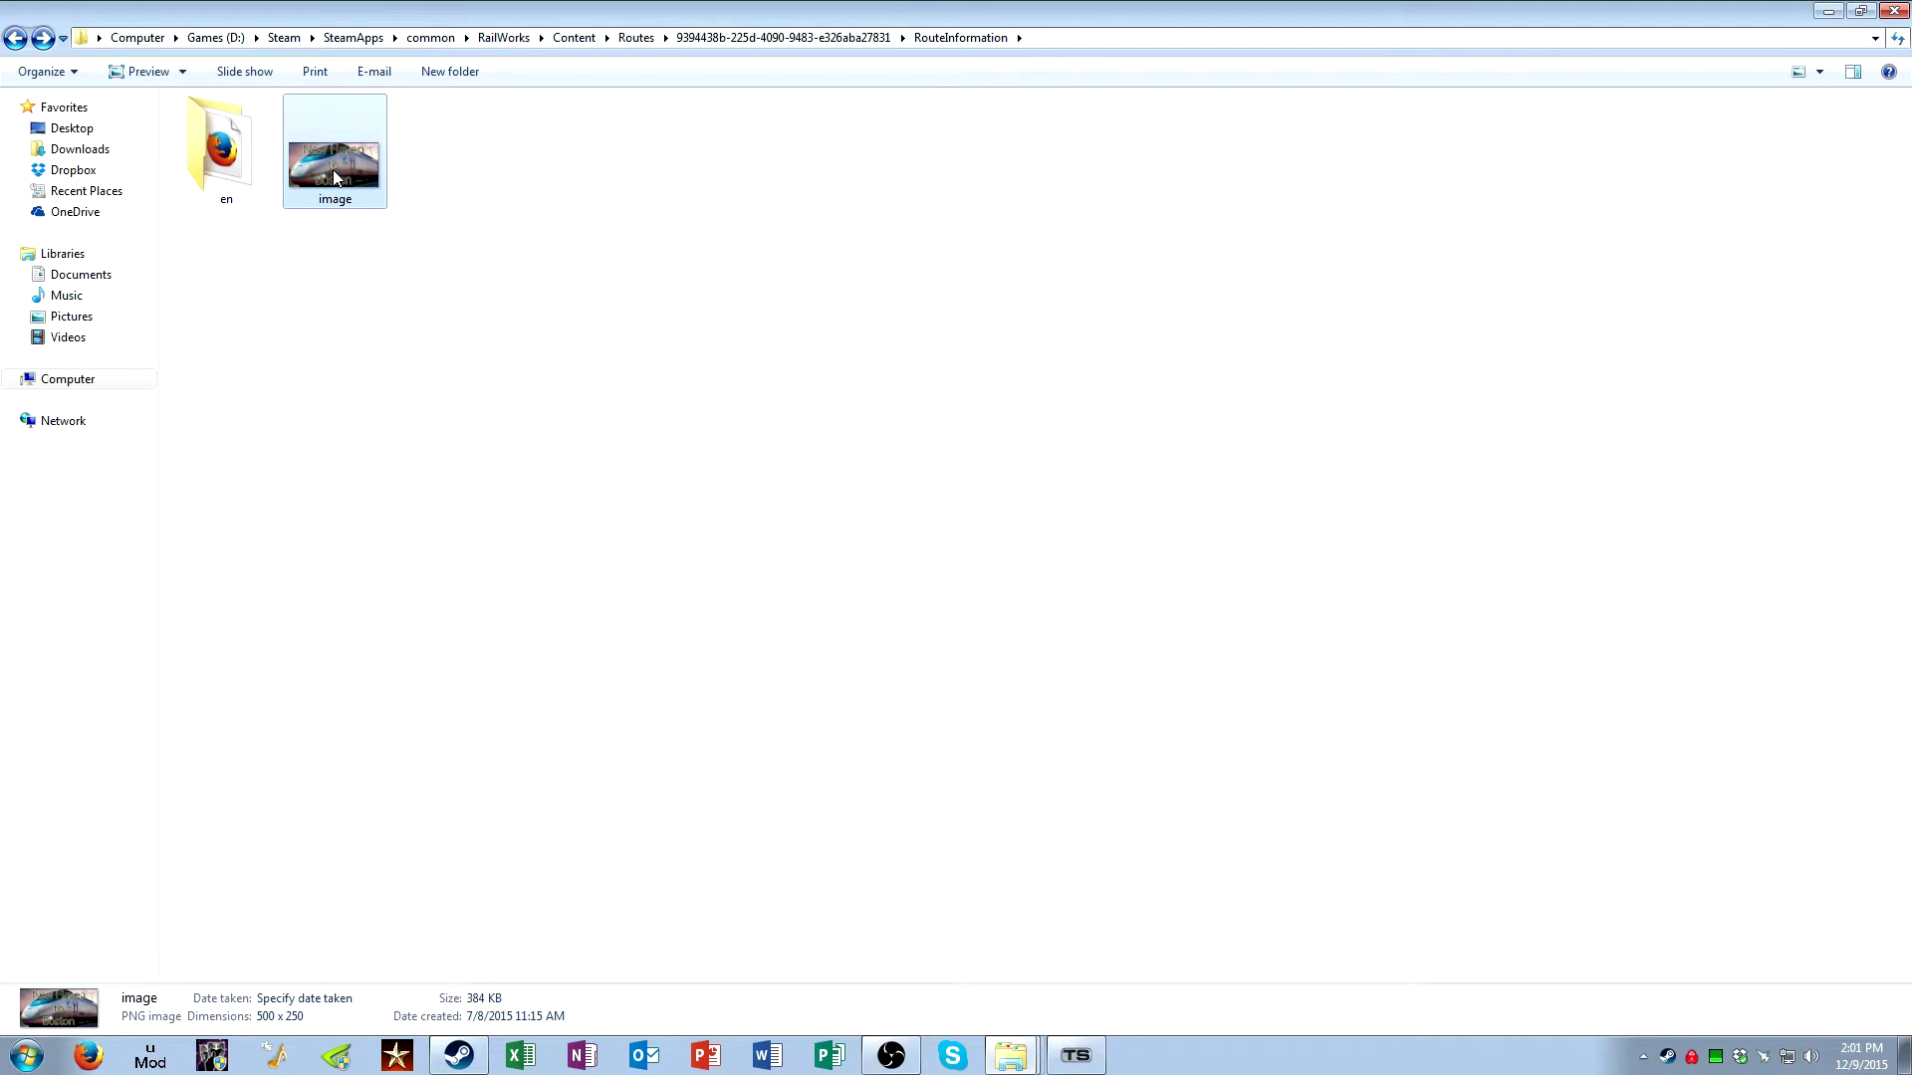
# Return to the route's main folder, briefly reopening RouteInformation on the way
pyautogui.click(15, 38)
pyautogui.doubleClick(231, 175)
pyautogui.click(15, 38)
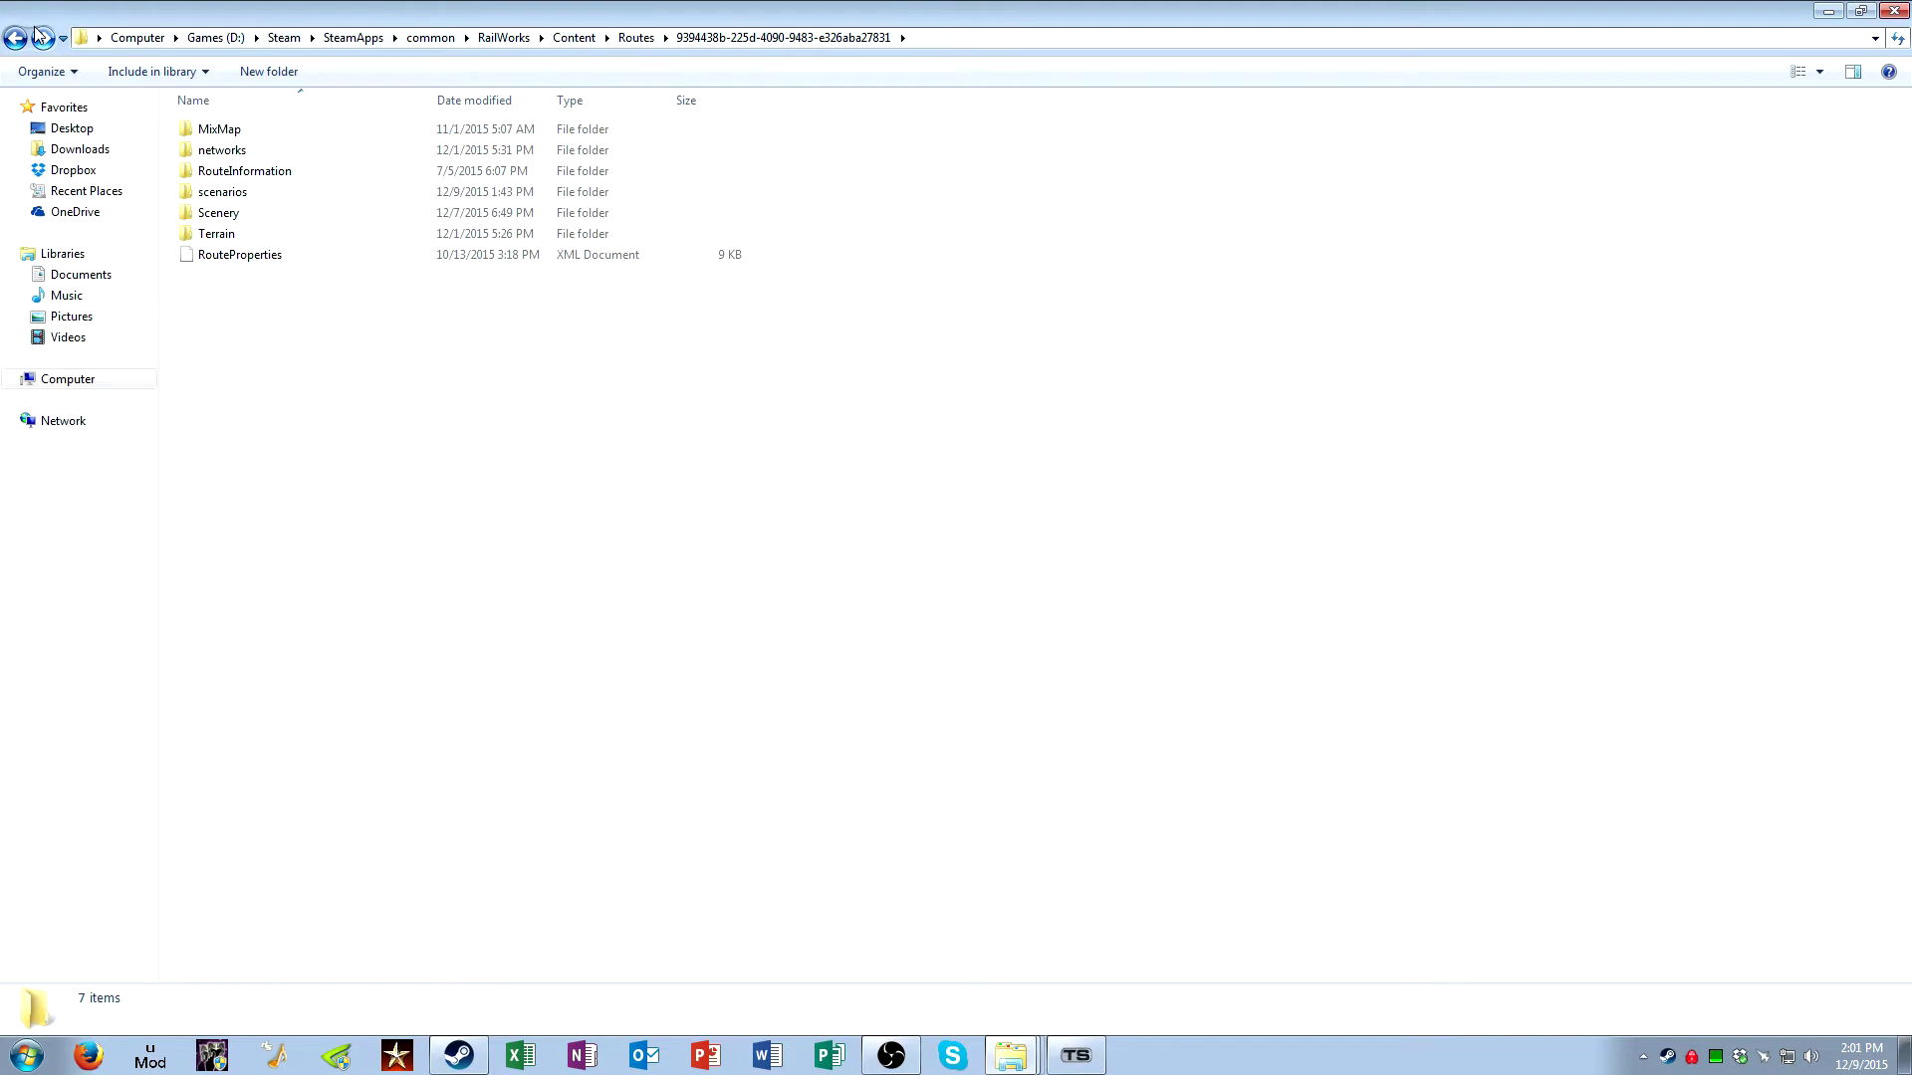
# Browse the 356 Scenery .bin tiles from +000001+000001.bin, then open the 762-file Terrain folder
pyautogui.doubleClick(214, 214)
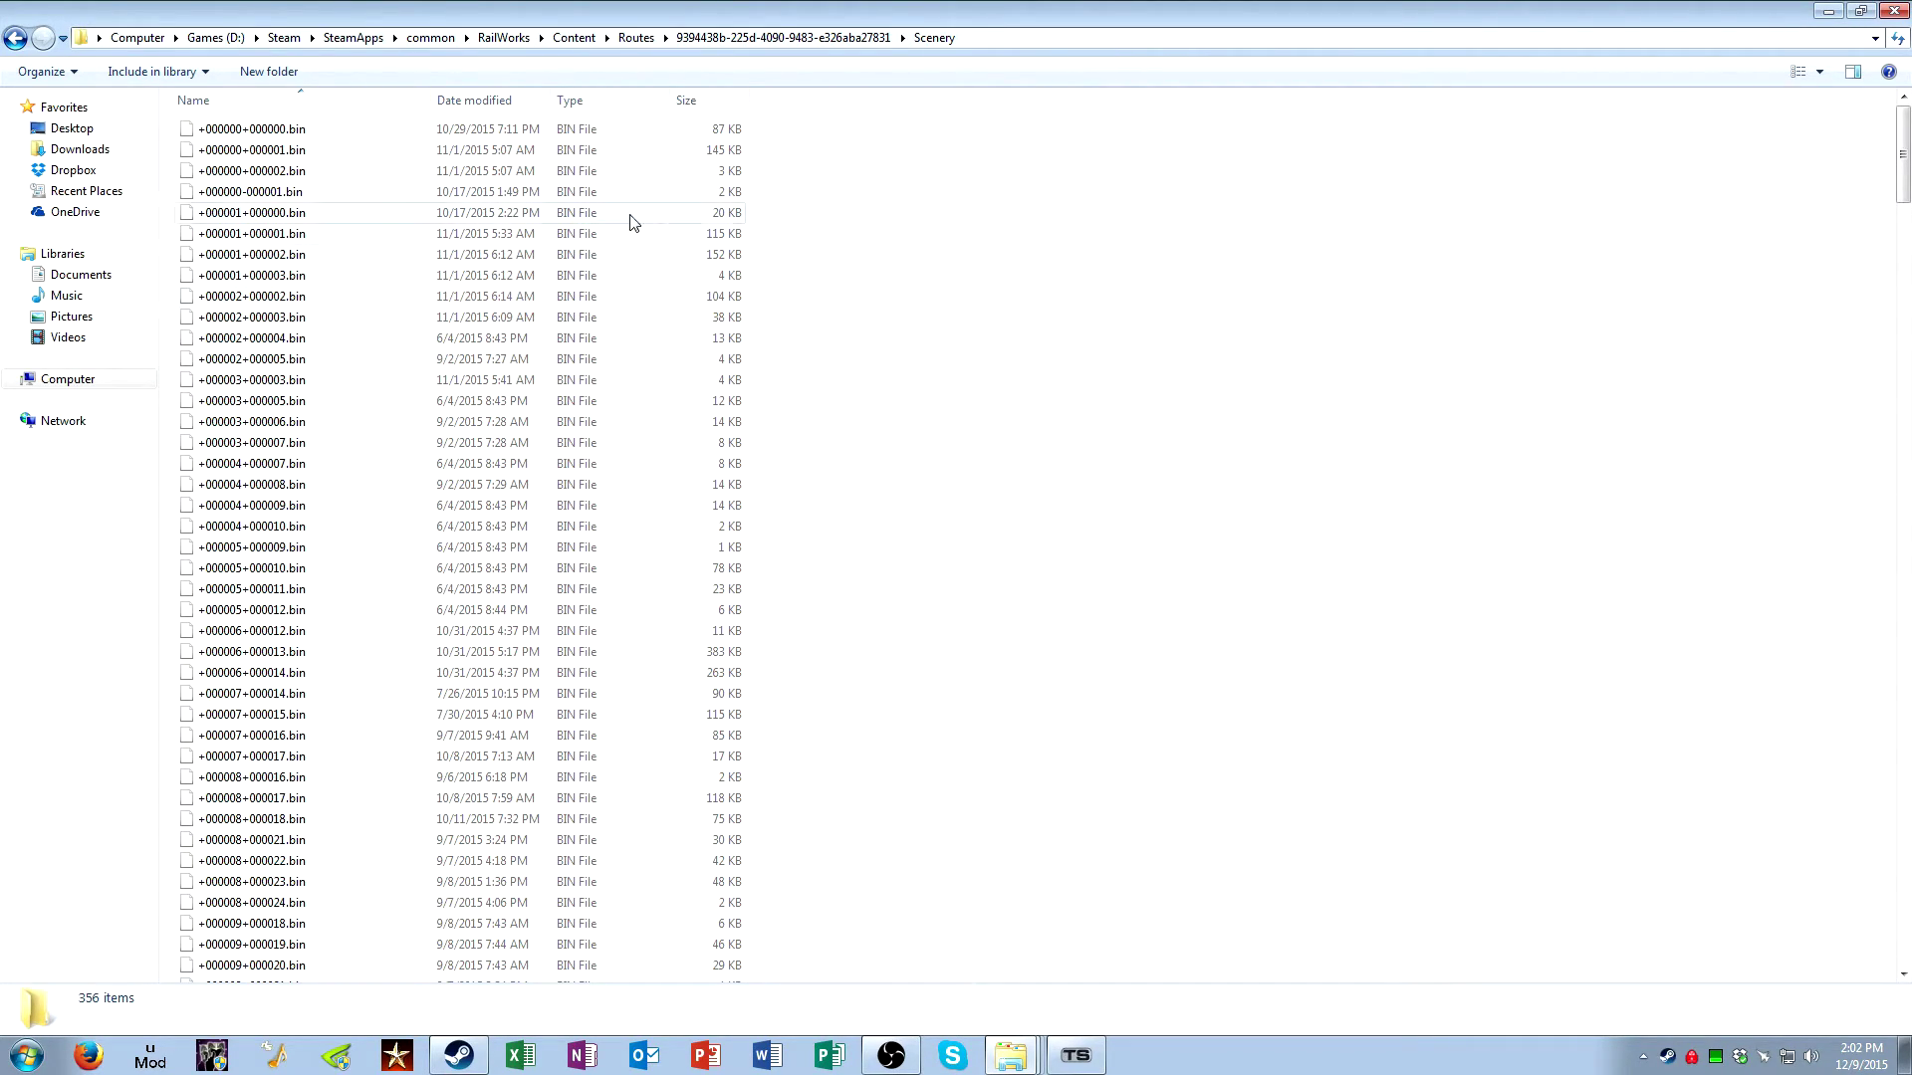
pyautogui.click(634, 247)
pyautogui.scroll(-15, 678, 298)
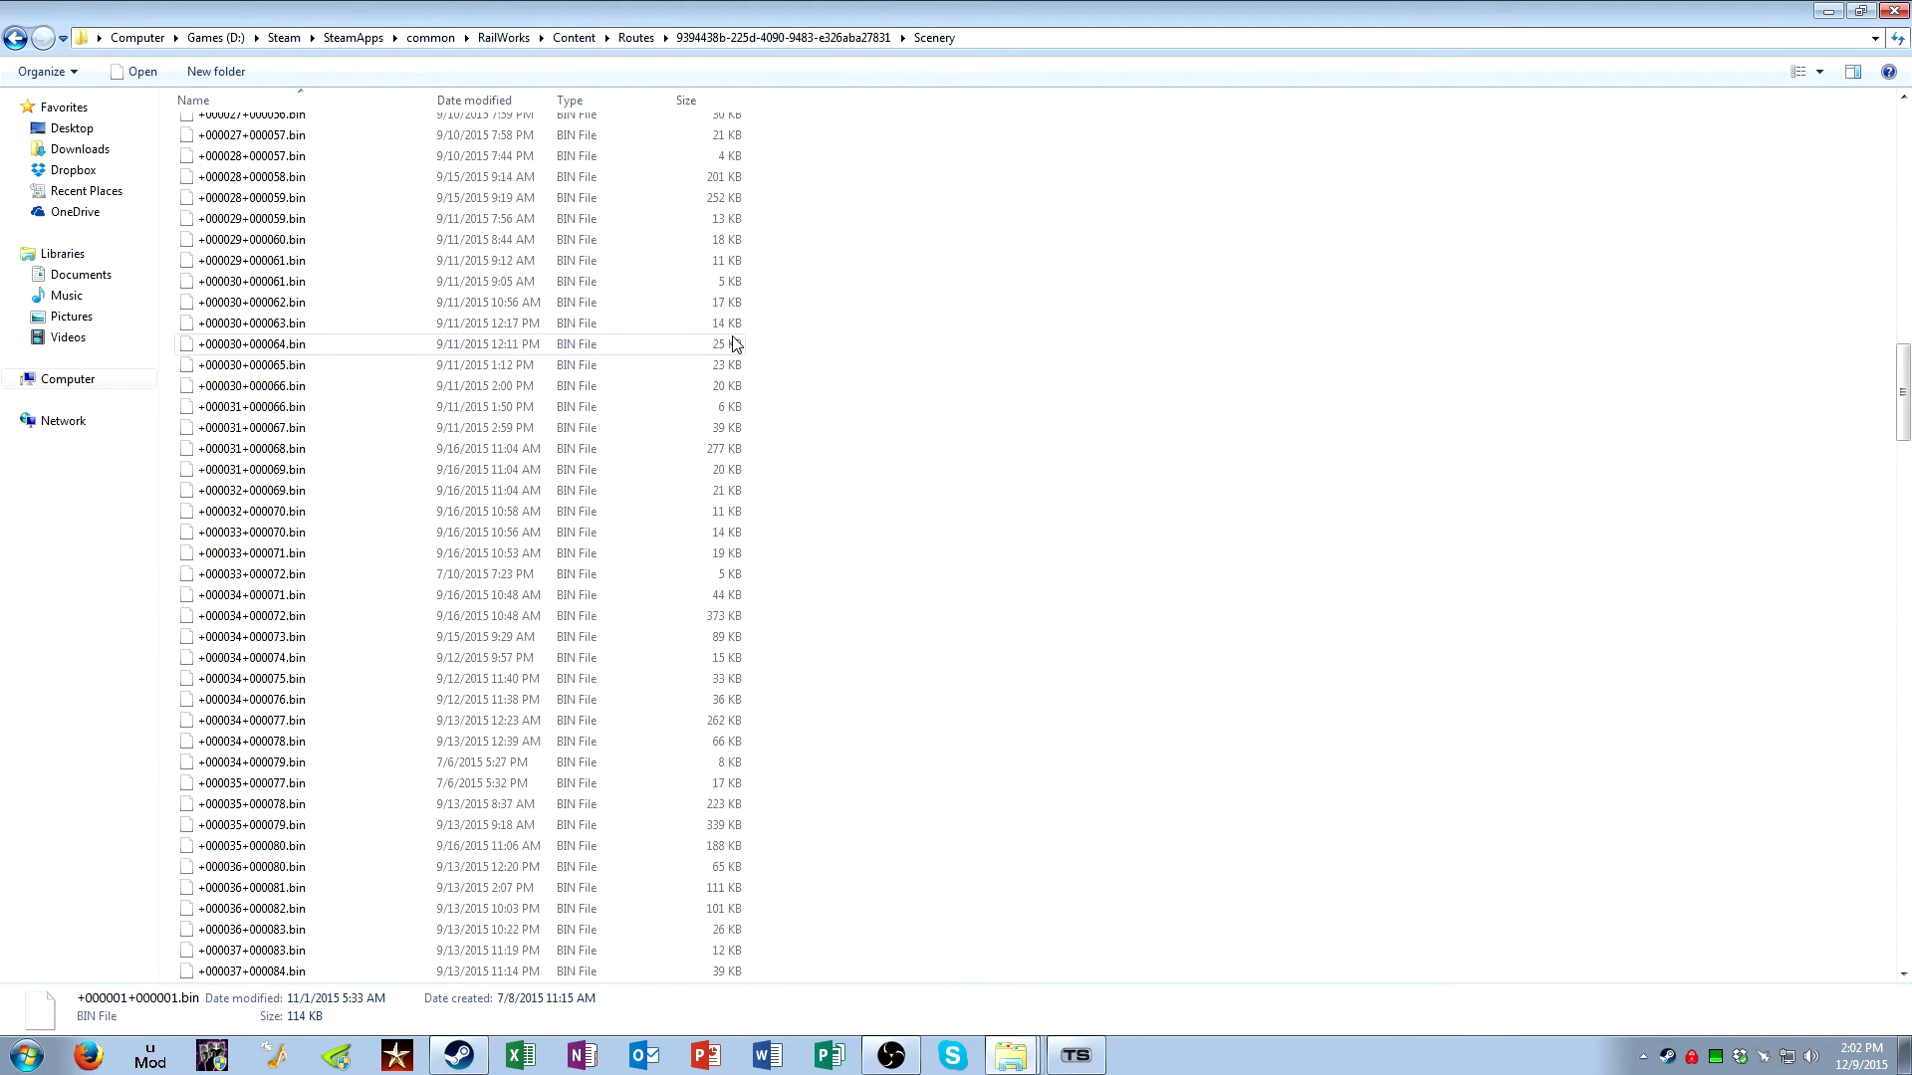
pyautogui.scroll(-1, 722, 349)
pyautogui.scroll(-2, 738, 337)
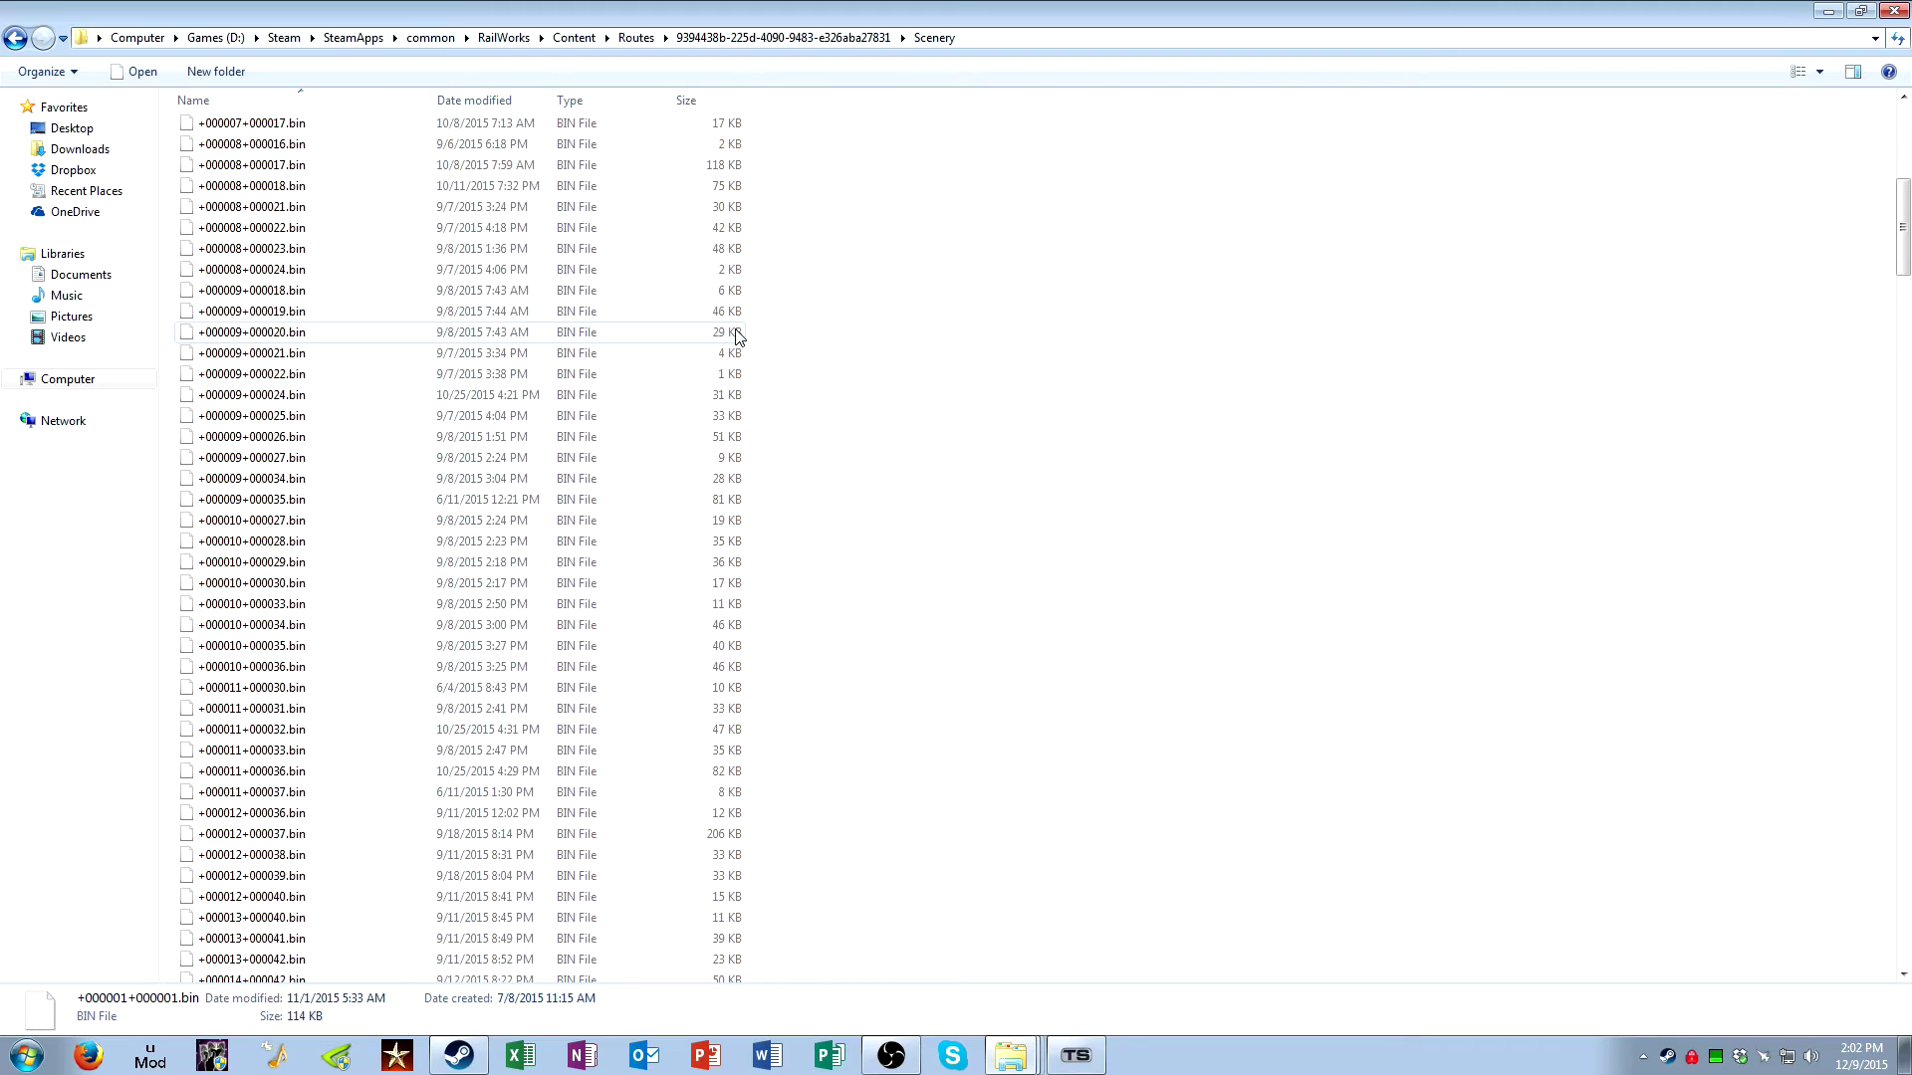
pyautogui.click(14, 37)
pyautogui.doubleClick(210, 235)
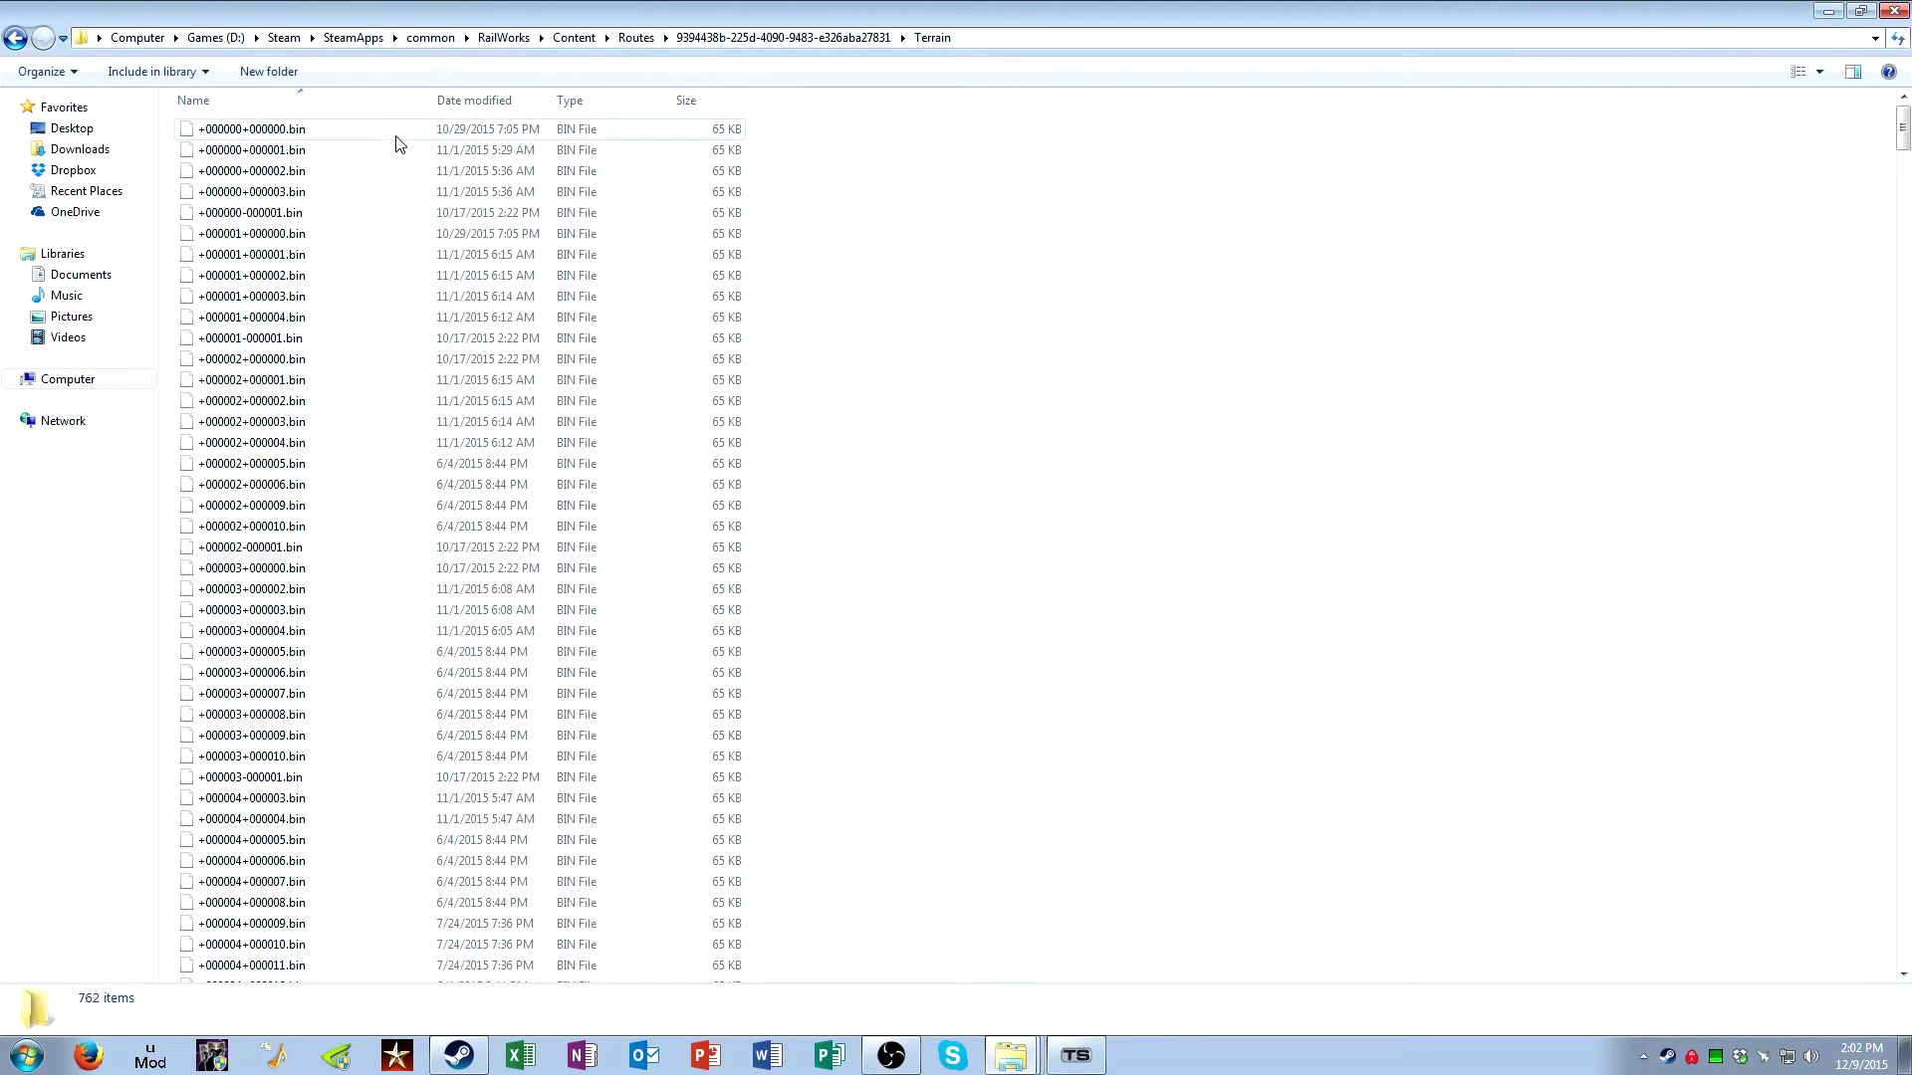
# Scroll the Terrain tile files, revisit Terrain once, and end in the seven-item route folder
pyautogui.scroll(-18, 518, 438)
pyautogui.scroll(-20, 535, 460)
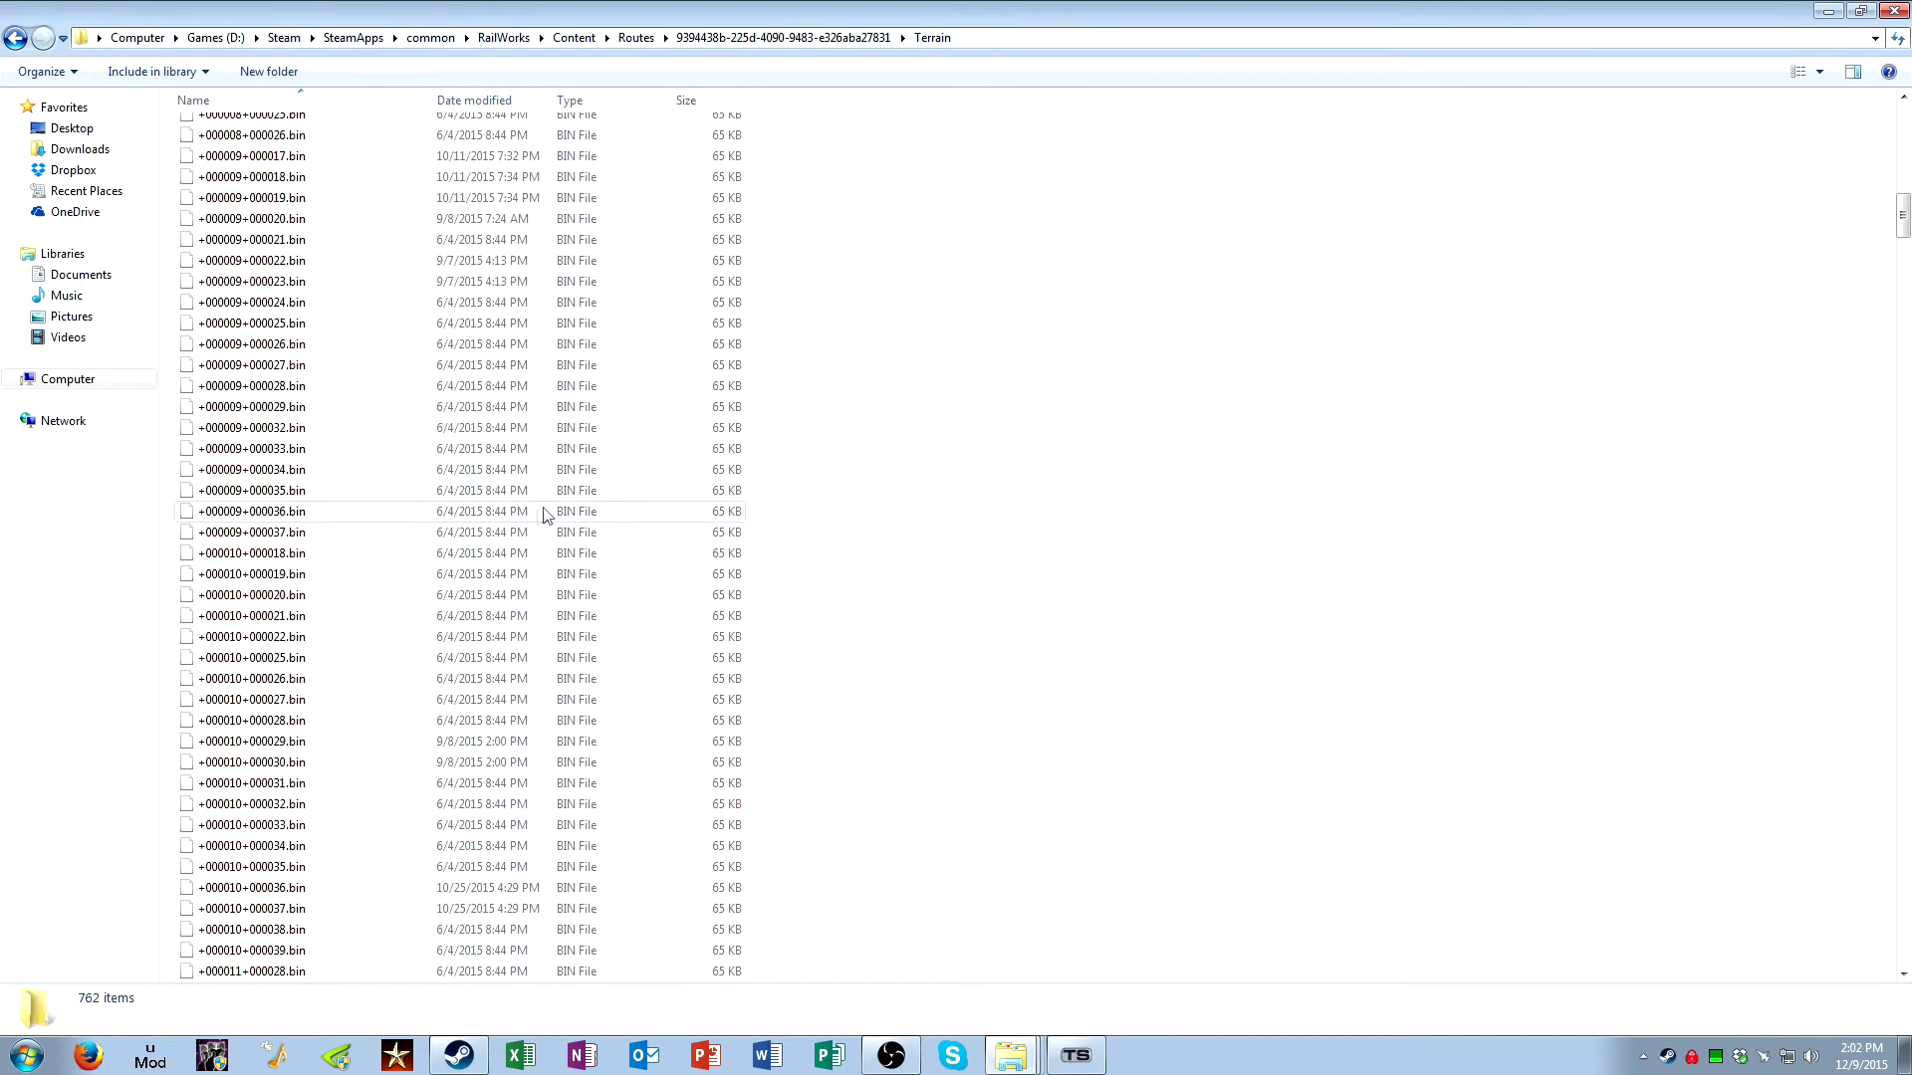
pyautogui.click(15, 37)
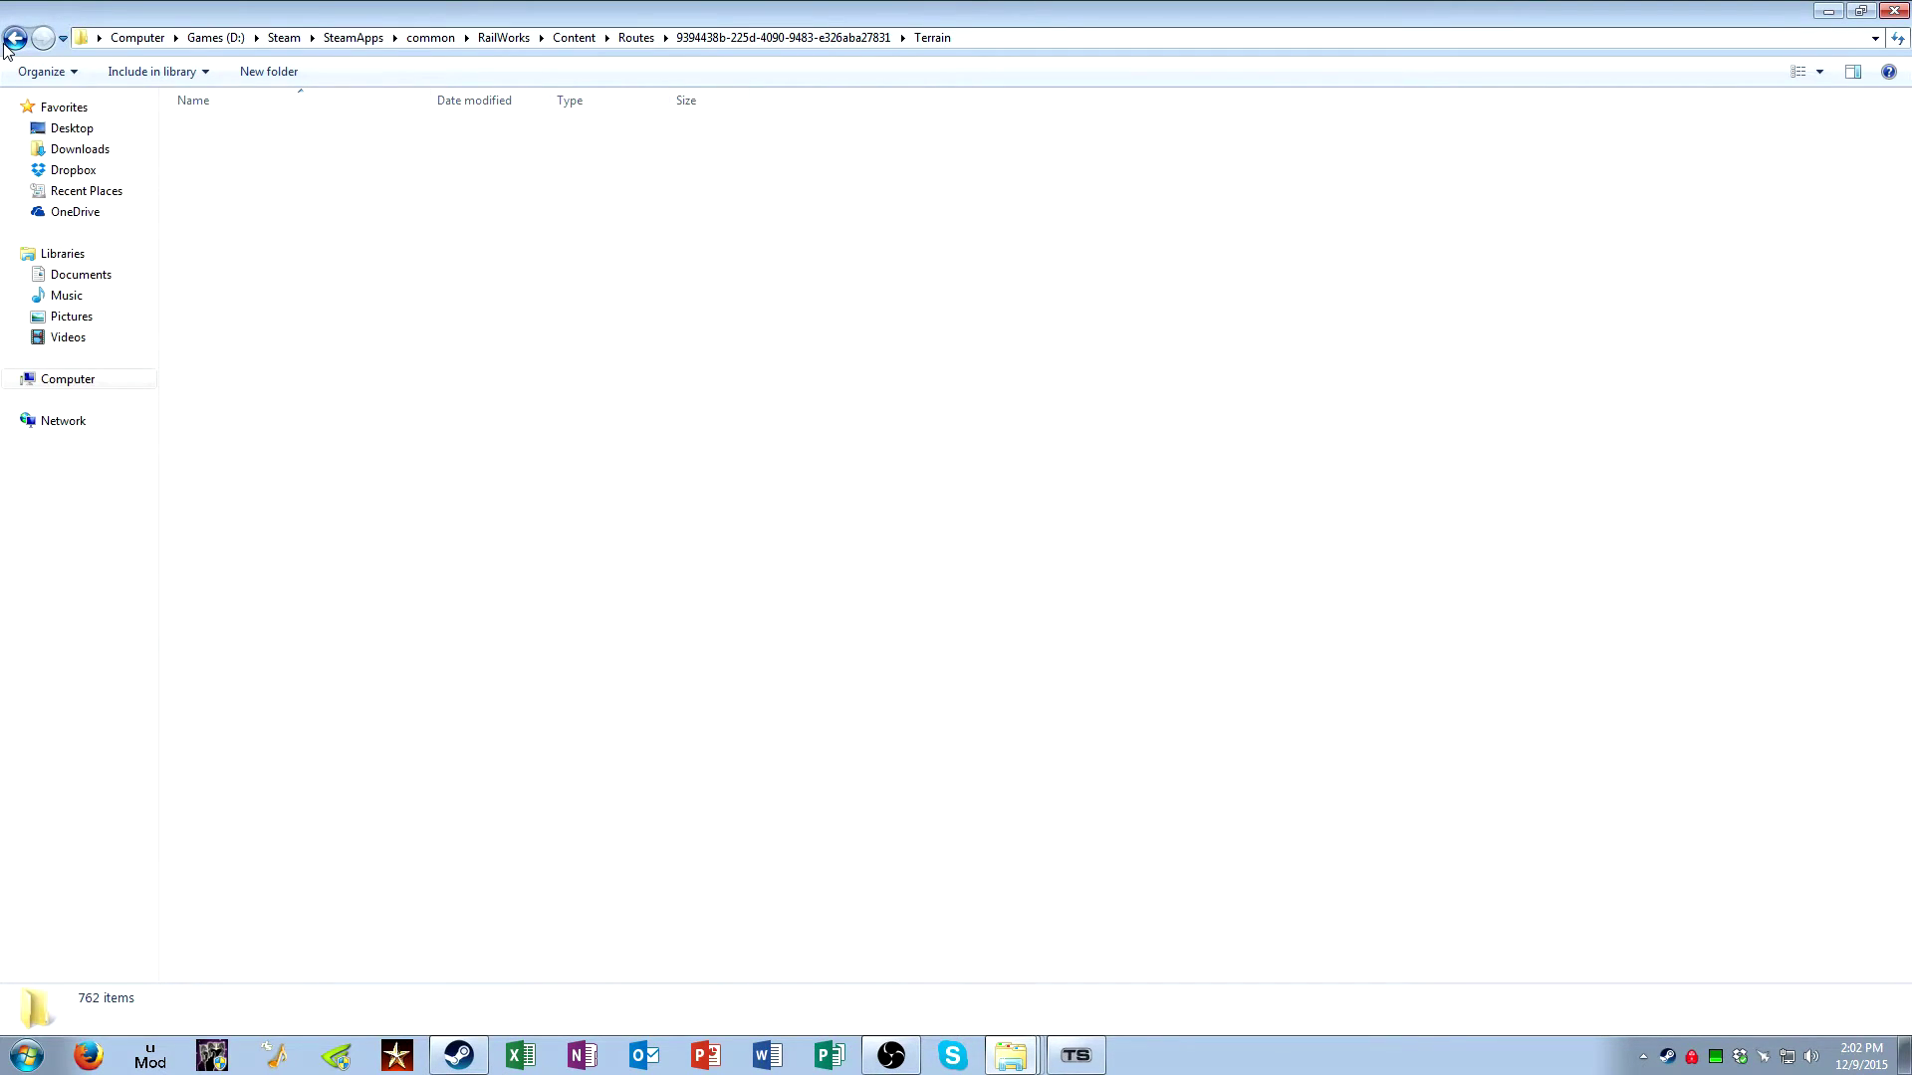
pyautogui.click(349, 315)
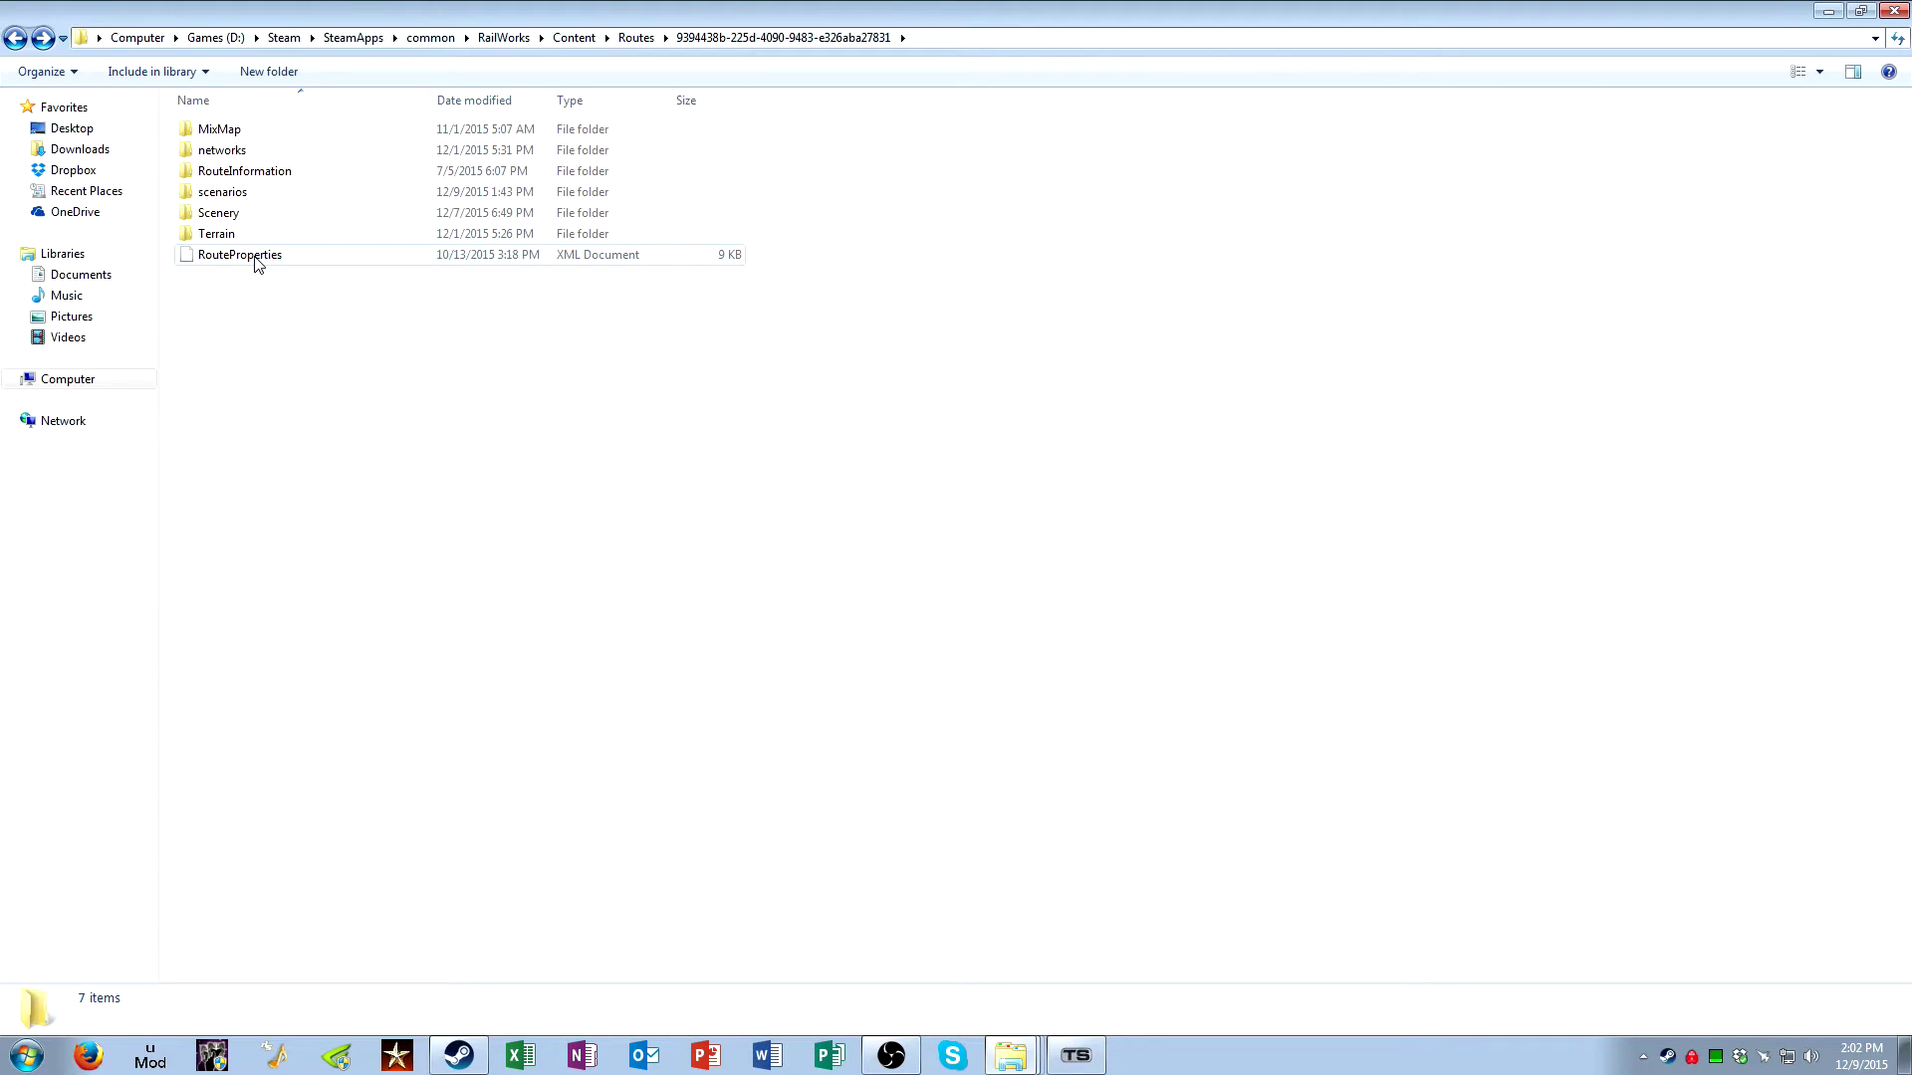
pyautogui.doubleClick(304, 233)
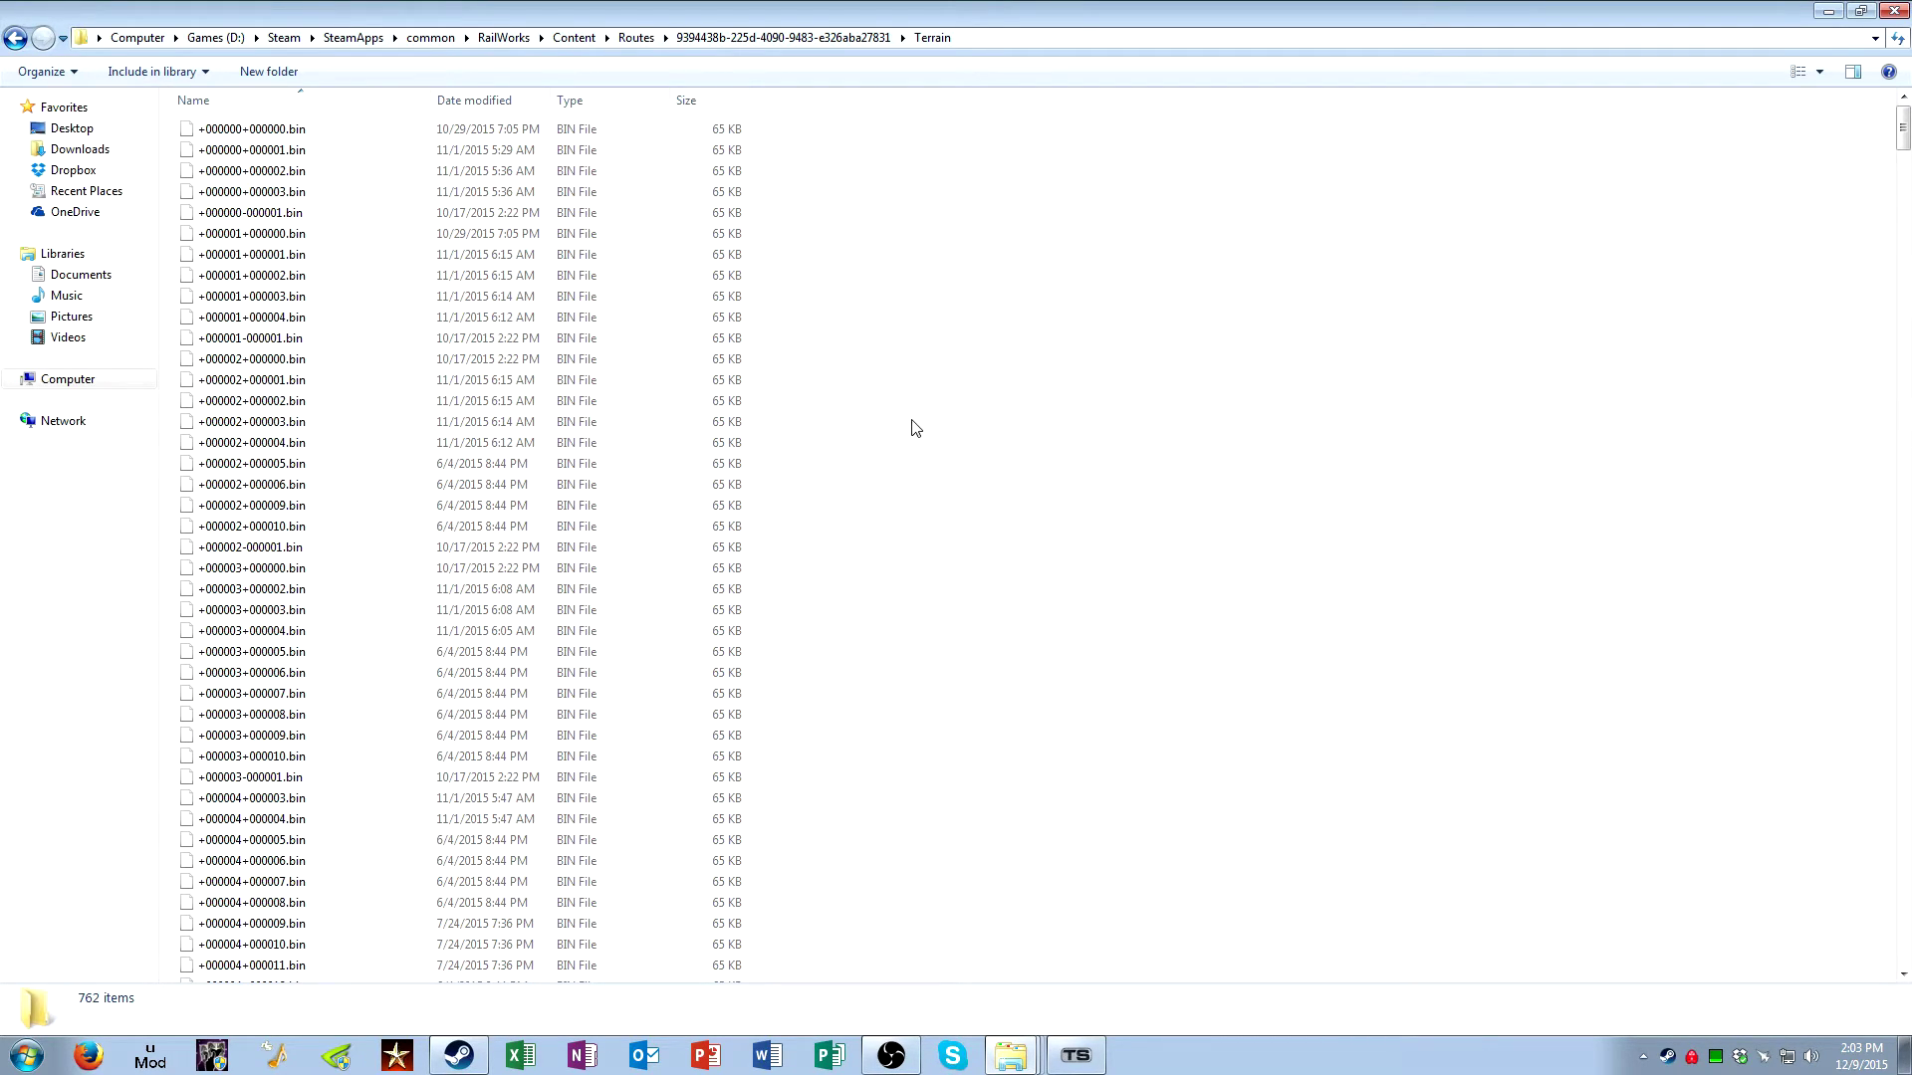
pyautogui.click(15, 37)
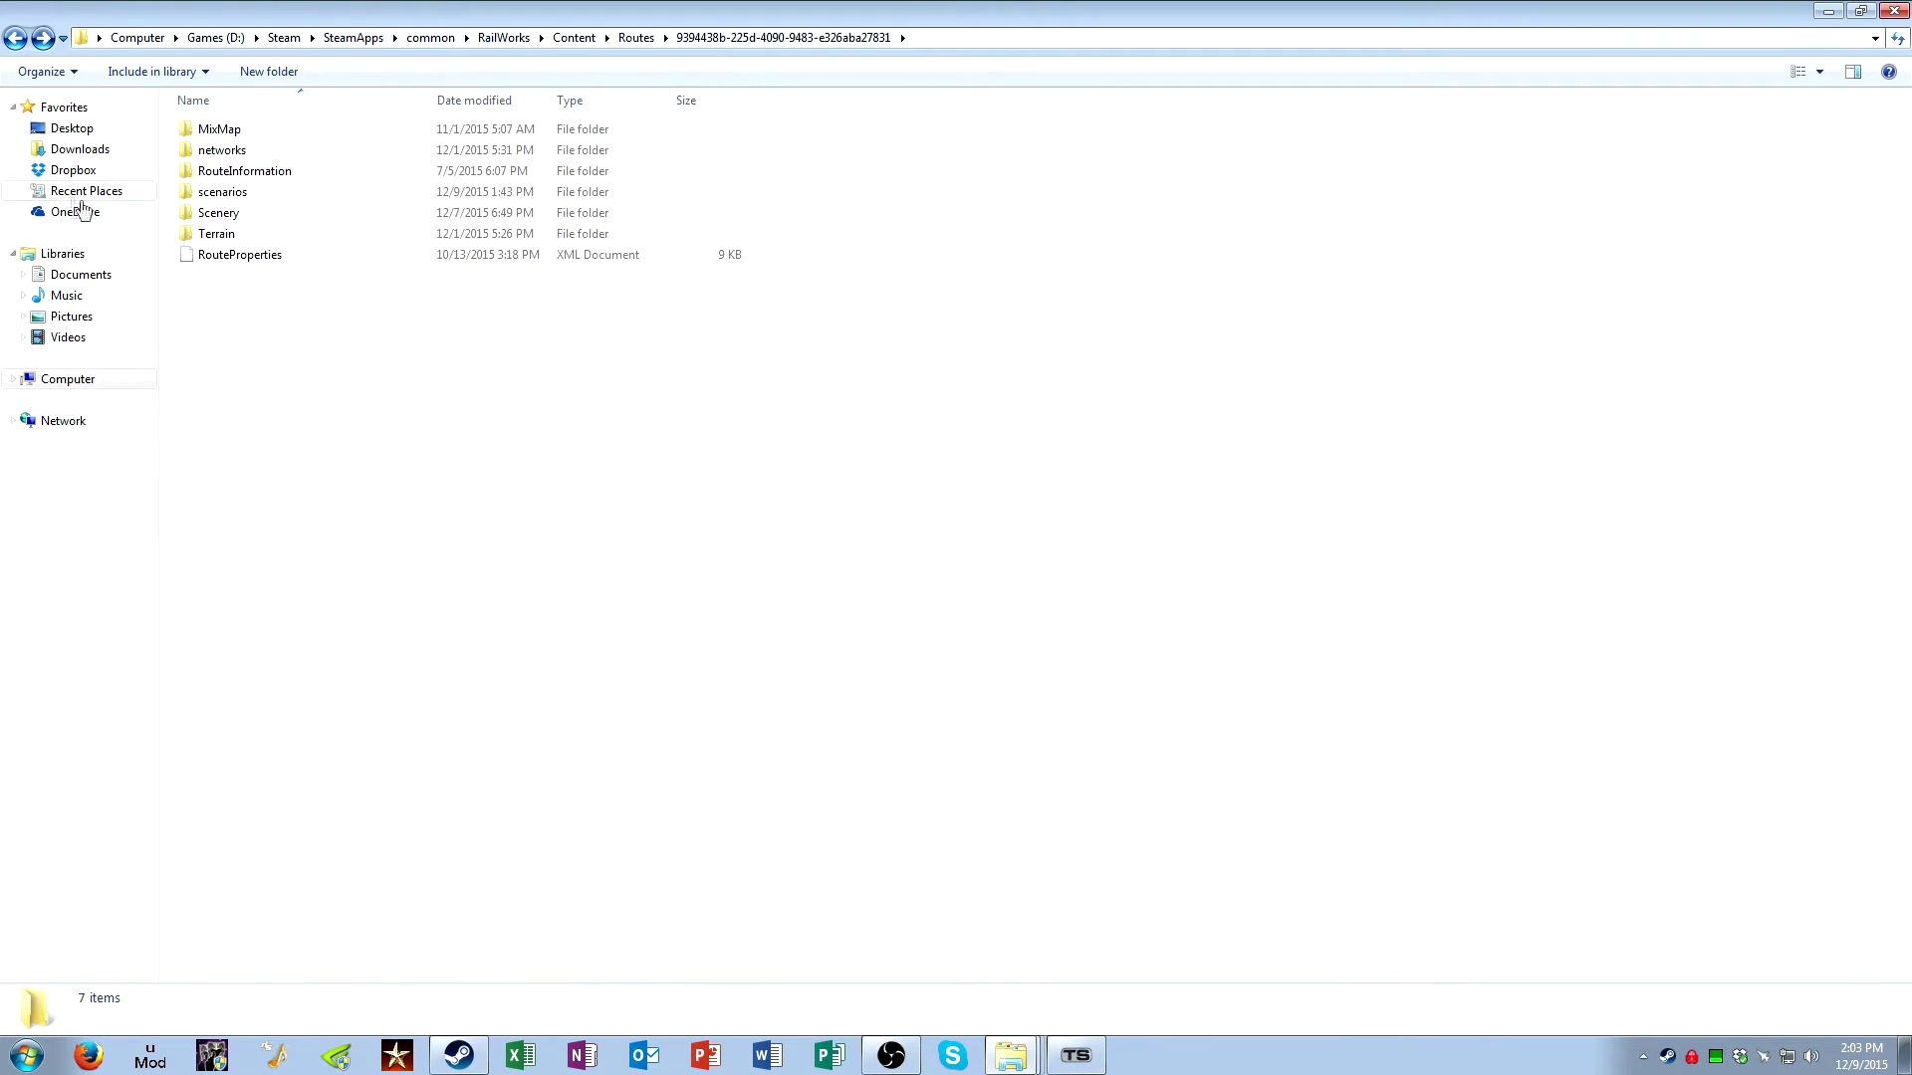
# Open the Scenery folder and scroll down to tile +000039+000090.bin
pyautogui.doubleClick(209, 213)
pyautogui.scroll(-20, 567, 422)
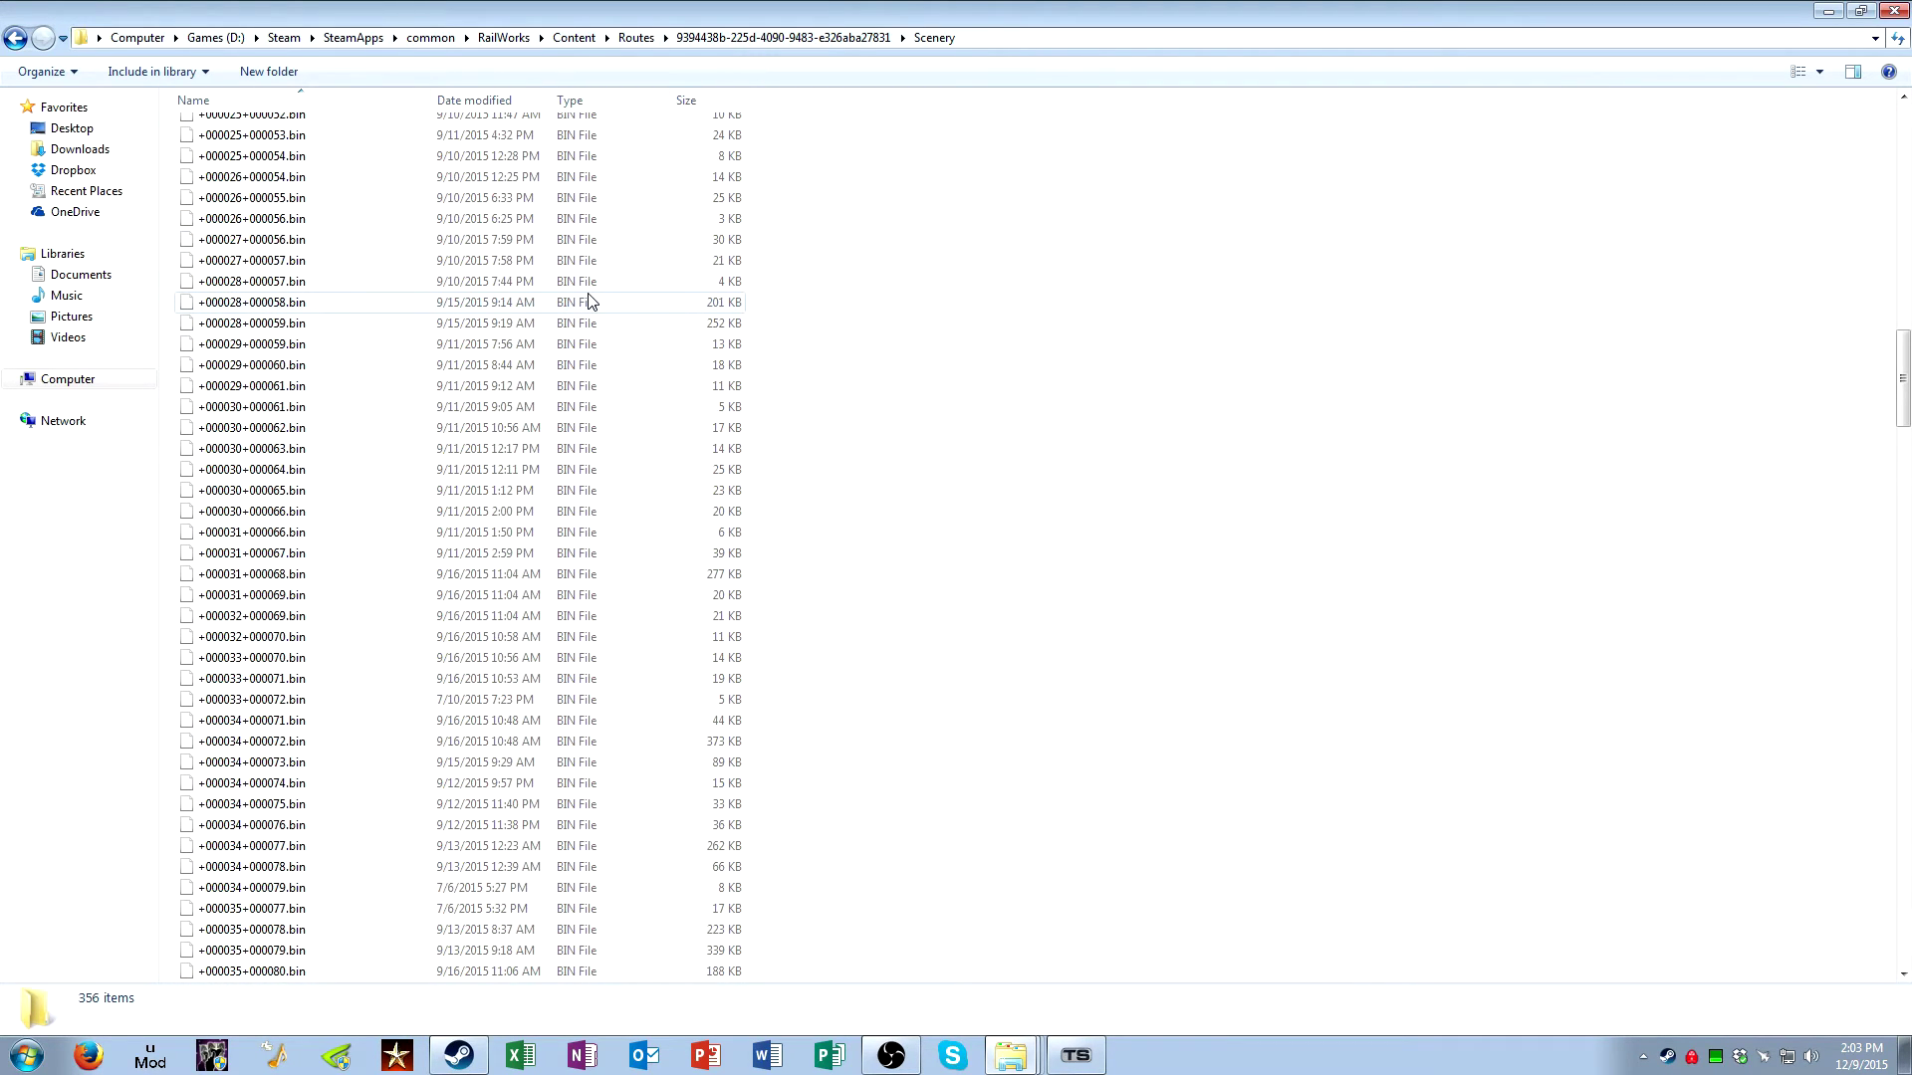
pyautogui.scroll(-14, 583, 298)
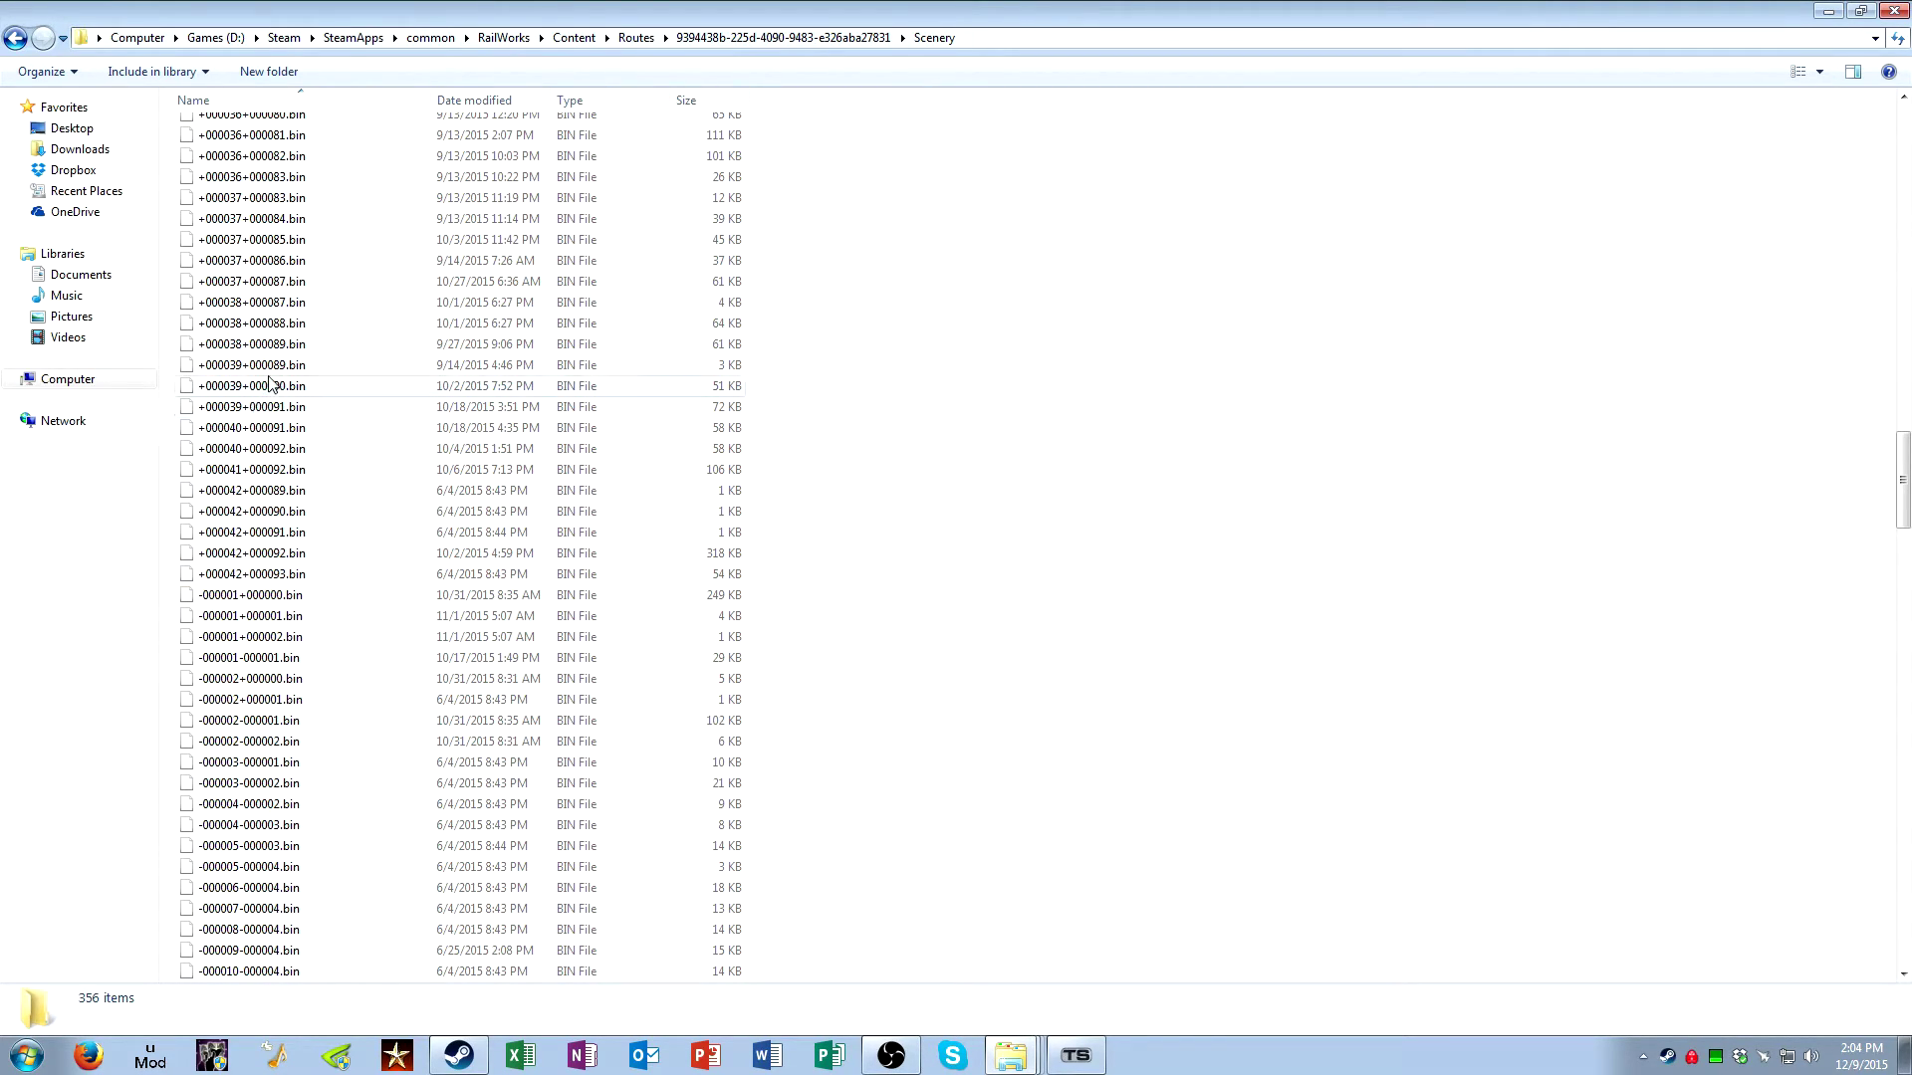
pyautogui.click(251, 386)
# Select Scenery tiles +000039+000090.bin through +000042+000093.bin
pyautogui.click(241, 574)
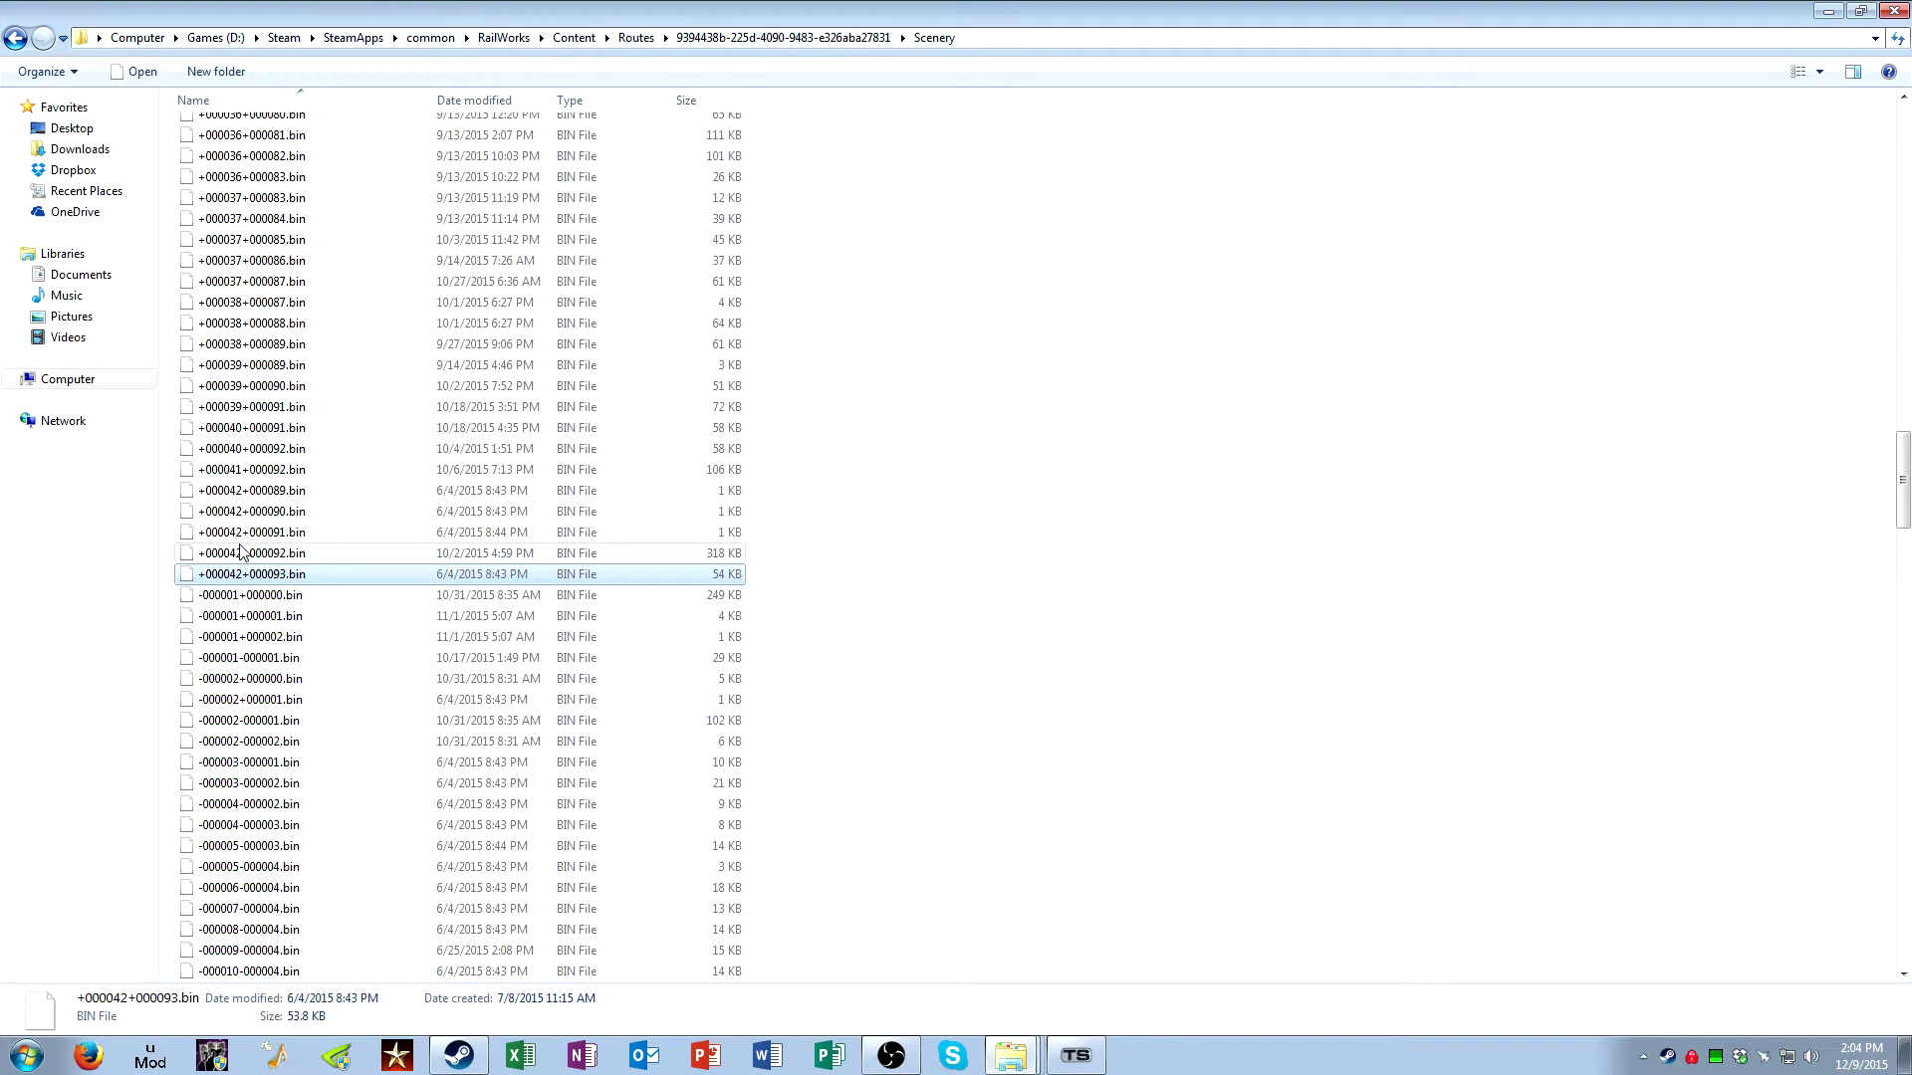
pyautogui.keyDown('shift'); pyautogui.click(239, 387); pyautogui.keyUp('shift')
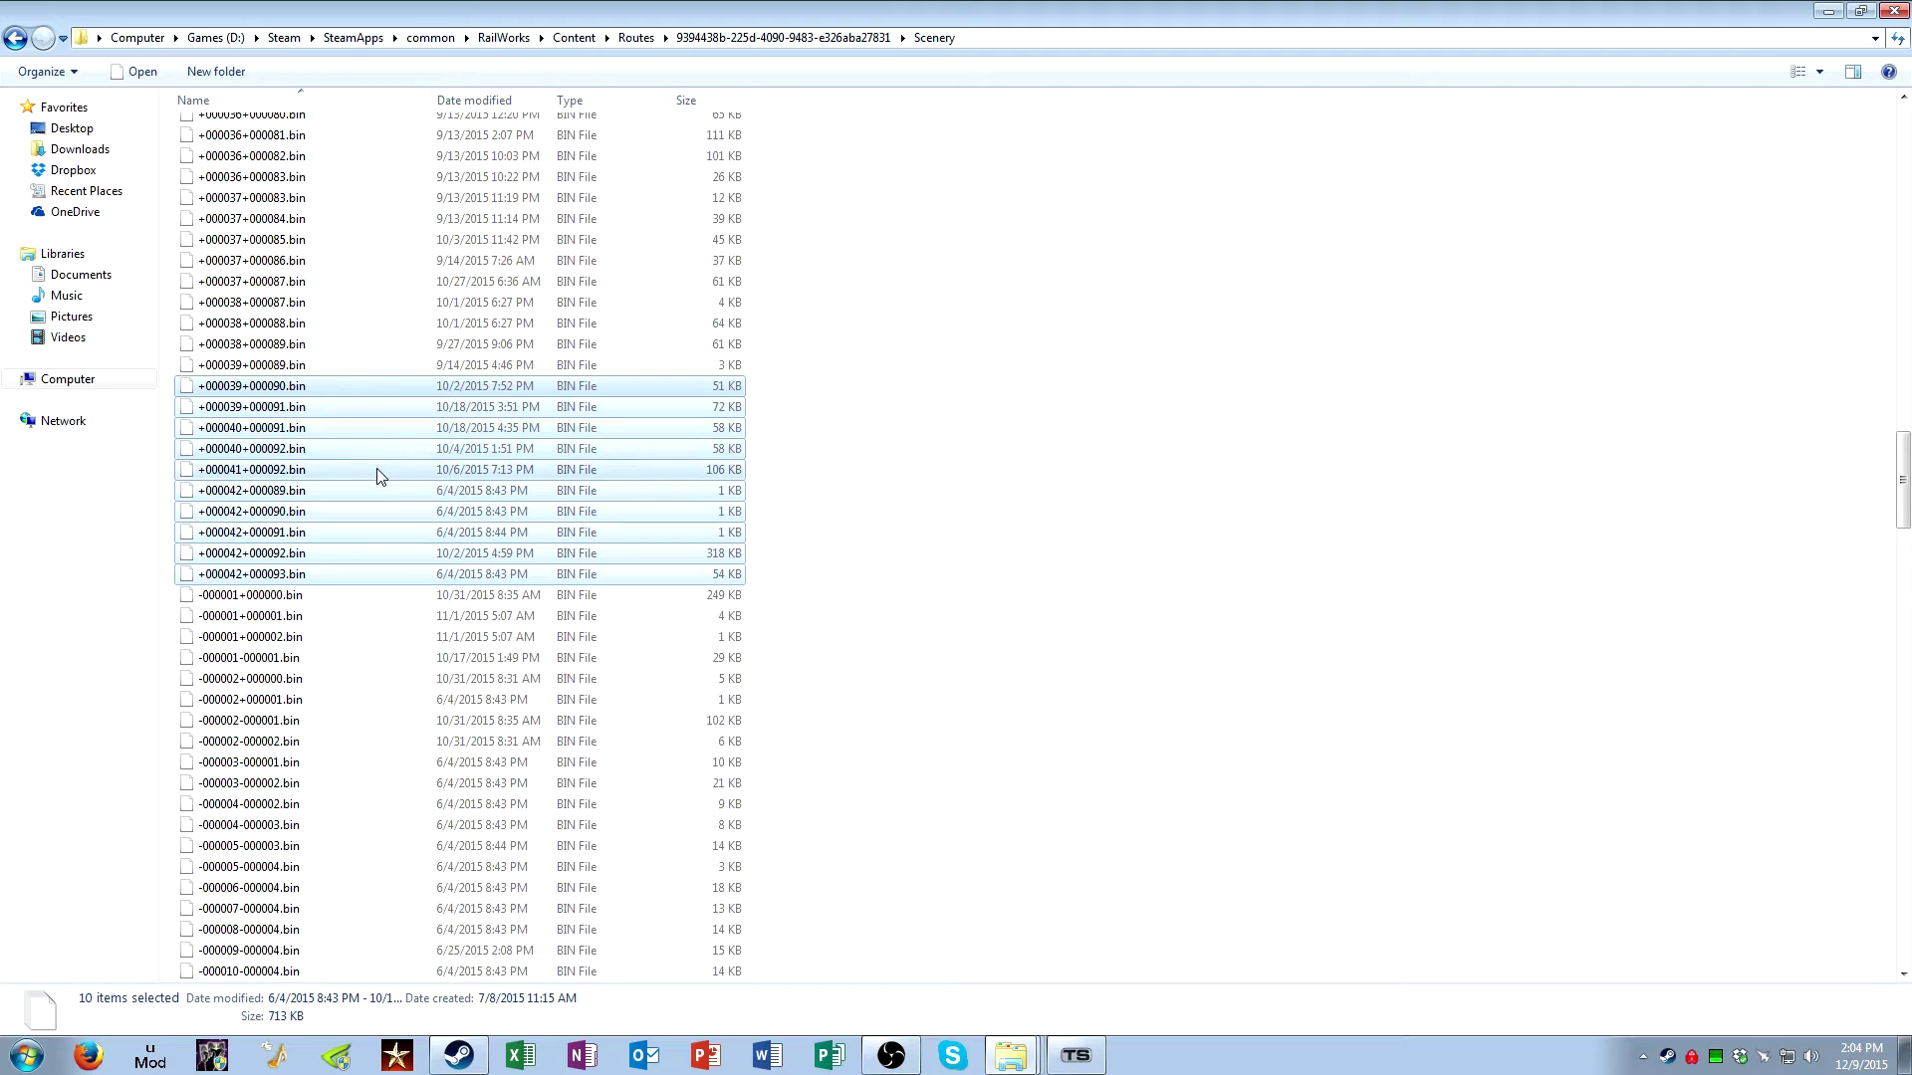
pyautogui.scroll(4, 390, 476)
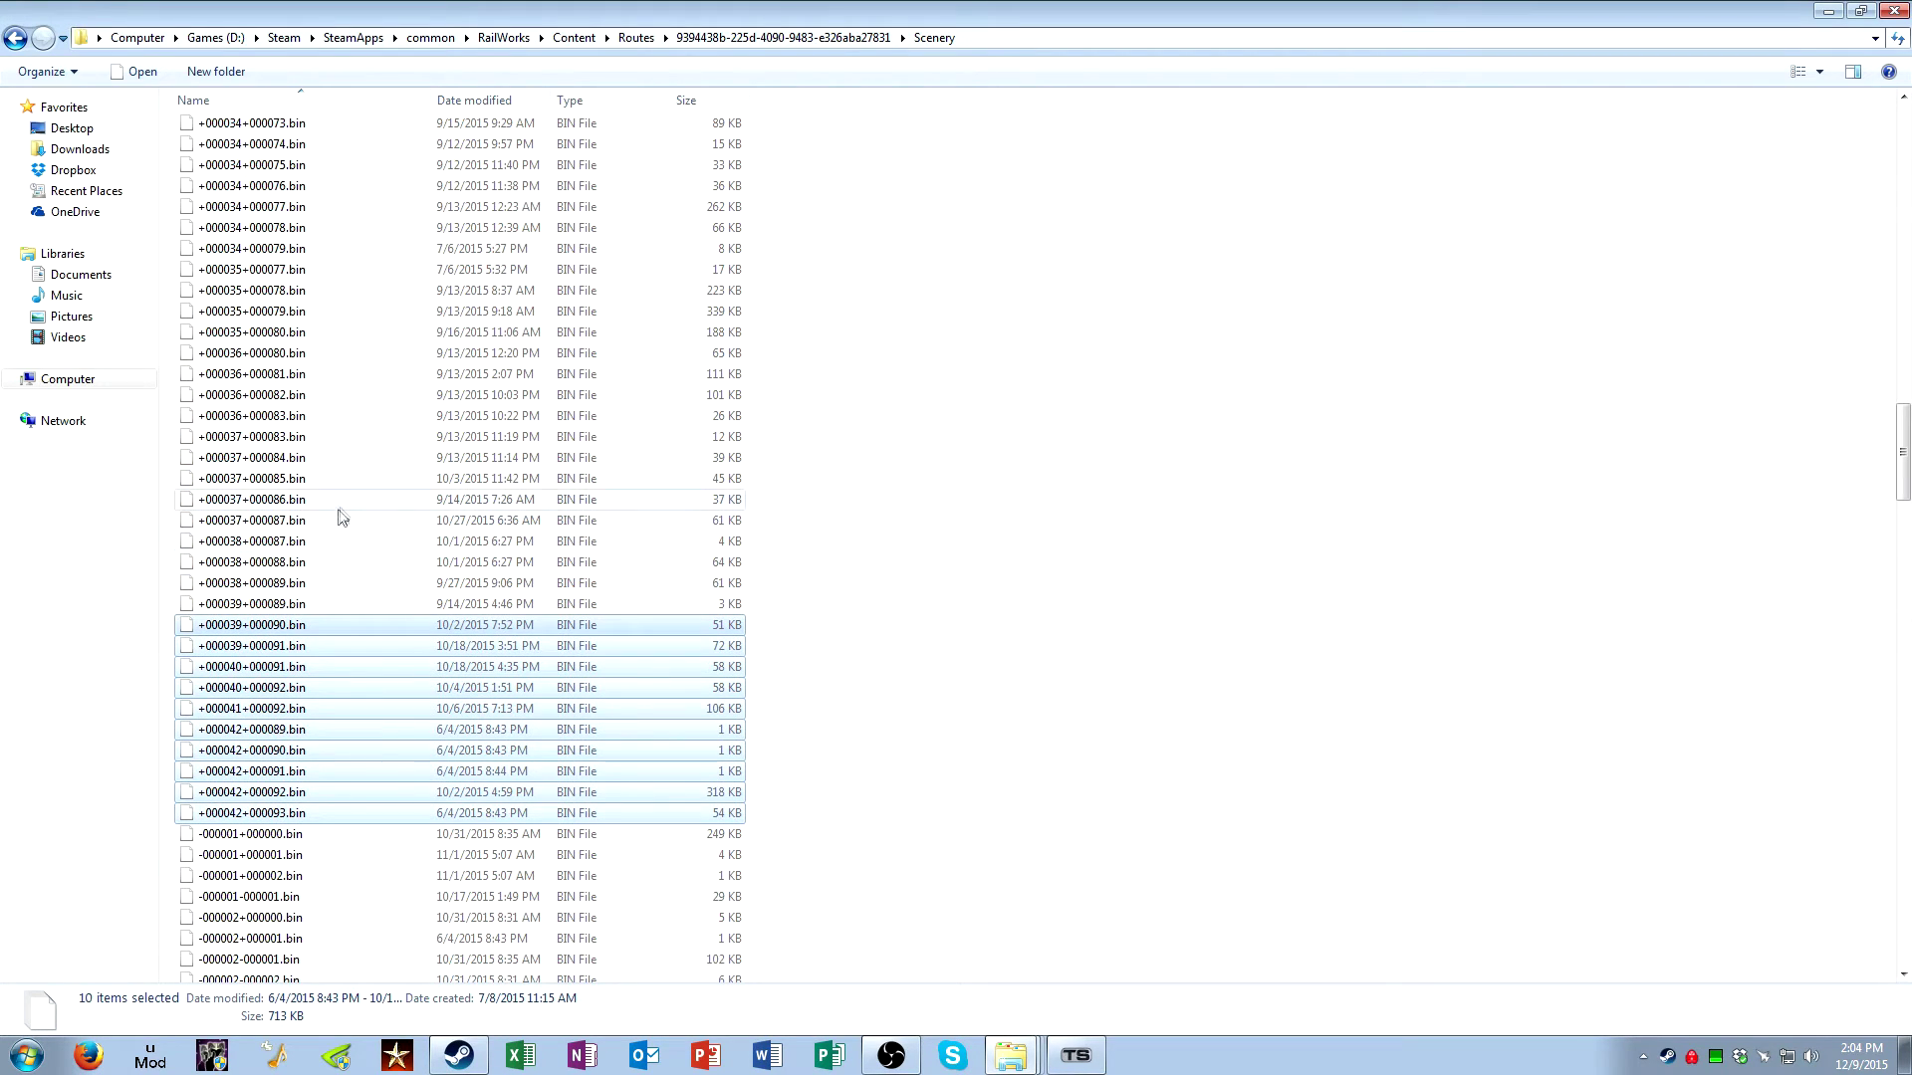
pyautogui.click(904, 1057)
pyautogui.click(905, 1057)
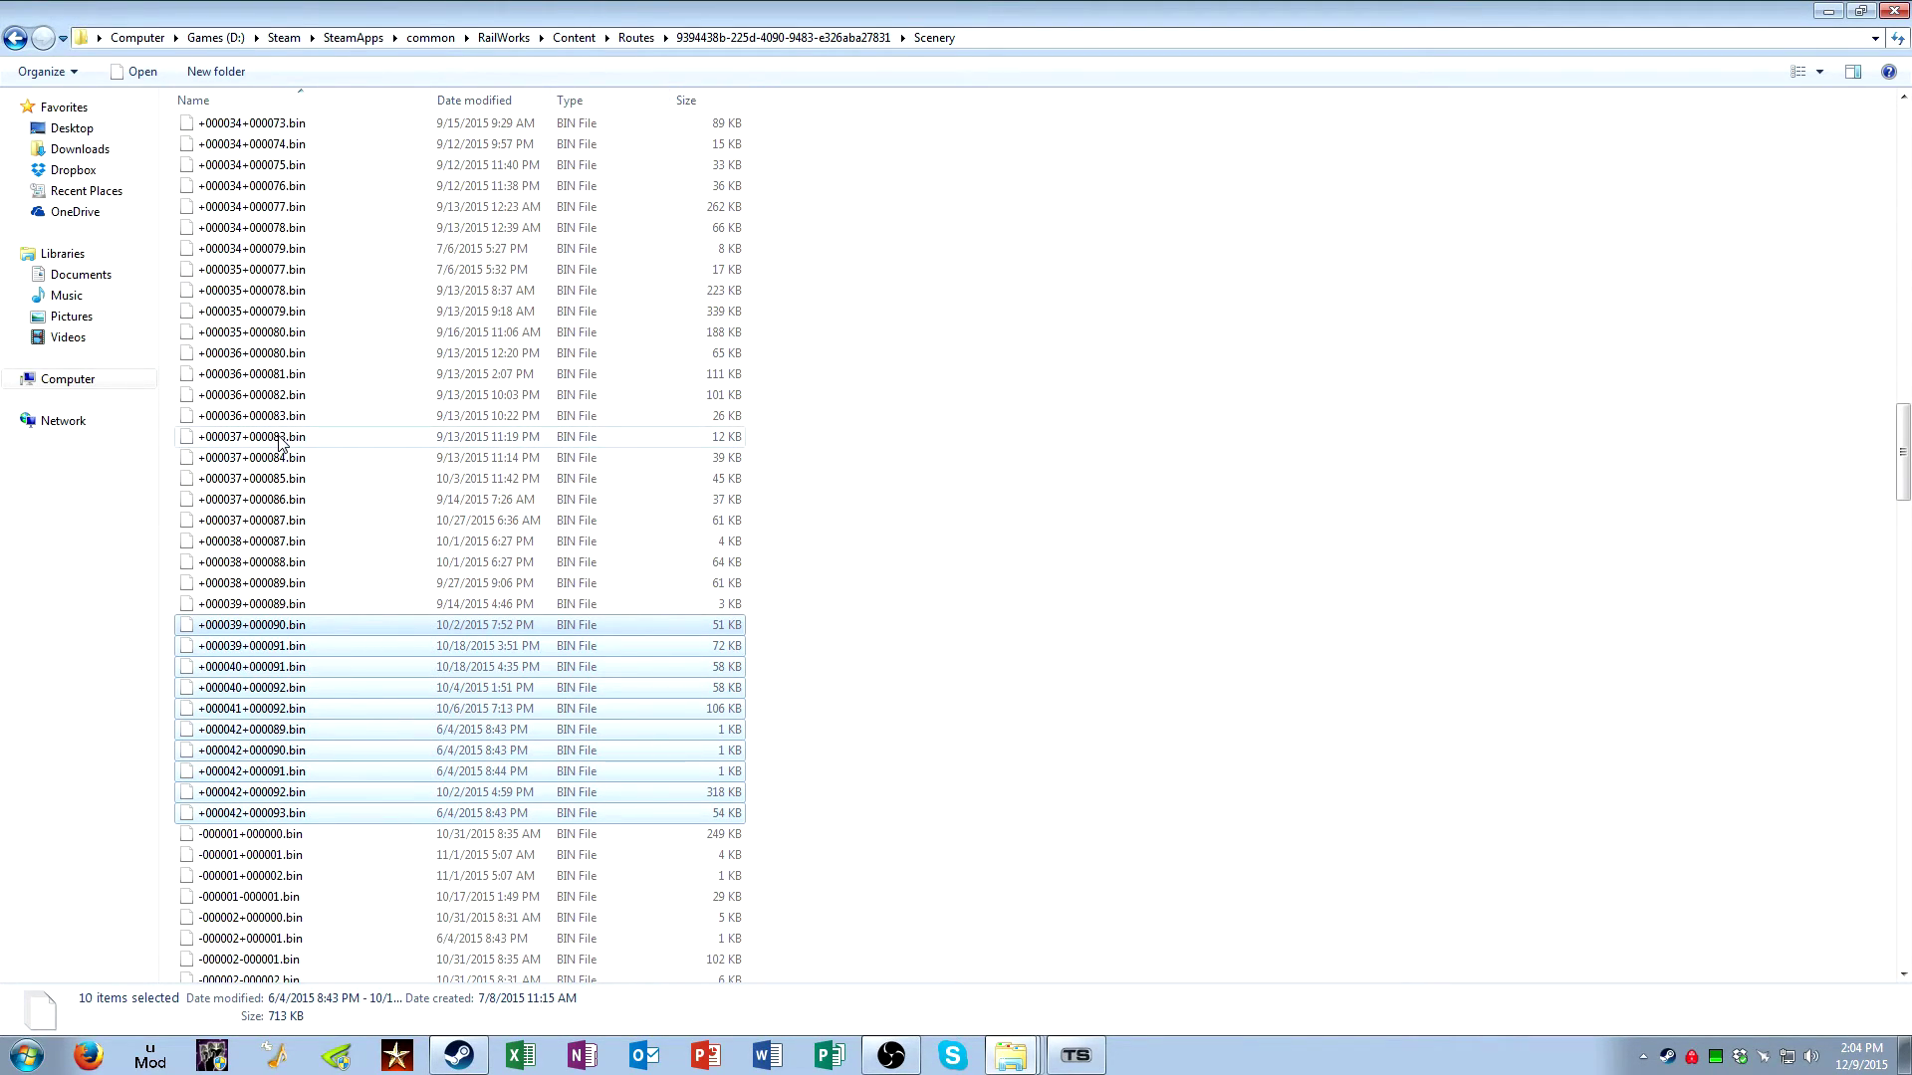
# Select tiles +000034+000077.bin through +000037+000083.bin instead
pyautogui.click(279, 438)
pyautogui.keyDown('shift'); pyautogui.click(304, 206); pyautogui.keyUp('shift')
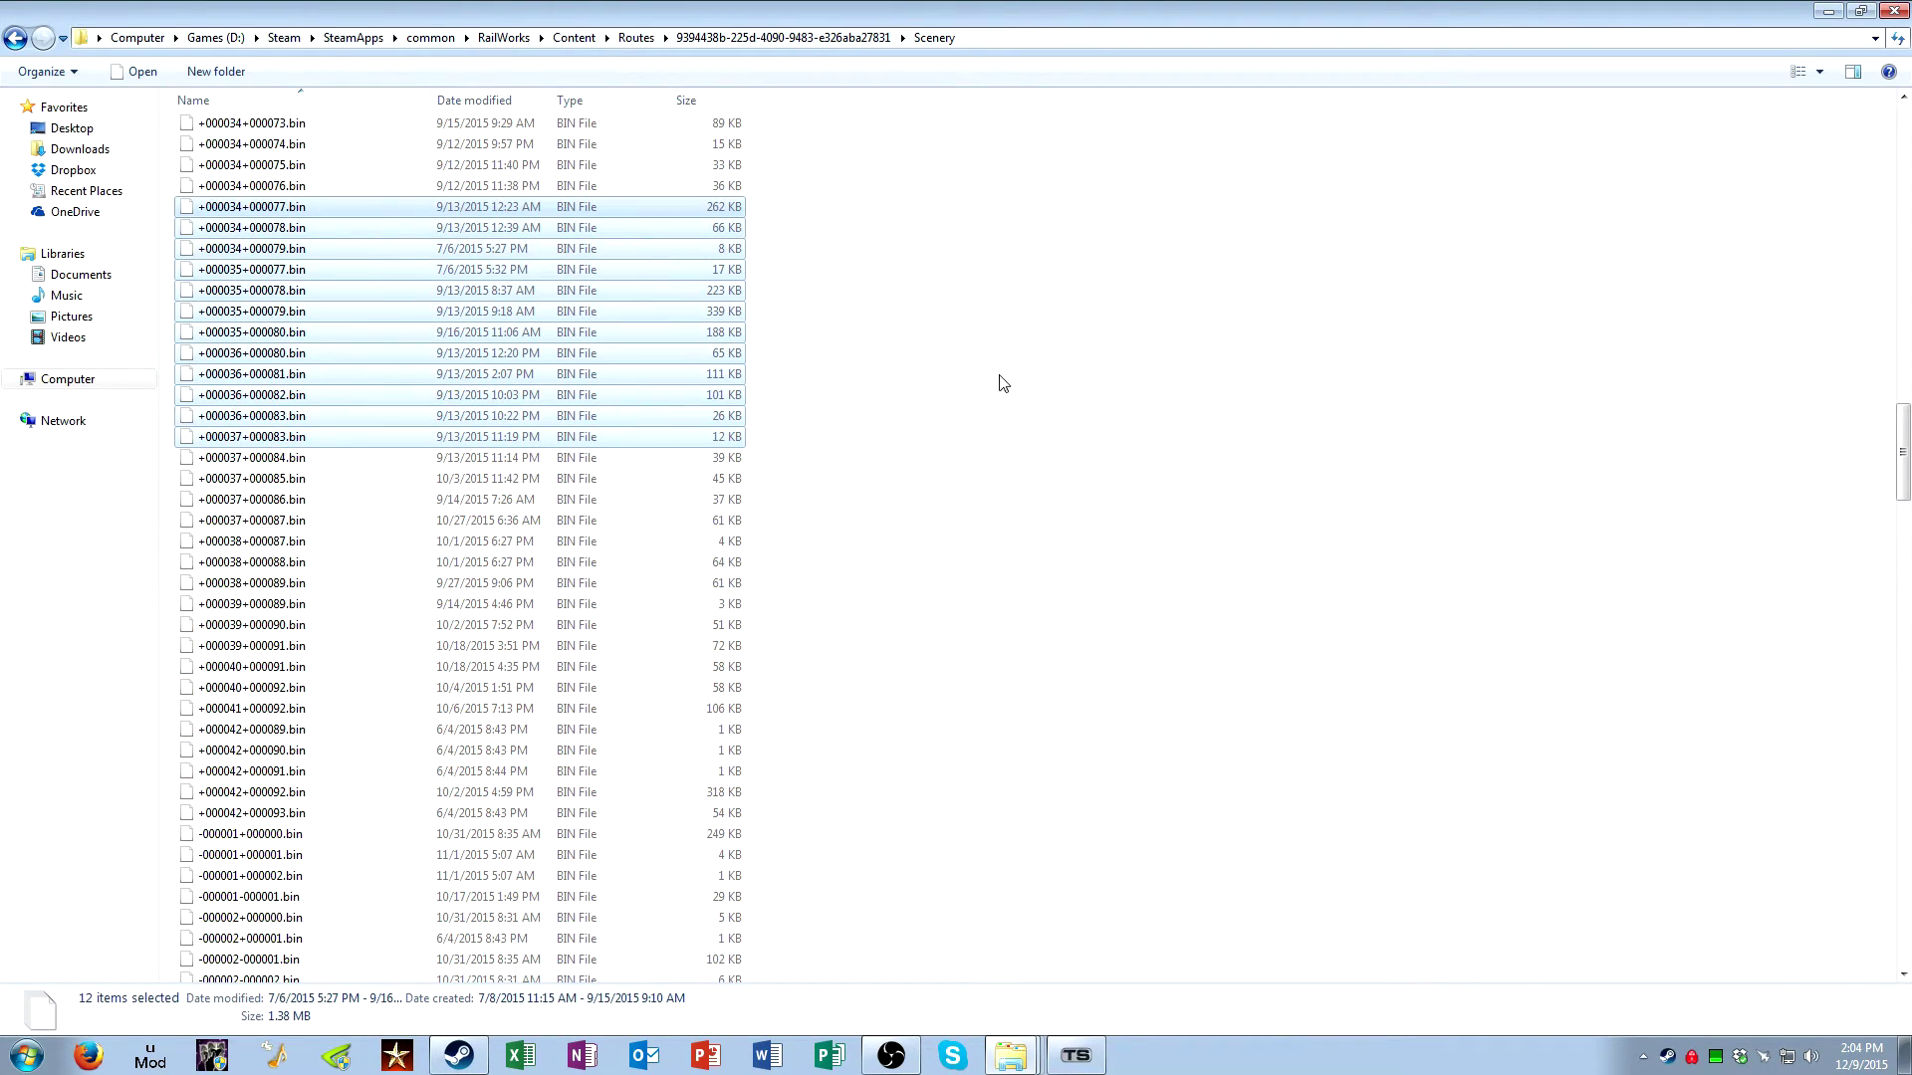
pyautogui.scroll(9, 991, 414)
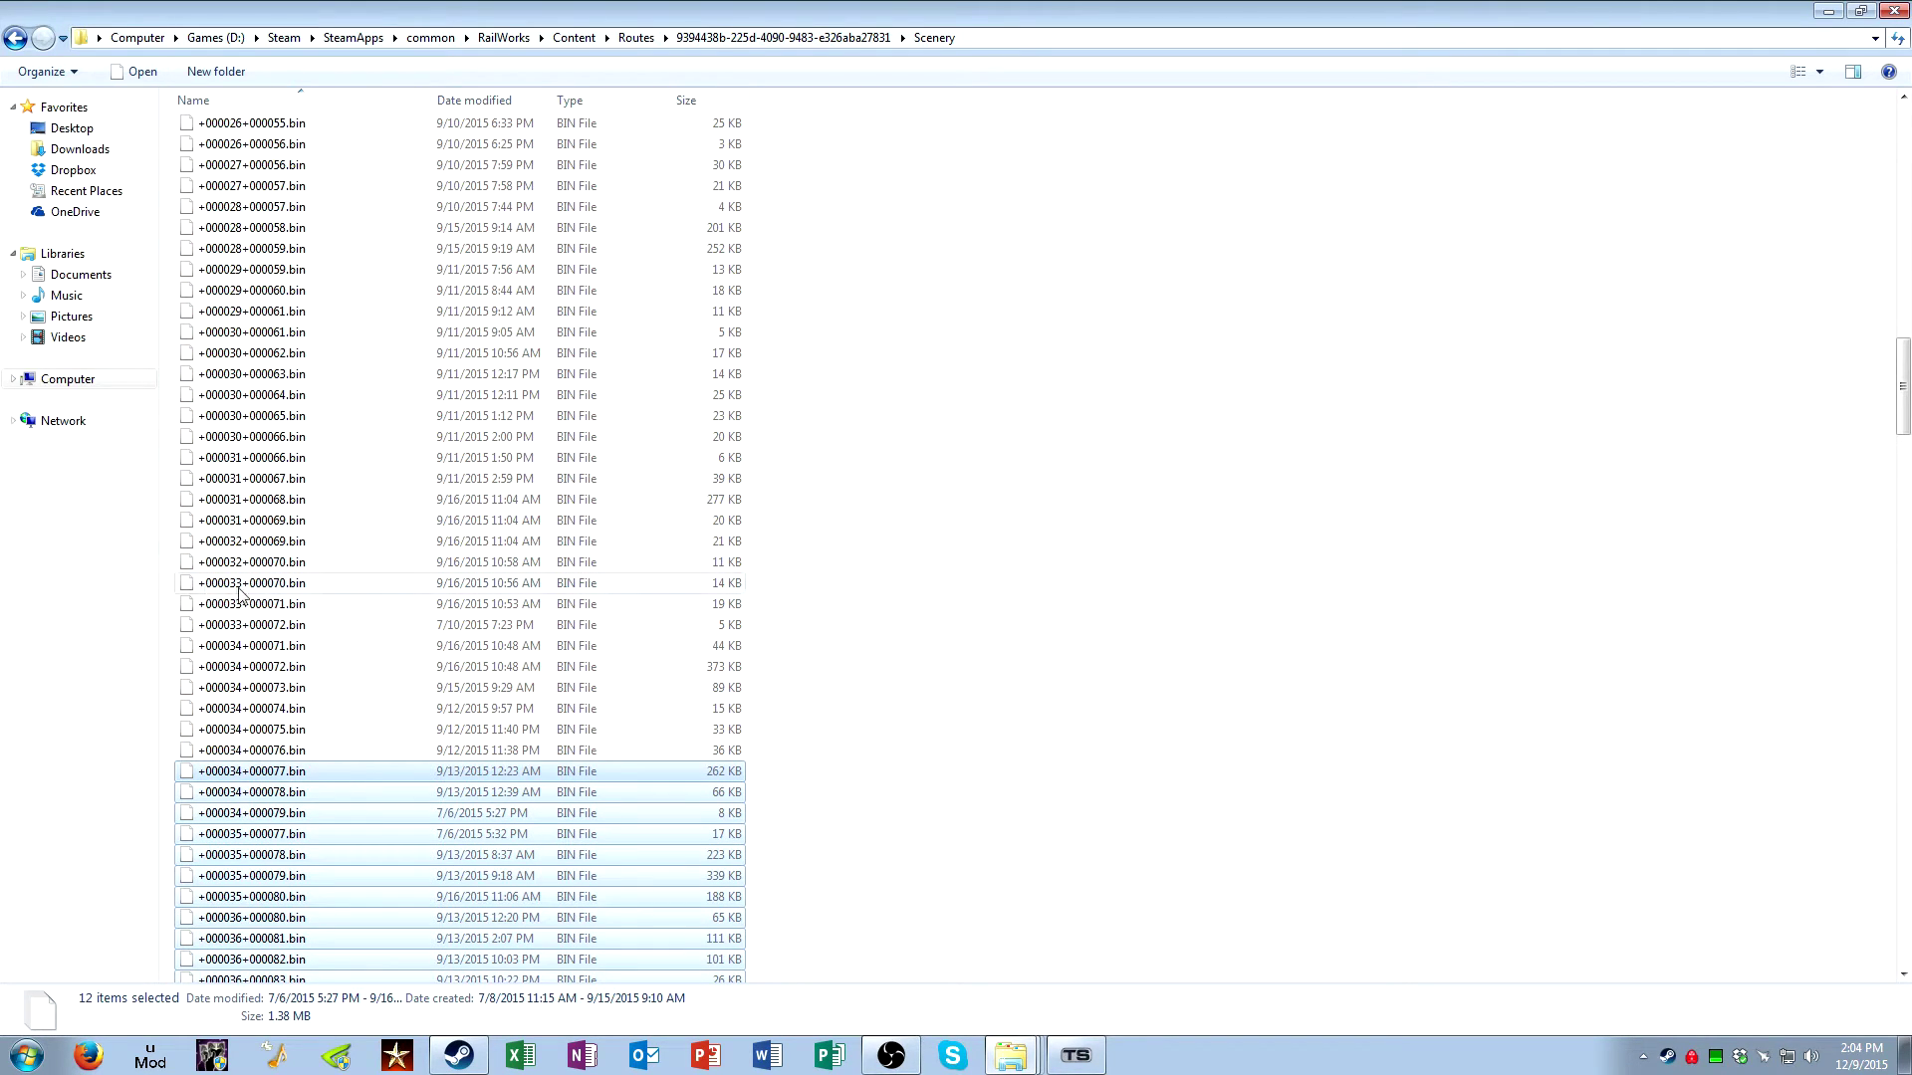
# Narrow the selection to tiles +000024+000051.bin through +000028+000059.bin
pyautogui.click(423, 290)
pyautogui.scroll(2, 368, 299)
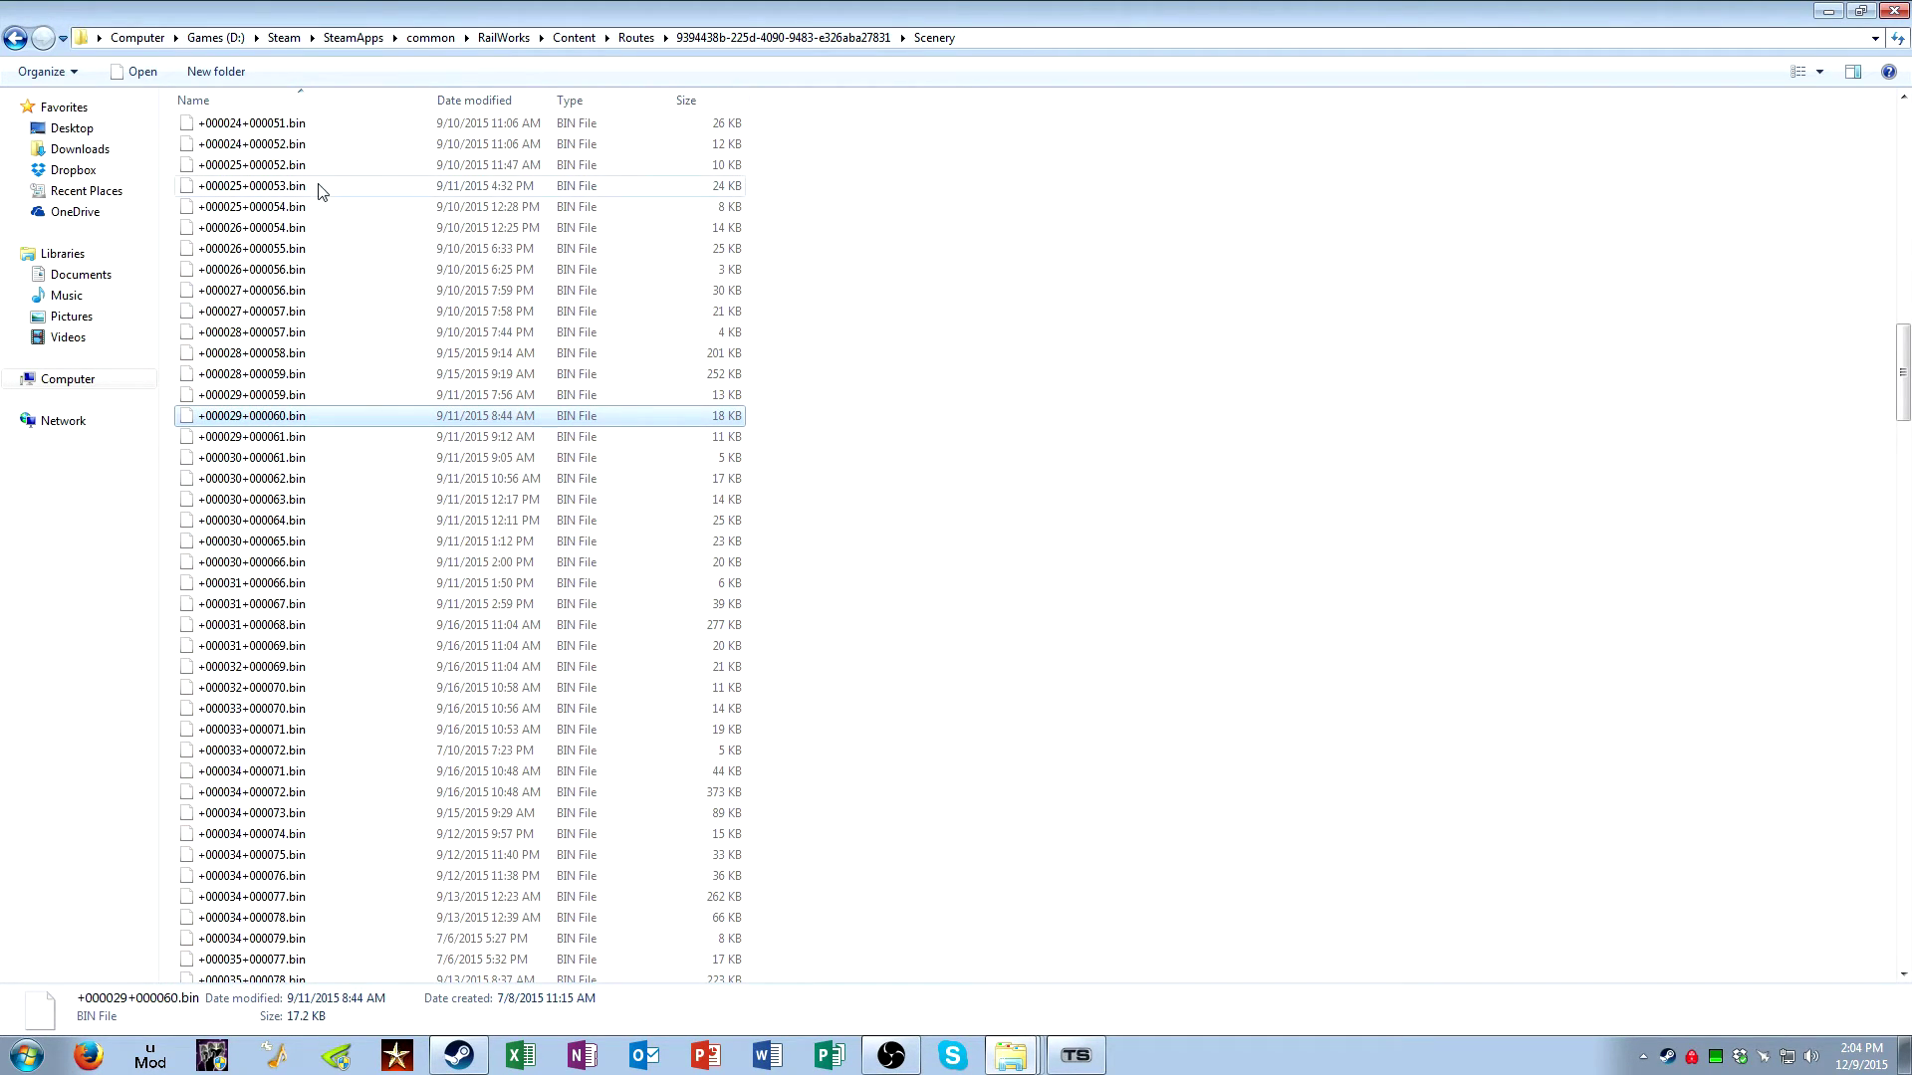
pyautogui.keyDown('shift'); pyautogui.click(254, 123); pyautogui.keyUp('shift')
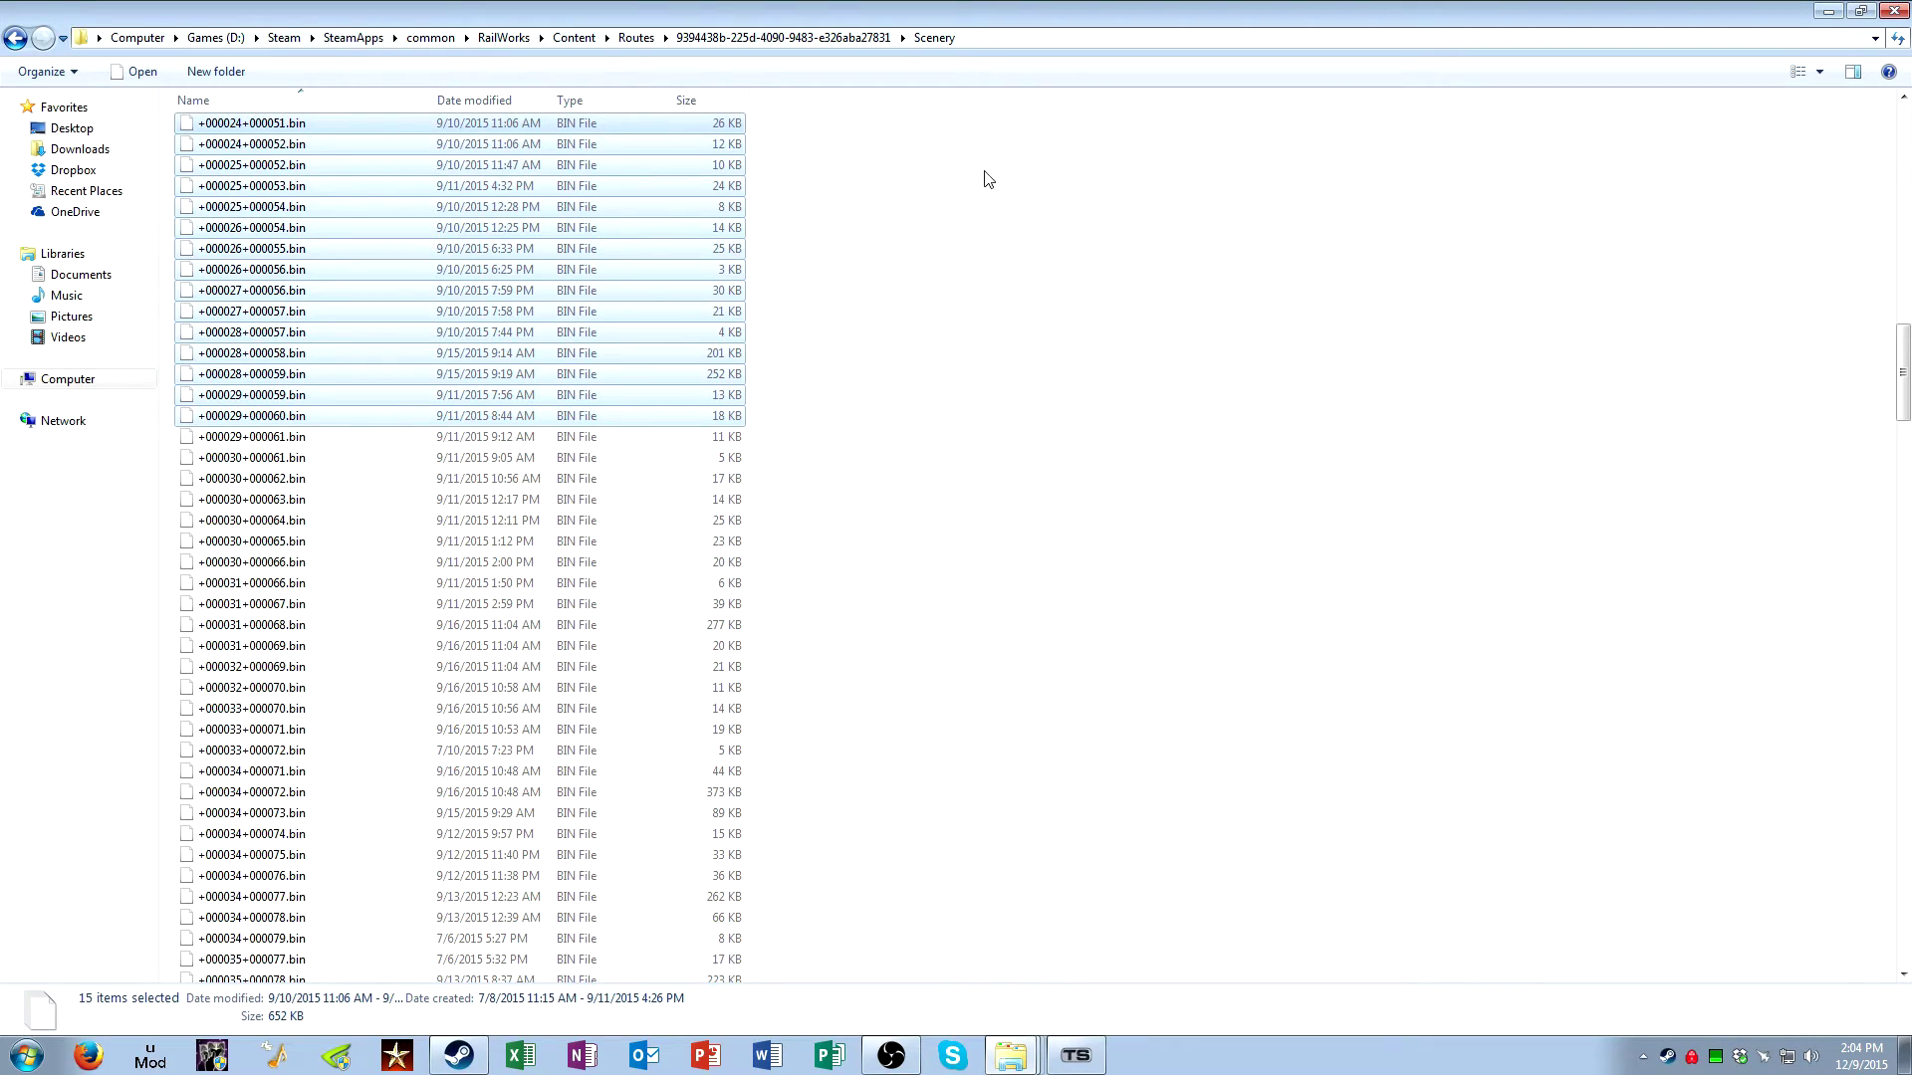
pyautogui.click(947, 210)
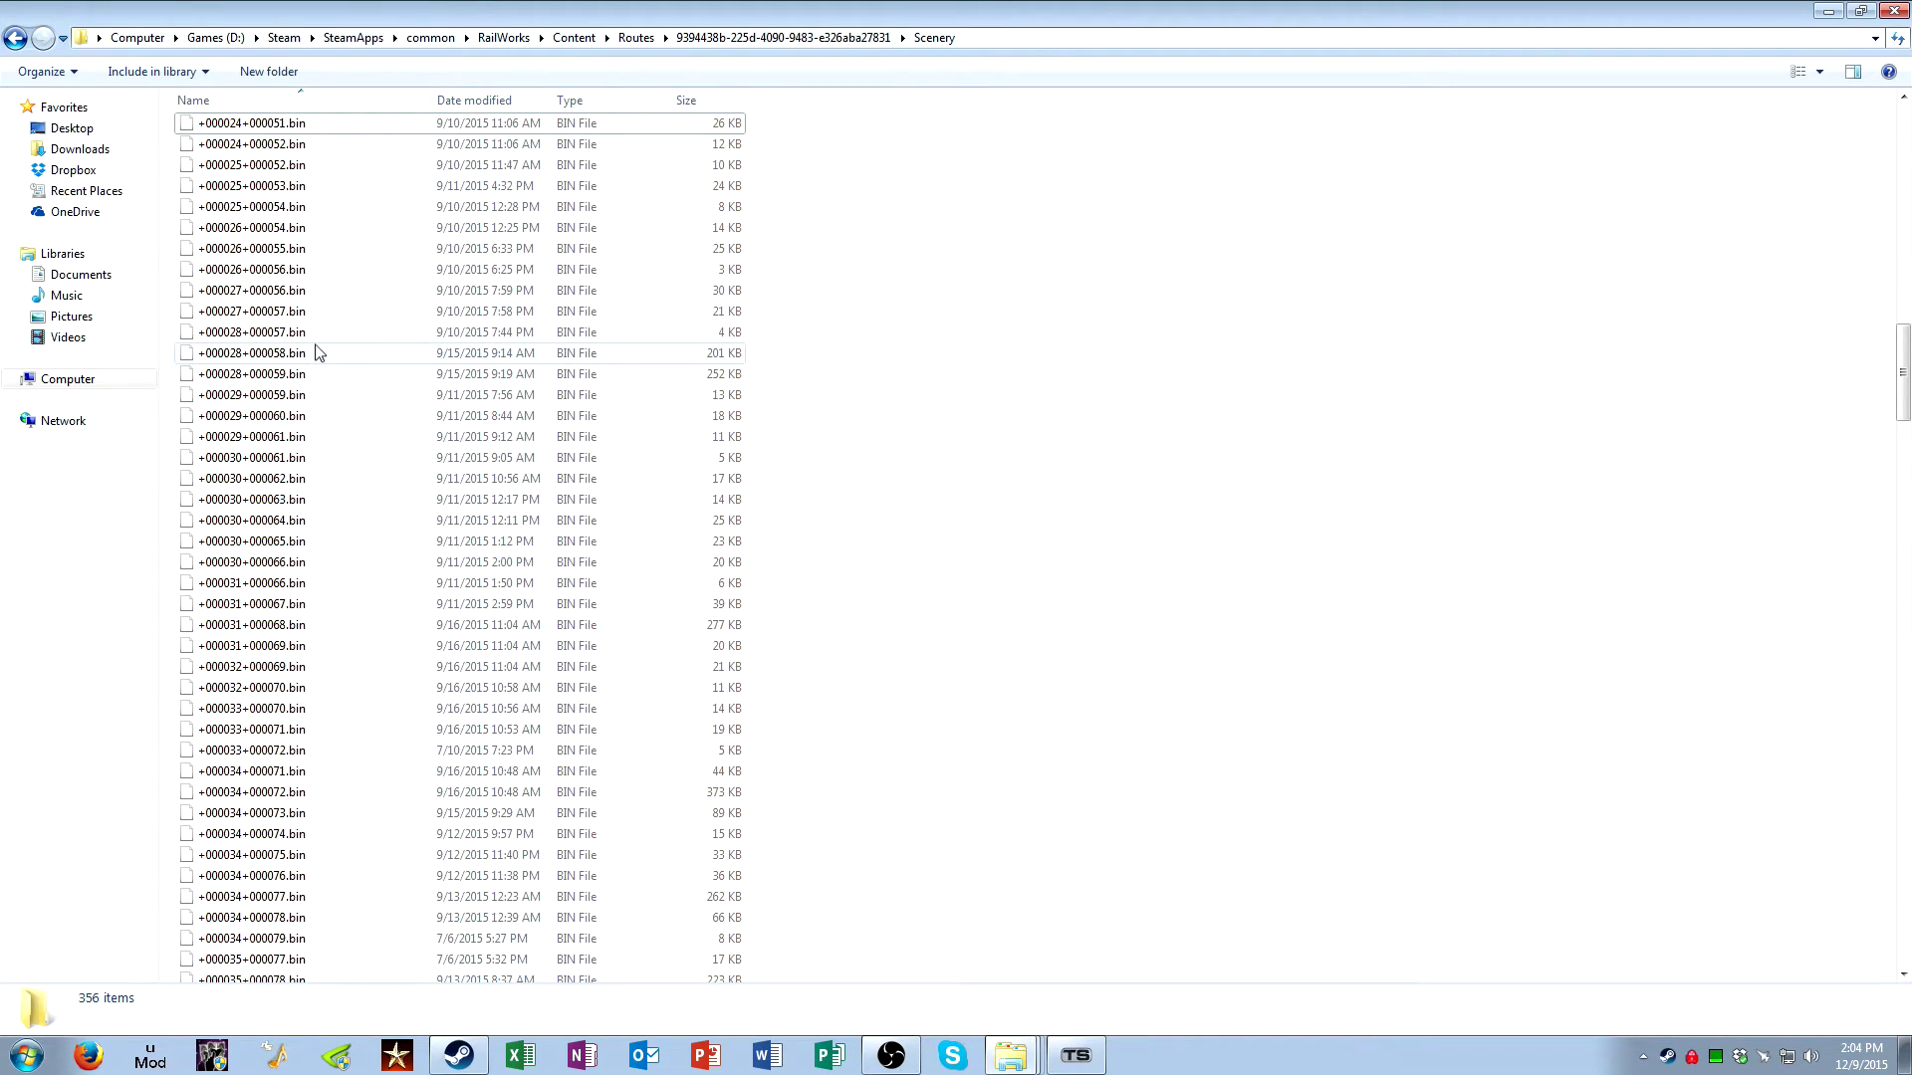
pyautogui.click(289, 384)
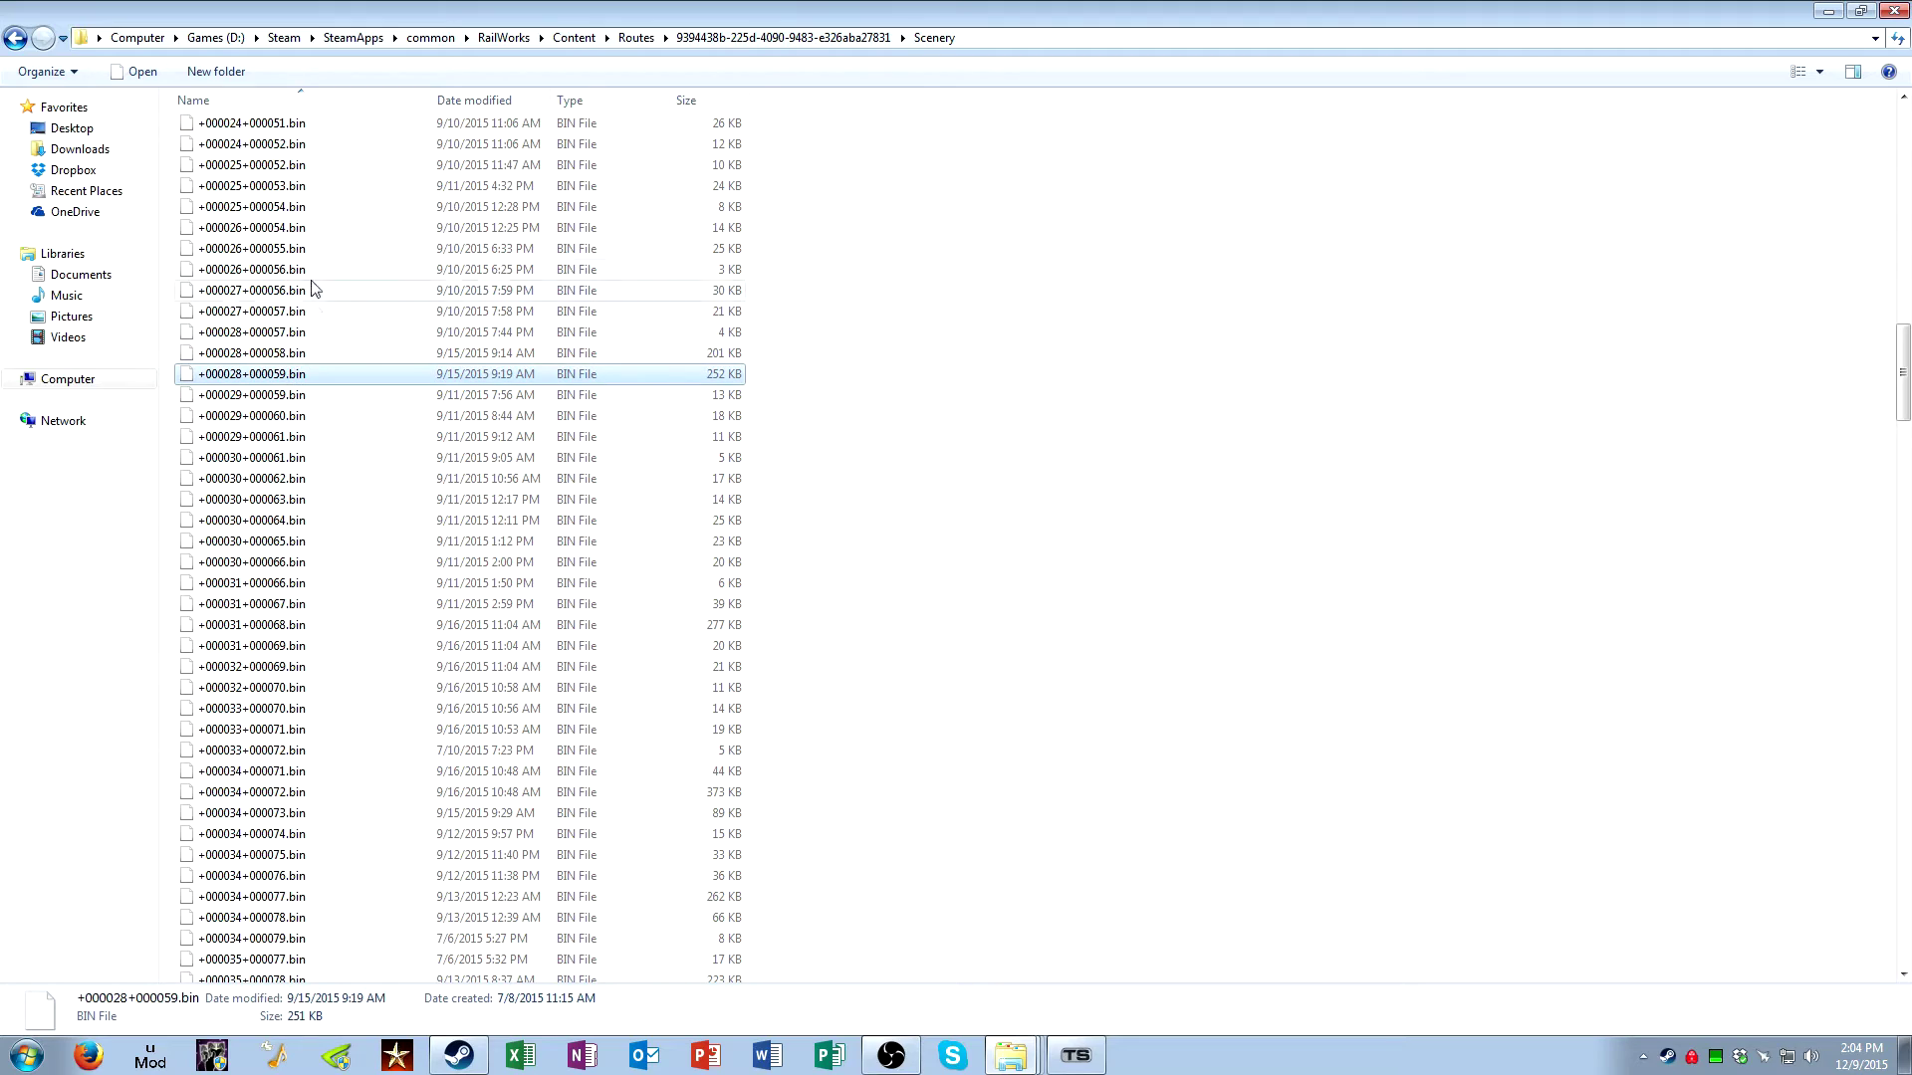
pyautogui.keyDown('shift'); pyautogui.click(286, 124); pyautogui.keyUp('shift')
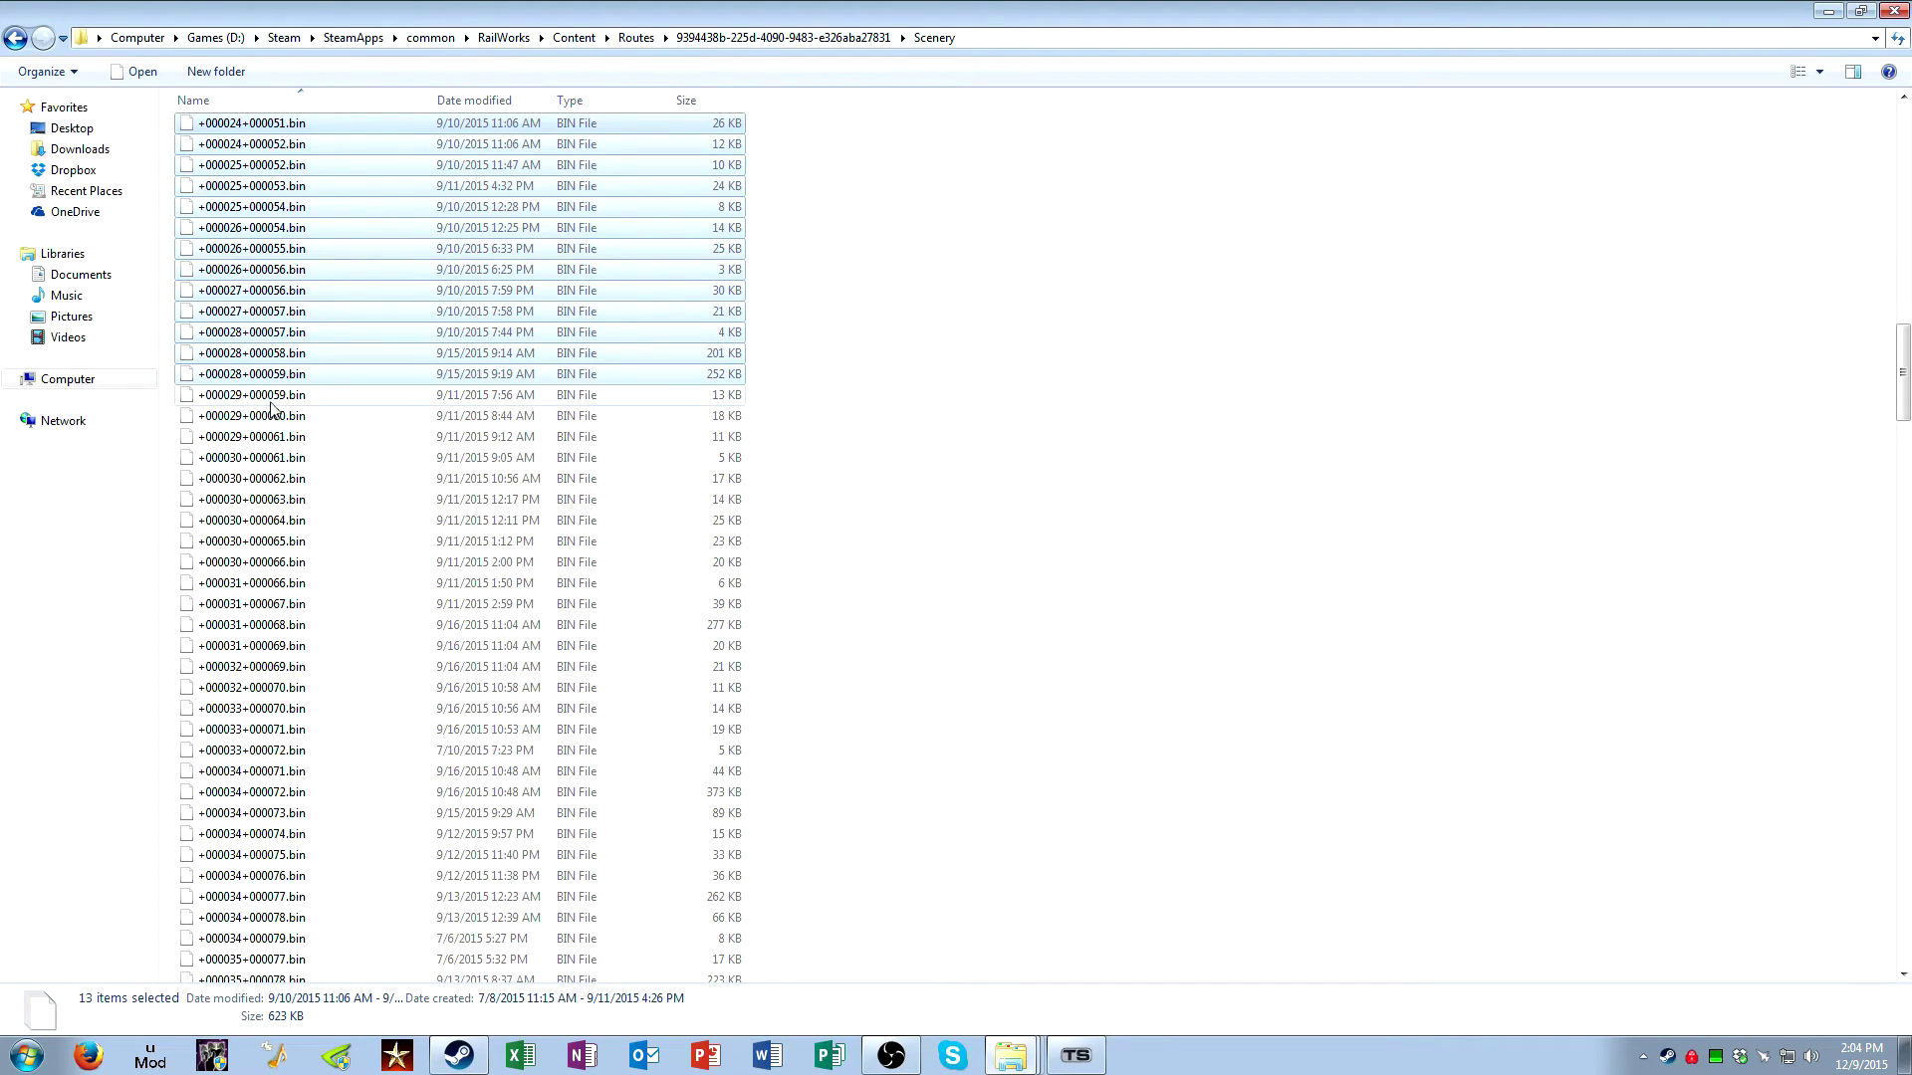
# Go back to the route folder and look inside the MixMap folder
pyautogui.click(14, 38)
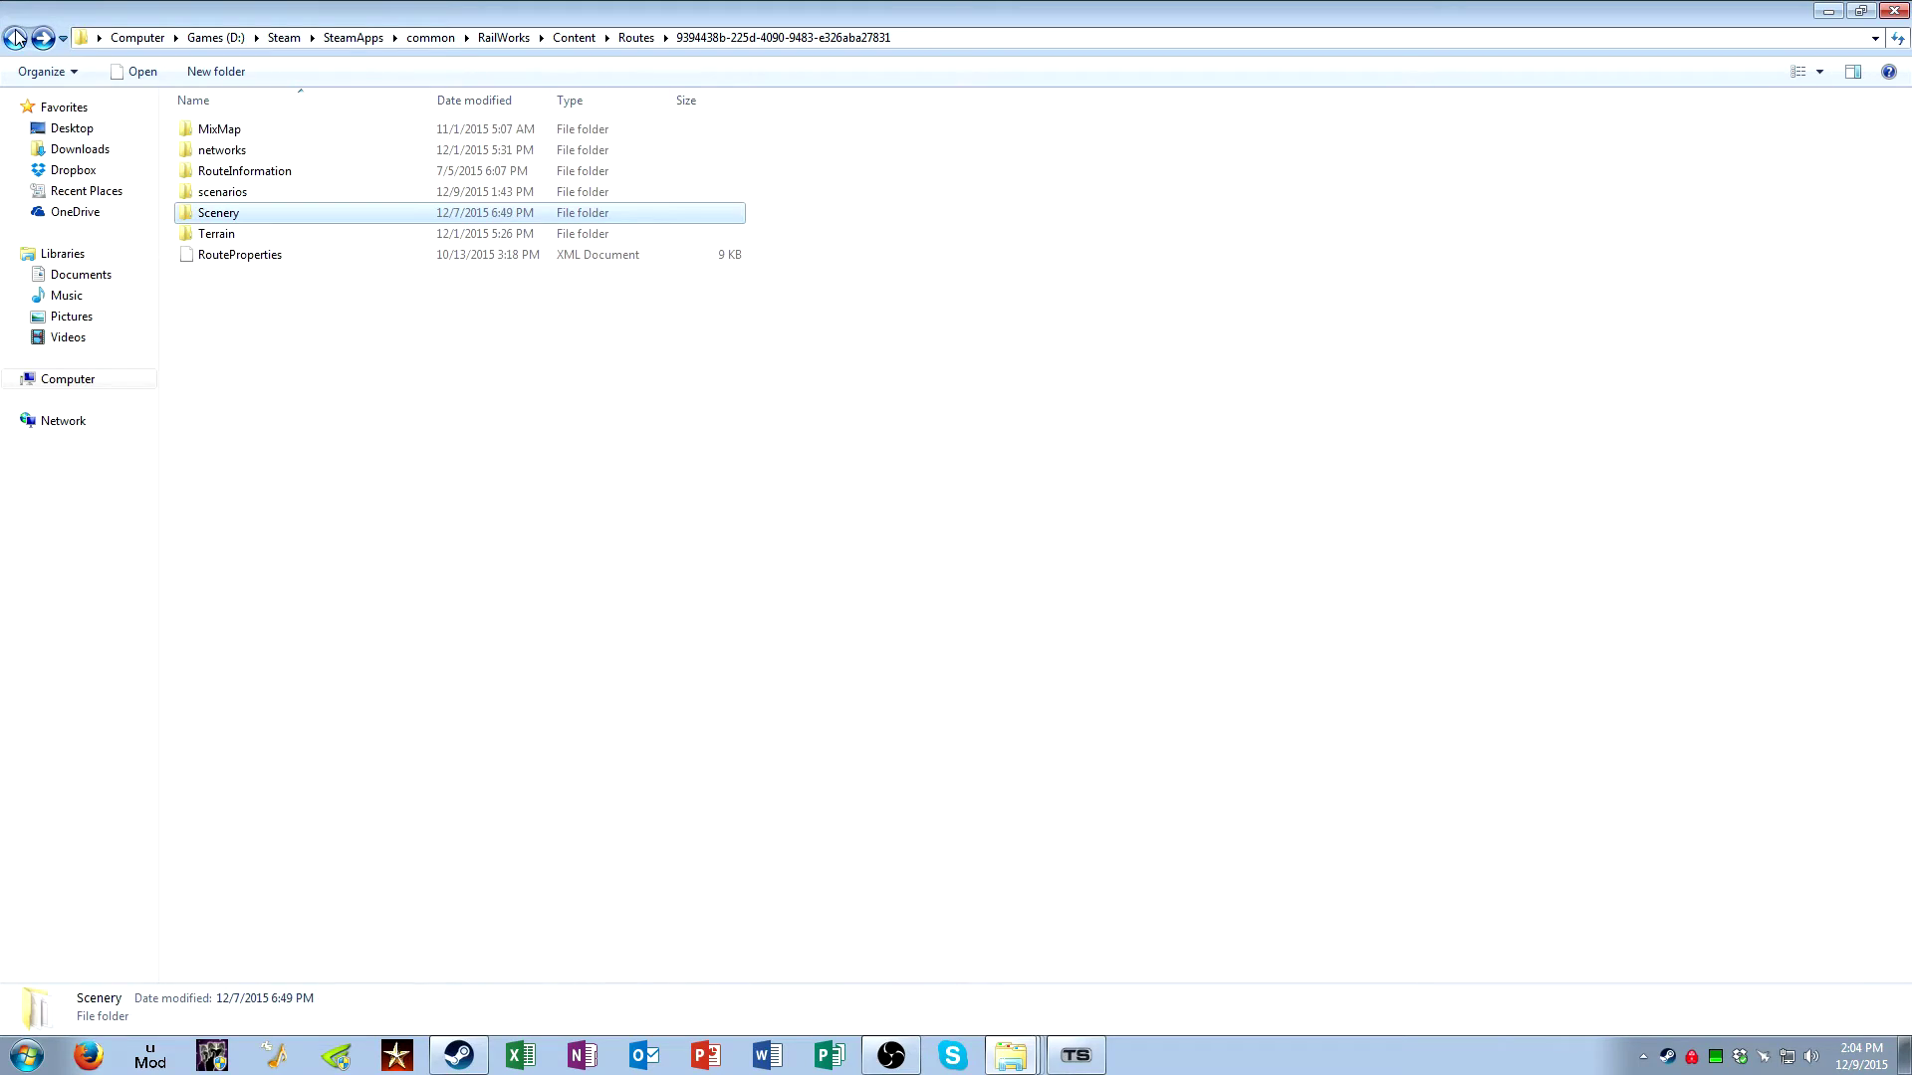
pyautogui.click(232, 158)
pyautogui.doubleClick(235, 124)
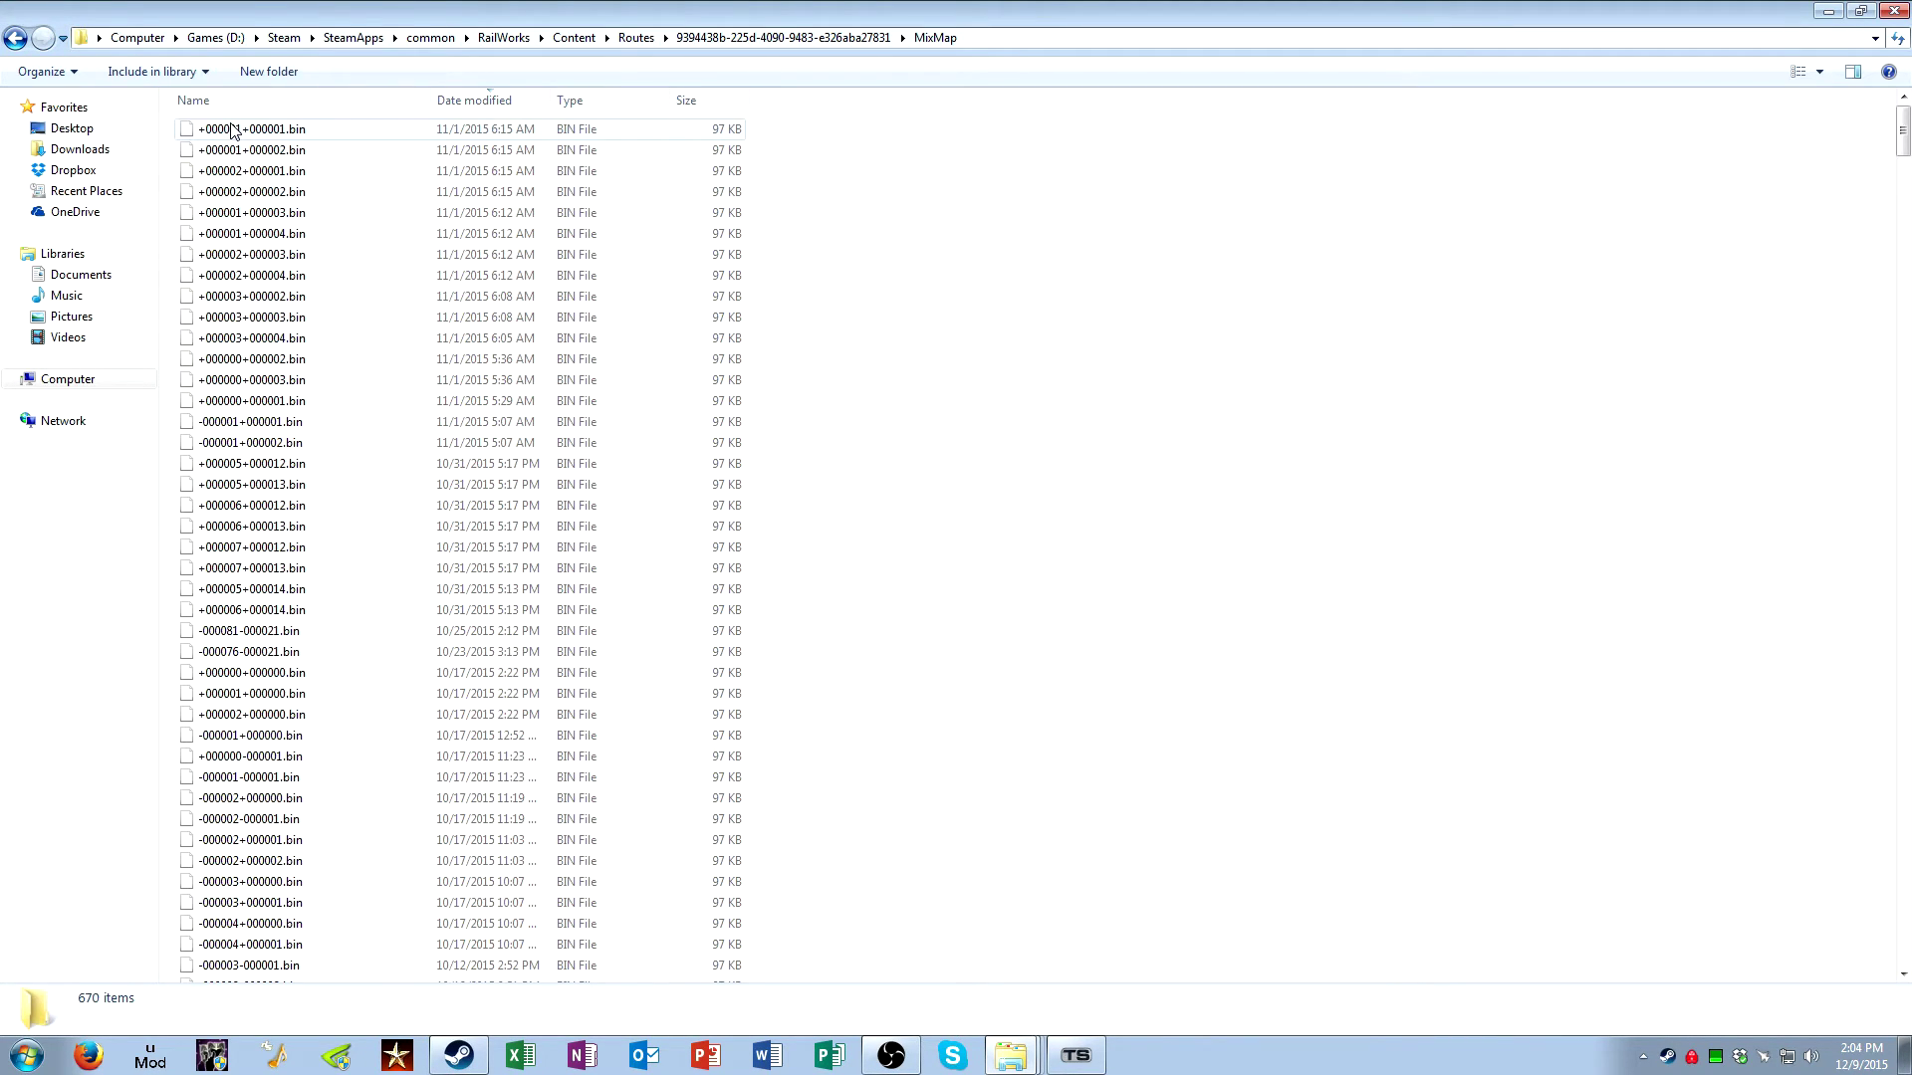
pyautogui.click(14, 38)
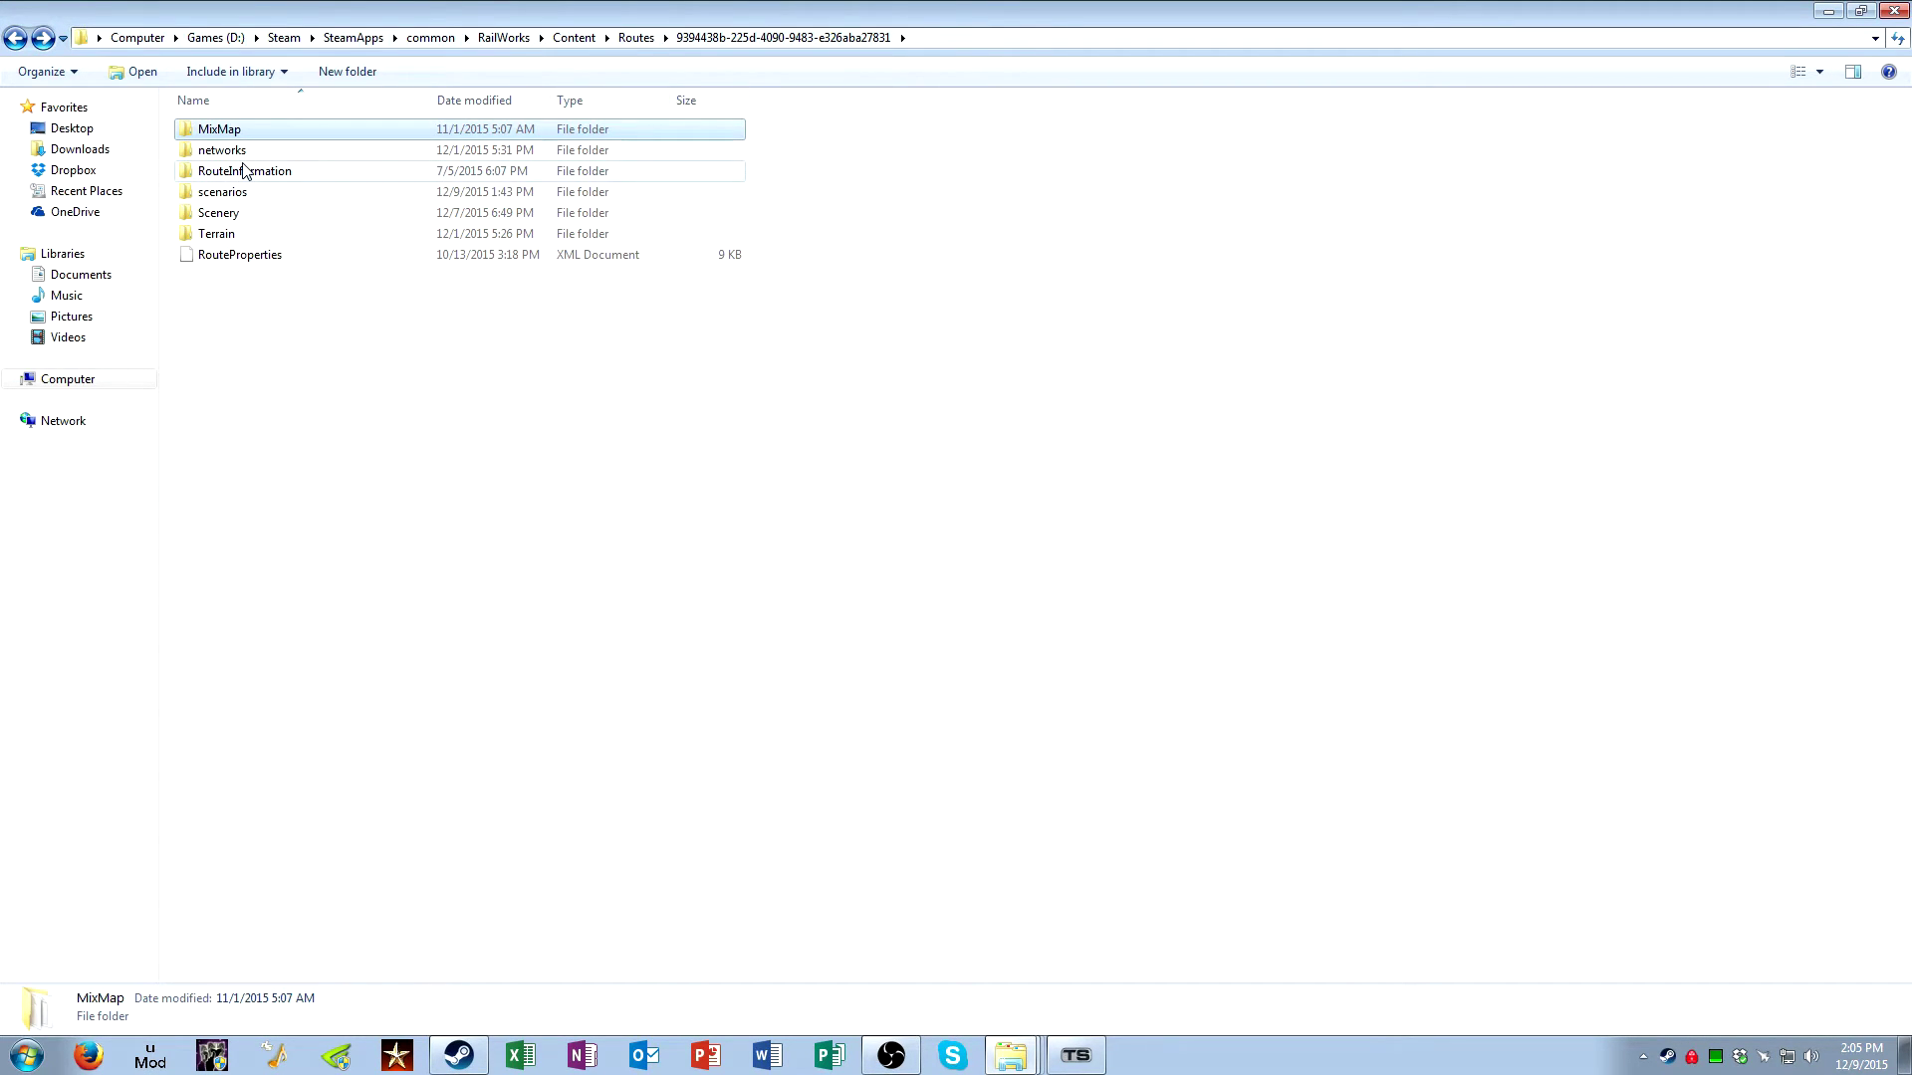
# Open the networks folder with Loft, Road, Track Tiles and the Lofts, Roads, Tracks .bin files
pyautogui.click(219, 171)
pyautogui.doubleClick(224, 151)
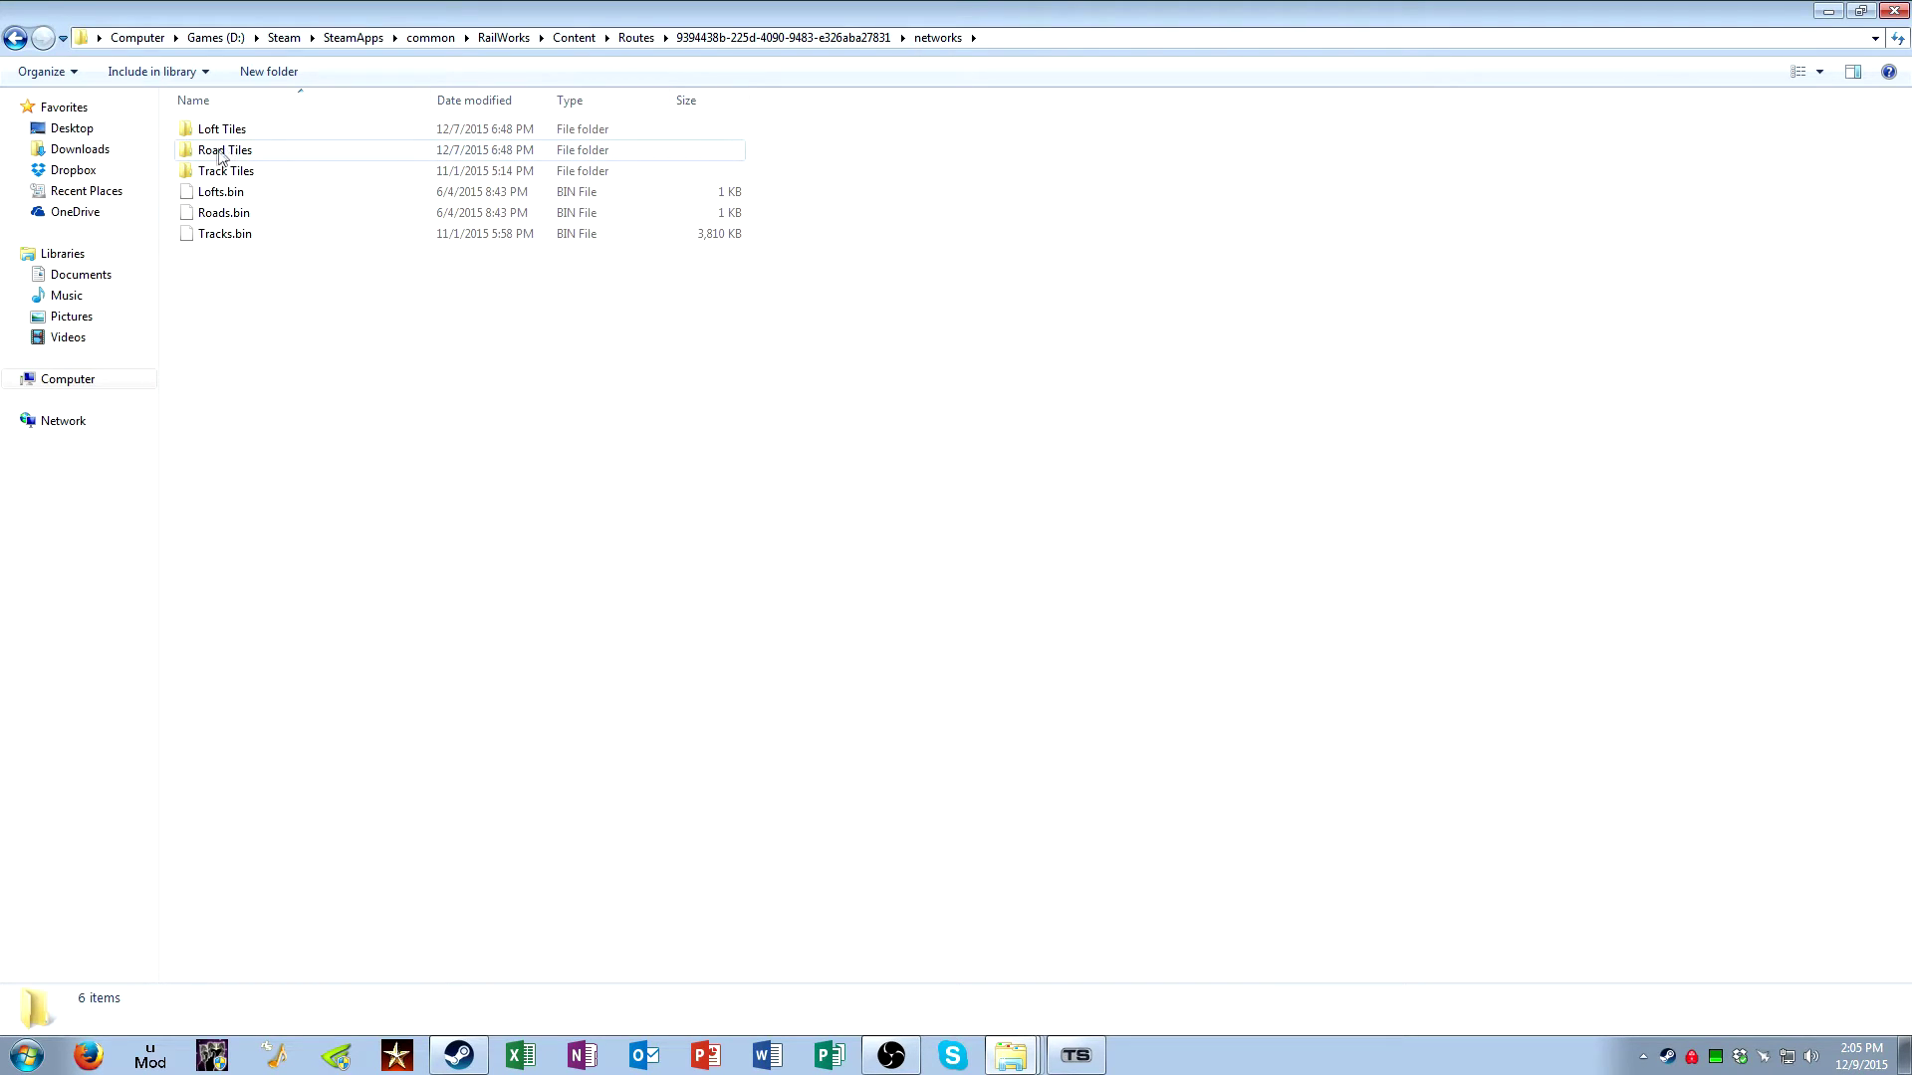
pyautogui.click(15, 37)
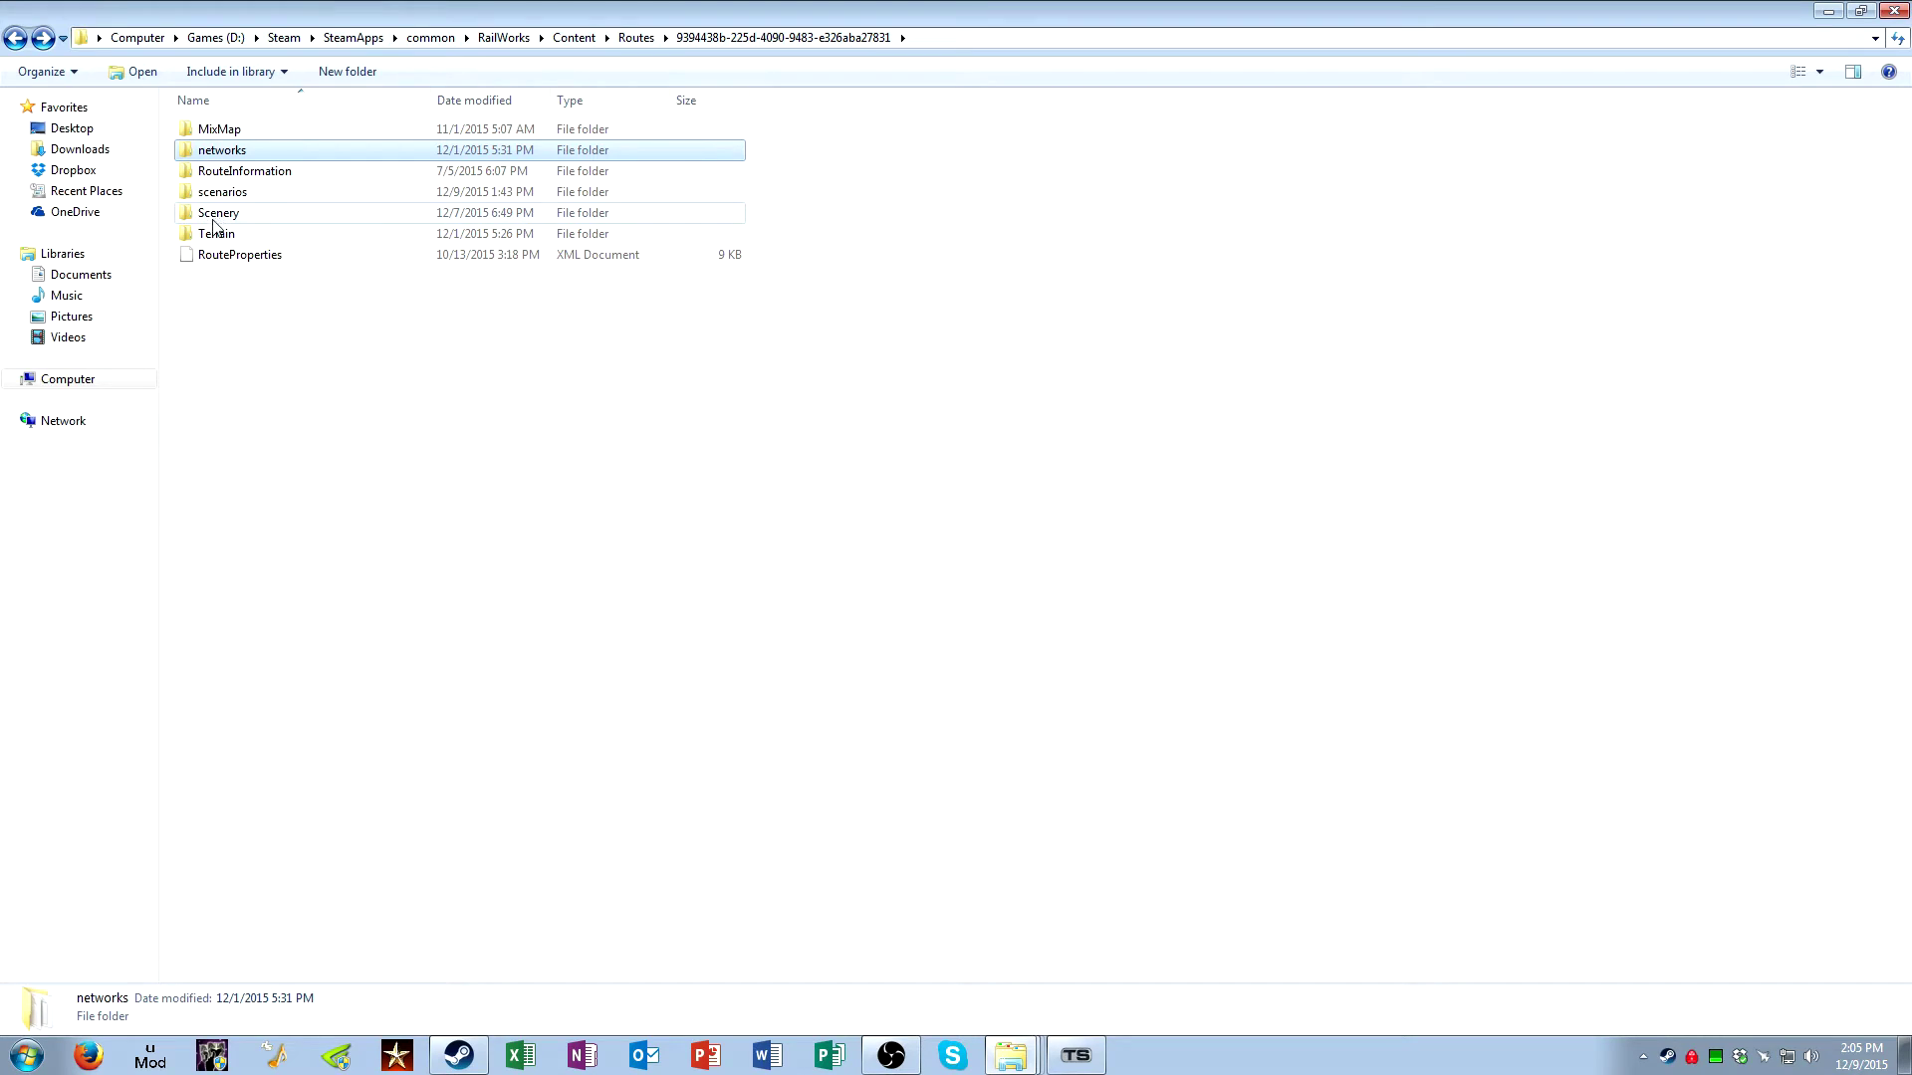
pyautogui.doubleClick(233, 152)
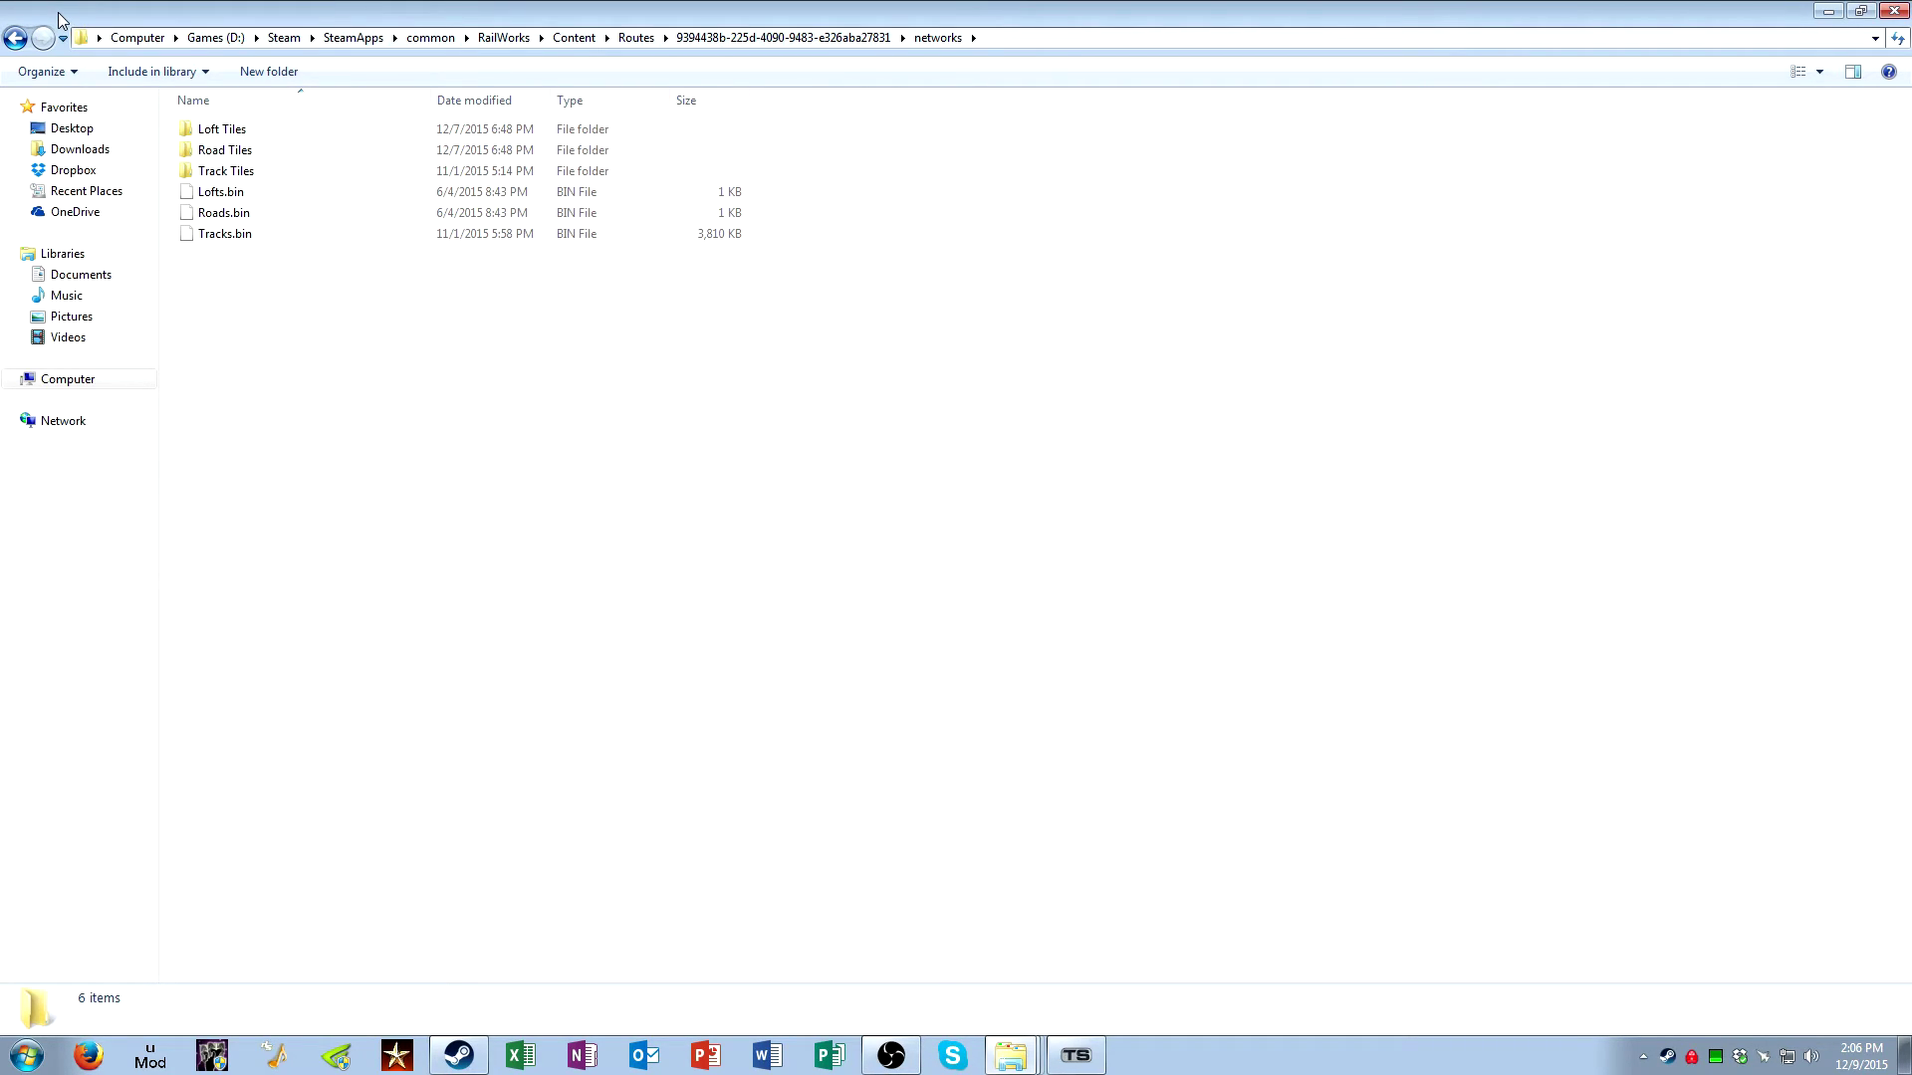
# Go from networks to the route folder and open Scenery, starting at +000000+000000.bin
pyautogui.click(15, 38)
pyautogui.doubleClick(249, 211)
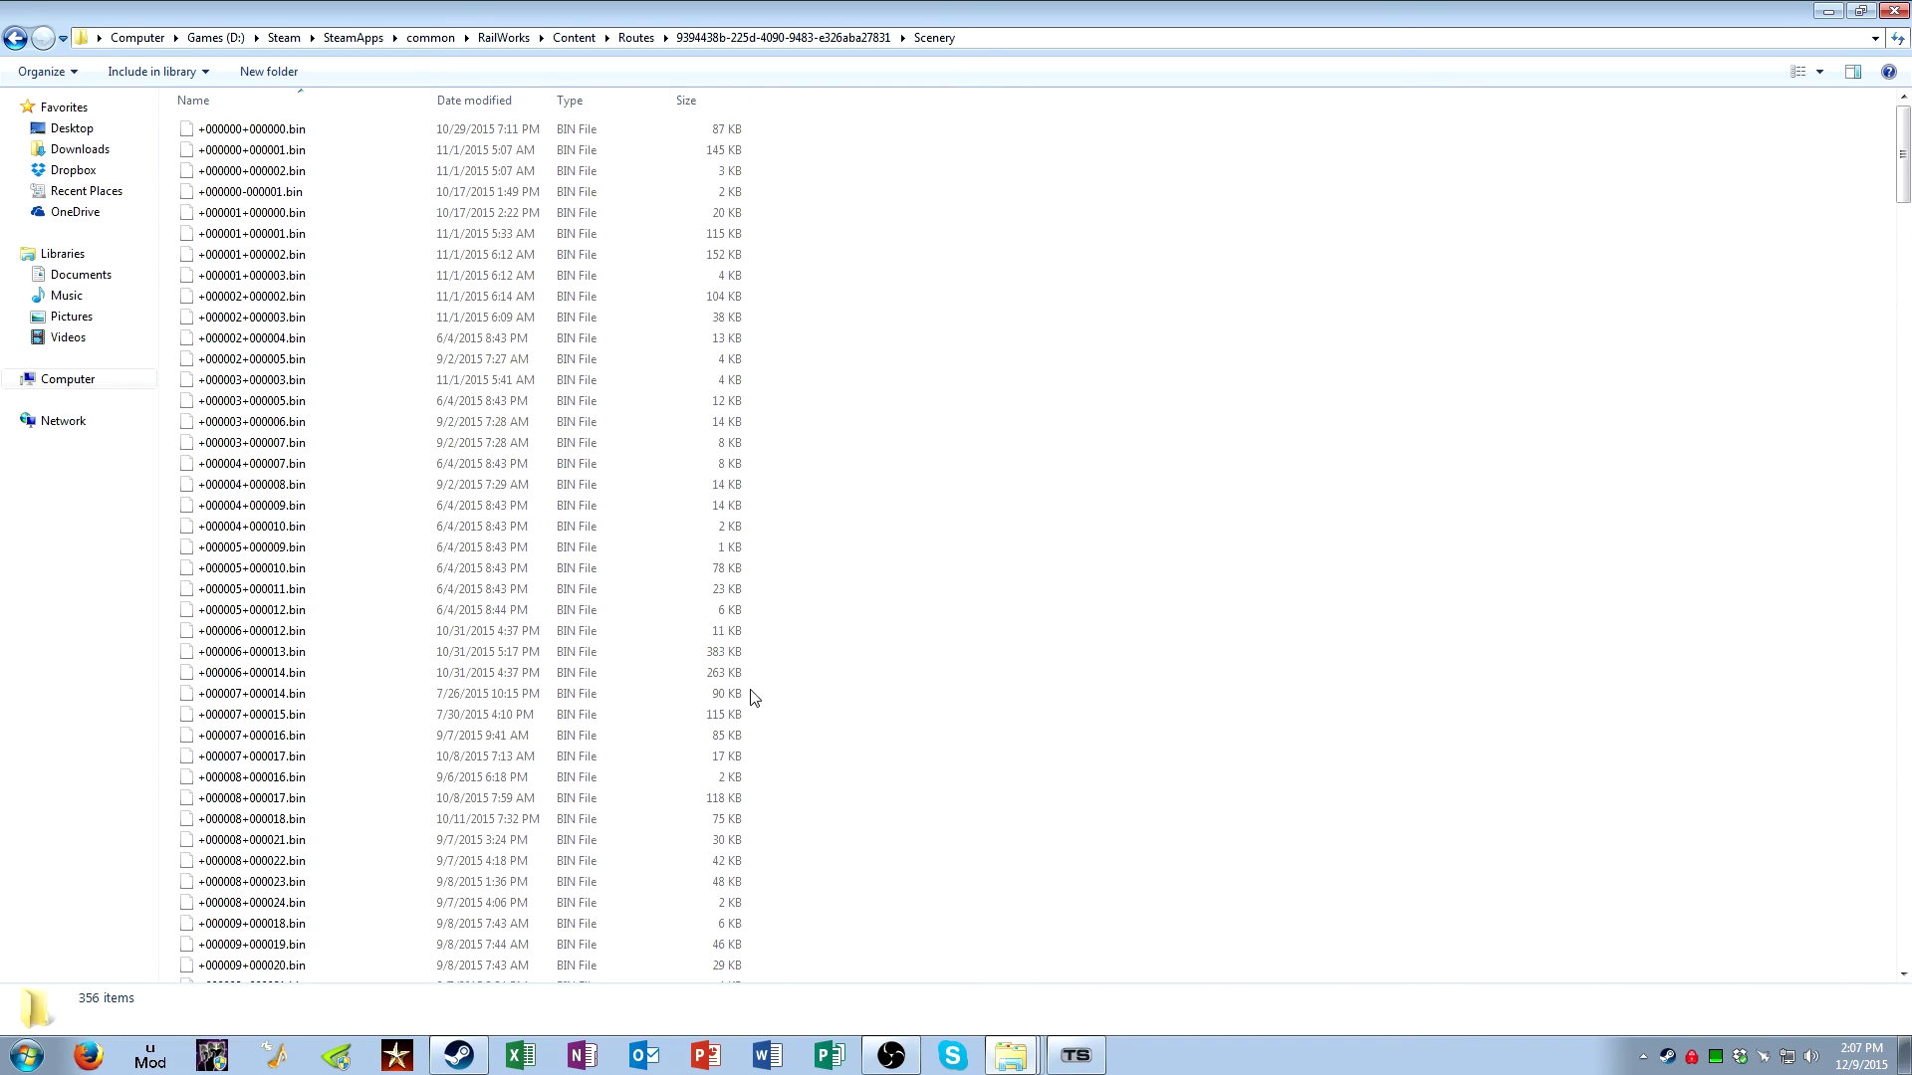
pyautogui.click(670, 721)
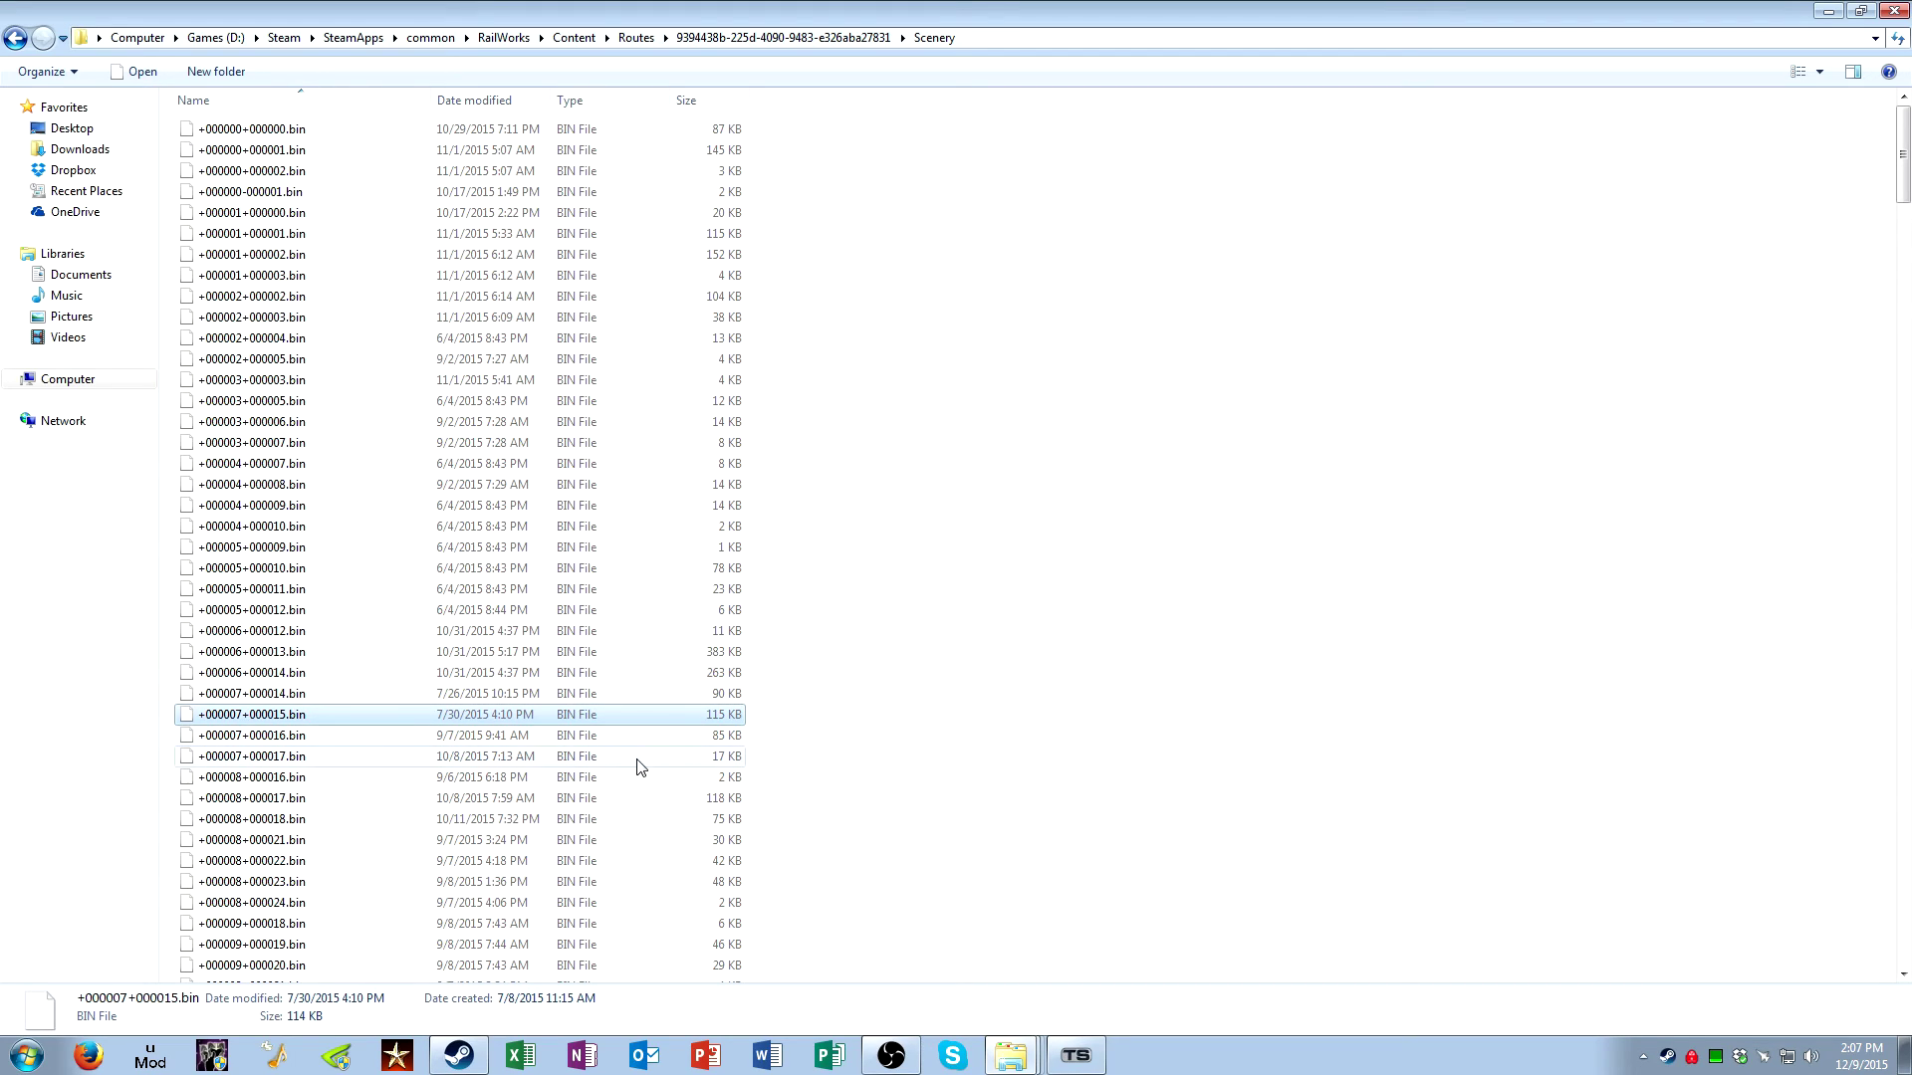
# Select tile +000007+000017.bin, then +000006+000012.bin (10.8 KB, modified 10/31/2015)
pyautogui.click(378, 760)
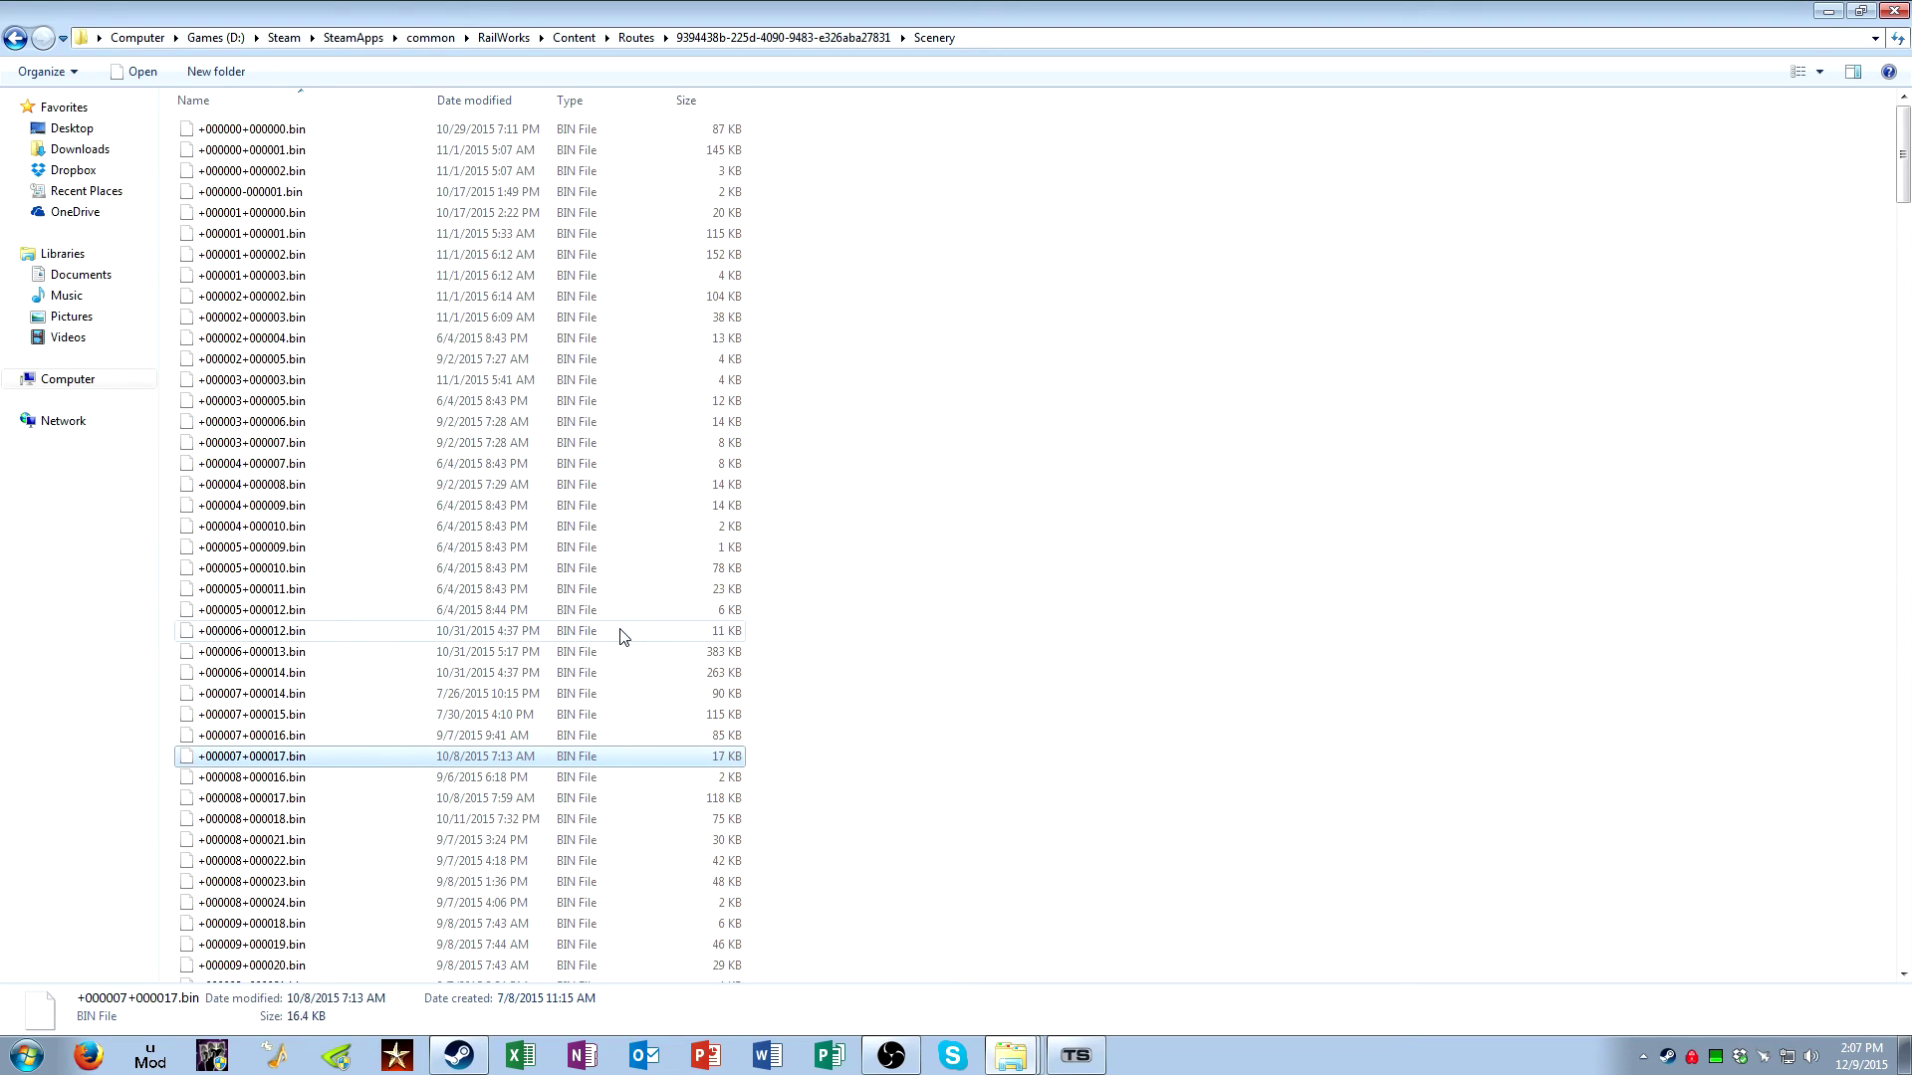
pyautogui.click(564, 634)
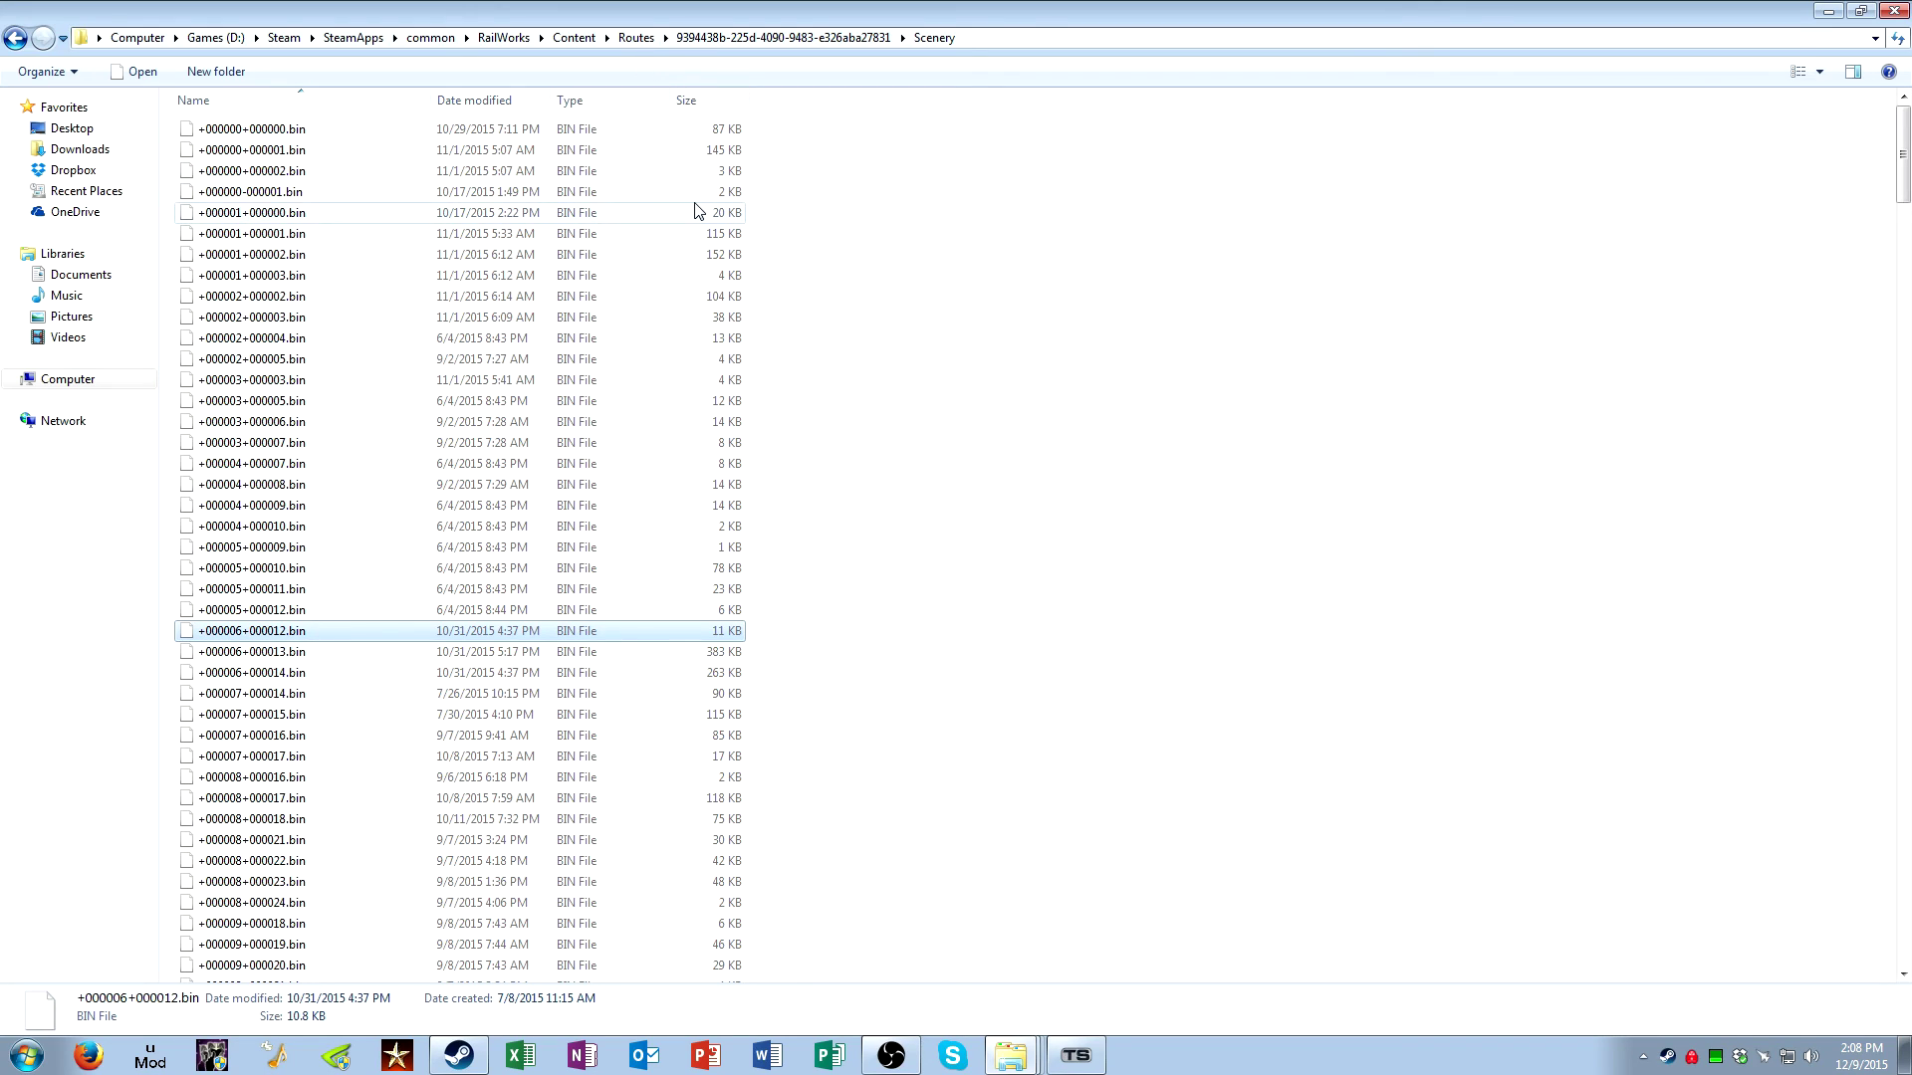
pyautogui.press('BackSpace')
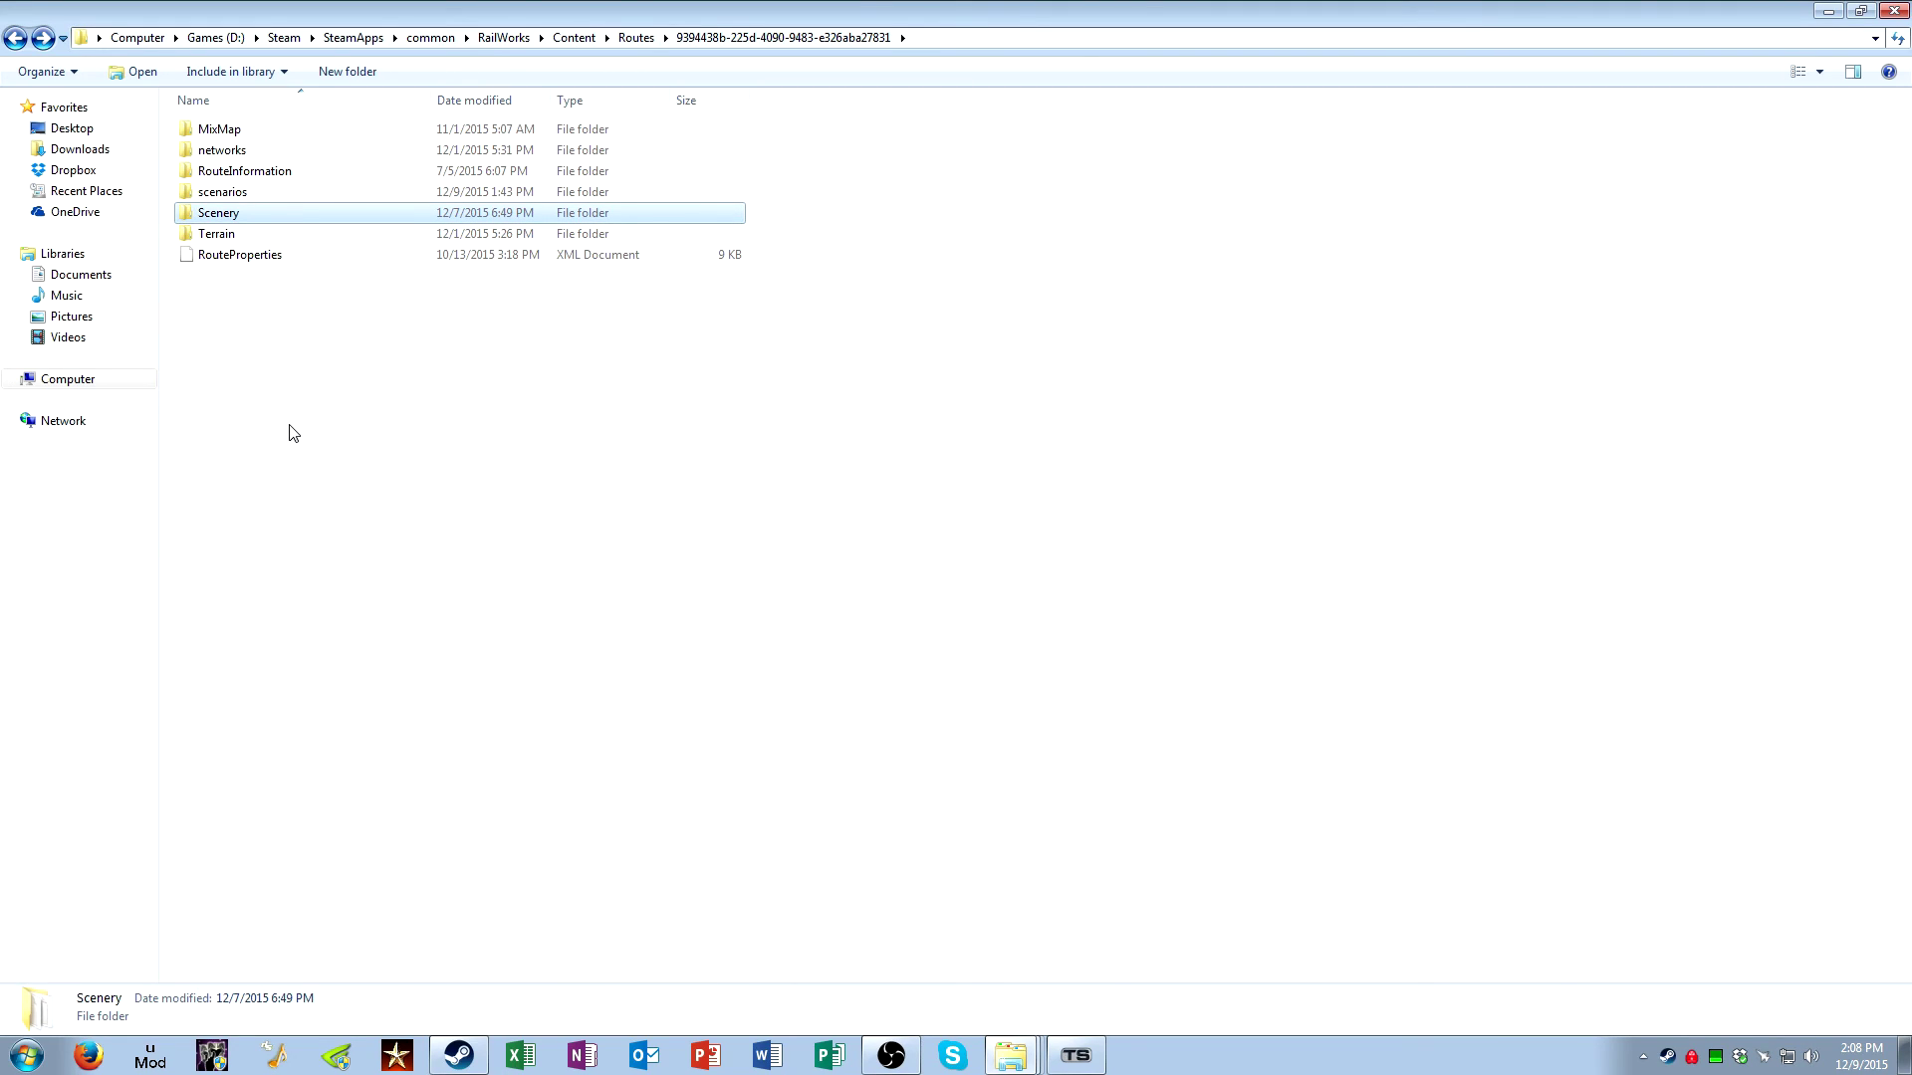
pyautogui.hotkey('alt', 'Right')
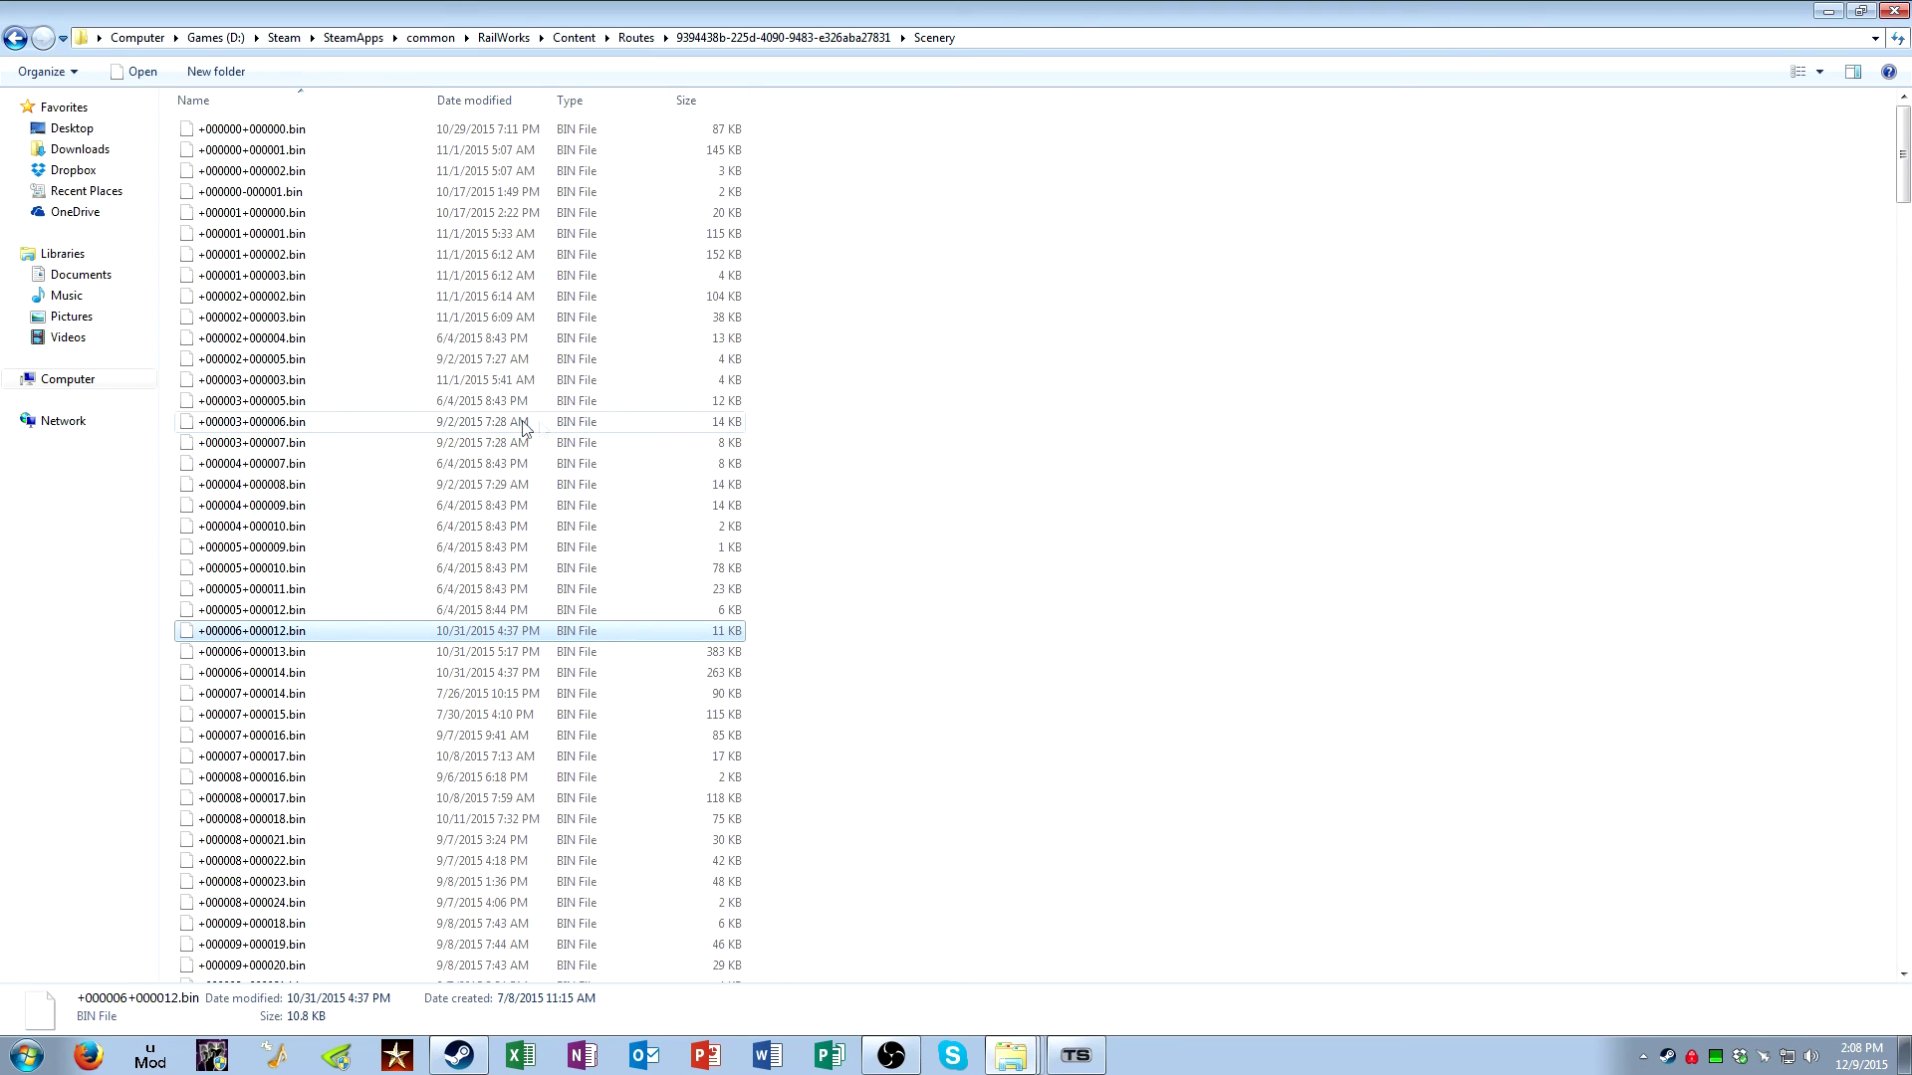